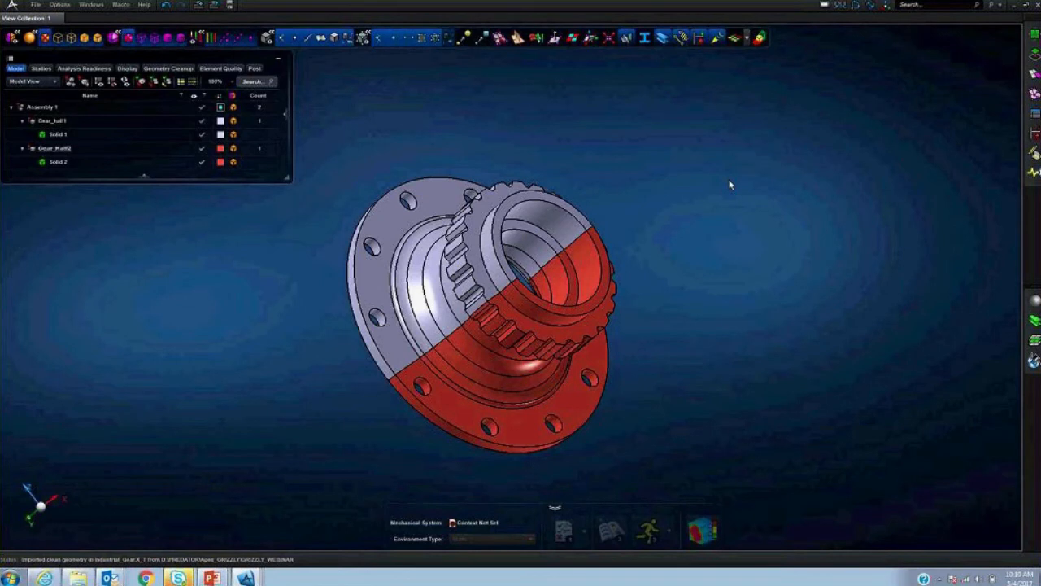
- Delete the Gear_Half2 part from the assembly, keeping only the other gear half
{"action": "key", "text": "Delete"}
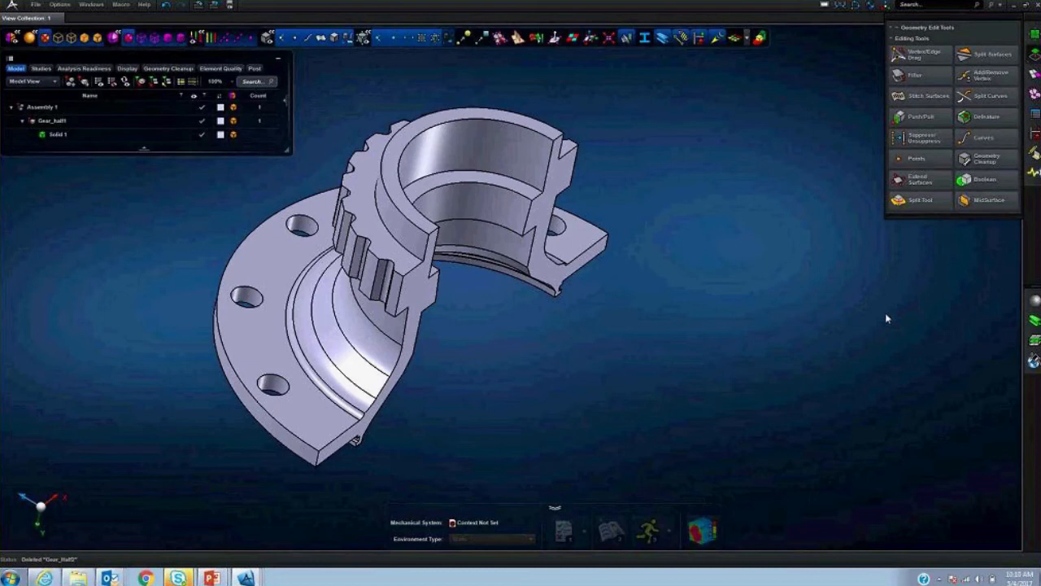
- Create a Filler surface between the upper and lower arc edges where the gear teeth meet the hub
{"action": "left_click", "coordinate": [915, 76]}
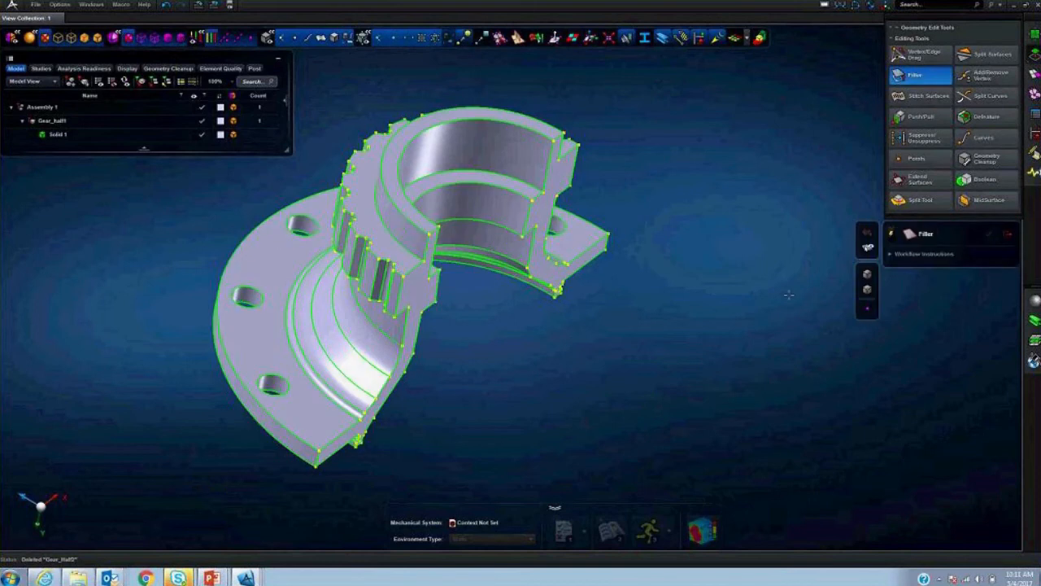
{"action": "scroll", "coordinate": [395, 248], "scroll_direction": "up", "scroll_amount": 4}
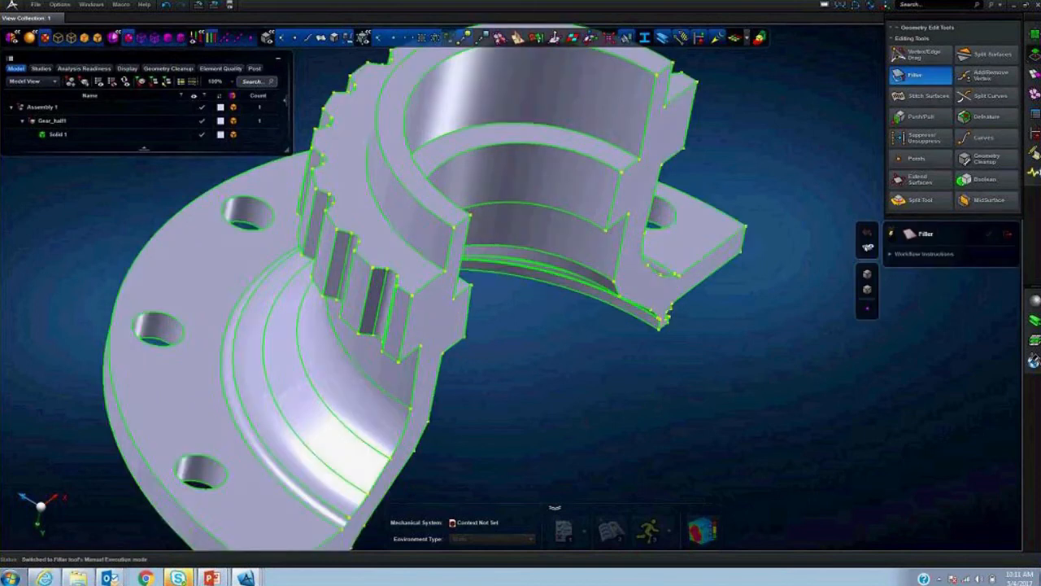
{"action": "middle_click_drag", "start_coordinate": [412, 245], "coordinate": [501, 327]}
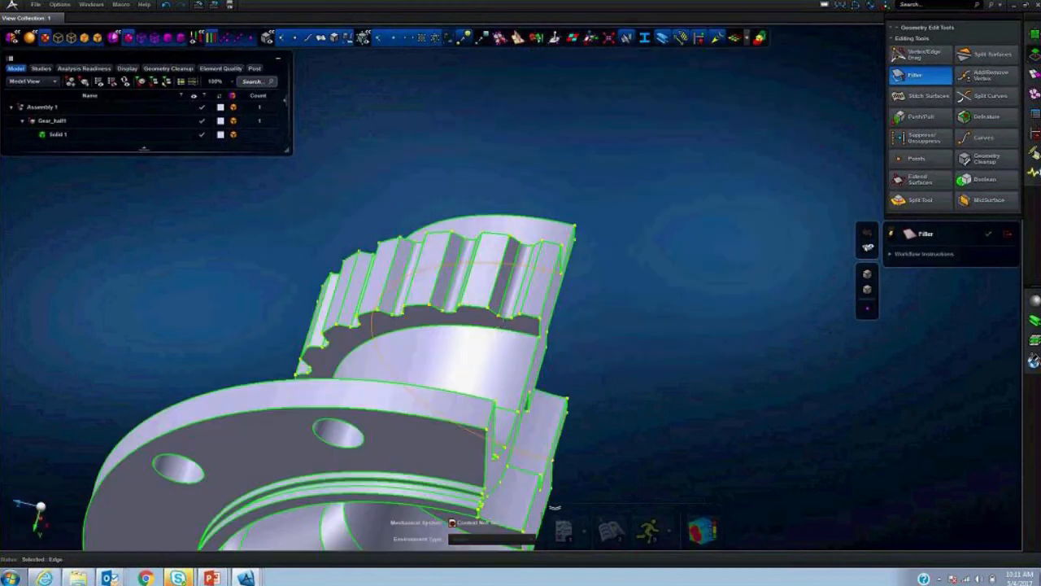
{"action": "middle_click", "coordinate": [501, 327]}
- Create a second Filler surface between the flange's upper and lower arc edges where the flange joins the hub
{"action": "middle_click_drag", "start_coordinate": [657, 325], "coordinate": [483, 294]}
{"action": "scroll", "coordinate": [483, 295], "scroll_direction": "up", "scroll_amount": 5}
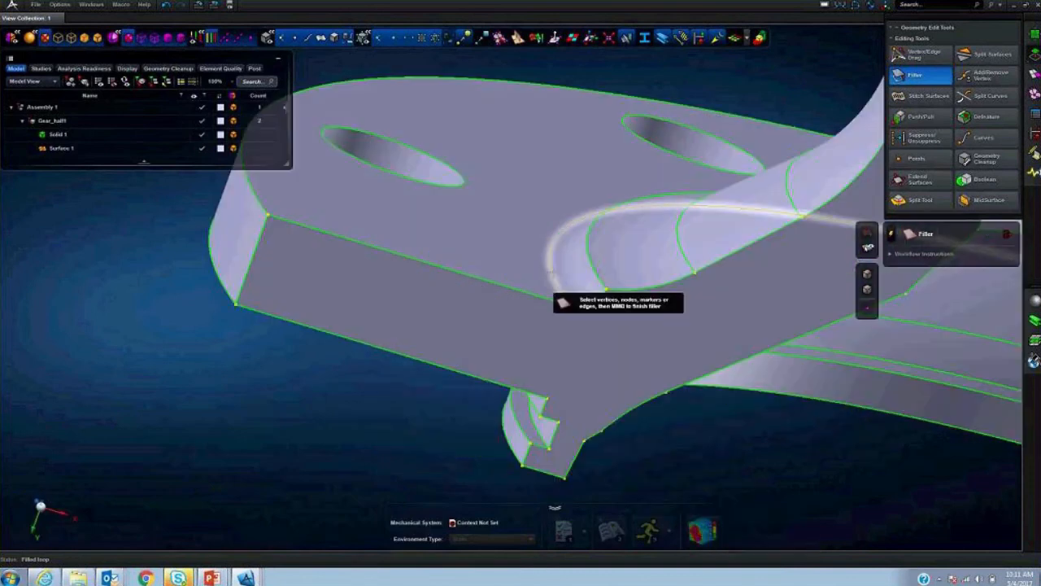
{"action": "left_click", "coordinate": [555, 274]}
{"action": "middle_click_drag", "start_coordinate": [630, 286], "coordinate": [655, 256]}
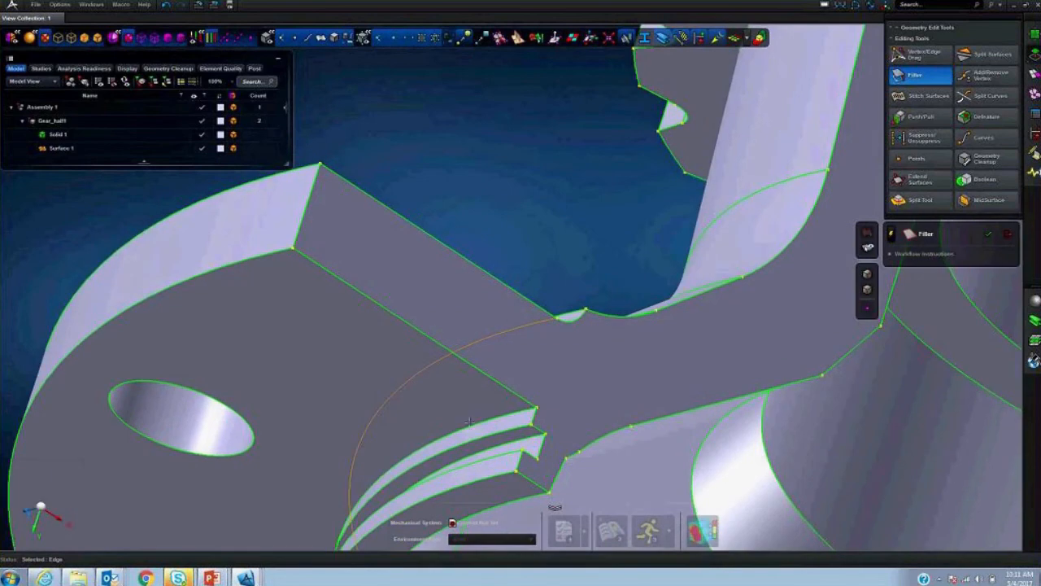
{"action": "left_click", "coordinate": [471, 425]}
{"action": "middle_click", "coordinate": [604, 361]}
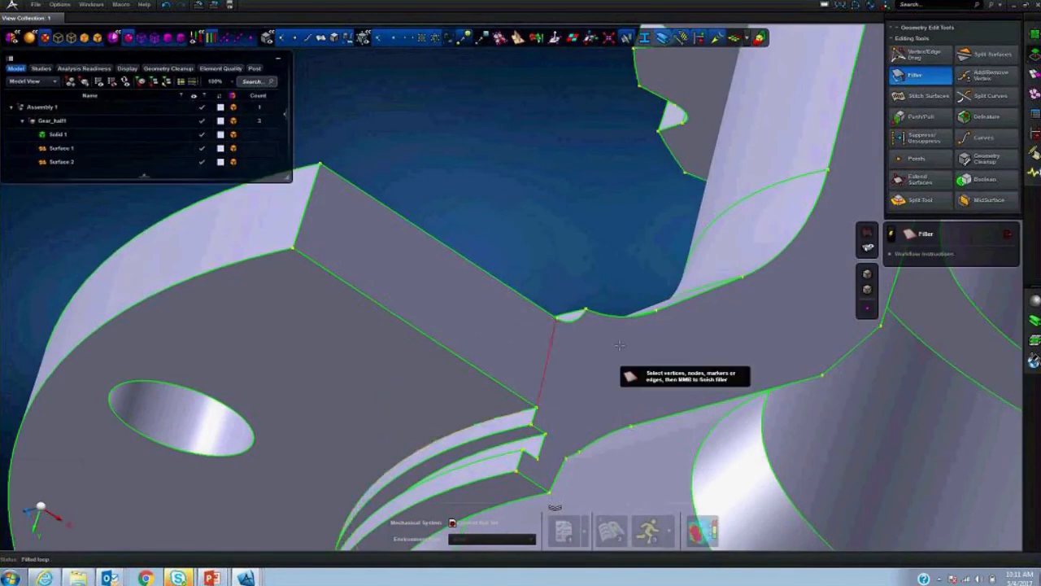
- Split Solid 1 with the Split Tool's surface method, using the upper filler surface to separate the gear teeth, and show the solids again
{"action": "middle_click_drag", "start_coordinate": [618, 372], "coordinate": [511, 427]}
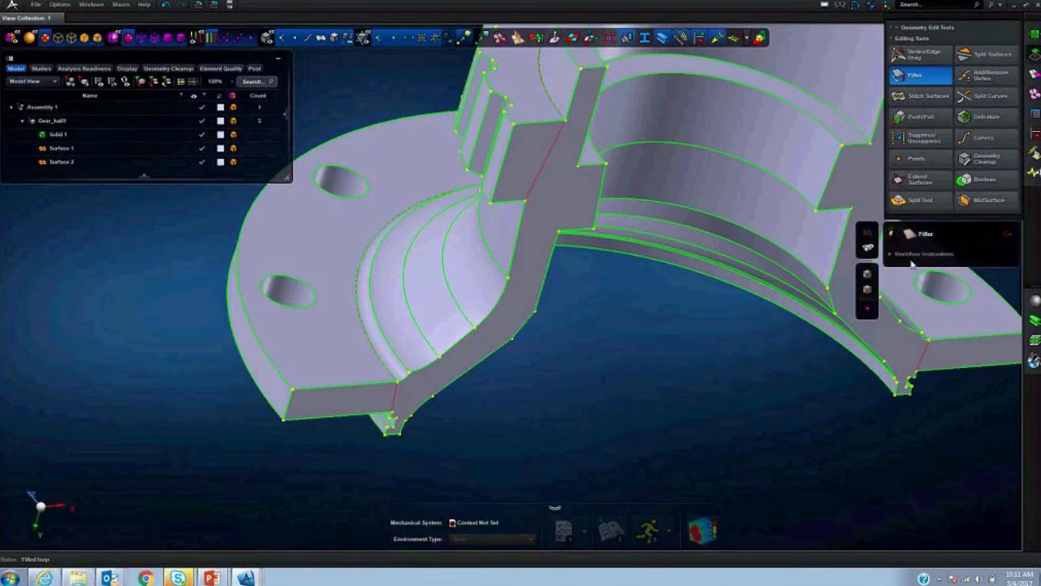
{"action": "left_click", "coordinate": [922, 205]}
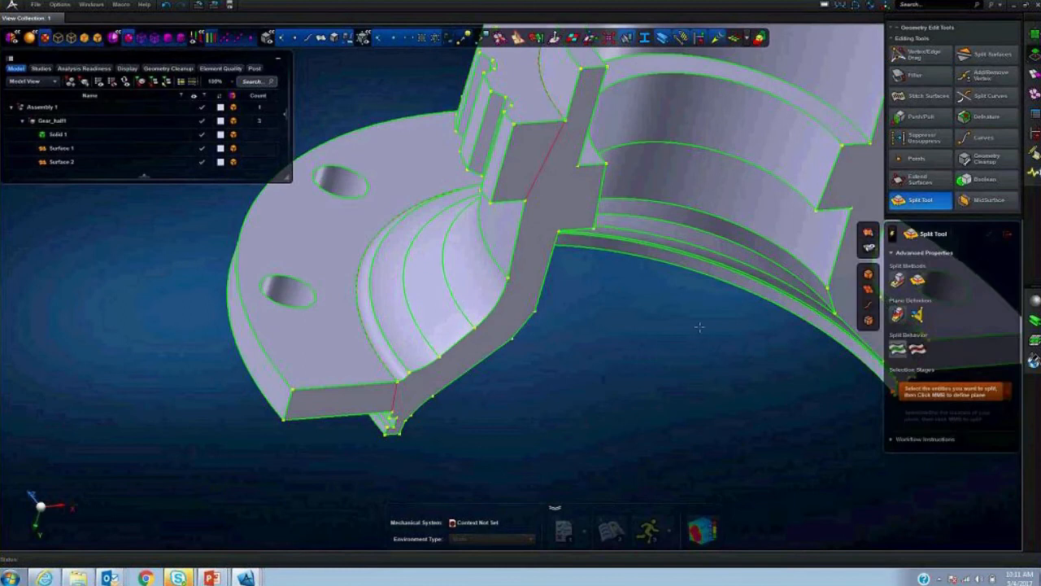
{"action": "middle_click_drag", "start_coordinate": [667, 382], "coordinate": [624, 392]}
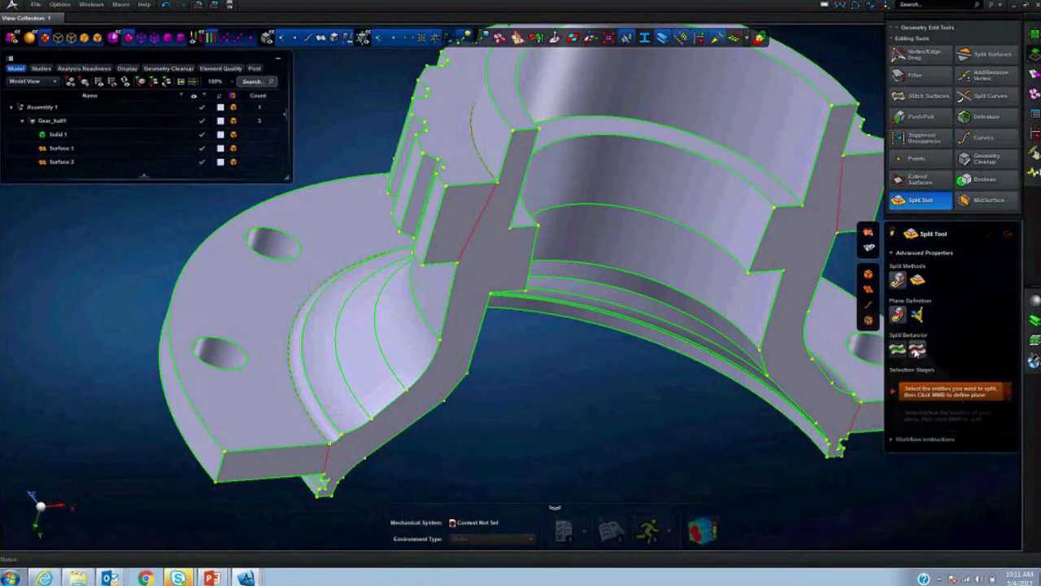
{"action": "left_click", "coordinate": [918, 280]}
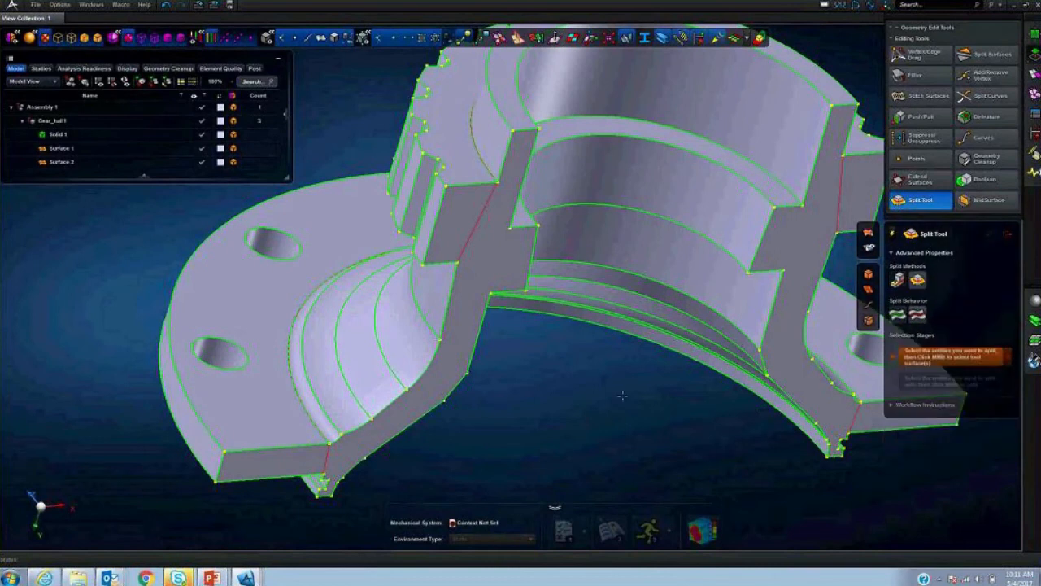
{"action": "scroll", "coordinate": [621, 396], "scroll_direction": "down", "scroll_amount": 3}
{"action": "left_click", "coordinate": [651, 258]}
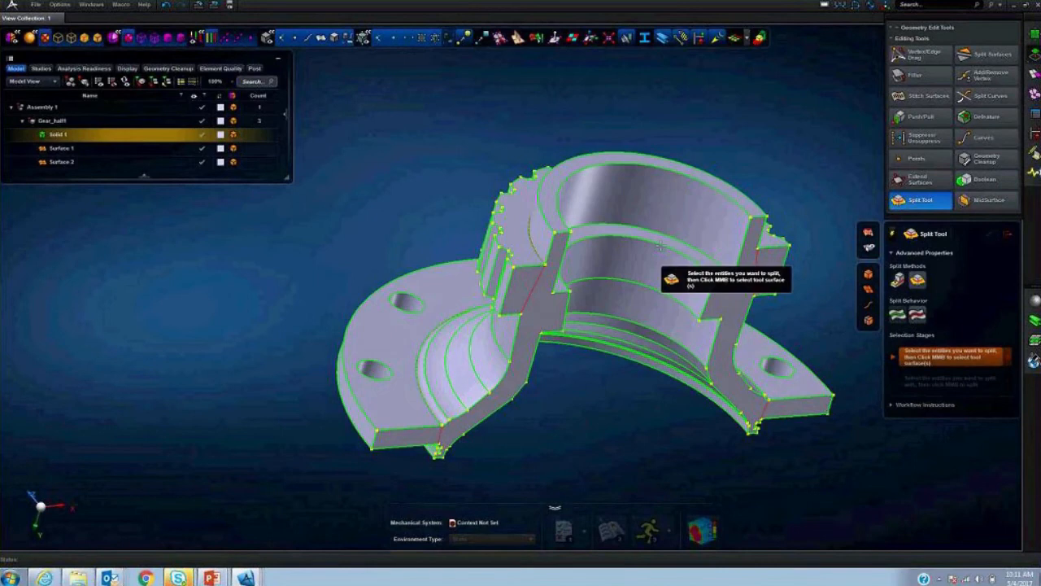
{"action": "middle_click", "coordinate": [651, 258]}
{"action": "left_click", "coordinate": [334, 38]}
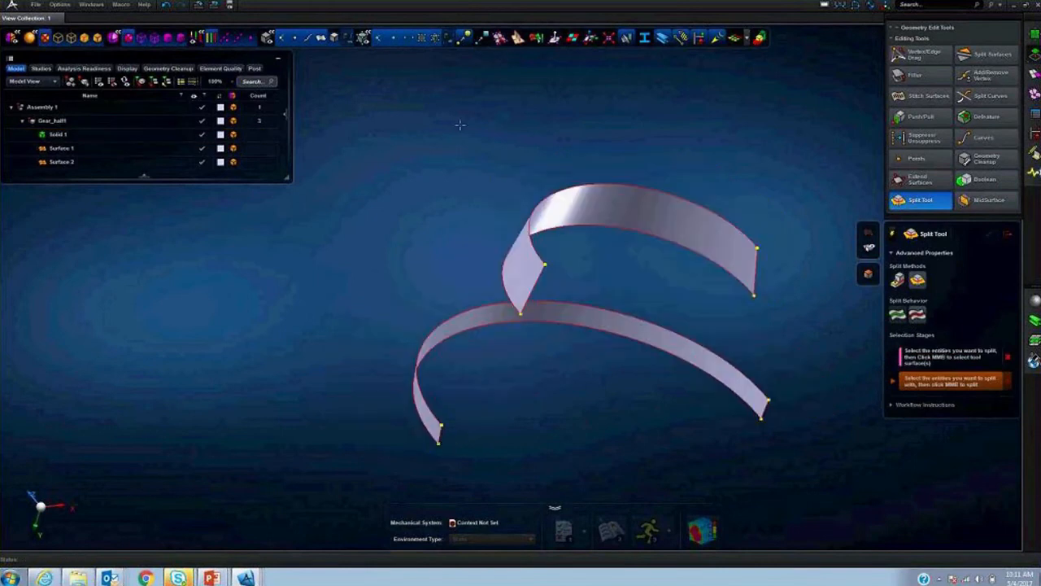
{"action": "left_click", "coordinate": [570, 236]}
{"action": "middle_click", "coordinate": [569, 236]}
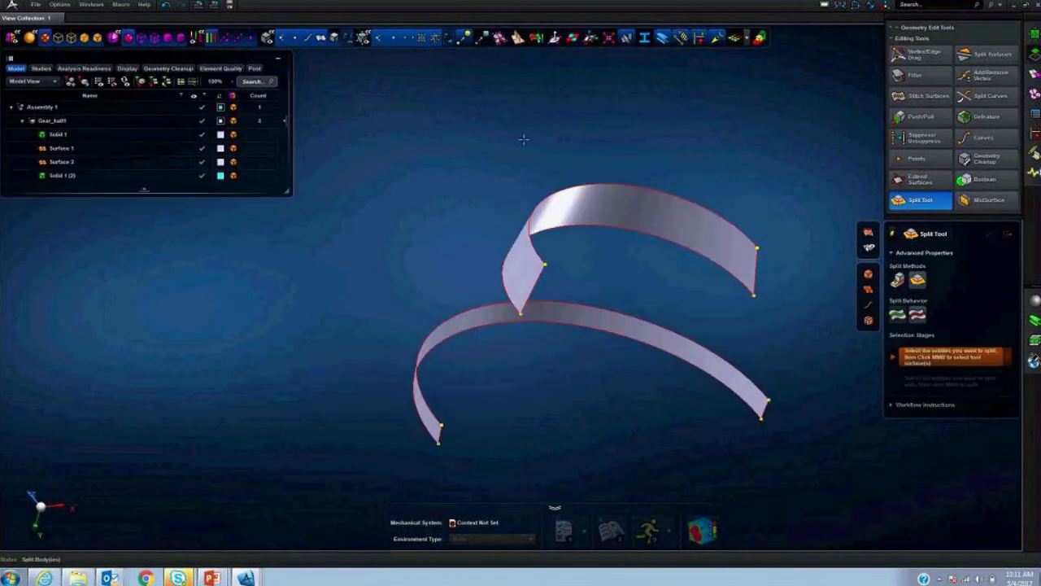
{"action": "left_click", "coordinate": [335, 38]}
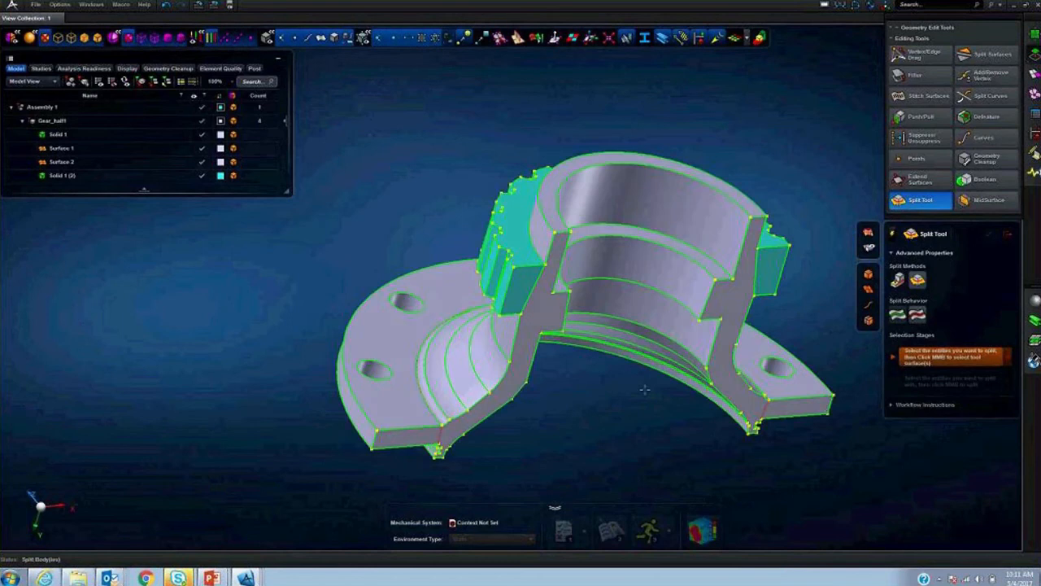
{"action": "middle_click_drag", "start_coordinate": [643, 382], "coordinate": [645, 379]}
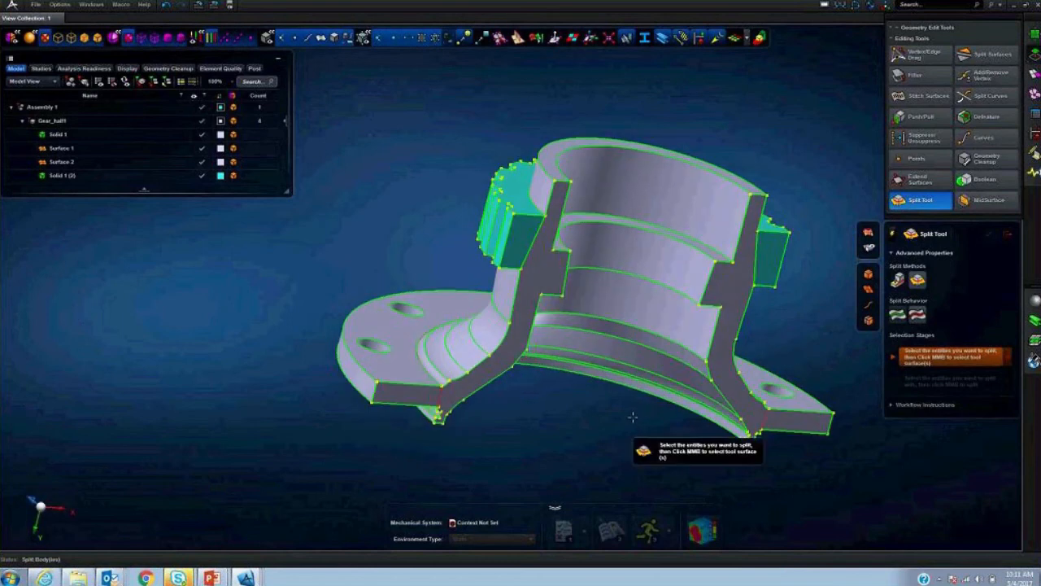
{"action": "middle_click_drag", "start_coordinate": [634, 416], "coordinate": [640, 388]}
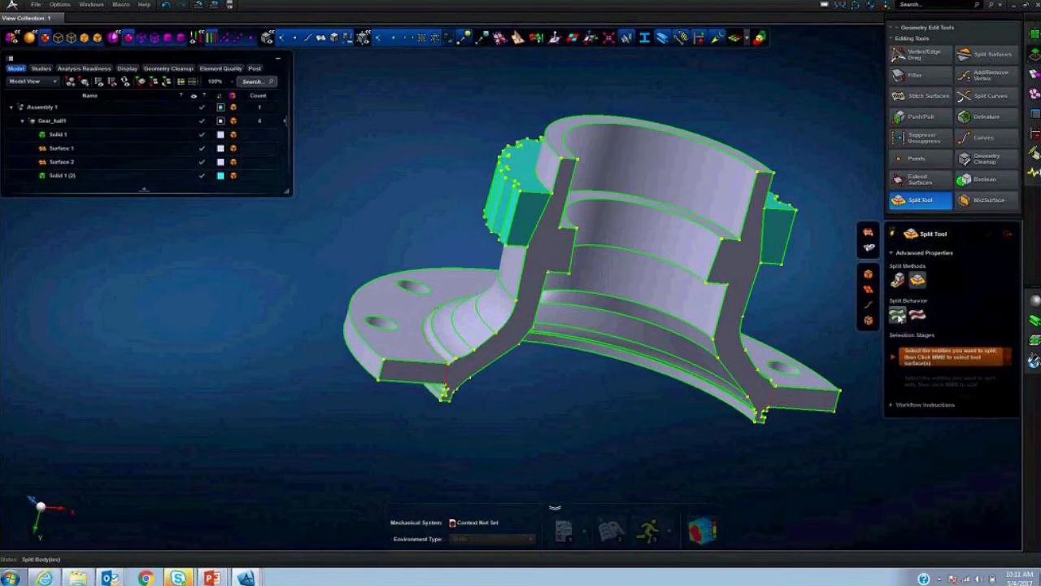
{"action": "left_click", "coordinate": [663, 285]}
{"action": "left_click", "coordinate": [336, 36]}
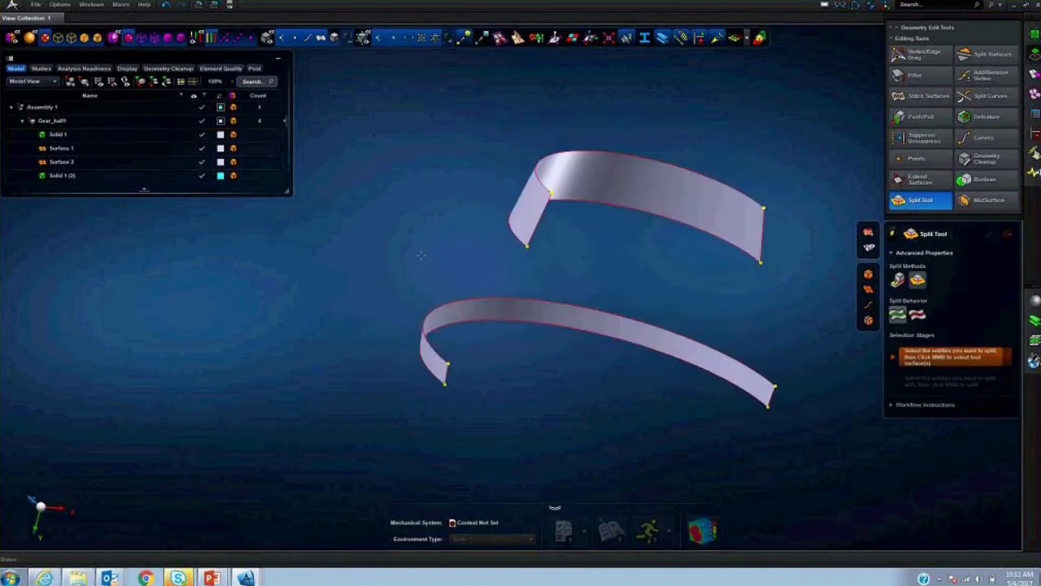
{"action": "left_click", "coordinate": [440, 308]}
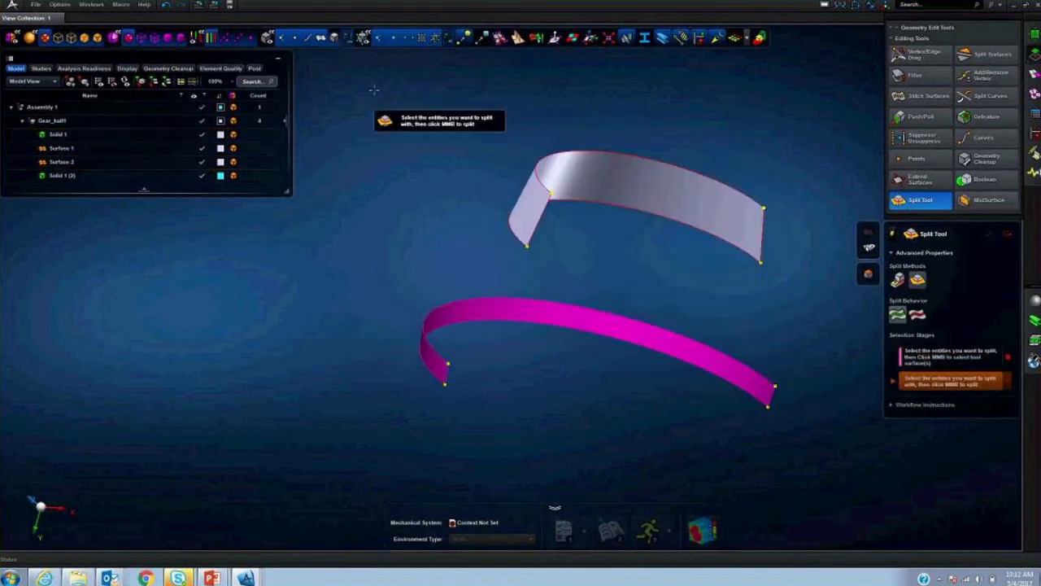
{"action": "left_click", "coordinate": [335, 38]}
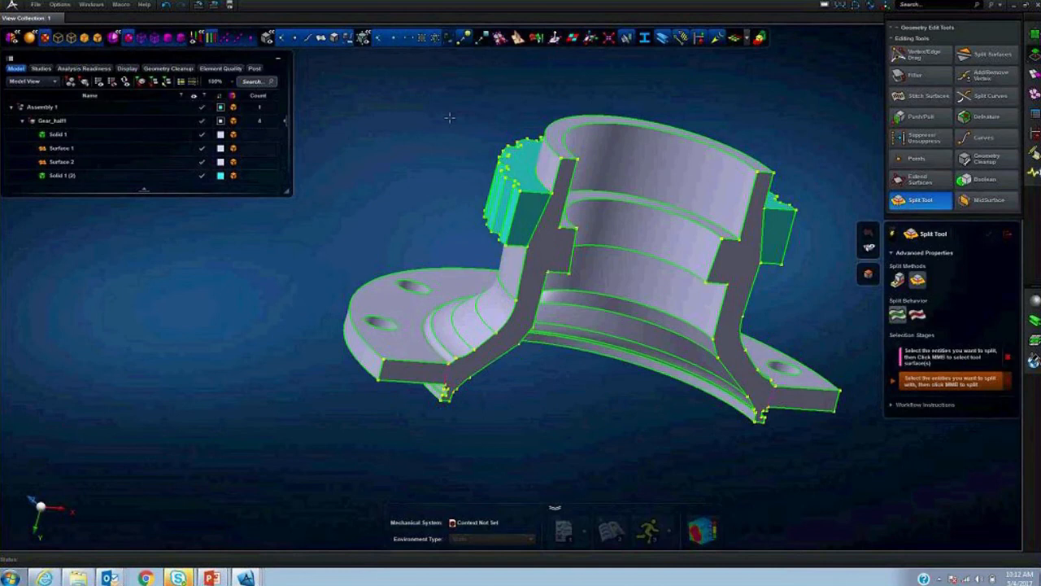
{"action": "scroll", "coordinate": [634, 259], "scroll_direction": "up", "scroll_amount": 5}
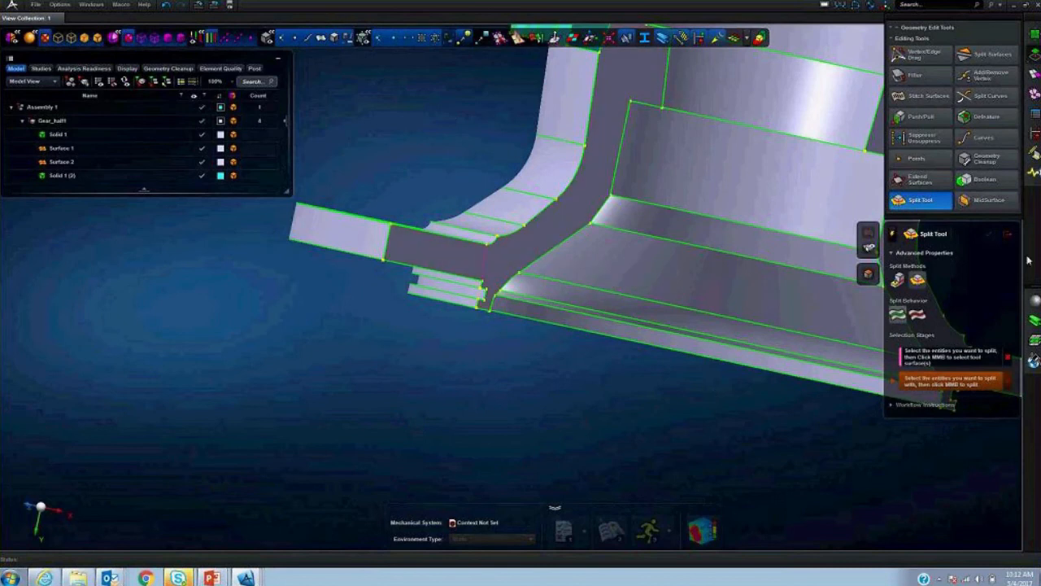
{"action": "left_click", "coordinate": [1005, 238]}
- Split Solid 1 along the lower filler surface between the flange and the hub, and show the solids again
{"action": "left_click", "coordinate": [915, 200]}
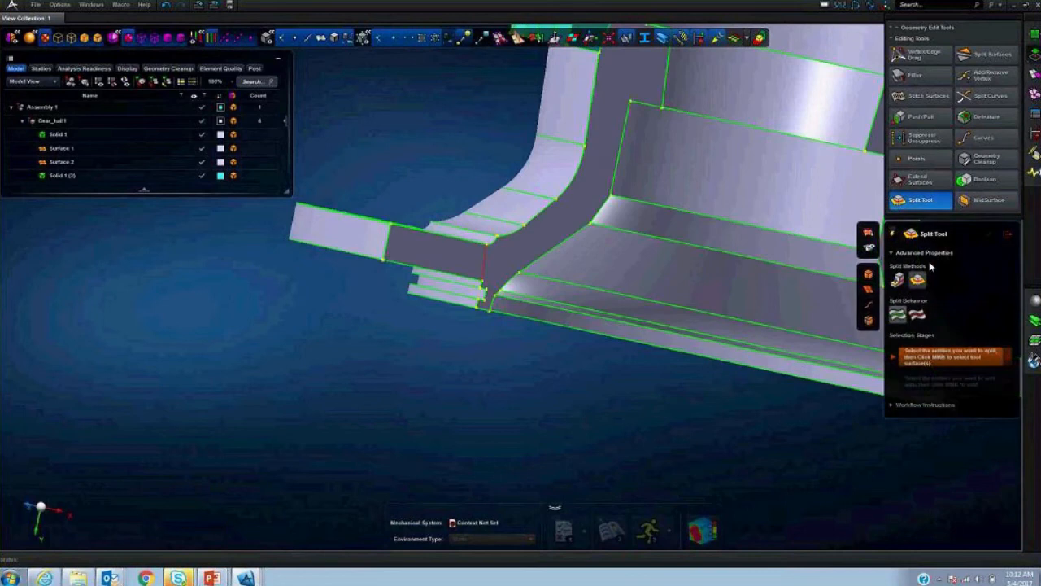
{"action": "left_click", "coordinate": [67, 135]}
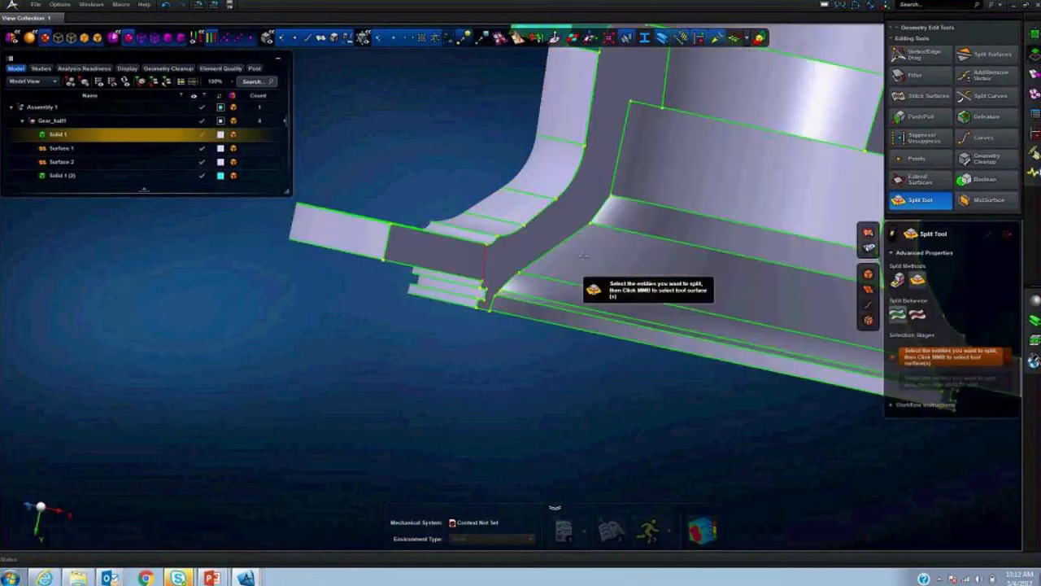
{"action": "middle_click", "coordinate": [315, 81]}
{"action": "left_click", "coordinate": [334, 38]}
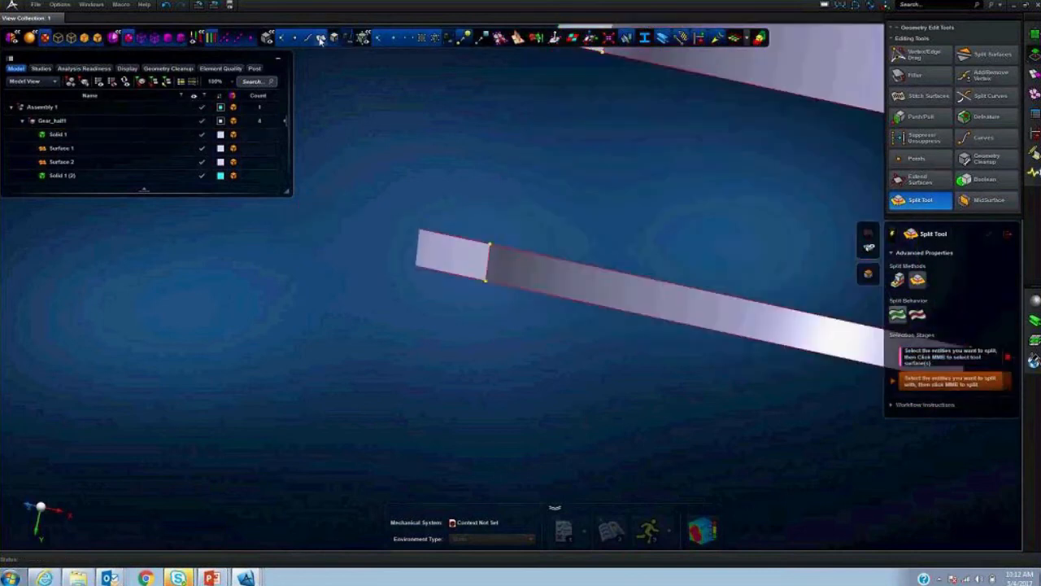
{"action": "left_click", "coordinate": [320, 38]}
{"action": "left_click", "coordinate": [321, 38]}
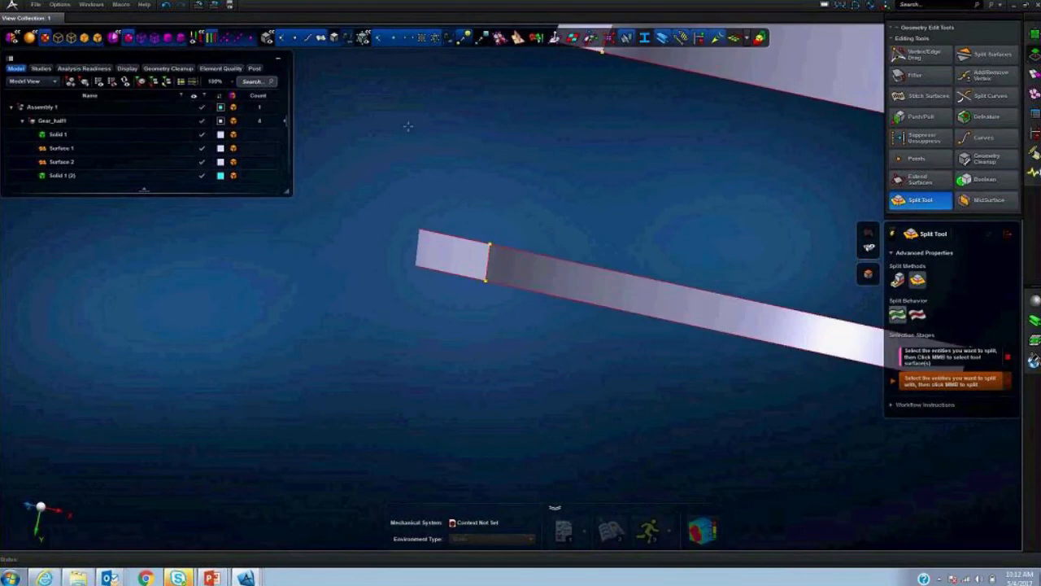
{"action": "left_click", "coordinate": [514, 275]}
{"action": "middle_click", "coordinate": [527, 234]}
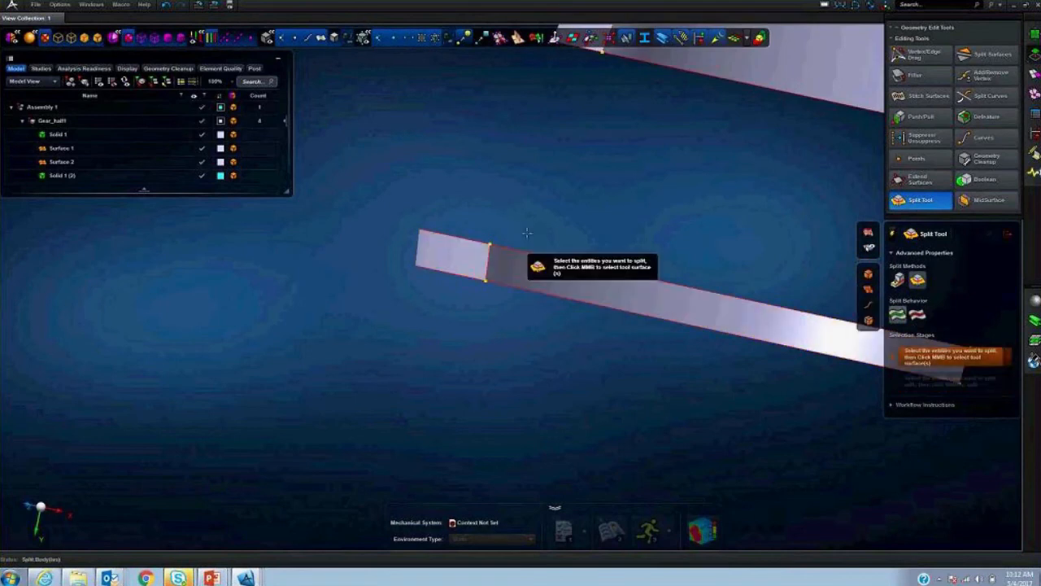
{"action": "left_click", "coordinate": [334, 39]}
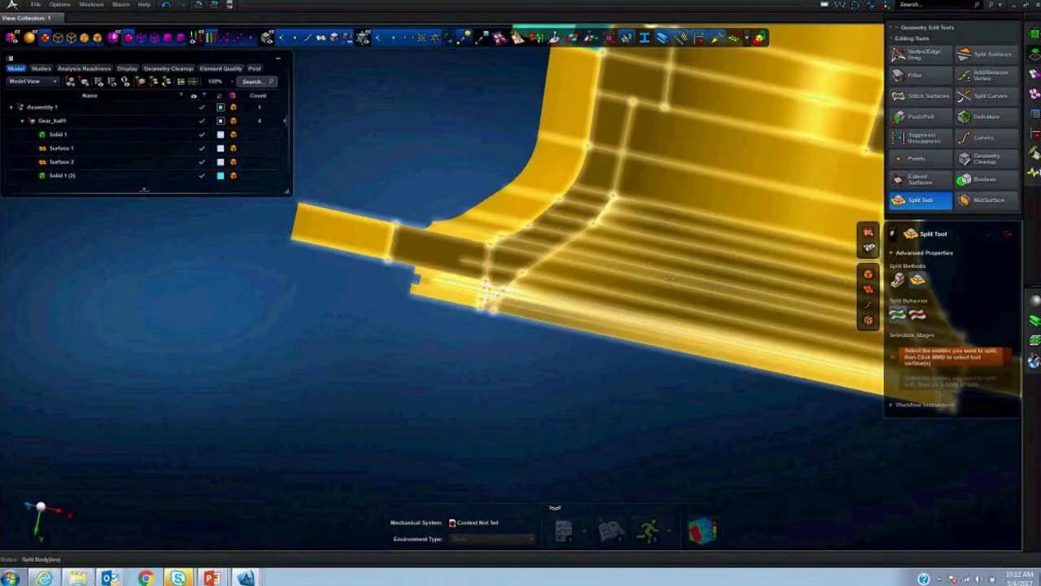
- Examine the split line between flange and hub on the cut faces and leave the Split Tool
{"action": "middle_click_drag", "start_coordinate": [689, 366], "coordinate": [599, 366]}
{"action": "scroll", "coordinate": [599, 366], "scroll_direction": "up", "scroll_amount": 5}
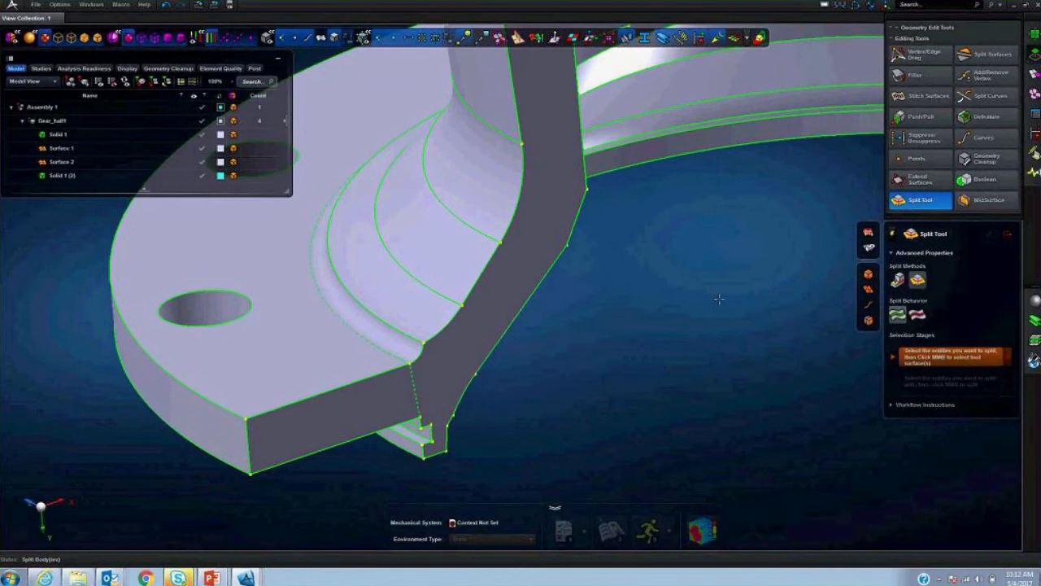
{"action": "scroll", "coordinate": [706, 323], "scroll_direction": "down", "scroll_amount": 4}
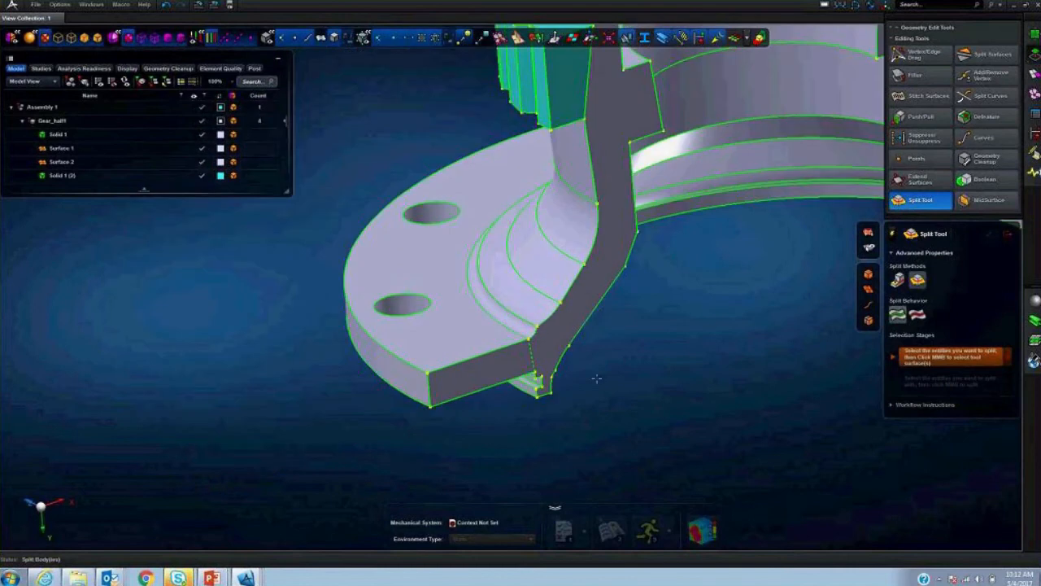
{"action": "scroll", "coordinate": [626, 367], "scroll_direction": "up", "scroll_amount": 3}
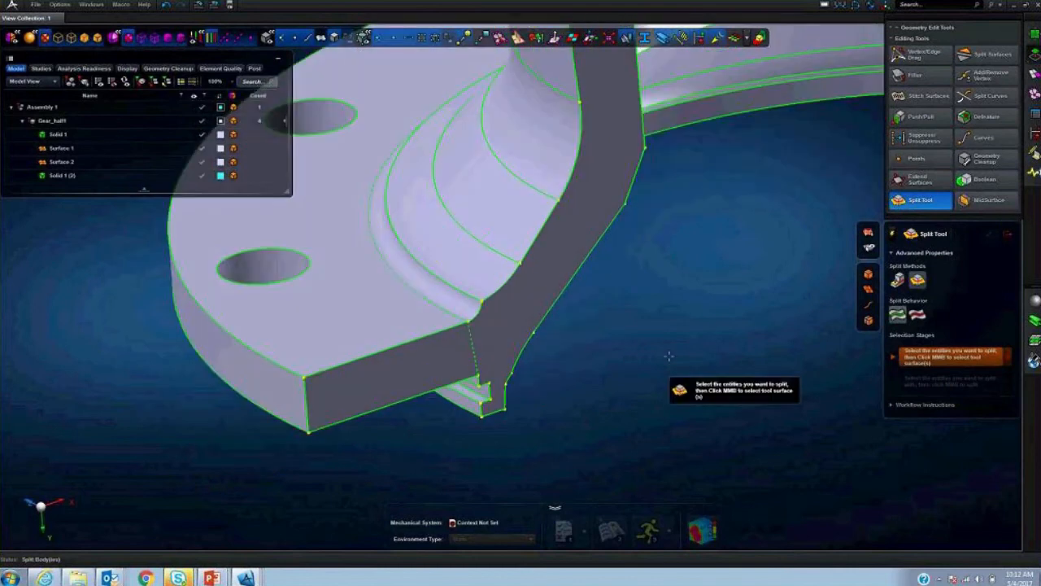
{"action": "scroll", "coordinate": [668, 355], "scroll_direction": "down", "scroll_amount": 5}
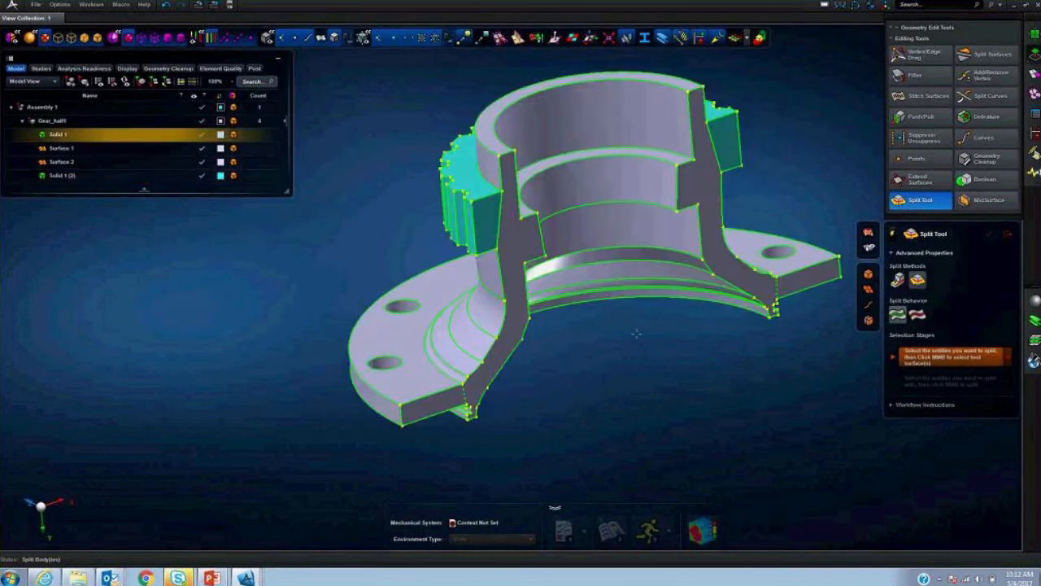
{"action": "mouse_move", "coordinate": [654, 351]}
{"action": "middle_mouse_down"}
{"action": "mouse_move", "coordinate": [691, 330]}
{"action": "mouse_move", "coordinate": [646, 359]}
{"action": "middle_mouse_up"}
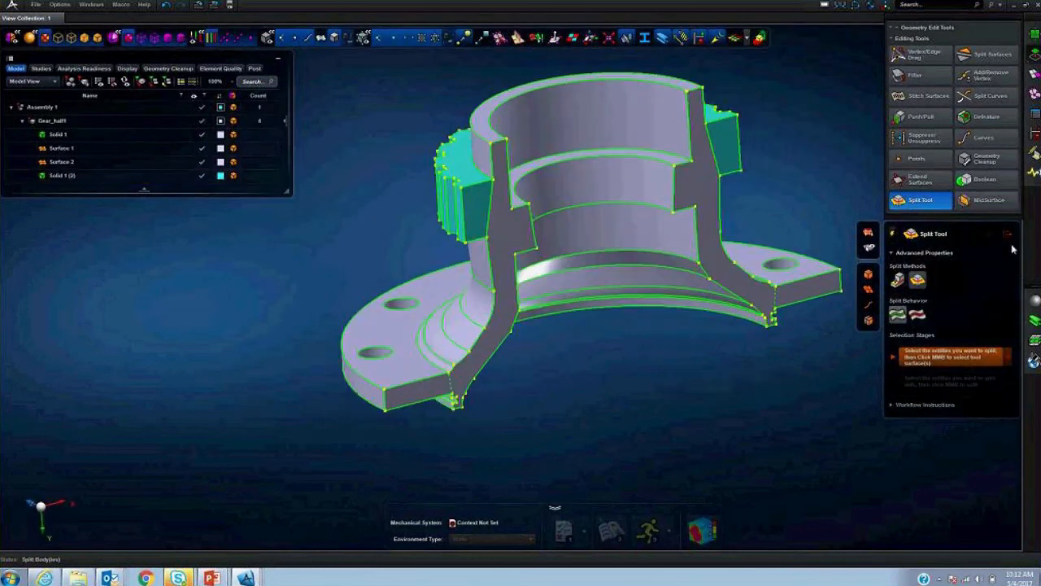
{"action": "left_click", "coordinate": [1007, 234]}
{"action": "middle_click_drag", "start_coordinate": [829, 350], "coordinate": [796, 382]}
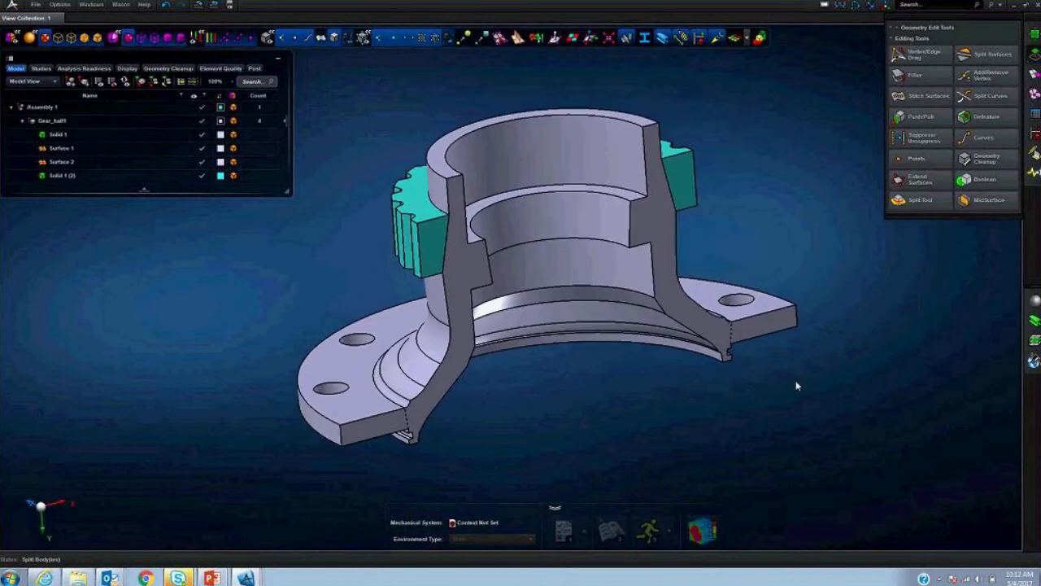
- Turn on the colour-coded check display for the split gear solids and view the cross-section
{"action": "left_click", "coordinate": [758, 38]}
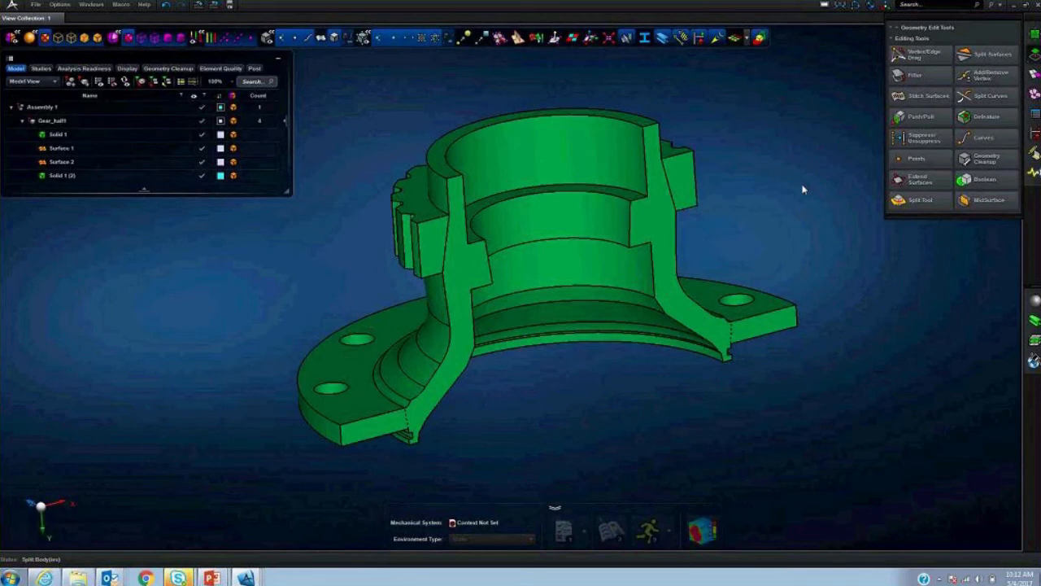
{"action": "middle_click_drag", "start_coordinate": [847, 285], "coordinate": [1014, 372]}
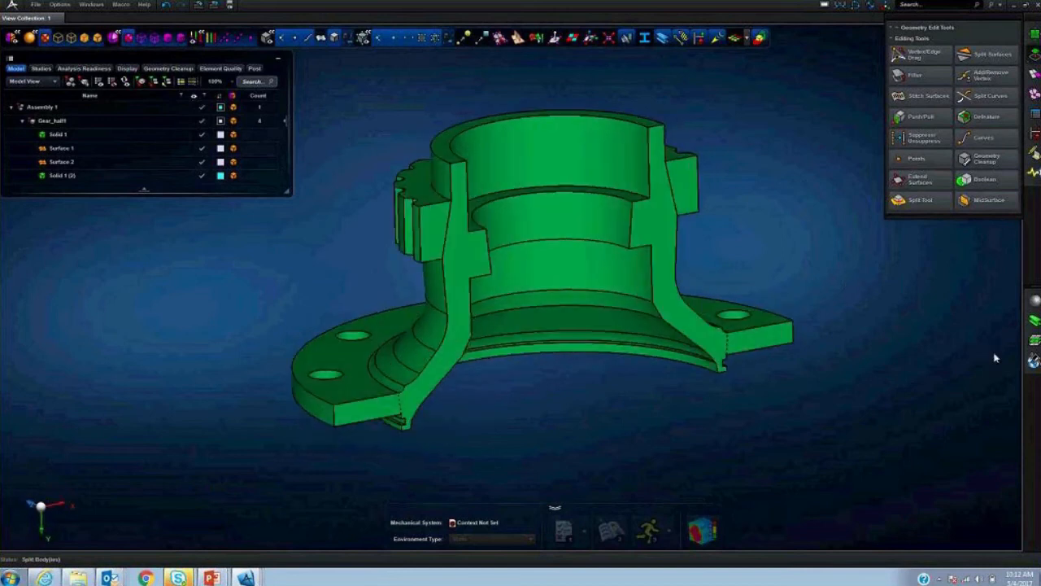
- Merge the two split gear solids into one using the Boolean merge method, and leave the Boolean tool
{"action": "left_click", "coordinate": [451, 232]}
{"action": "left_click", "coordinate": [983, 180]}
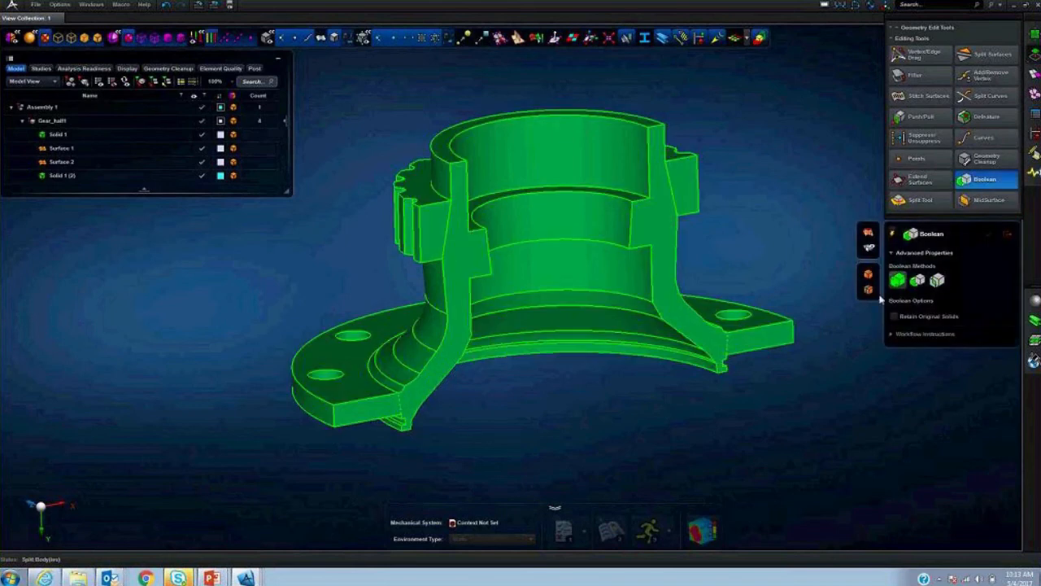
{"action": "scroll", "coordinate": [873, 364], "scroll_direction": "down", "scroll_amount": 3}
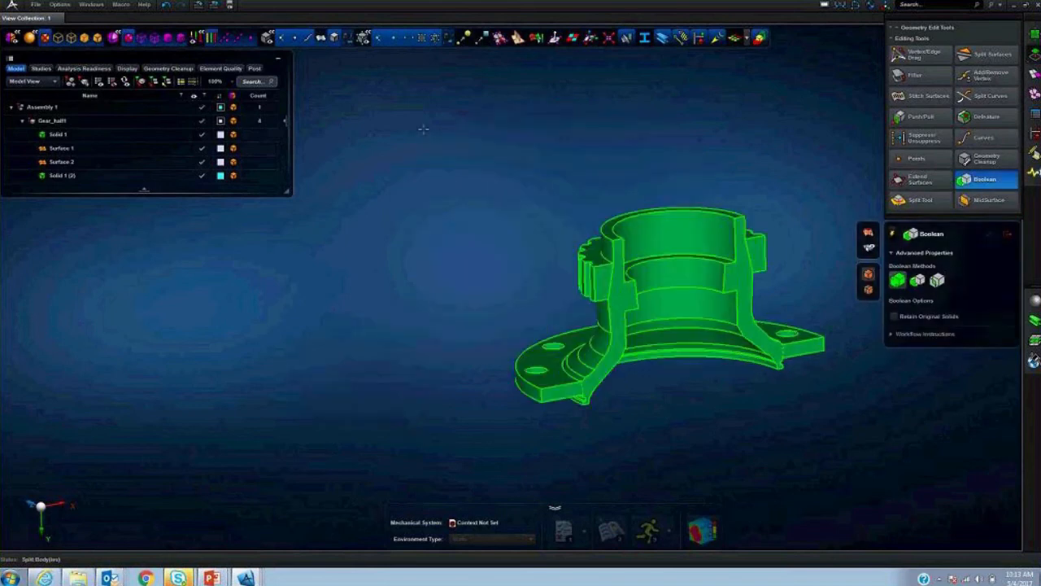
{"action": "left_click_drag", "start_coordinate": [424, 129], "coordinate": [843, 453]}
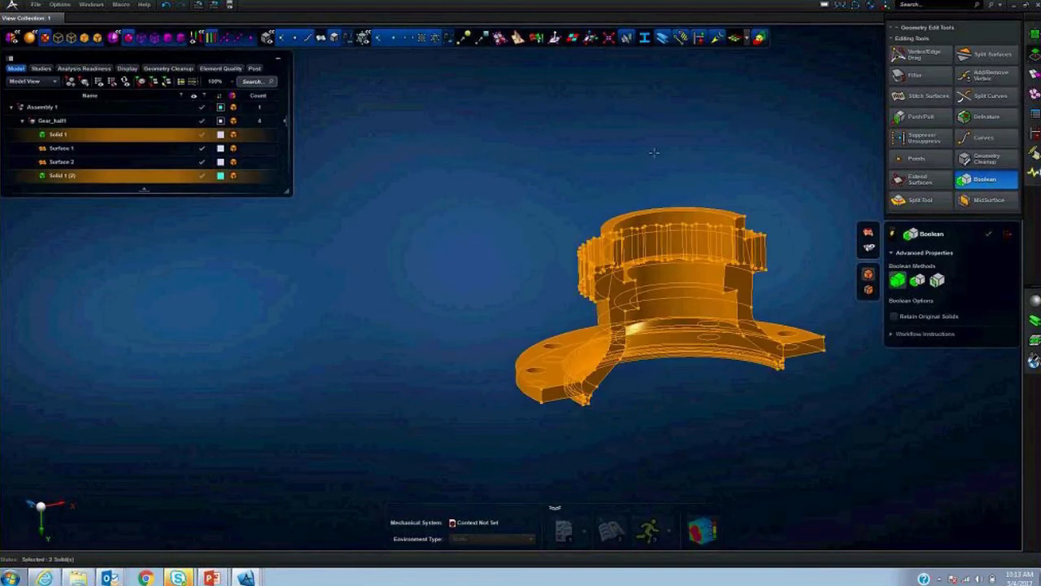
{"action": "middle_click_drag", "start_coordinate": [809, 420], "coordinate": [694, 390]}
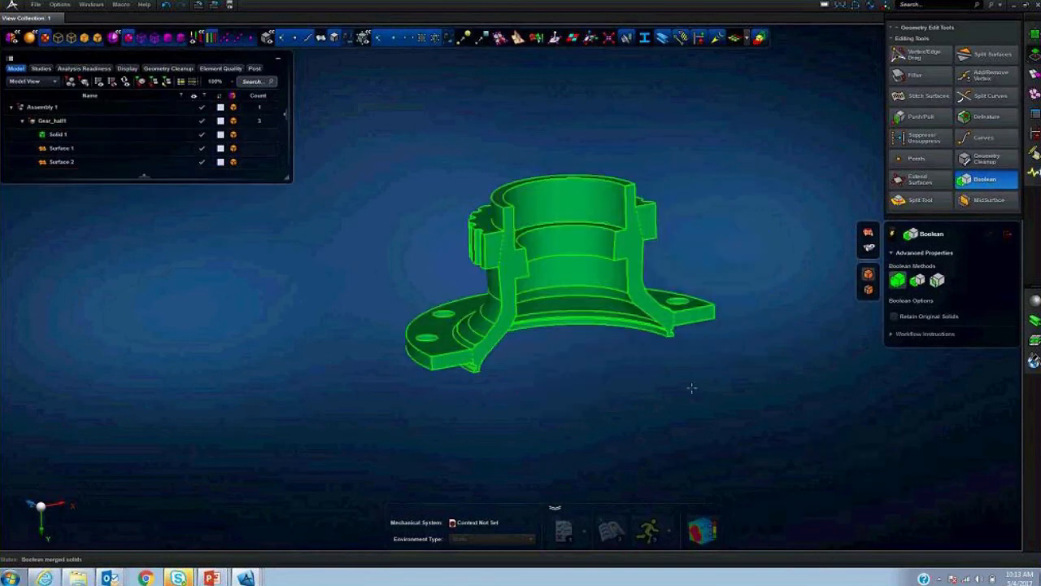
{"action": "scroll", "coordinate": [509, 271], "scroll_direction": "up", "scroll_amount": 3}
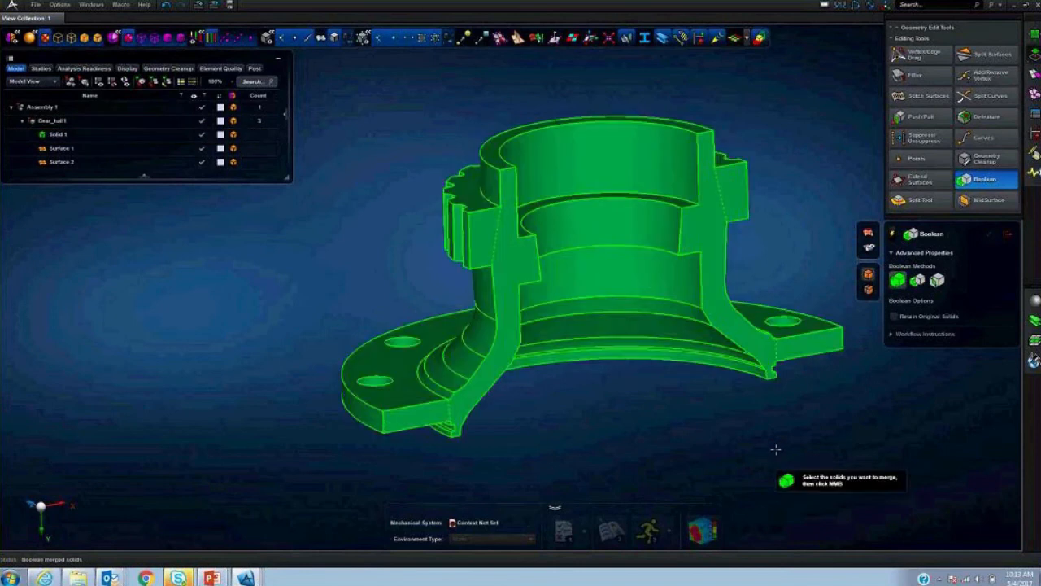
{"action": "mouse_move", "coordinate": [776, 448]}
{"action": "middle_mouse_down"}
{"action": "mouse_move", "coordinate": [776, 436]}
{"action": "mouse_move", "coordinate": [775, 449]}
{"action": "middle_mouse_up"}
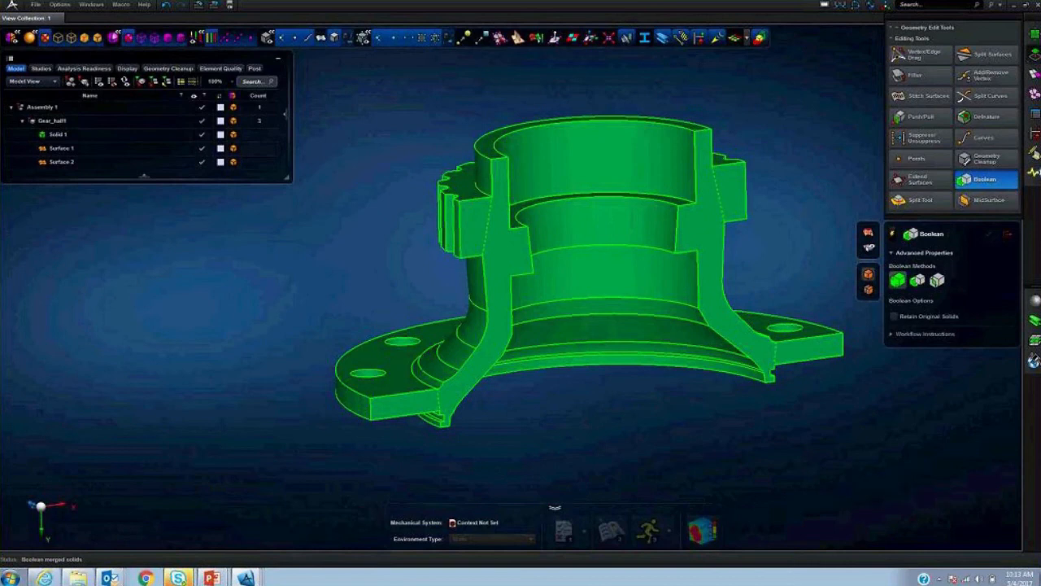
{"action": "left_click", "coordinate": [1008, 235]}
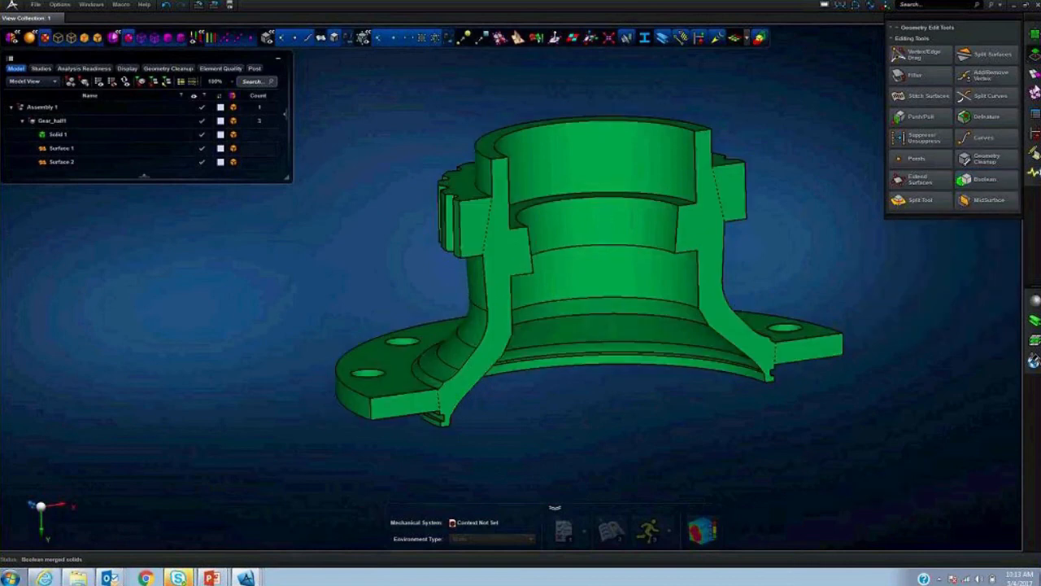
- Create a 2.5D hex mesh on the merged gear solid with a mesh size of 4 mm
{"action": "left_click", "coordinate": [1035, 95]}
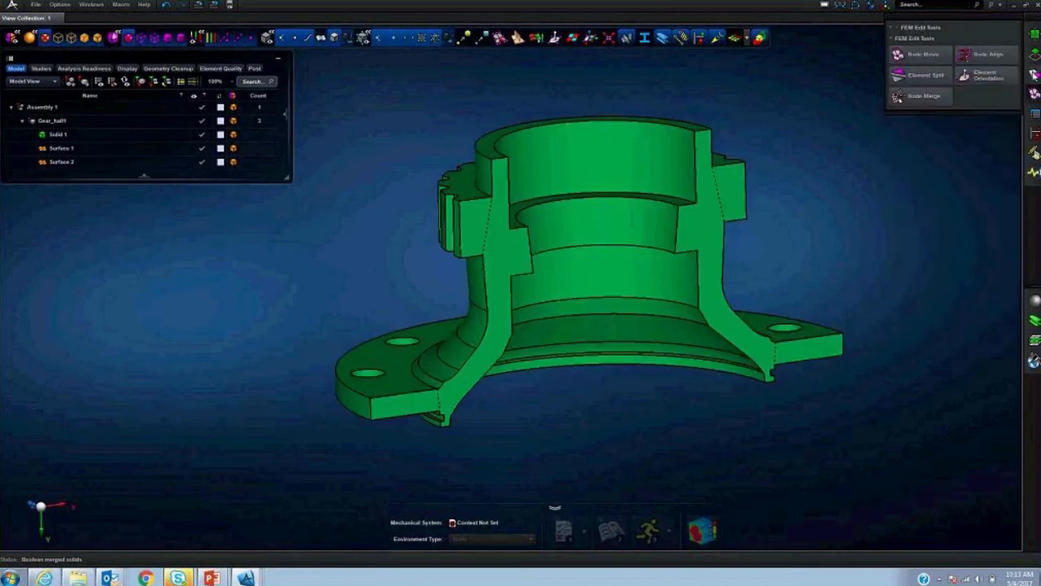
{"action": "left_click", "coordinate": [1035, 73]}
{"action": "left_click", "coordinate": [927, 98]}
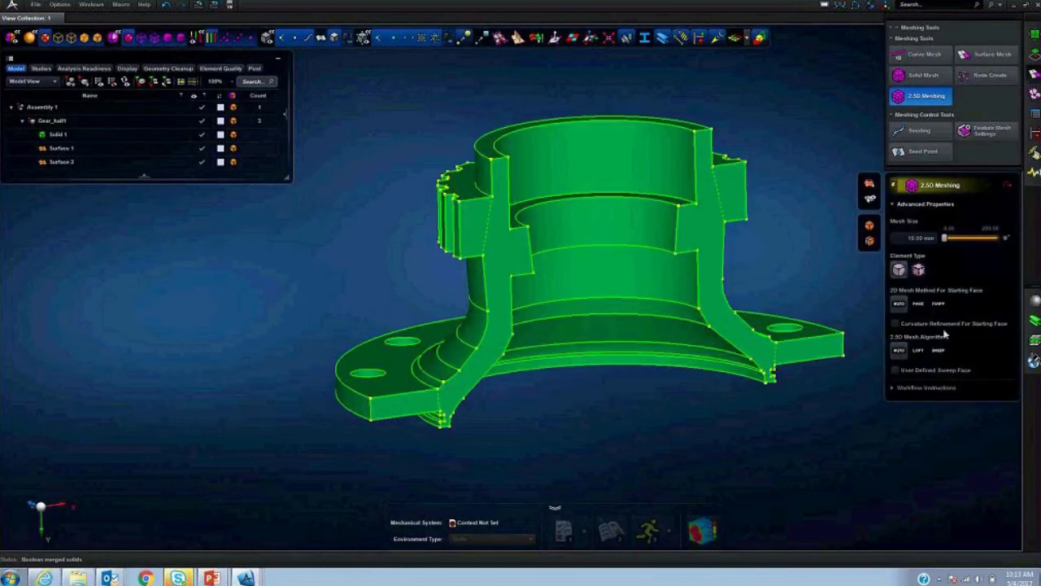
{"action": "left_click", "coordinate": [915, 238]}
{"action": "type", "text": "4"}
{"action": "key", "text": "Return"}
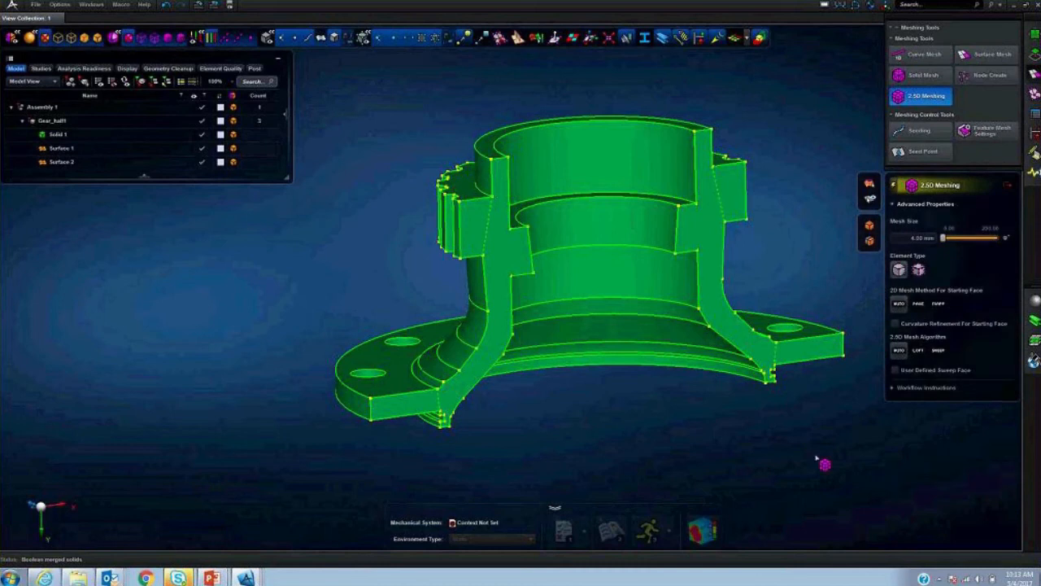
{"action": "left_click", "coordinate": [803, 367]}
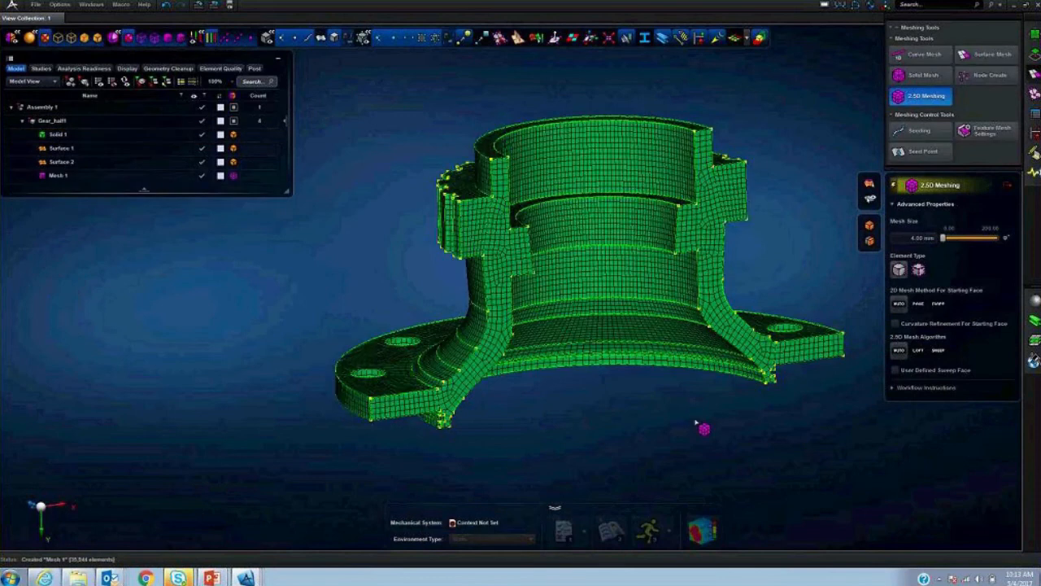
- Examine the hex mesh on the gear's cut faces, the flange and the small lip beneath it
{"action": "scroll", "coordinate": [493, 400], "scroll_direction": "up", "scroll_amount": 4}
{"action": "scroll", "coordinate": [630, 392], "scroll_direction": "down", "scroll_amount": 2}
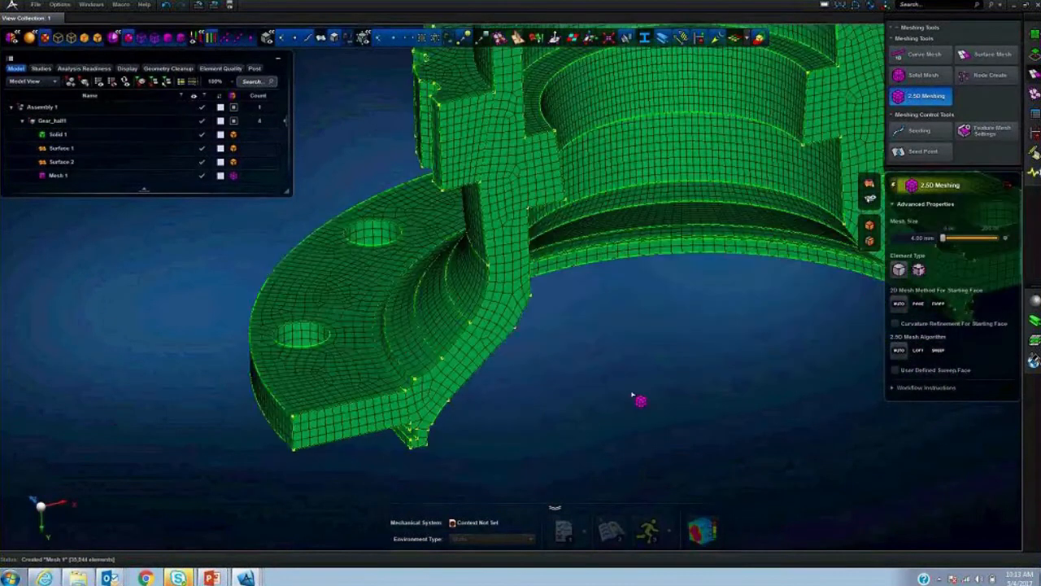
{"action": "scroll", "coordinate": [672, 381], "scroll_direction": "down", "scroll_amount": 4}
{"action": "middle_click_drag", "start_coordinate": [562, 387], "coordinate": [602, 374]}
{"action": "scroll", "coordinate": [454, 189], "scroll_direction": "up", "scroll_amount": 5}
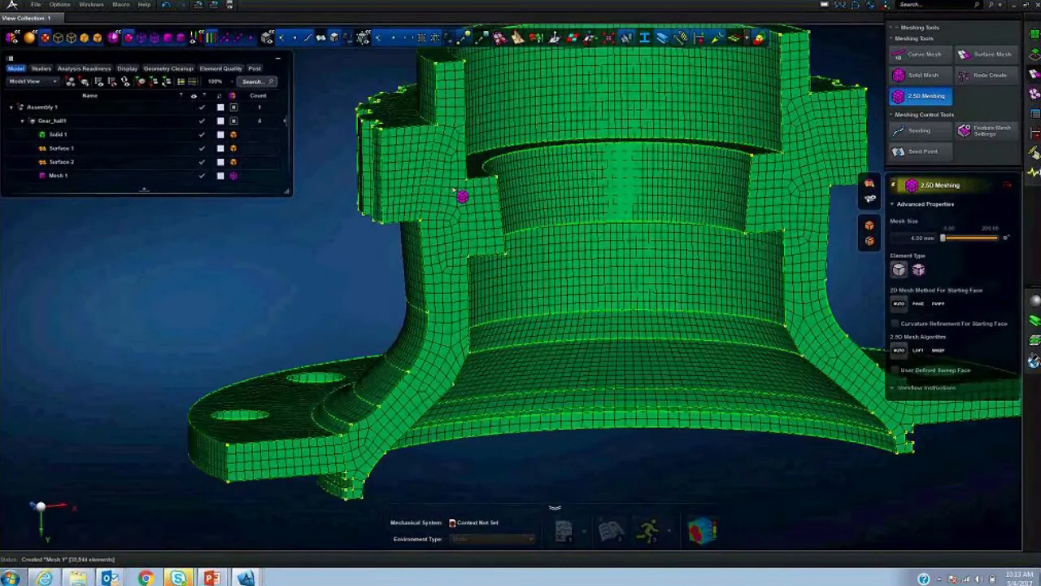
{"action": "scroll", "coordinate": [656, 257], "scroll_direction": "down", "scroll_amount": 5}
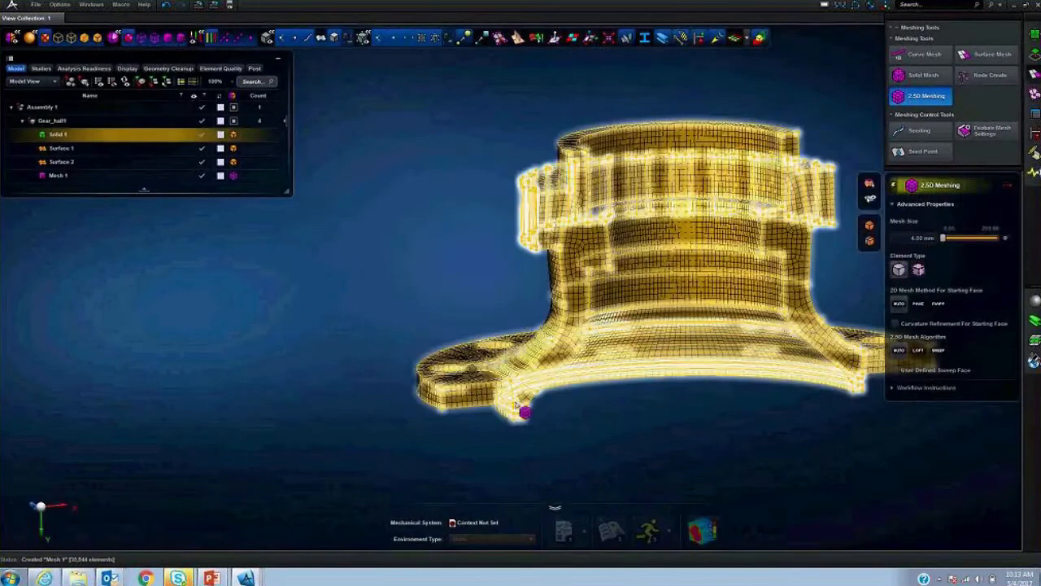
{"action": "scroll", "coordinate": [523, 412], "scroll_direction": "up", "scroll_amount": 5}
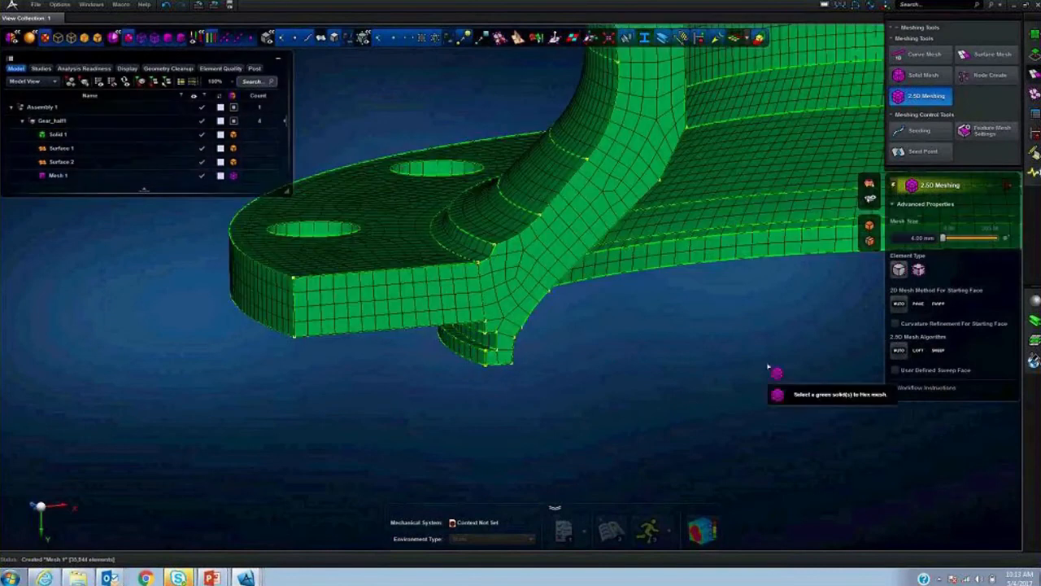
{"action": "scroll", "coordinate": [635, 403], "scroll_direction": "up", "scroll_amount": 5}
{"action": "middle_click_drag", "start_coordinate": [589, 345], "coordinate": [761, 364]}
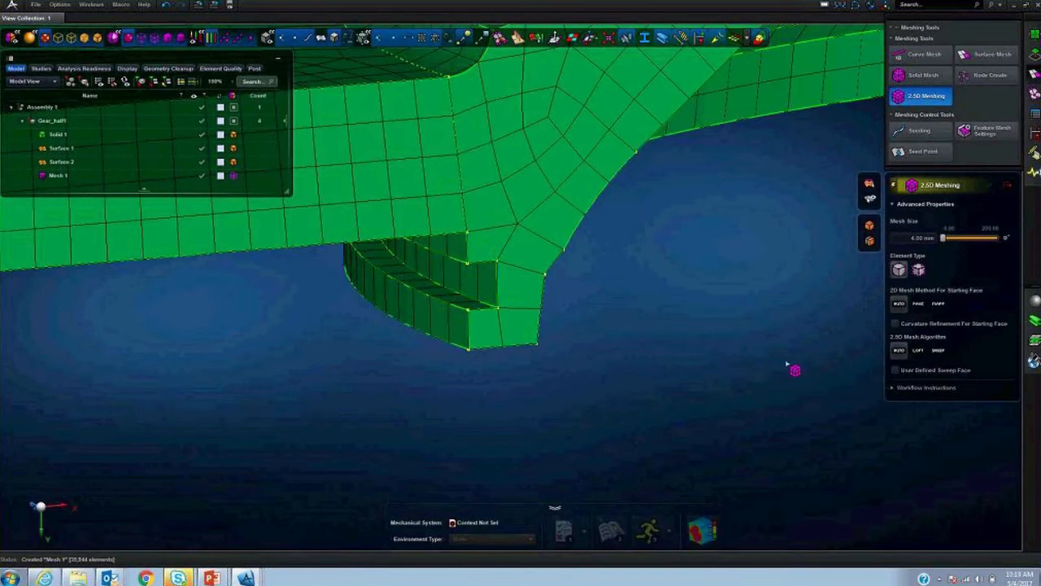
- Seed the three short upright edges of the lip below the flange on the cut face with 2 element edges each
{"action": "left_click", "coordinate": [917, 133]}
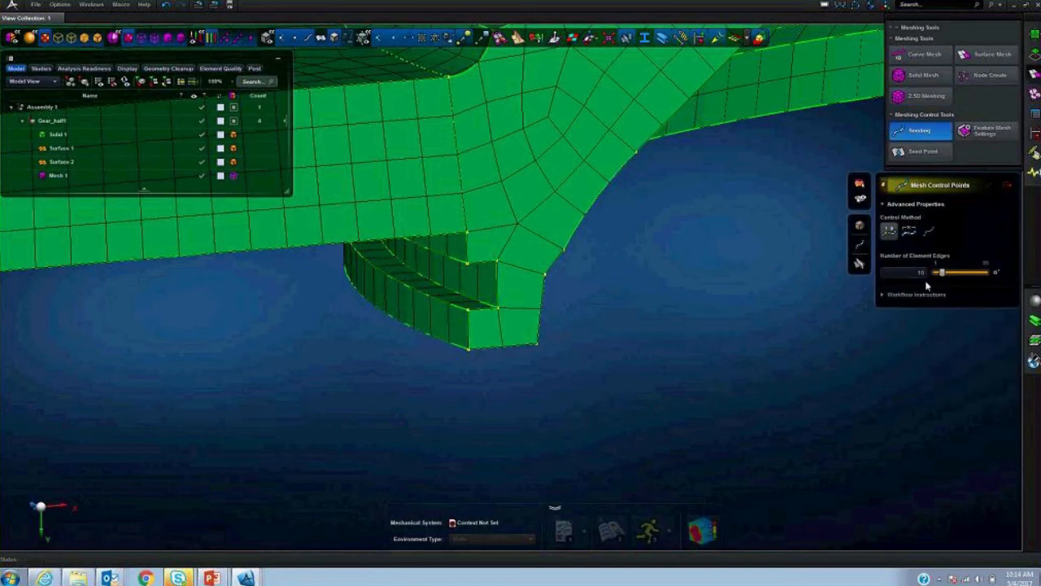
{"action": "double_click", "coordinate": [921, 273]}
{"action": "type", "text": "2"}
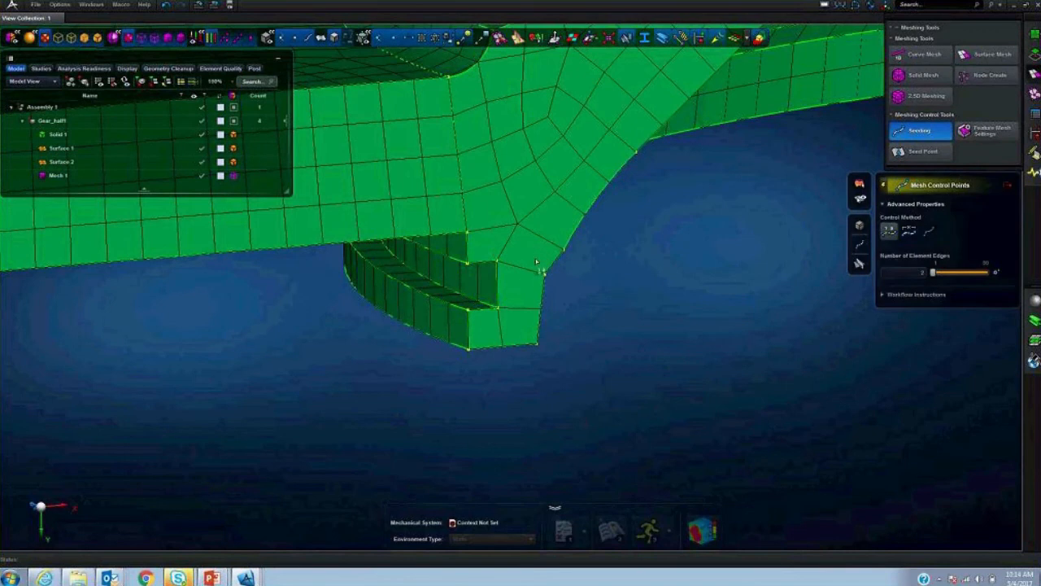
{"action": "scroll", "coordinate": [540, 261], "scroll_direction": "up", "scroll_amount": 2}
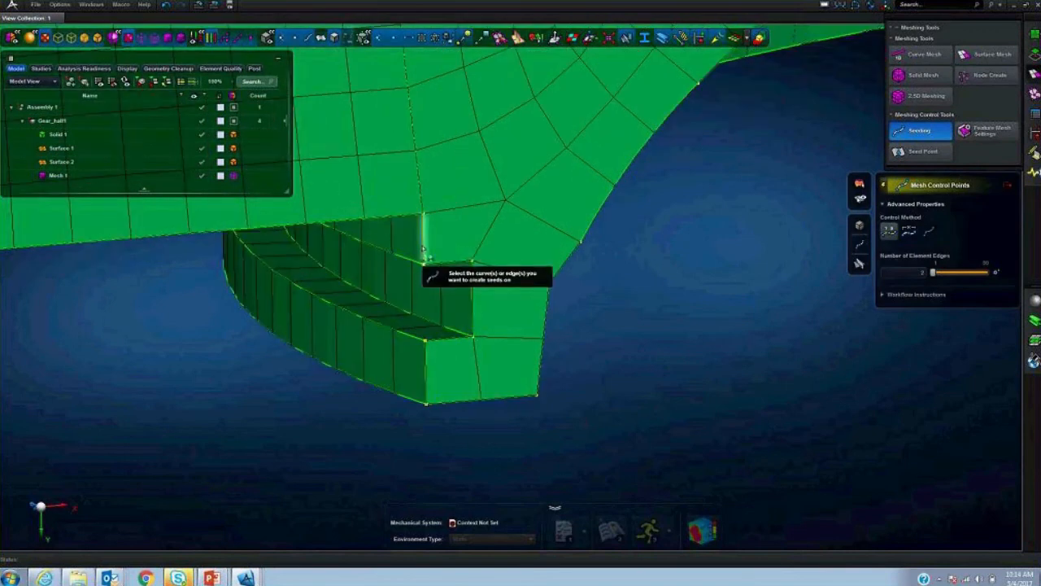
{"action": "left_click", "coordinate": [423, 249]}
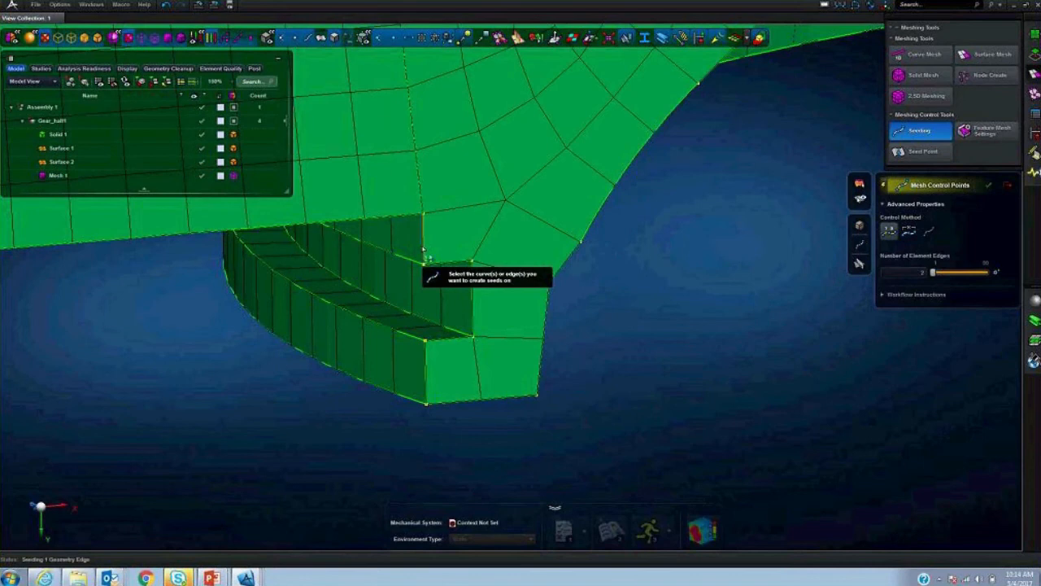
{"action": "left_click", "coordinate": [424, 382]}
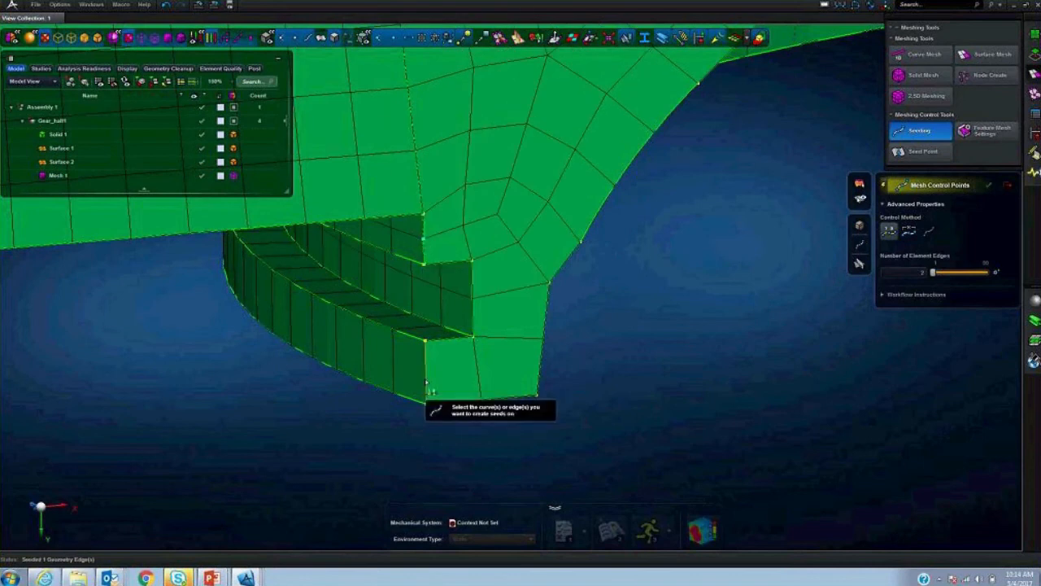
{"action": "left_click", "coordinate": [472, 313]}
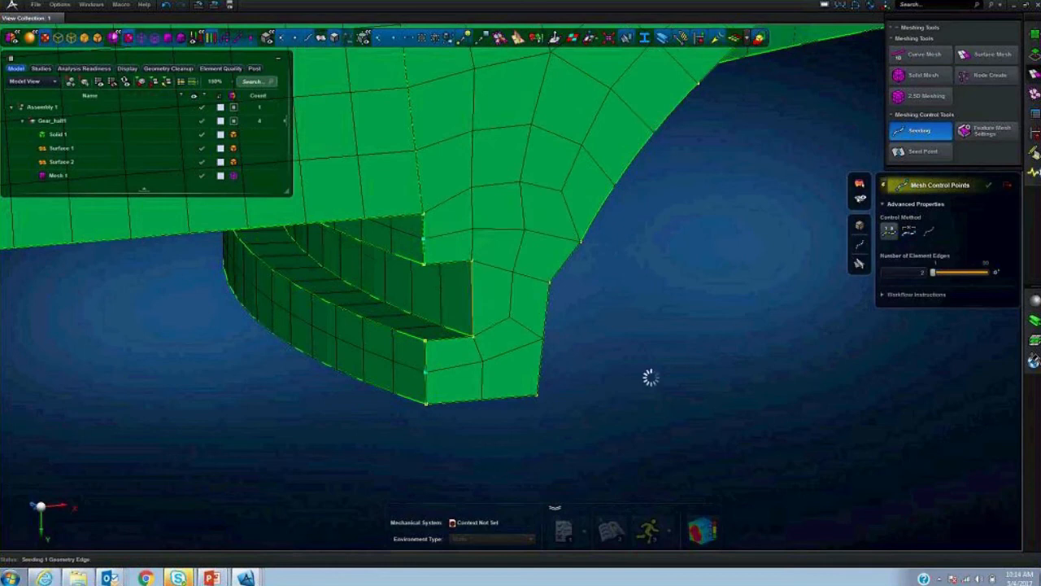
- Seed the bottom edge of the lip on the cut face with 3 element edges, and leave the seeding tool
{"action": "left_click", "coordinate": [923, 276]}
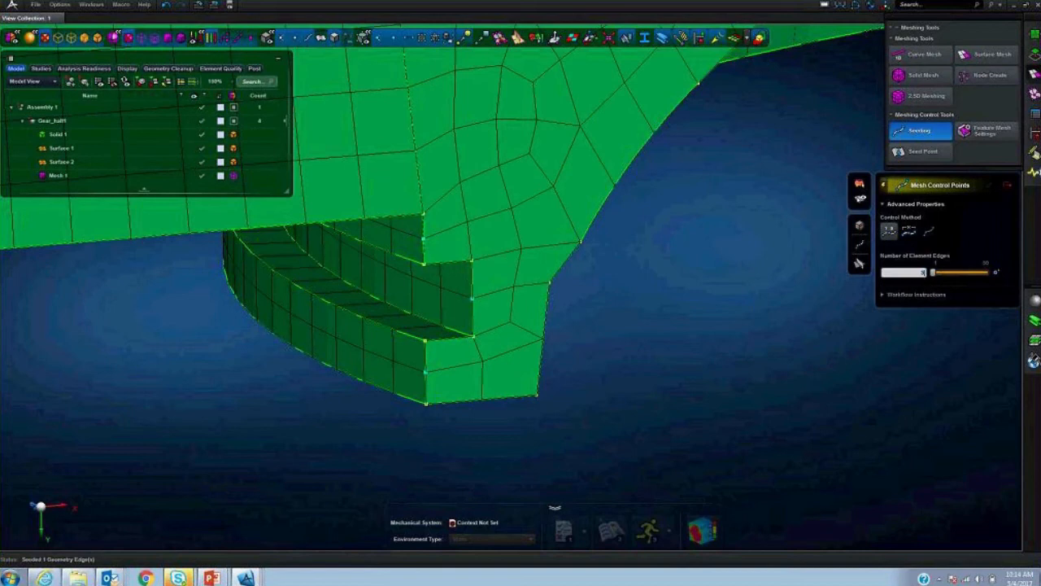
{"action": "left_click", "coordinate": [517, 402]}
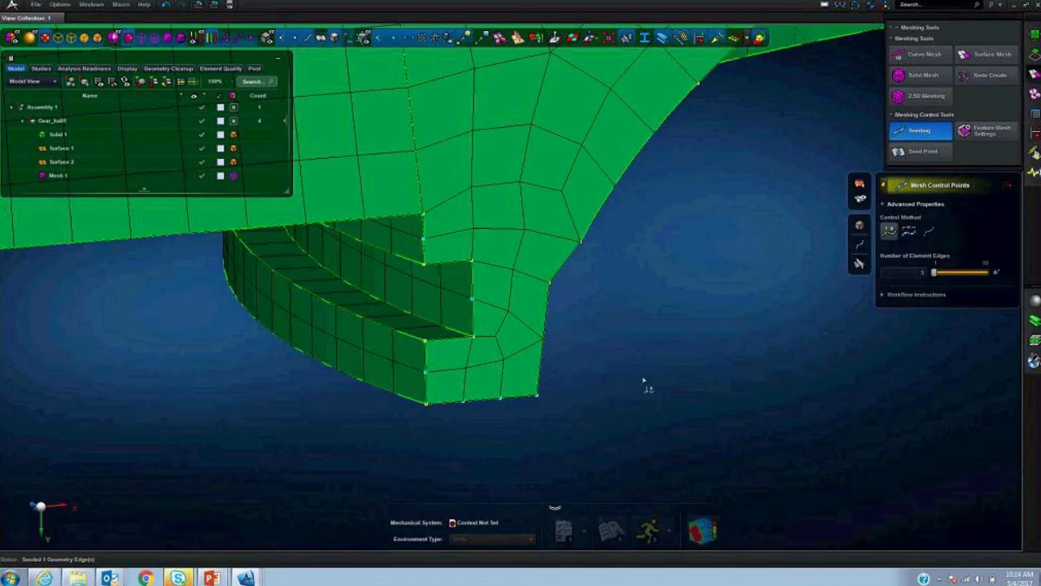
{"action": "scroll", "coordinate": [623, 354], "scroll_direction": "down", "scroll_amount": 5}
{"action": "scroll", "coordinate": [626, 352], "scroll_direction": "down", "scroll_amount": 5}
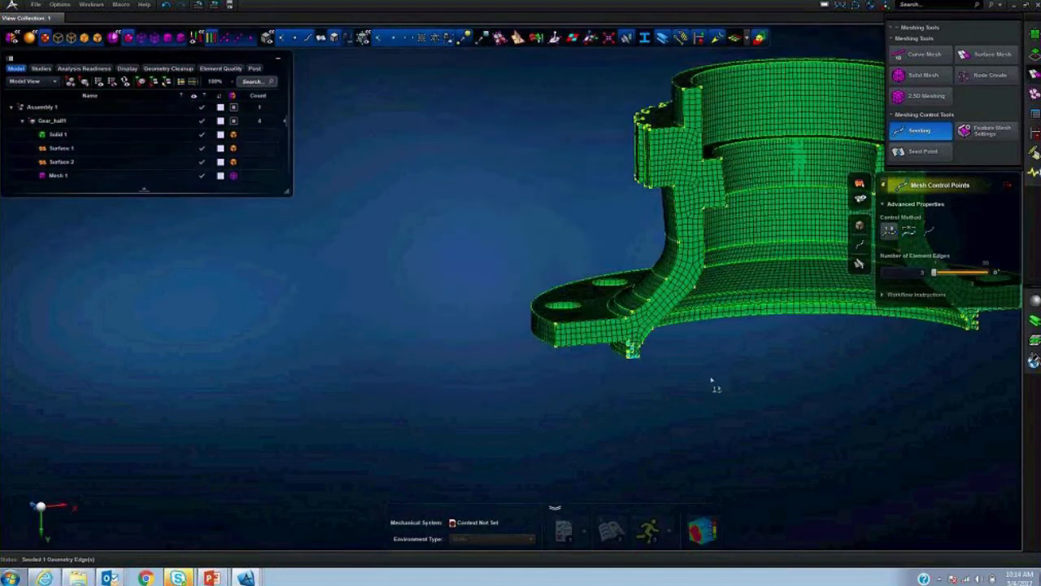
{"action": "middle_click_drag", "start_coordinate": [711, 379], "coordinate": [497, 390]}
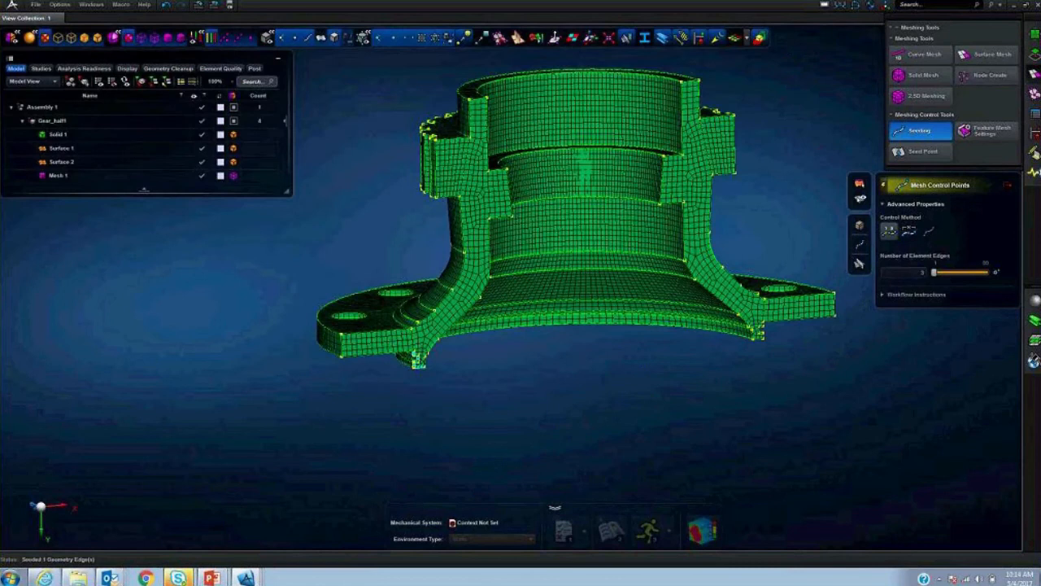
{"action": "left_click", "coordinate": [1011, 187]}
{"action": "middle_click_drag", "start_coordinate": [940, 315], "coordinate": [902, 341]}
{"action": "middle_click_drag", "start_coordinate": [889, 377], "coordinate": [810, 398]}
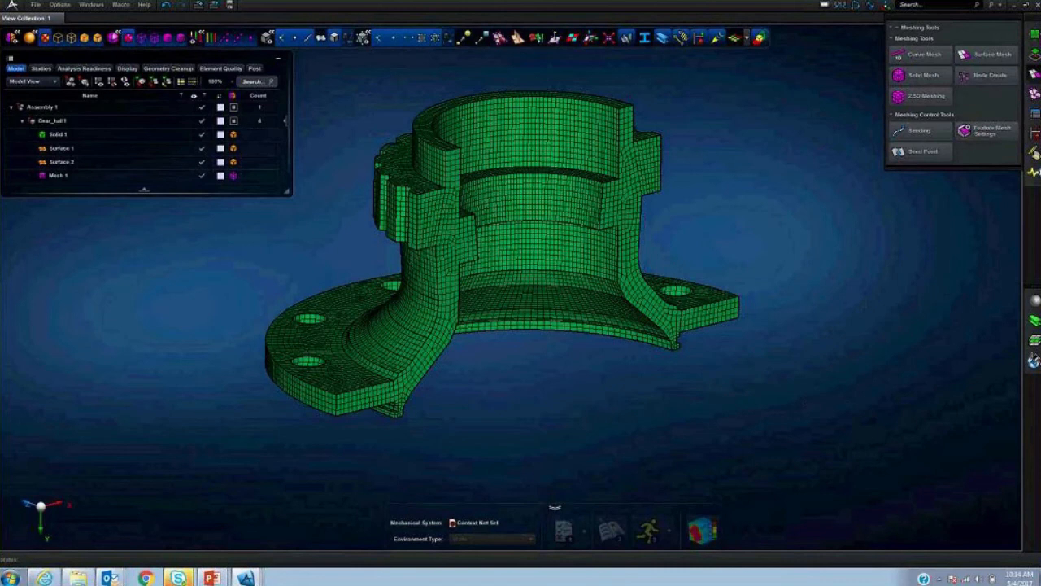
- Resize the flange bolt hole nearest the cut corner to 9 mm with Push/Pull on its cylindrical face
{"action": "left_click", "coordinate": [1035, 57]}
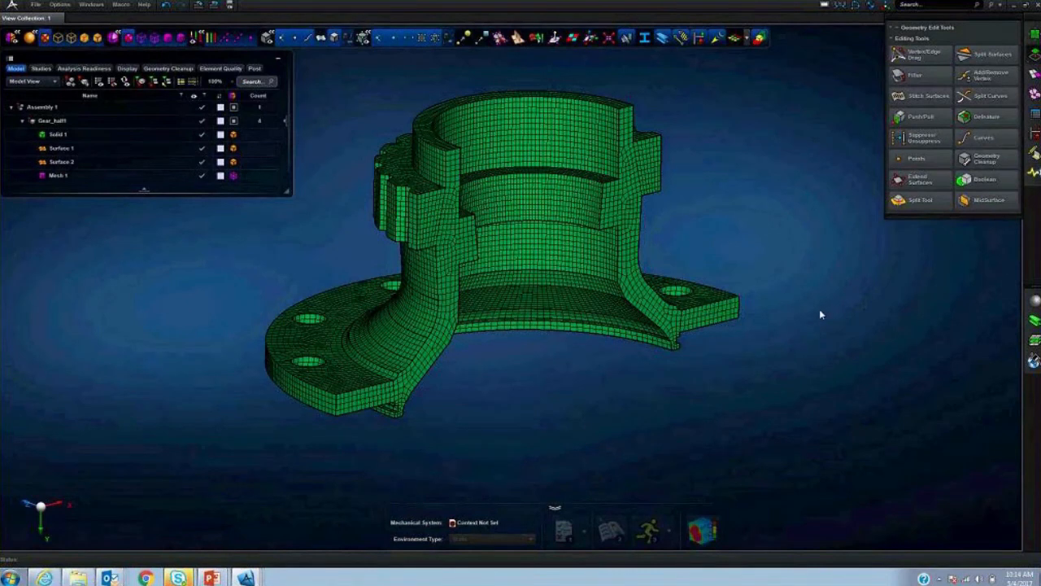
{"action": "mouse_move", "coordinate": [818, 311]}
{"action": "middle_mouse_down"}
{"action": "mouse_move", "coordinate": [802, 304]}
{"action": "mouse_move", "coordinate": [729, 363]}
{"action": "mouse_move", "coordinate": [676, 342]}
{"action": "mouse_move", "coordinate": [777, 310]}
{"action": "mouse_move", "coordinate": [831, 325]}
{"action": "middle_mouse_up"}
{"action": "left_click", "coordinate": [677, 342]}
{"action": "scroll", "coordinate": [702, 340], "scroll_direction": "up", "scroll_amount": 5}
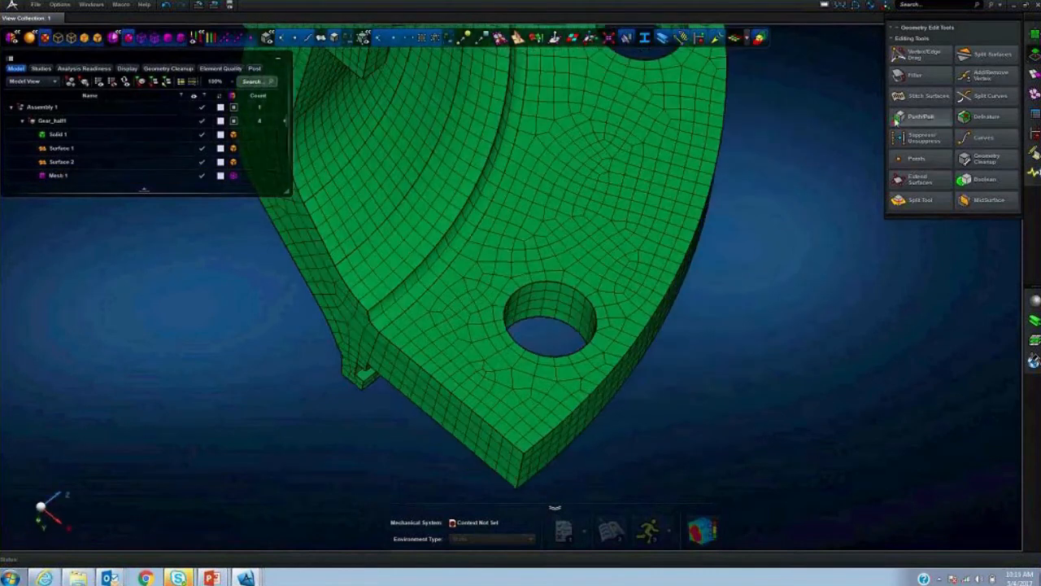
{"action": "left_click", "coordinate": [920, 116]}
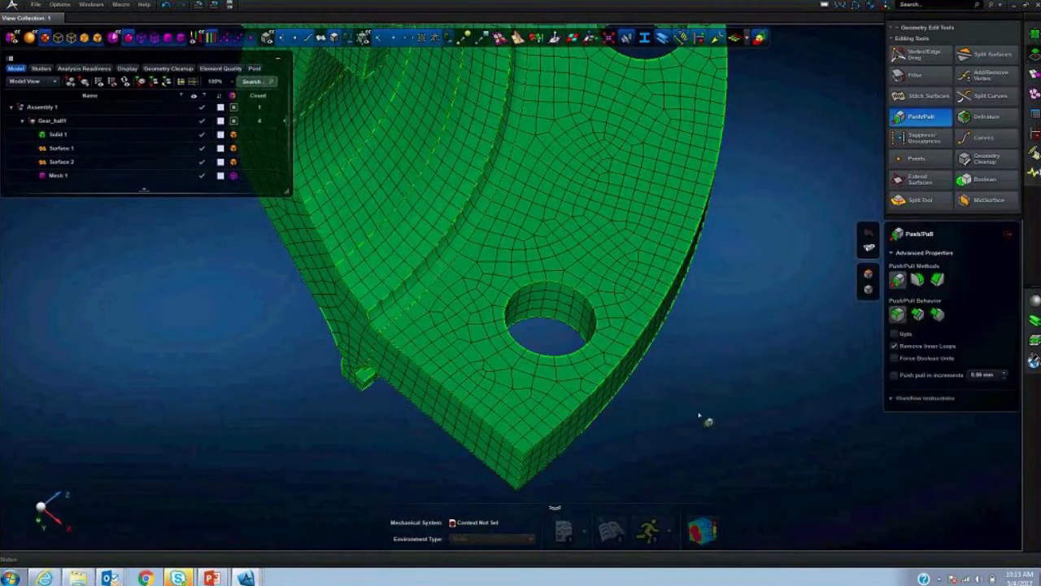
{"action": "left_click", "coordinate": [561, 305]}
{"action": "left_click", "coordinate": [562, 305]}
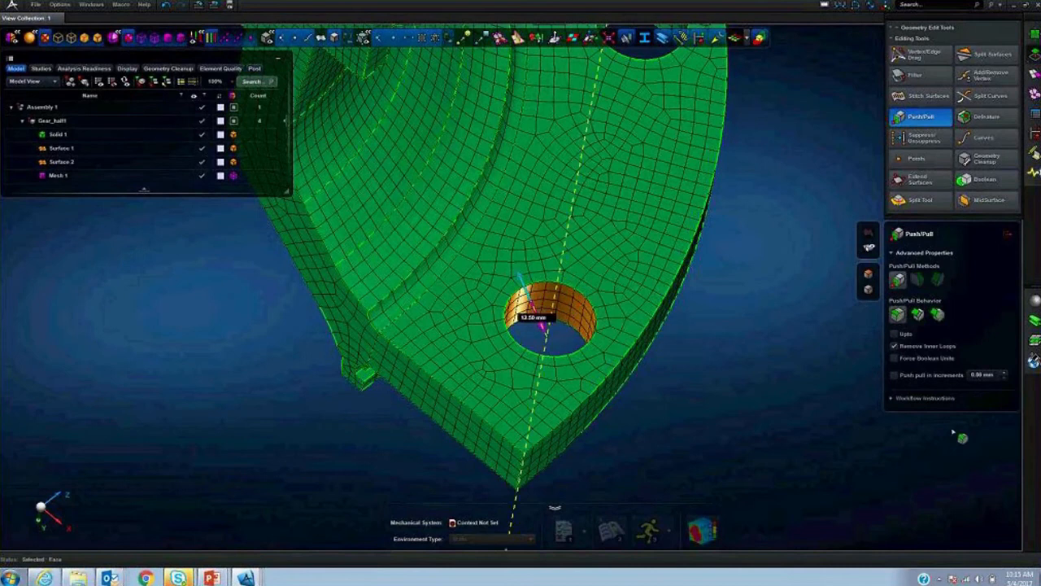
{"action": "left_click", "coordinate": [549, 318]}
{"action": "type", "text": "9"}
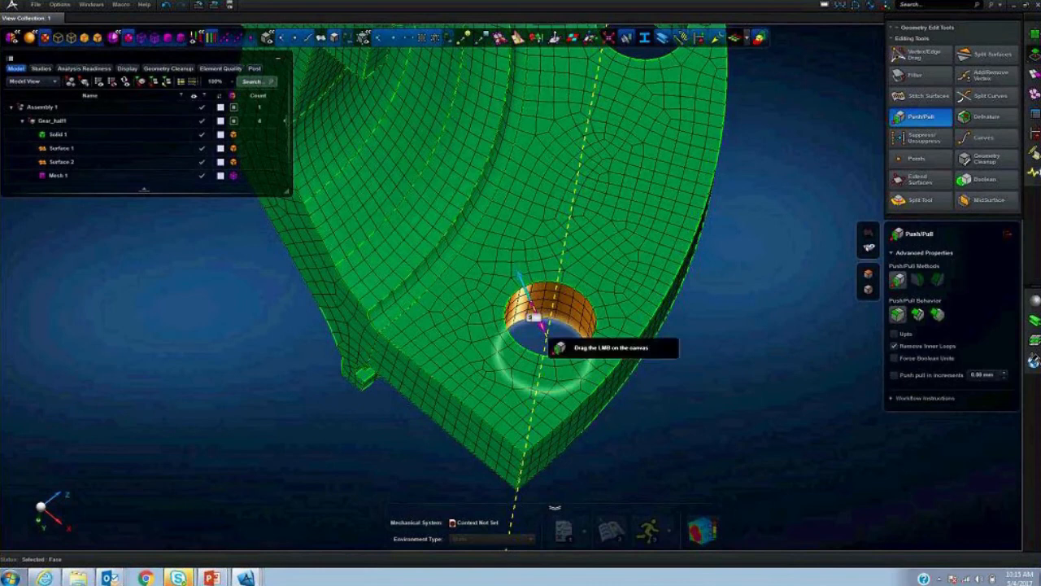
{"action": "key", "text": "Return"}
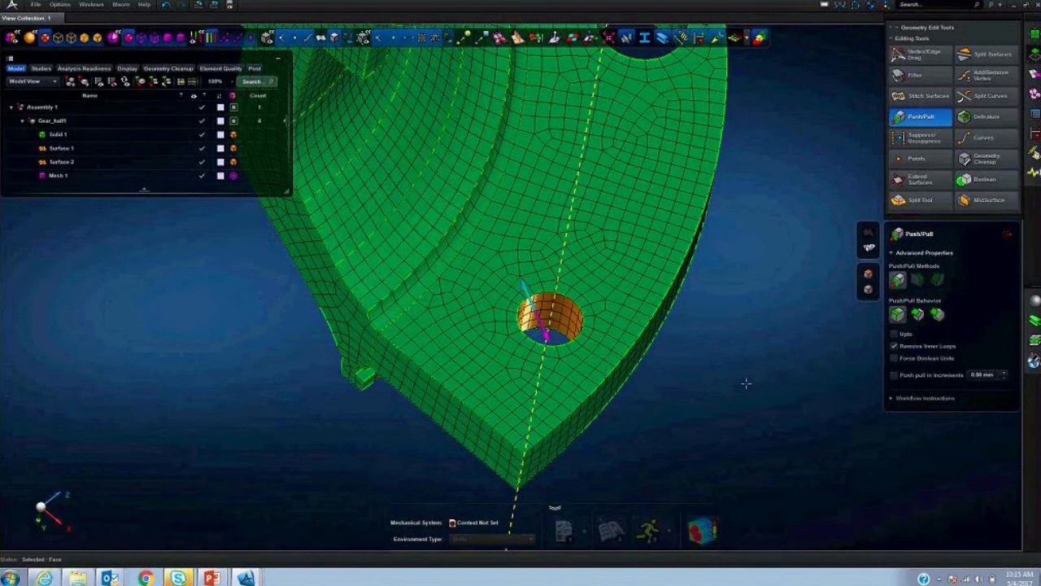
- Lower the flange face around the bolt holes by about 4 mm with Push/Pull
{"action": "middle_click_drag", "start_coordinate": [747, 387], "coordinate": [794, 371]}
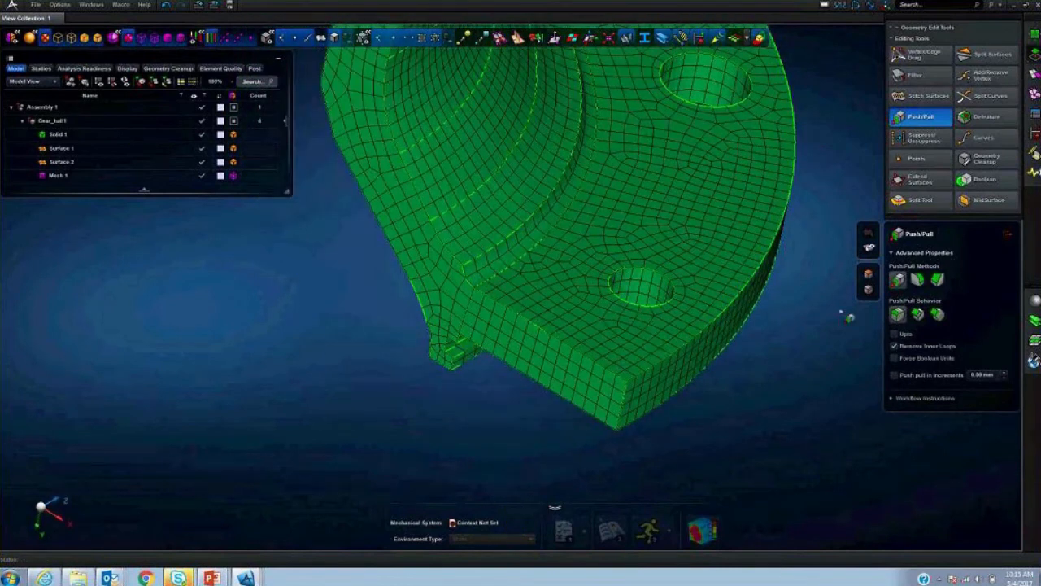
{"action": "left_click", "coordinate": [687, 301]}
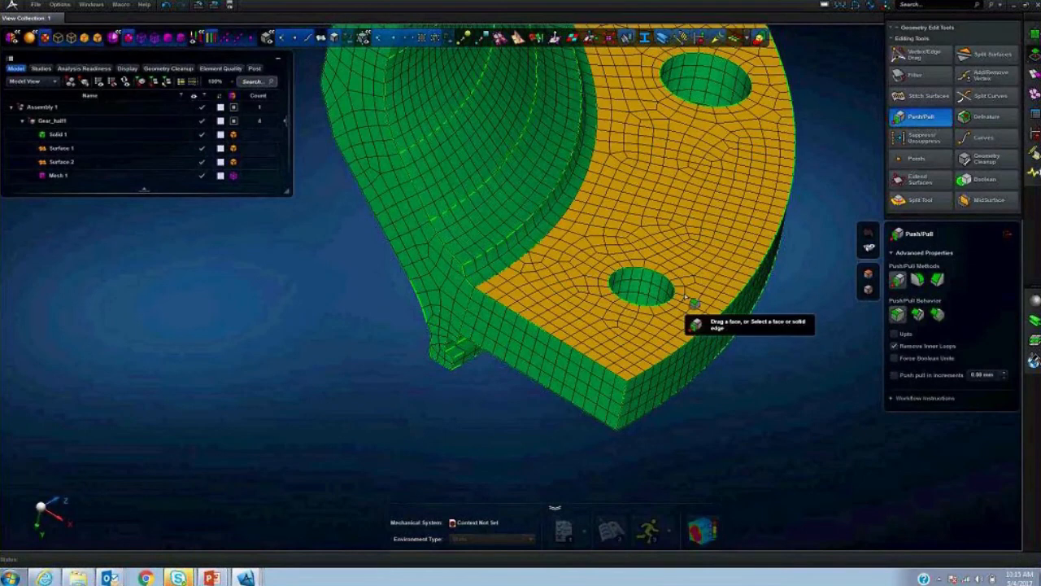
{"action": "left_click", "coordinate": [686, 299]}
{"action": "scroll", "coordinate": [747, 372], "scroll_direction": "down", "scroll_amount": 3}
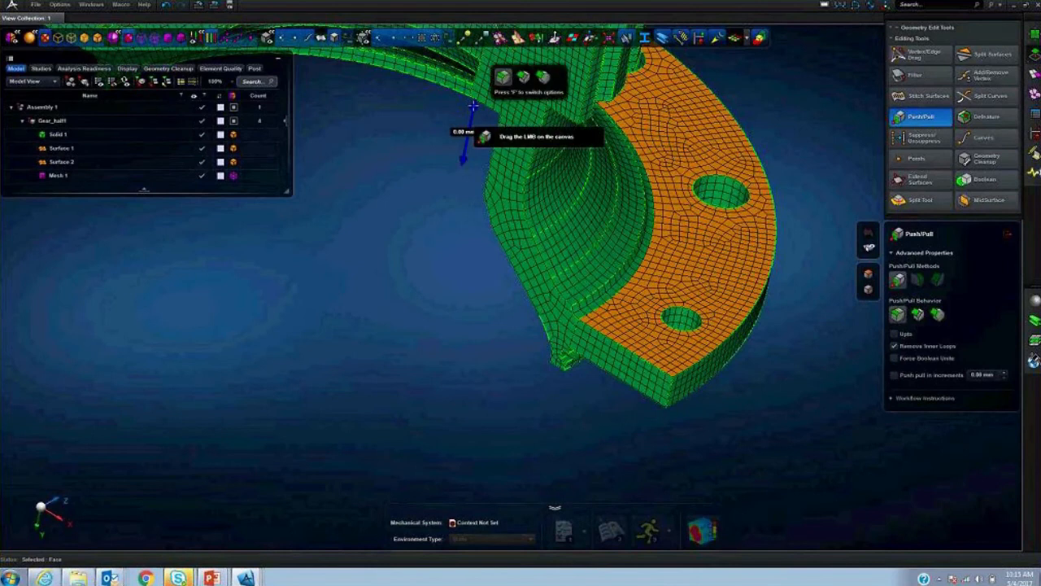
{"action": "left_click_drag", "start_coordinate": [472, 106], "coordinate": [567, 252]}
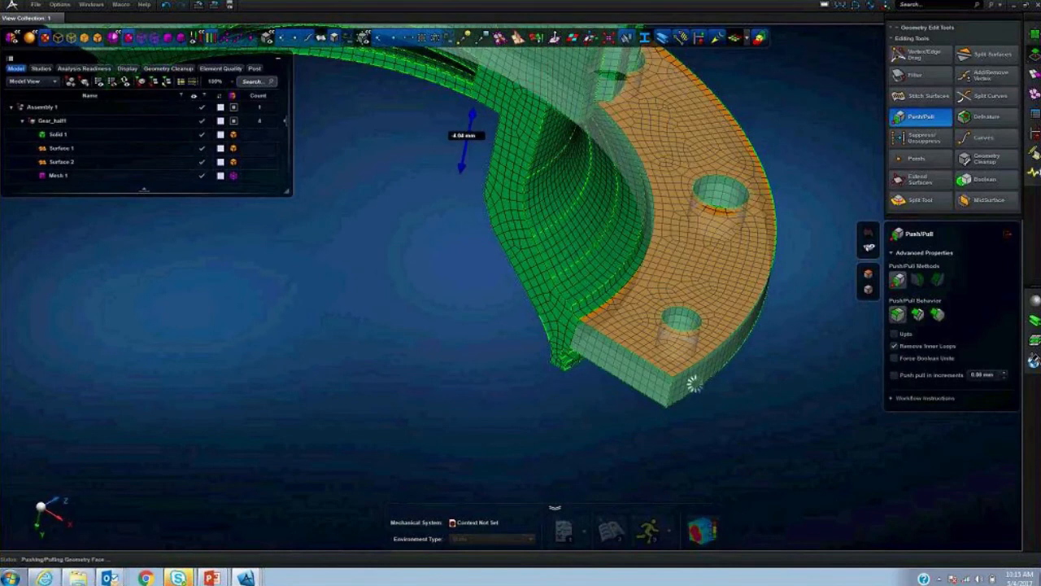
{"action": "scroll", "coordinate": [719, 396], "scroll_direction": "up", "scroll_amount": 5}
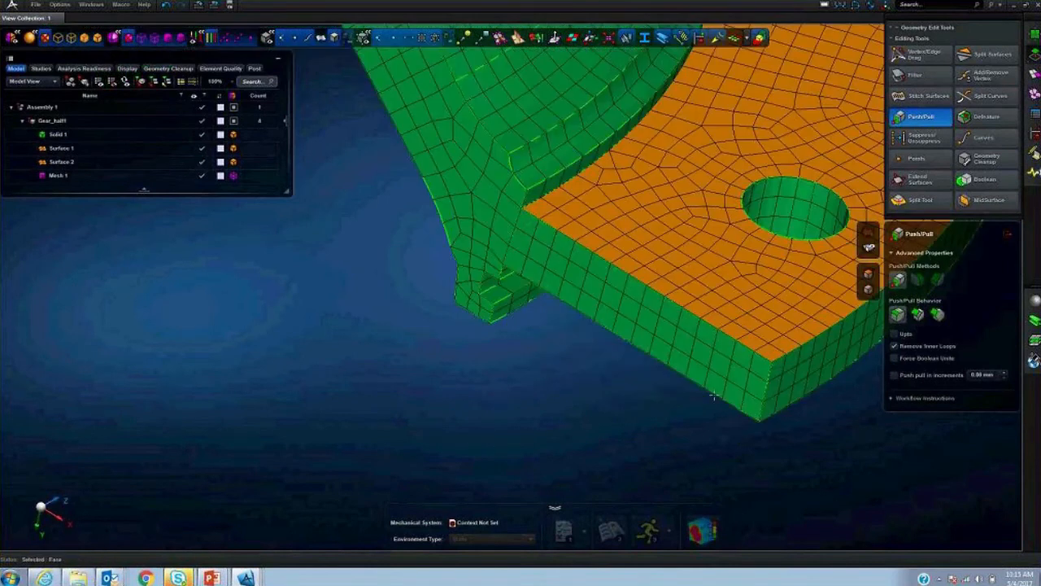
{"action": "left_click", "coordinate": [641, 431]}
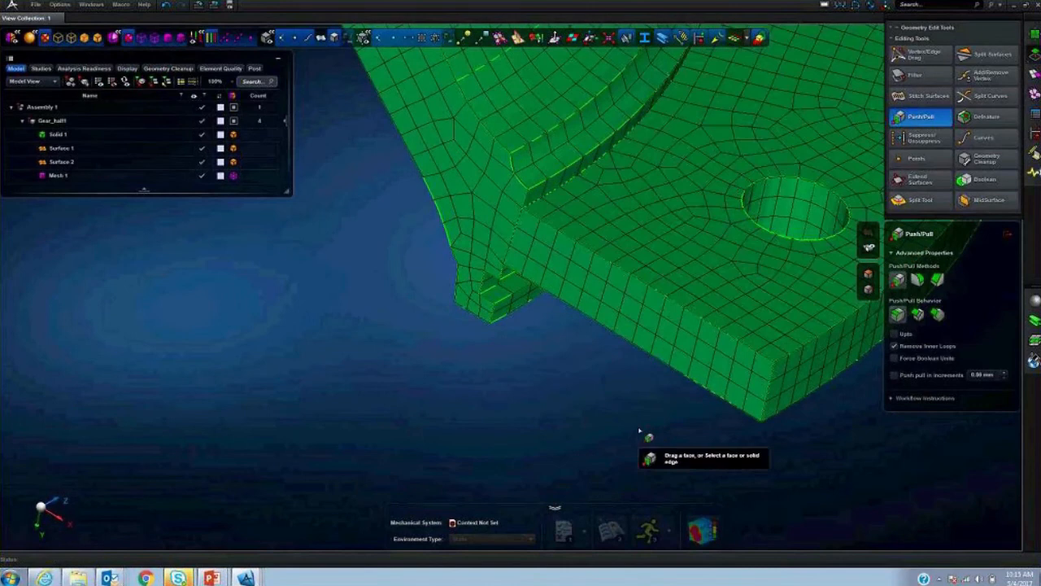
- Pull the cylindrical face of the middle bore section slightly inward with Push/Pull to narrow the bore
{"action": "scroll", "coordinate": [483, 371], "scroll_direction": "down", "scroll_amount": 5}
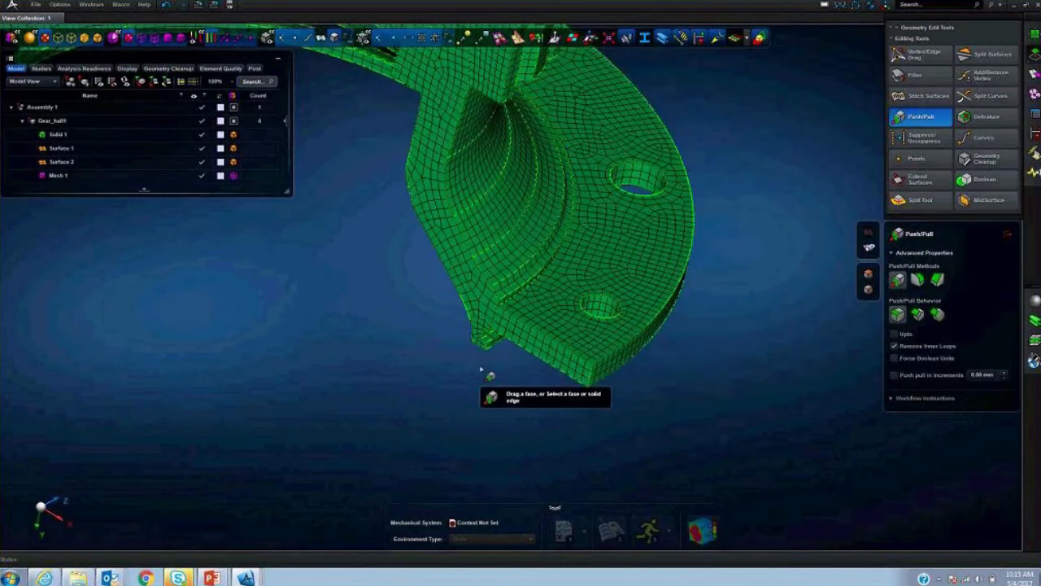
{"action": "middle_click_drag", "start_coordinate": [483, 367], "coordinate": [451, 282]}
{"action": "scroll", "coordinate": [534, 391], "scroll_direction": "up", "scroll_amount": 5}
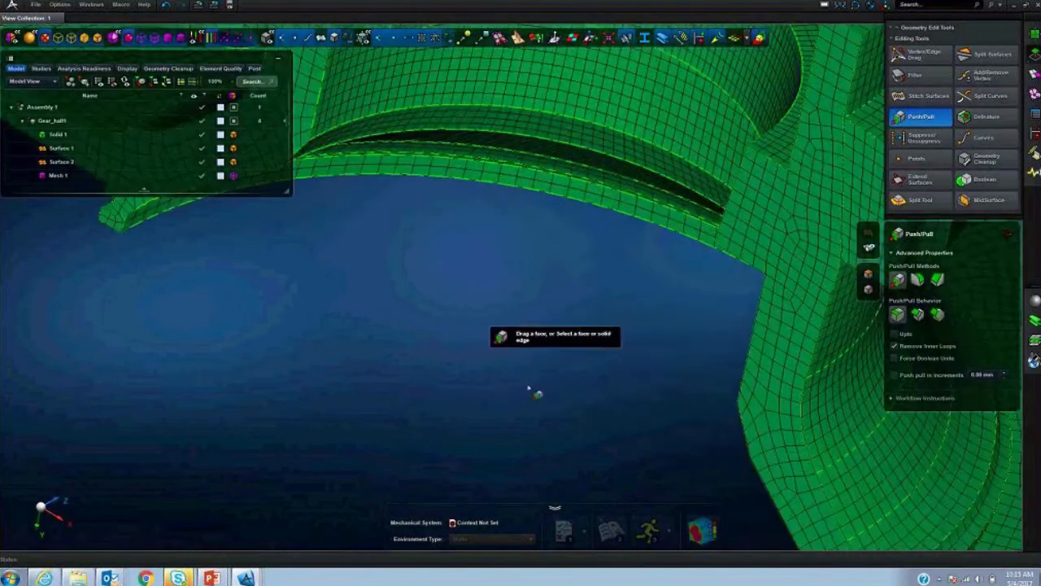
{"action": "scroll", "coordinate": [544, 384], "scroll_direction": "down", "scroll_amount": 3}
{"action": "middle_click_drag", "start_coordinate": [525, 399], "coordinate": [515, 415]}
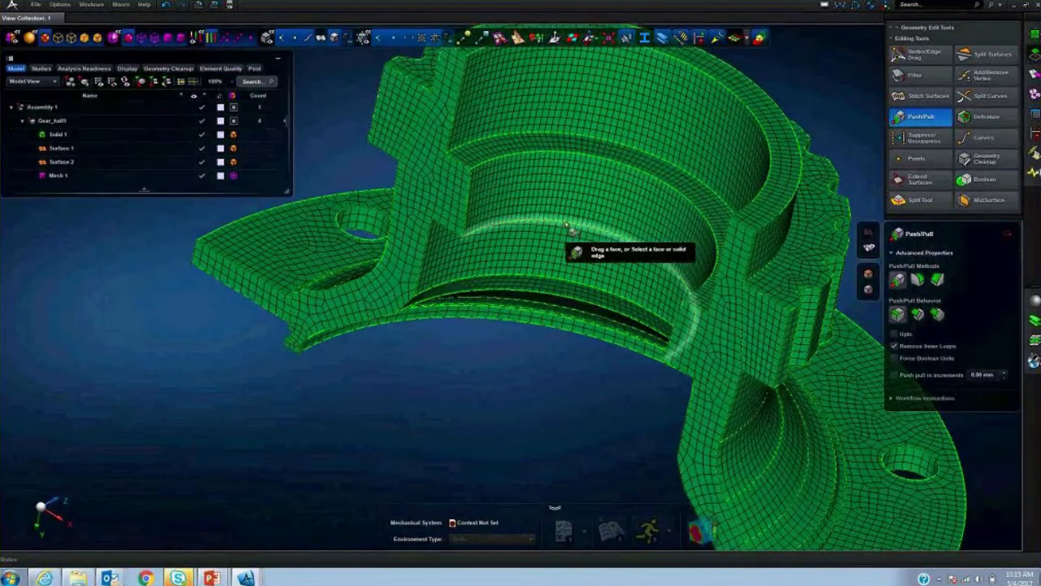
{"action": "left_click", "coordinate": [639, 224]}
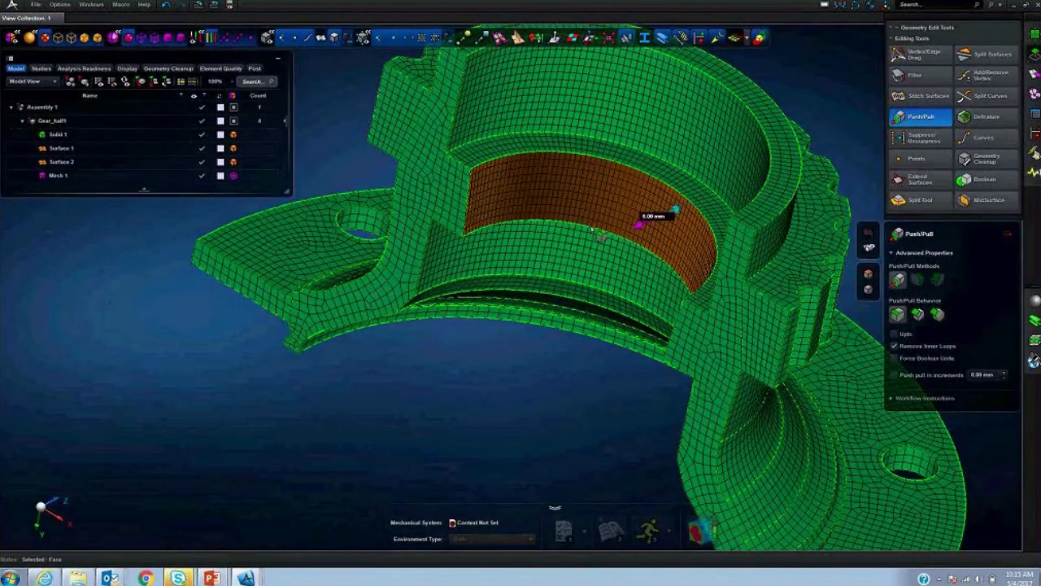
{"action": "left_click_drag", "start_coordinate": [638, 224], "coordinate": [627, 220]}
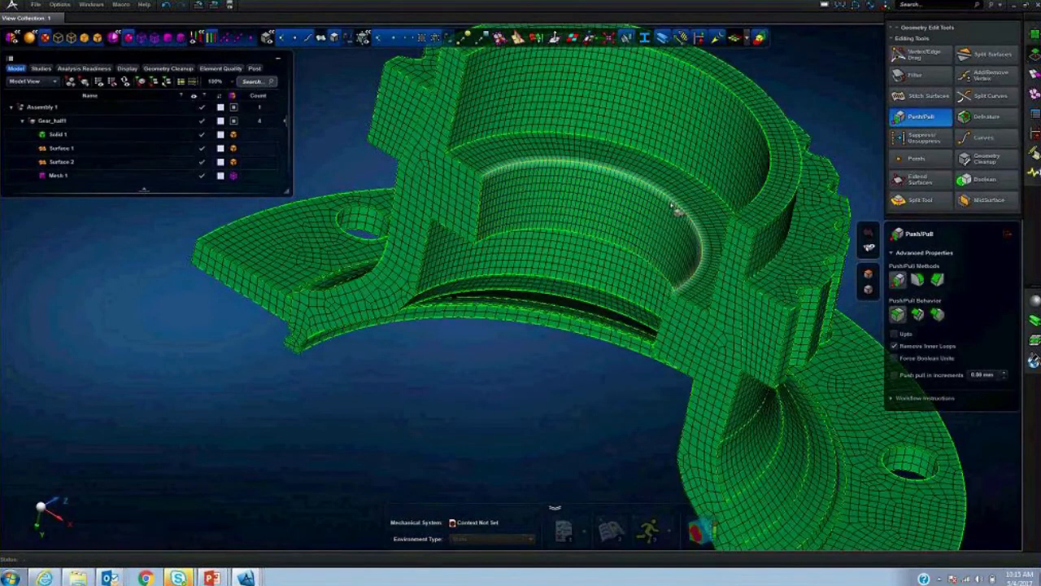
- Lower the gear's top annular rim face by about 9.6 mm with Push/Pull, and leave the tool
{"action": "middle_click_drag", "start_coordinate": [679, 209], "coordinate": [601, 324]}
{"action": "left_click", "coordinate": [578, 236]}
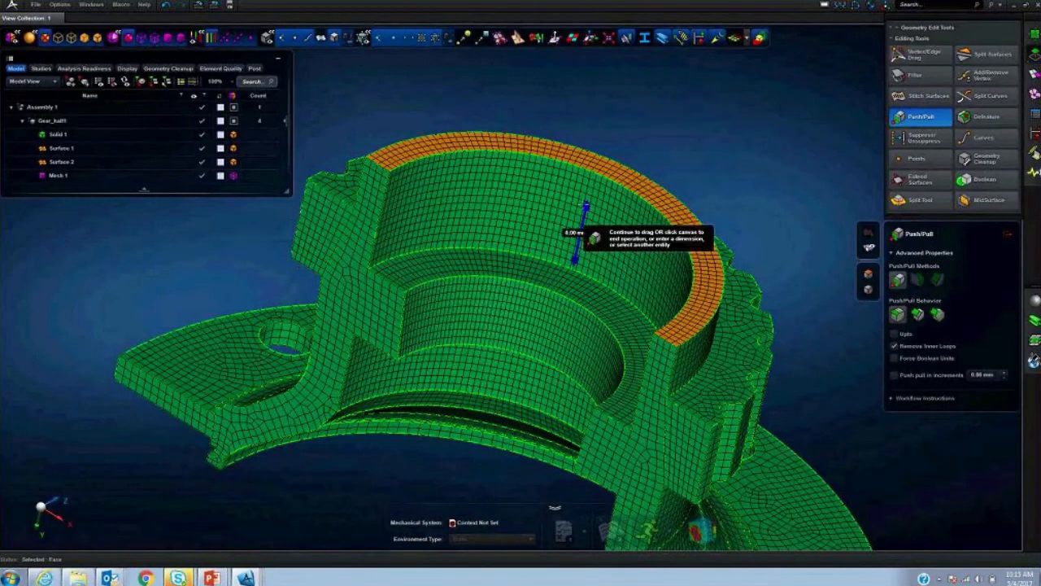
{"action": "left_click_drag", "start_coordinate": [586, 207], "coordinate": [582, 227]}
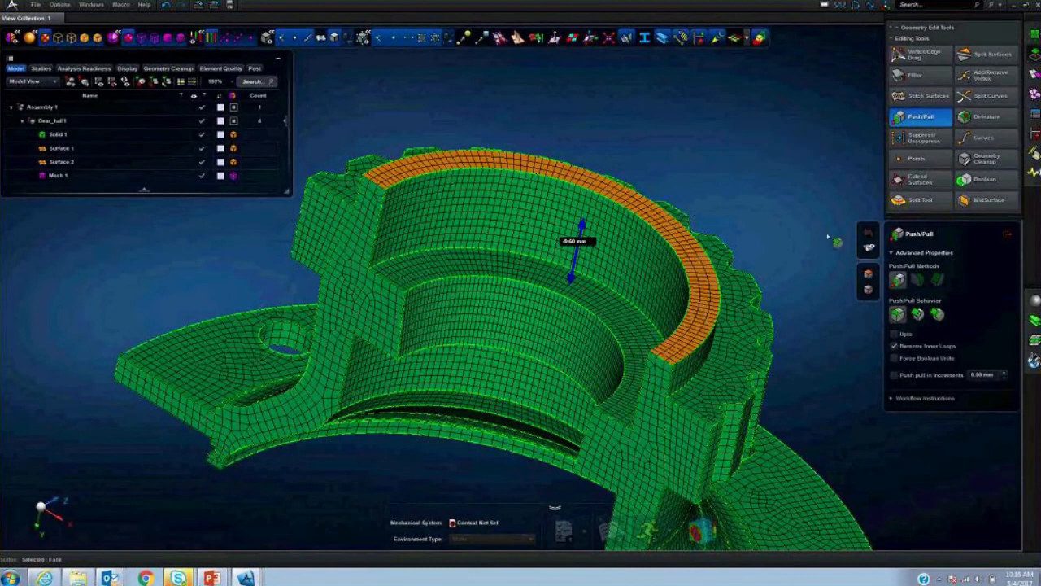
{"action": "scroll", "coordinate": [770, 208], "scroll_direction": "down", "scroll_amount": 4}
{"action": "right_click_drag", "start_coordinate": [673, 166], "coordinate": [676, 166]}
{"action": "middle_click_drag", "start_coordinate": [676, 166], "coordinate": [735, 165]}
{"action": "right_click_drag", "start_coordinate": [817, 154], "coordinate": [619, 219]}
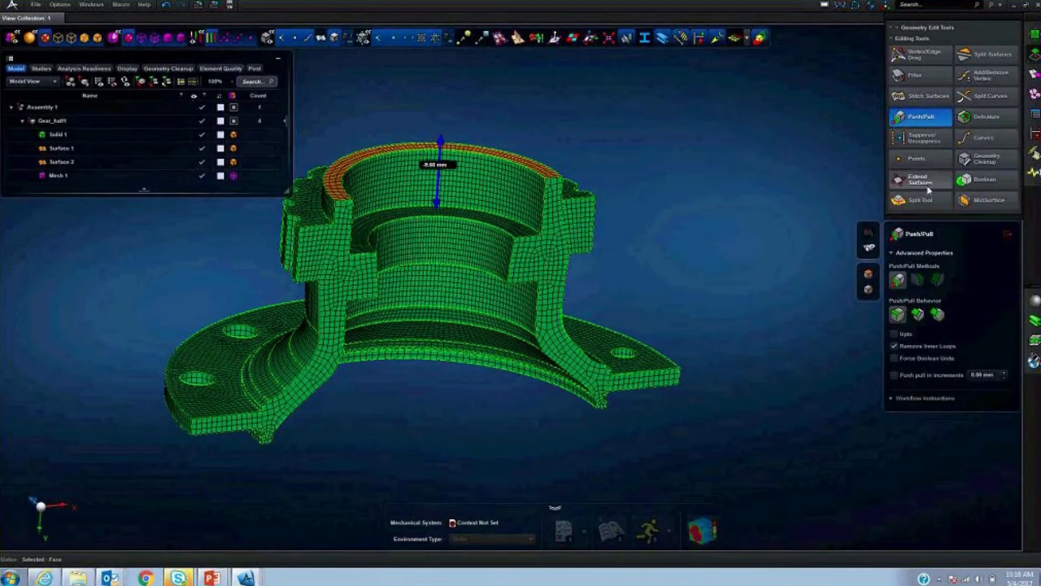
{"action": "left_click", "coordinate": [1007, 235]}
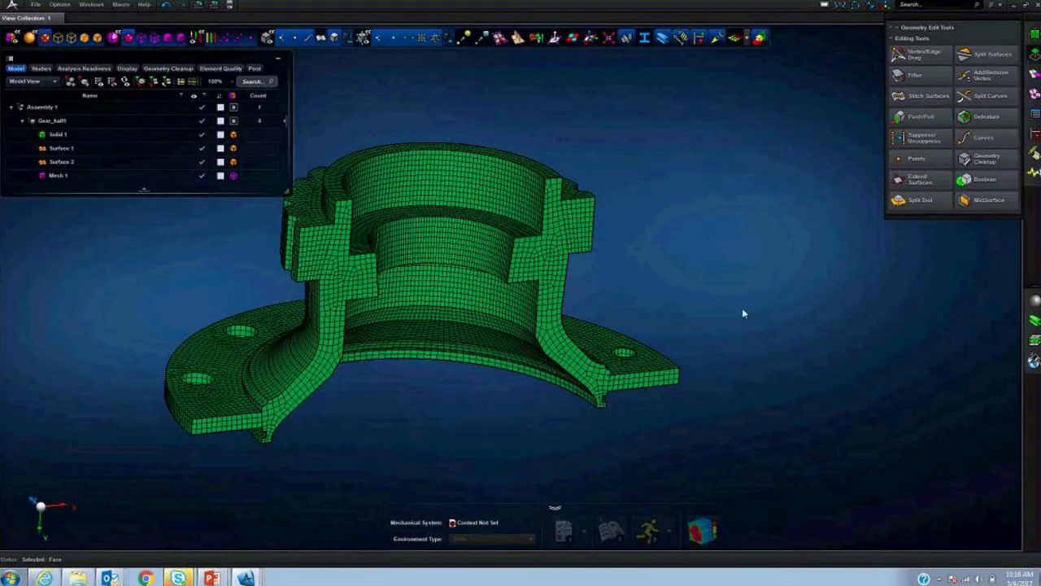
- Mirror the meshed half gear as a copy about the flange's cut face to complete the full gear
{"action": "left_click", "coordinate": [888, 6]}
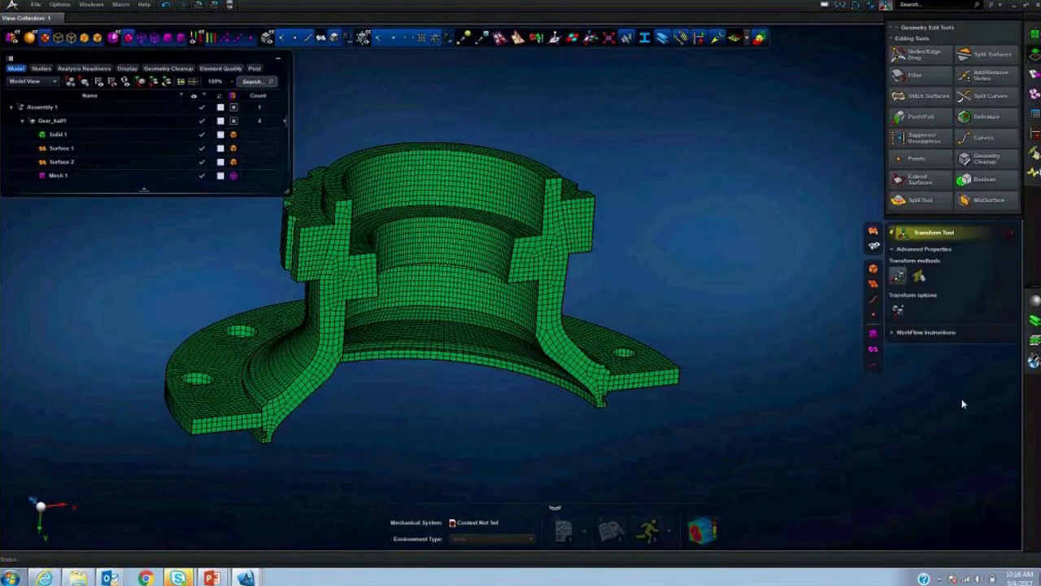
{"action": "left_click", "coordinate": [918, 277]}
{"action": "left_click", "coordinate": [899, 307]}
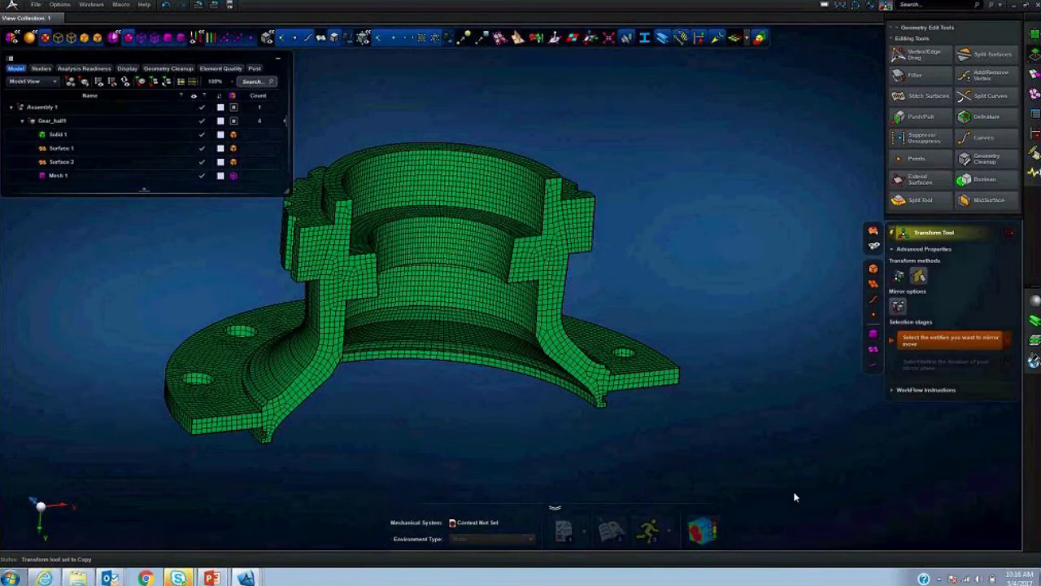
{"action": "left_click", "coordinate": [664, 376]}
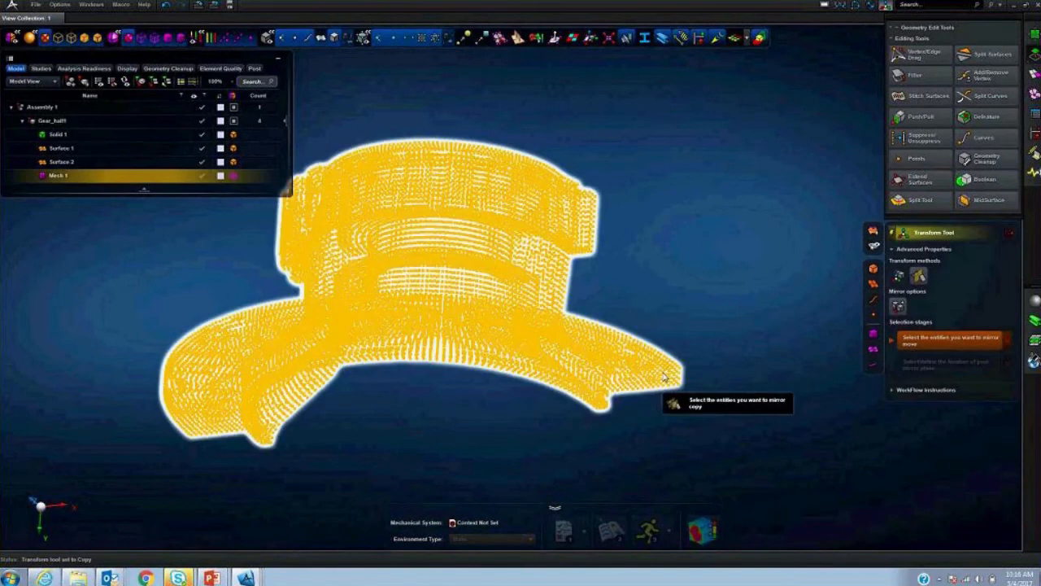
{"action": "left_click", "coordinate": [663, 376]}
{"action": "middle_click", "coordinate": [663, 377]}
{"action": "scroll", "coordinate": [661, 380], "scroll_direction": "up", "scroll_amount": 4}
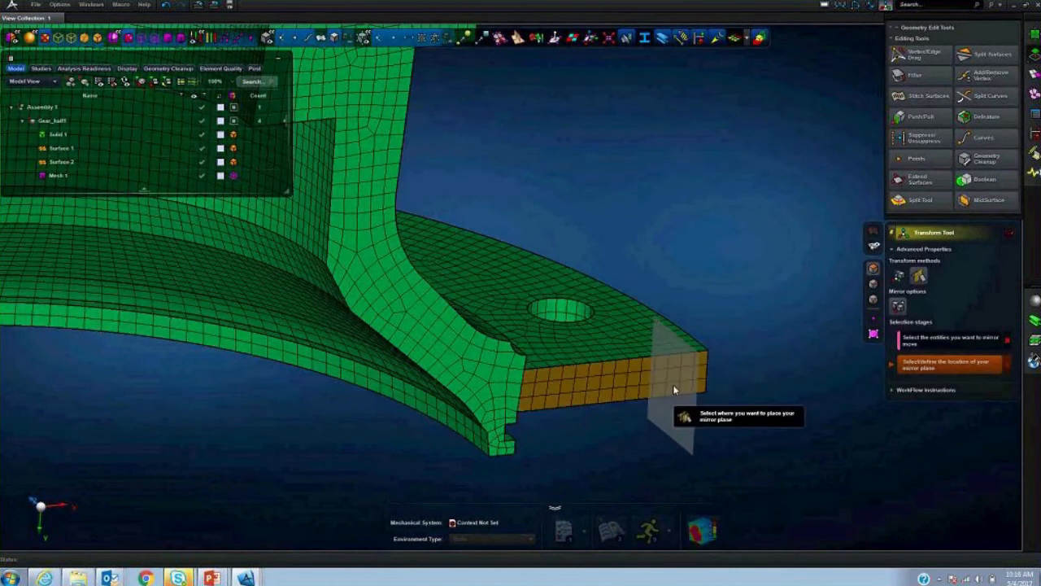
{"action": "left_click", "coordinate": [674, 389]}
{"action": "middle_click", "coordinate": [673, 390]}
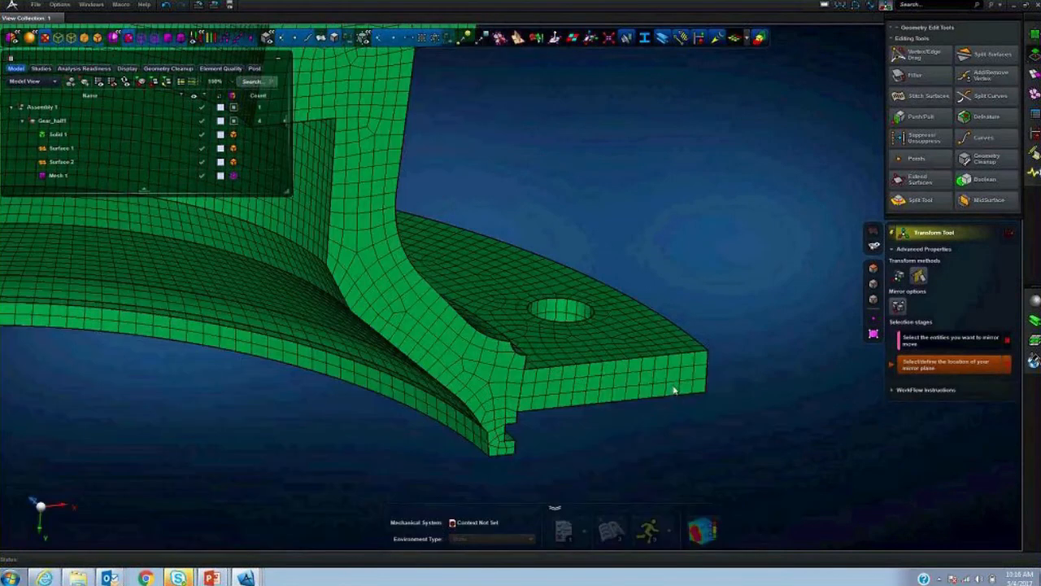
{"action": "scroll", "coordinate": [774, 400], "scroll_direction": "down", "scroll_amount": 4}
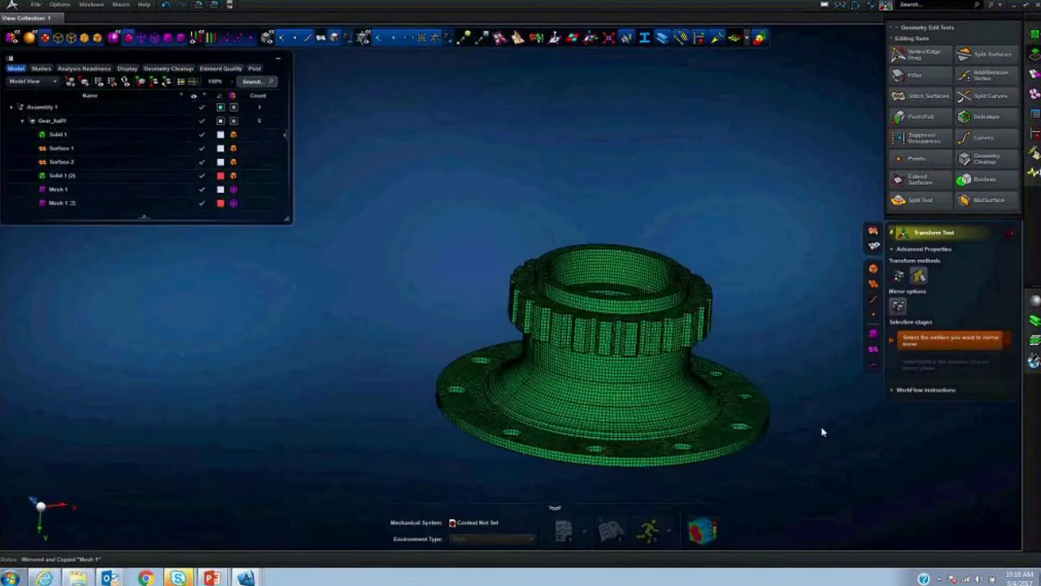
- Merge the original and mirrored gear solids into one with a Boolean merge, without retaining the original solids
{"action": "middle_click_drag", "start_coordinate": [821, 432], "coordinate": [789, 383]}
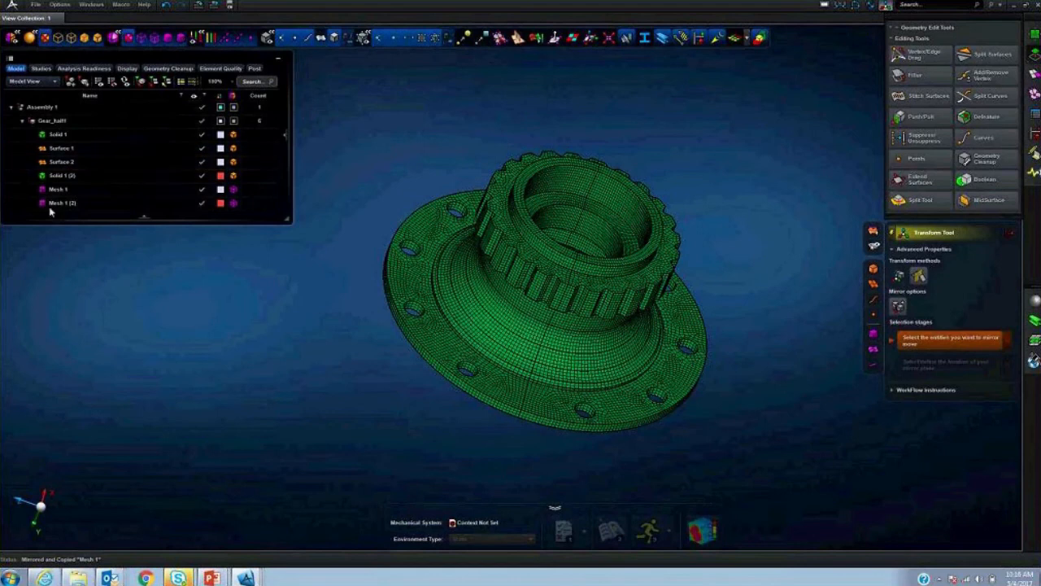
{"action": "middle_click_drag", "start_coordinate": [764, 369], "coordinate": [846, 300]}
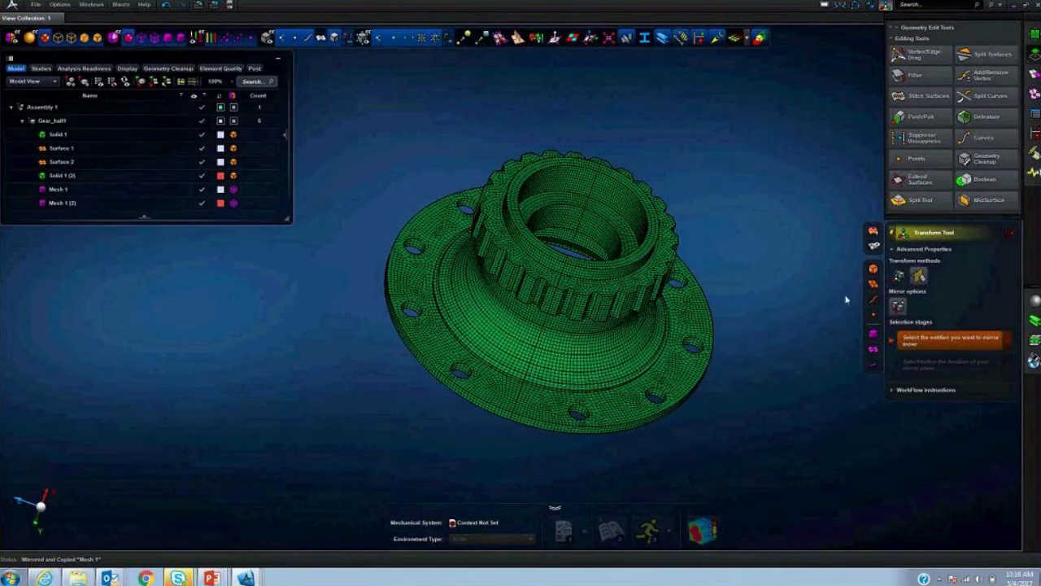
{"action": "left_click", "coordinate": [983, 181]}
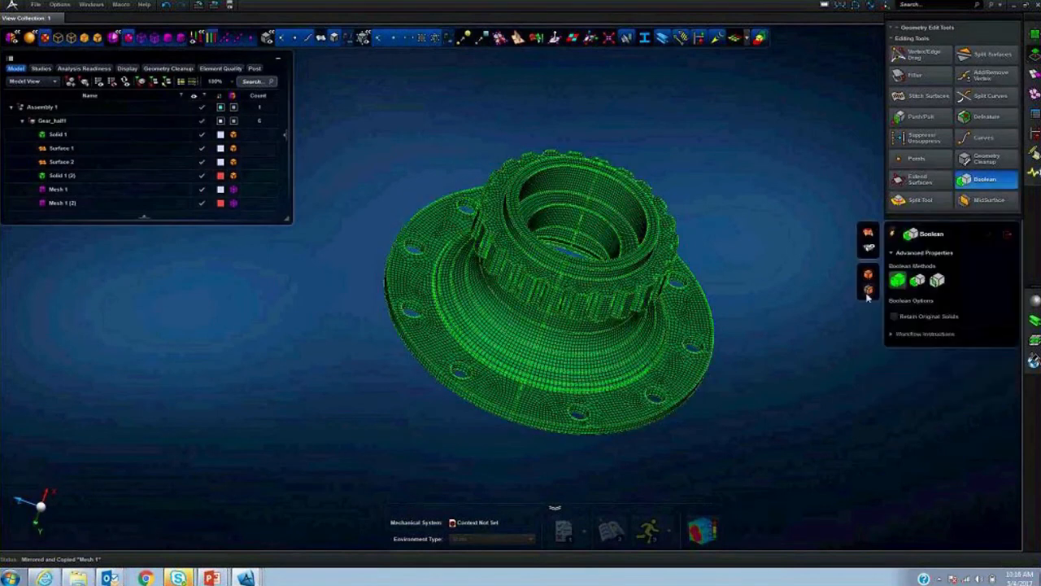
{"action": "left_click_drag", "start_coordinate": [320, 80], "coordinate": [758, 459]}
{"action": "middle_click", "coordinate": [756, 188]}
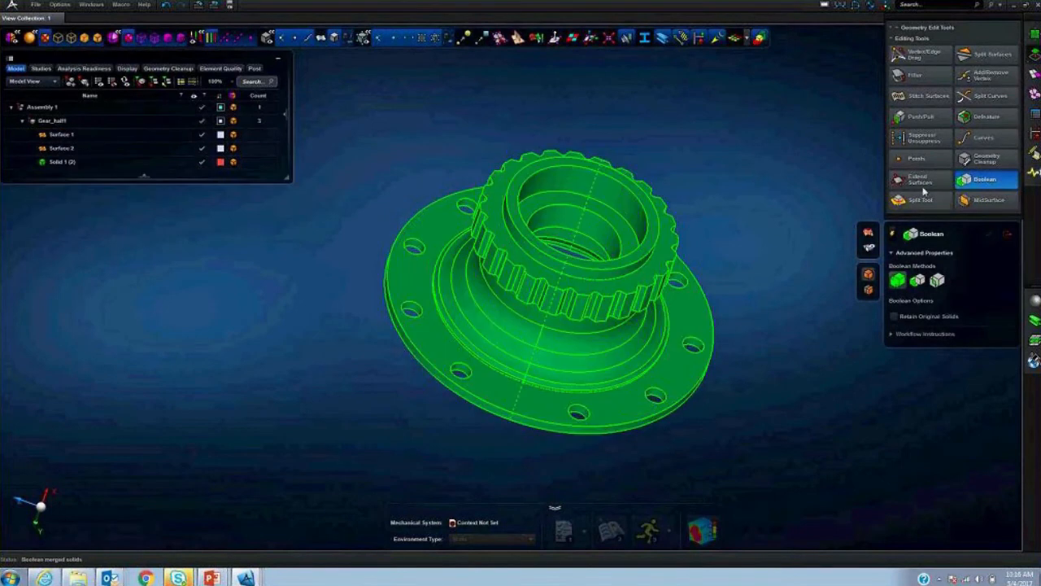
- Hex mesh the merged full gear solid with 2.5D Meshing at a 4 mm mesh size
{"action": "left_click", "coordinate": [1035, 71]}
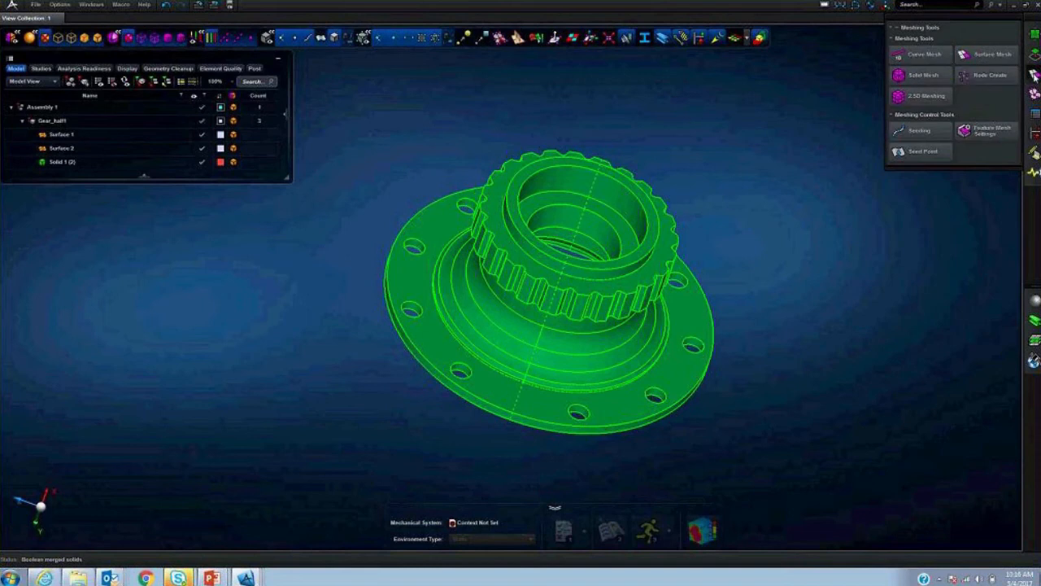
{"action": "left_click", "coordinate": [936, 78]}
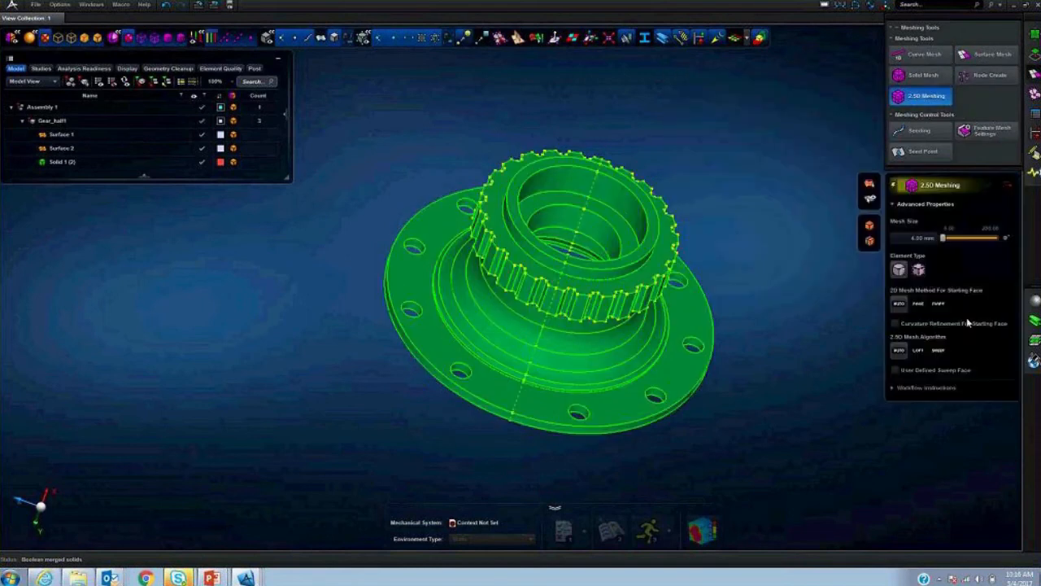
{"action": "left_click", "coordinate": [680, 336]}
{"action": "left_click", "coordinate": [679, 336]}
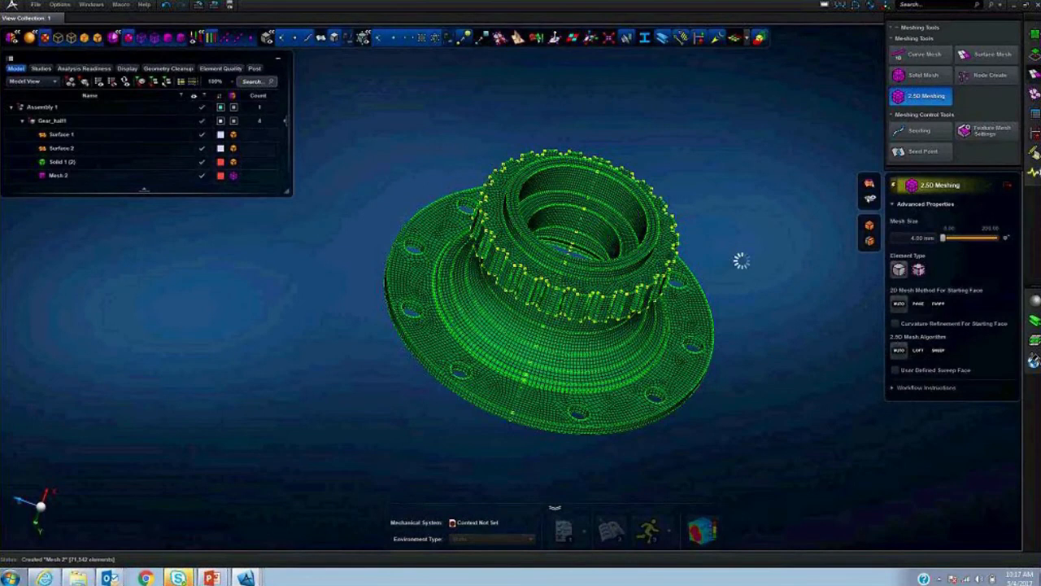
{"action": "key", "text": "alt+Tab"}
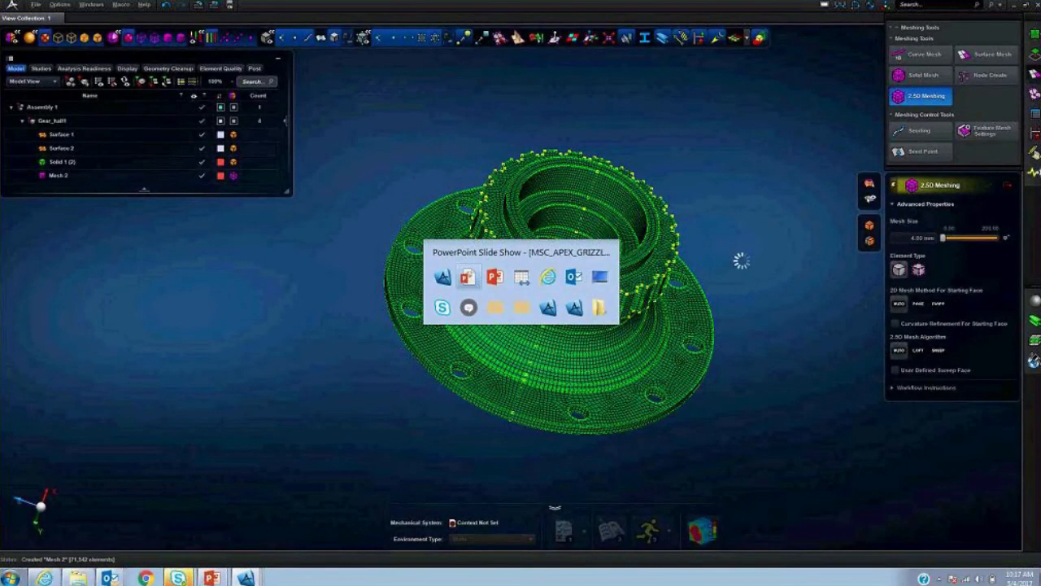
{"action": "key", "text": "alt+Tab"}
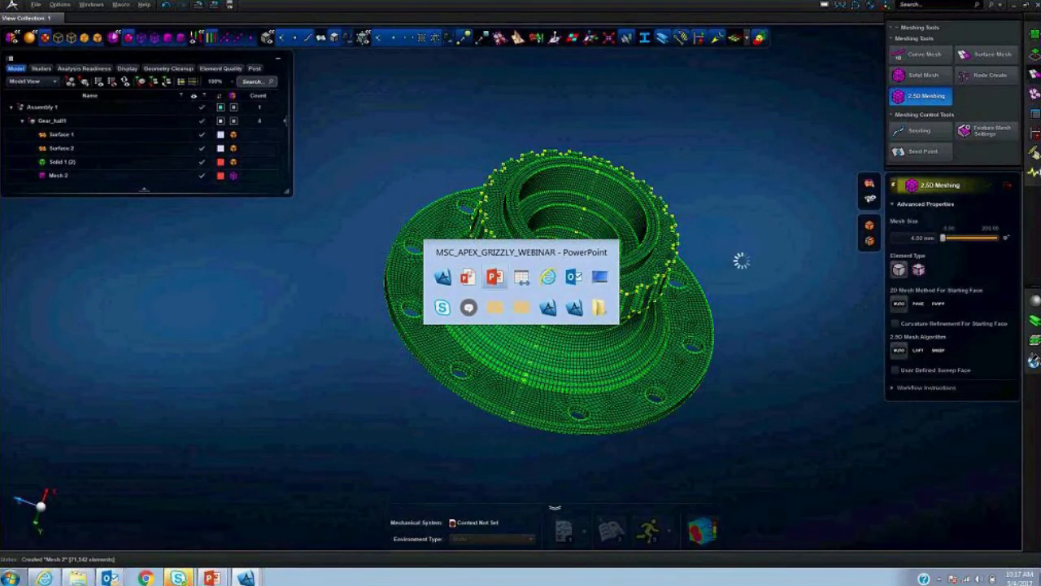
{"action": "key", "text": "alt+Tab"}
{"action": "key", "text": "alt+Tab"}
{"action": "key", "text": "alt+Tab"}
{"action": "key", "text": "alt+Tab"}
{"action": "key", "text": "alt+Tab"}
{"action": "key", "text": "alt+Tab"}
{"action": "key", "text": "alt+Tab"}
{"action": "key", "text": "alt+Tab"}
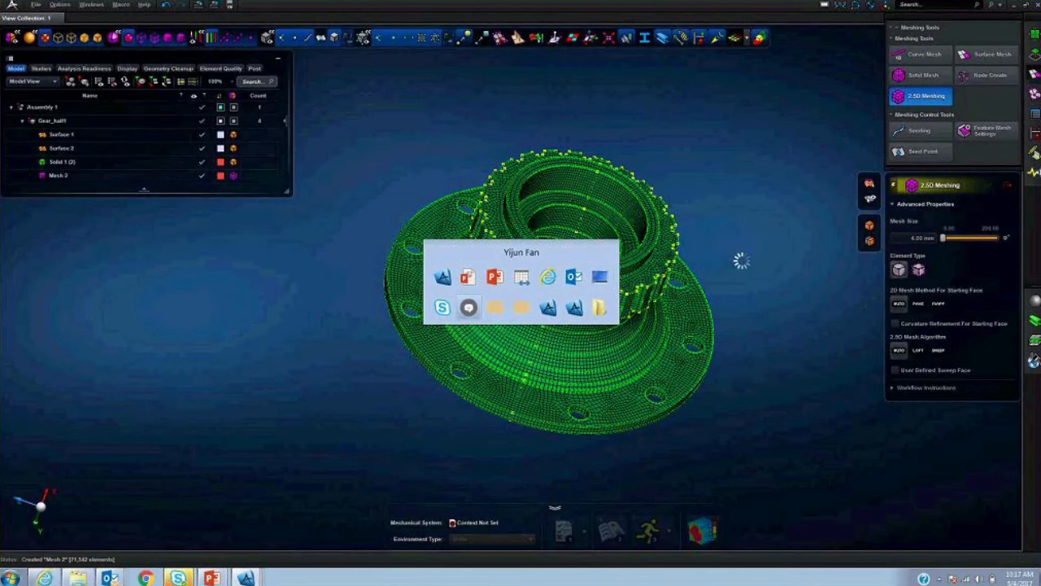
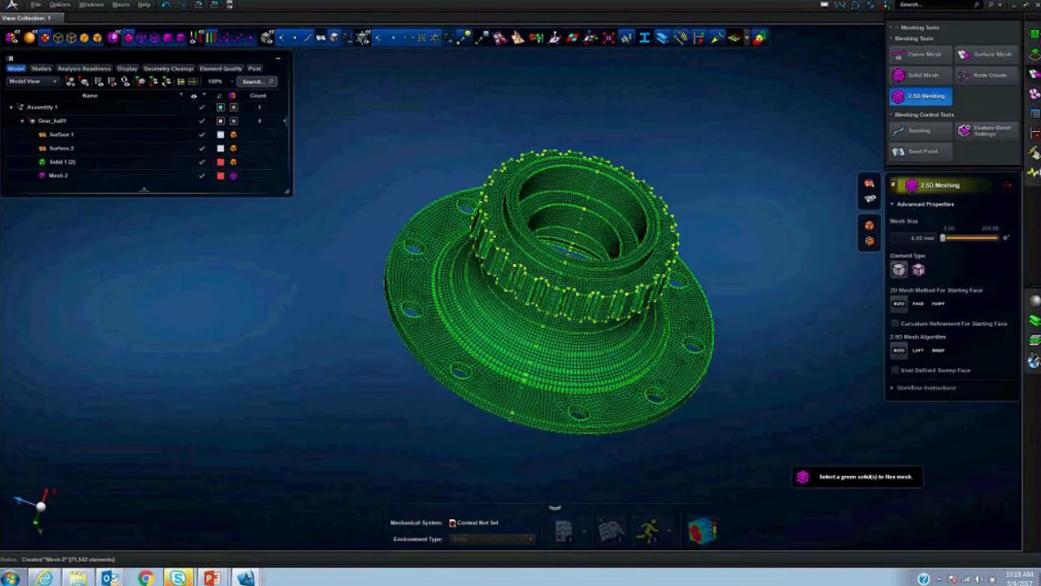
- Switch to the other MSC Apex session that holds the newWing model
{"action": "key", "text": "alt+Tab"}
{"action": "key", "text": "Tab"}
{"action": "key", "text": "Tab"}
{"action": "key", "text": "Tab"}
{"action": "key", "text": "Tab"}
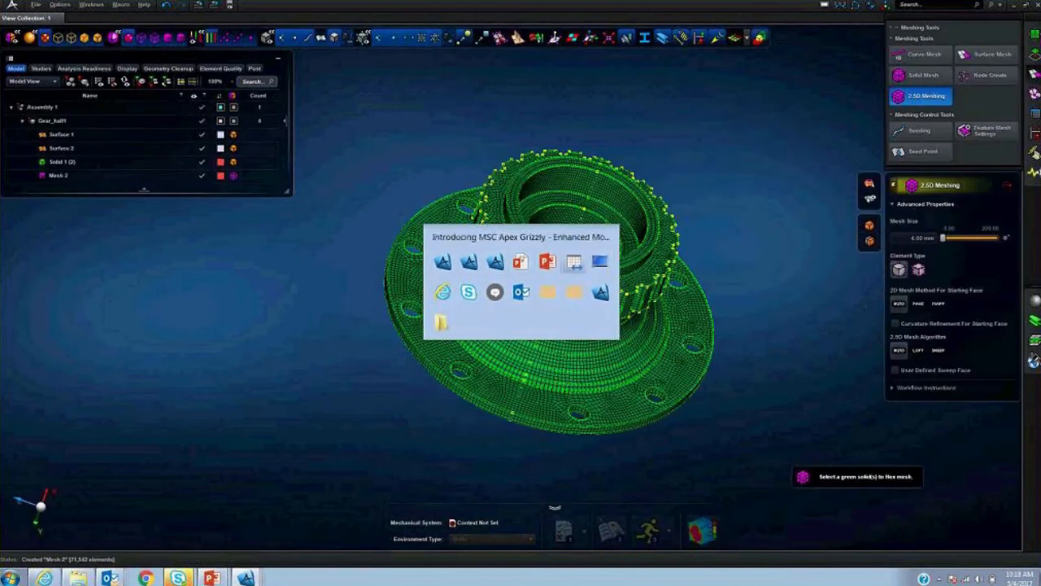
{"action": "key", "text": "Tab"}
{"action": "key", "text": "Tab"}
{"action": "key", "text": "Tab"}
{"action": "key", "text": "Tab"}
{"action": "key", "text": "Tab"}
{"action": "key", "text": "Tab"}
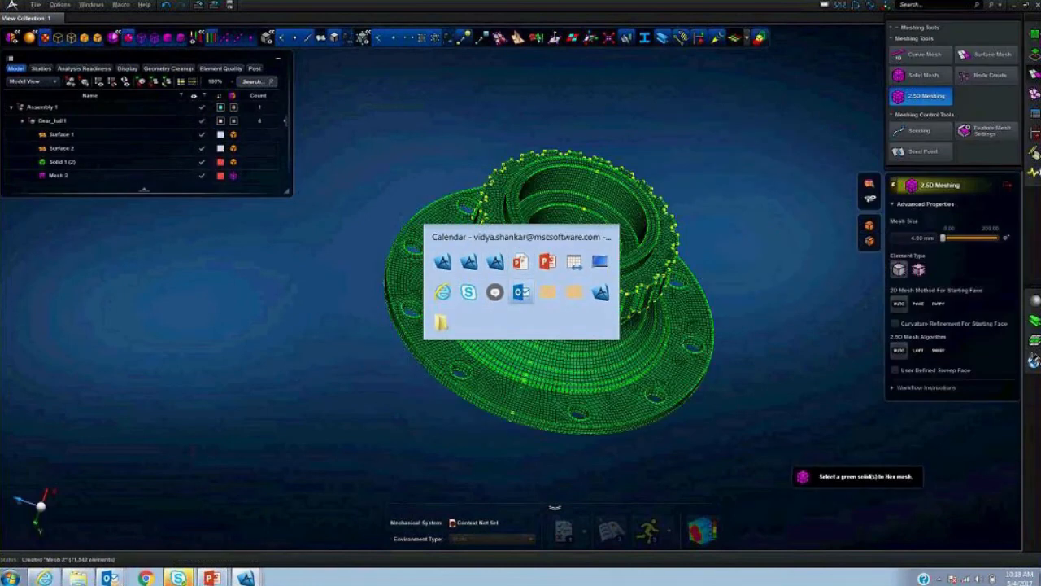
{"action": "key", "text": "Tab"}
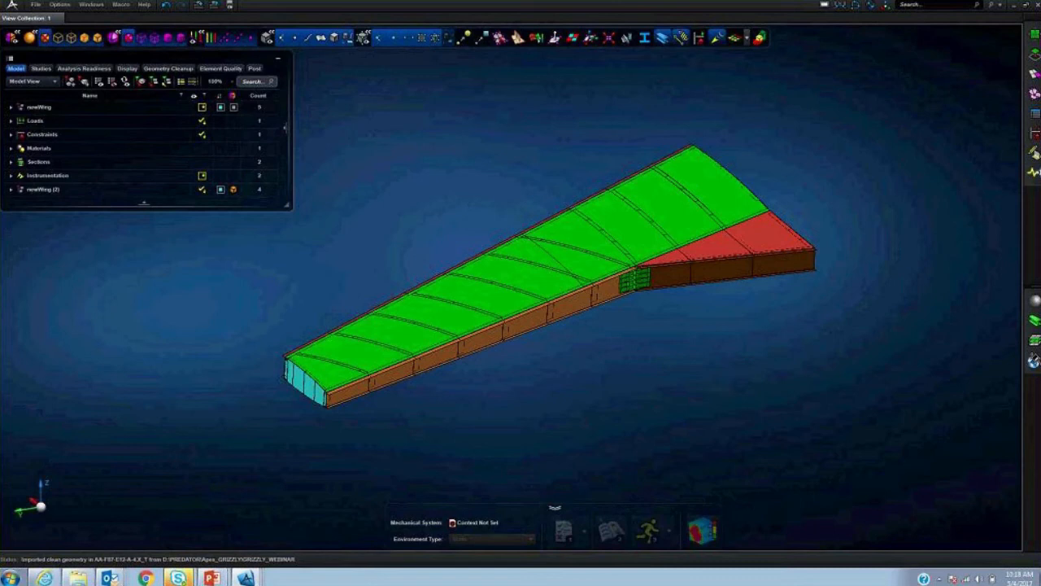
- Surface mesh all surfaces of the wing at a 25 mm mesh size
{"action": "left_click", "coordinate": [1036, 75]}
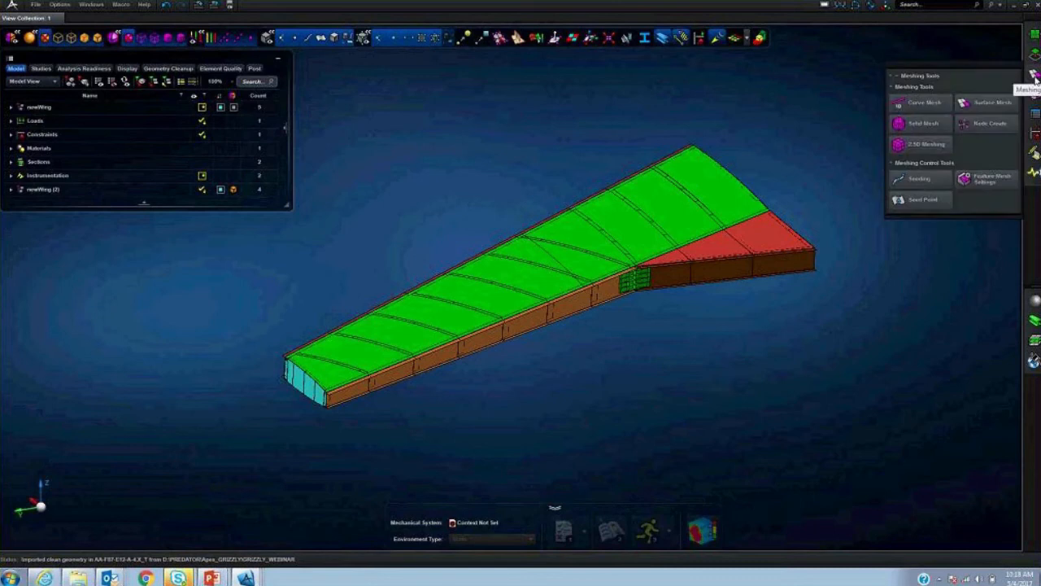
{"action": "left_click", "coordinate": [986, 54]}
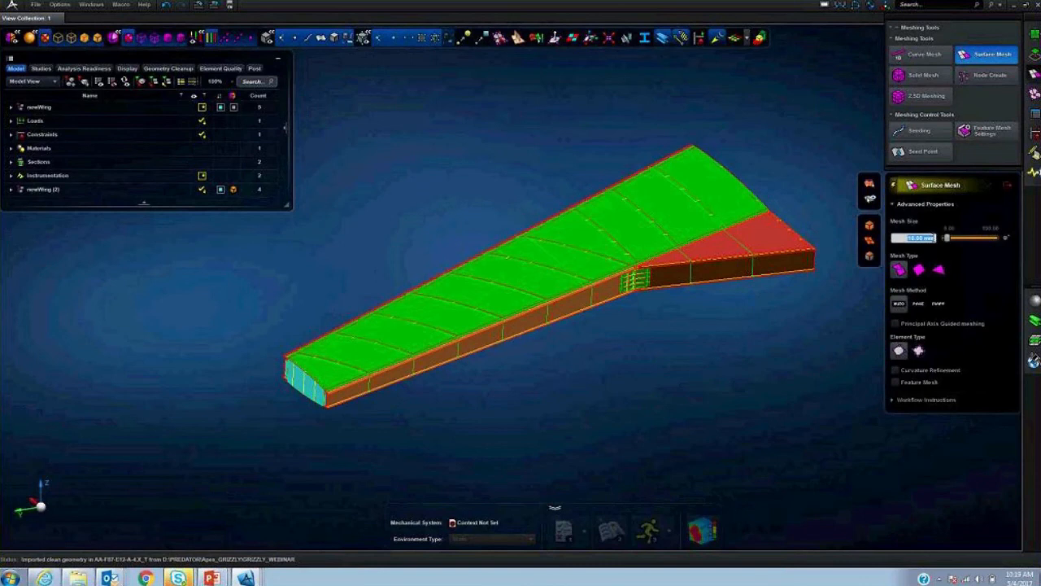
{"action": "type", "text": "25"}
{"action": "key", "text": "Return"}
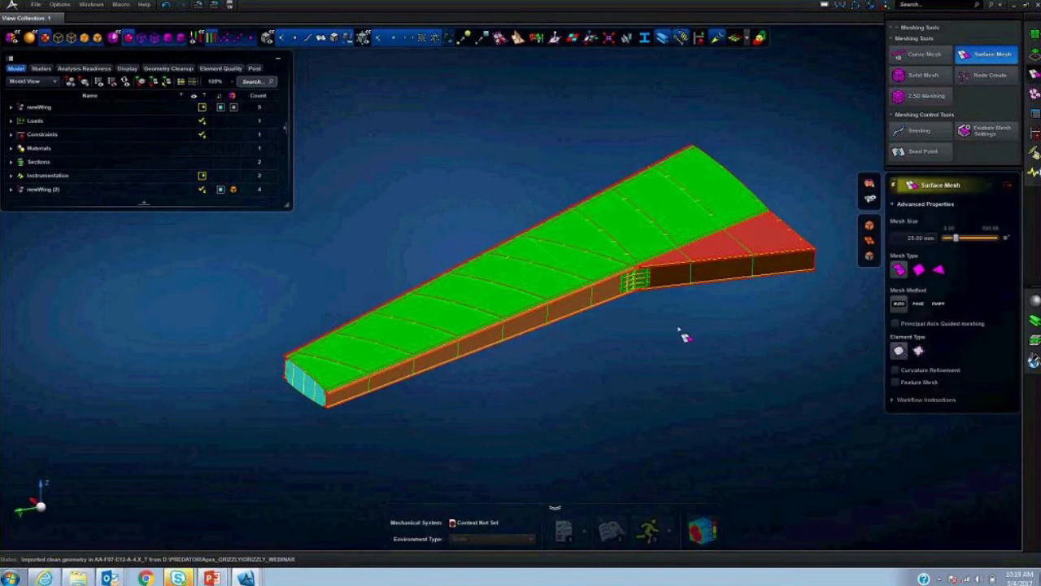
{"action": "scroll", "coordinate": [681, 337], "scroll_direction": "down", "scroll_amount": 2}
{"action": "left_click_drag", "start_coordinate": [387, 178], "coordinate": [837, 426]}
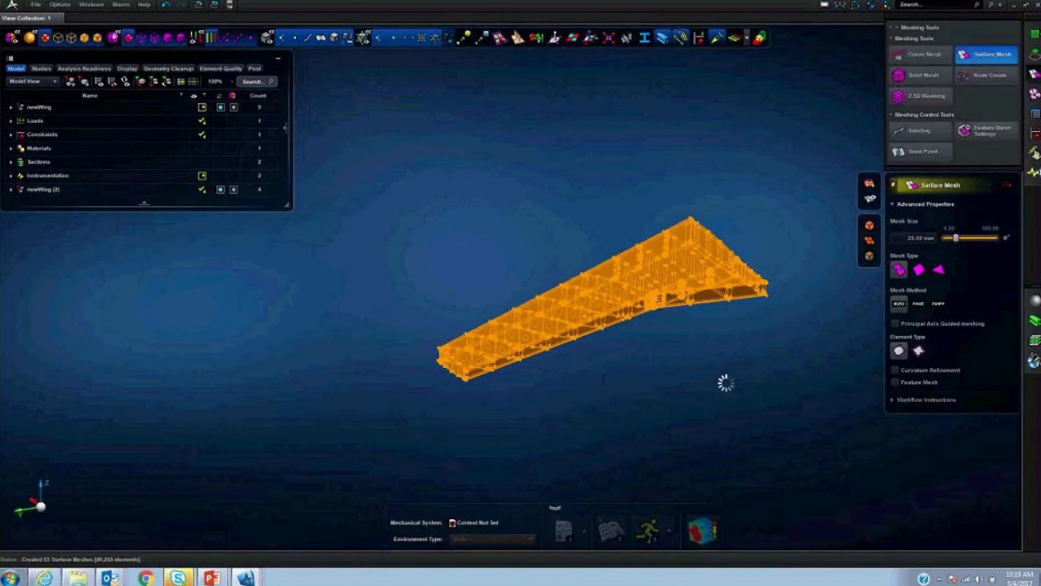
{"action": "left_click", "coordinate": [1007, 186]}
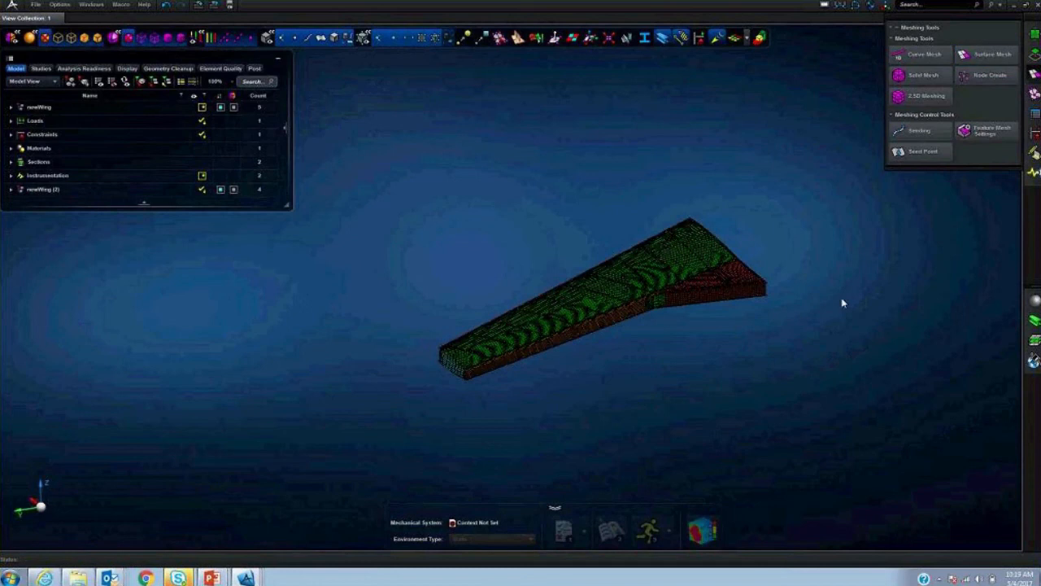
- Start an X-Section Force Sensor and select the whole meshed wing as the entities to cross-section
{"action": "middle_click_drag", "start_coordinate": [842, 300], "coordinate": [839, 318]}
{"action": "middle_click_drag", "start_coordinate": [788, 389], "coordinate": [749, 341]}
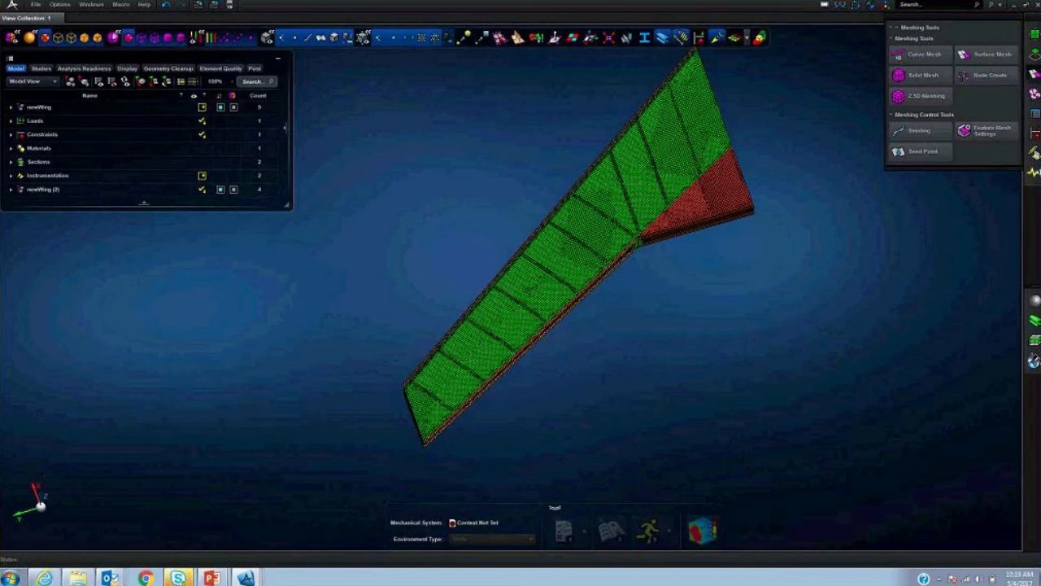
{"action": "left_click", "coordinate": [1034, 172]}
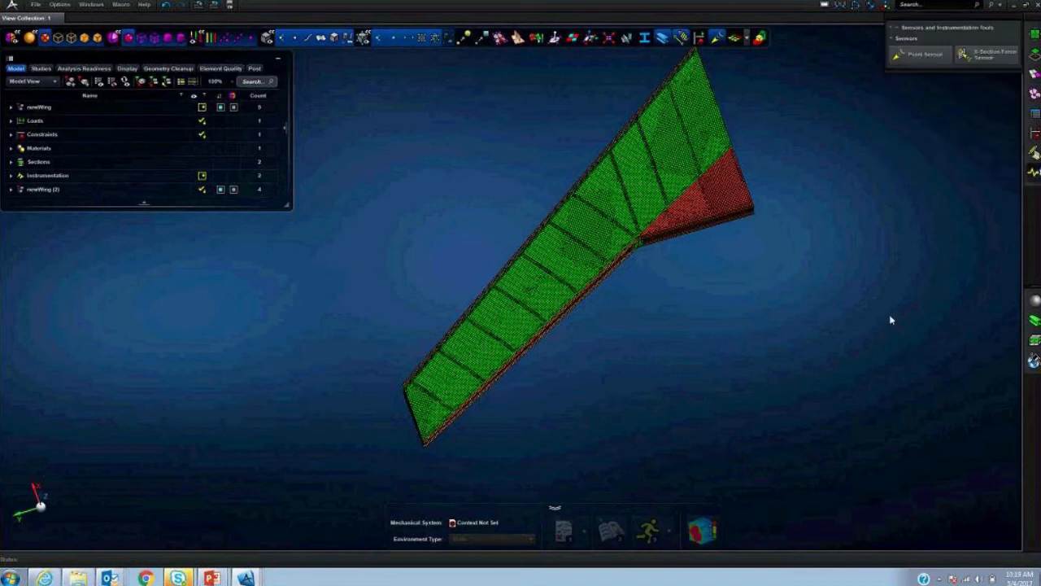
{"action": "left_click", "coordinate": [987, 54]}
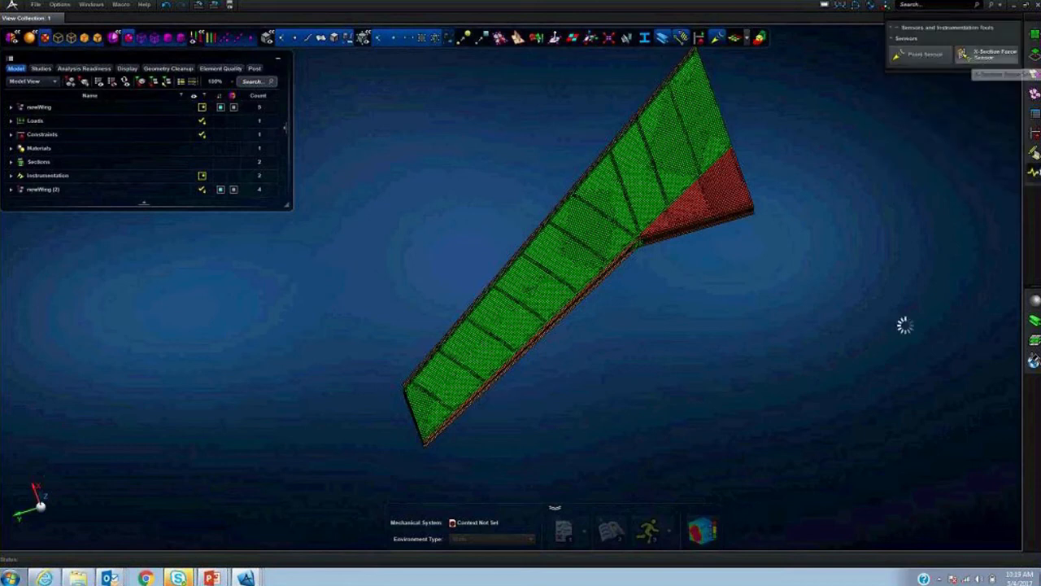
{"action": "middle_click_drag", "start_coordinate": [891, 374], "coordinate": [888, 402]}
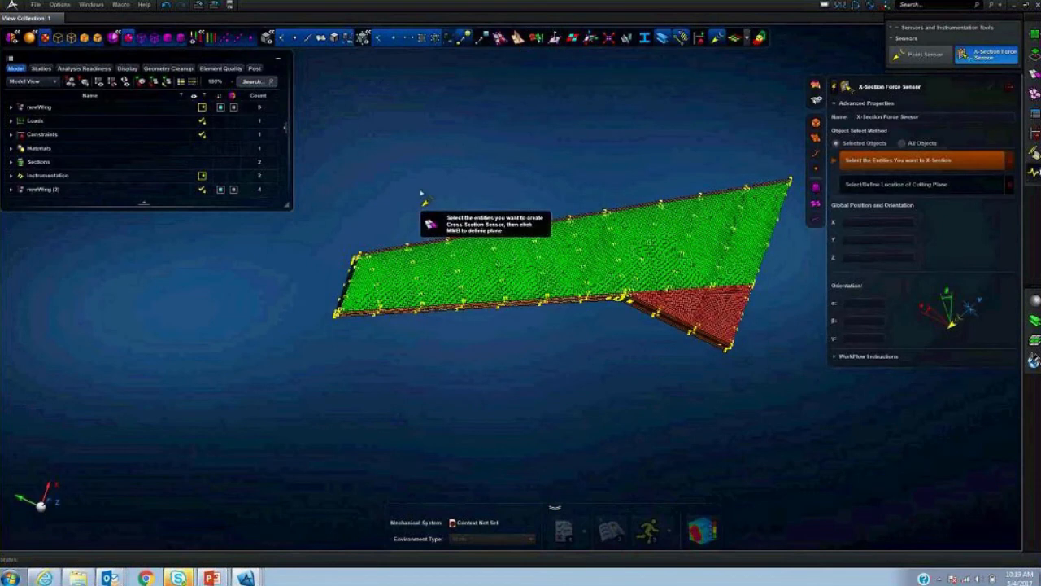
{"action": "left_click_drag", "start_coordinate": [390, 175], "coordinate": [647, 387]}
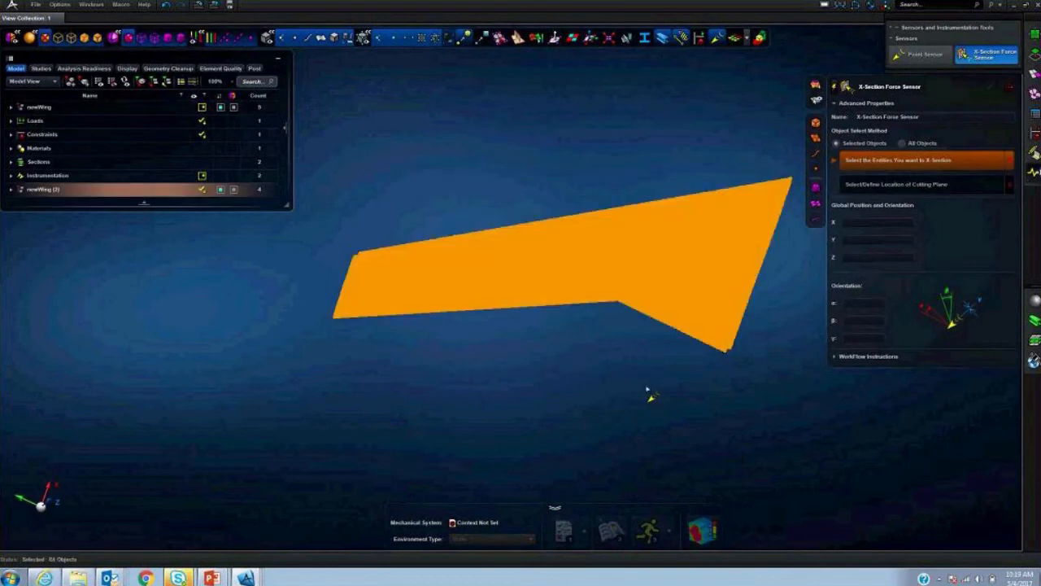
{"action": "middle_click", "coordinate": [641, 390]}
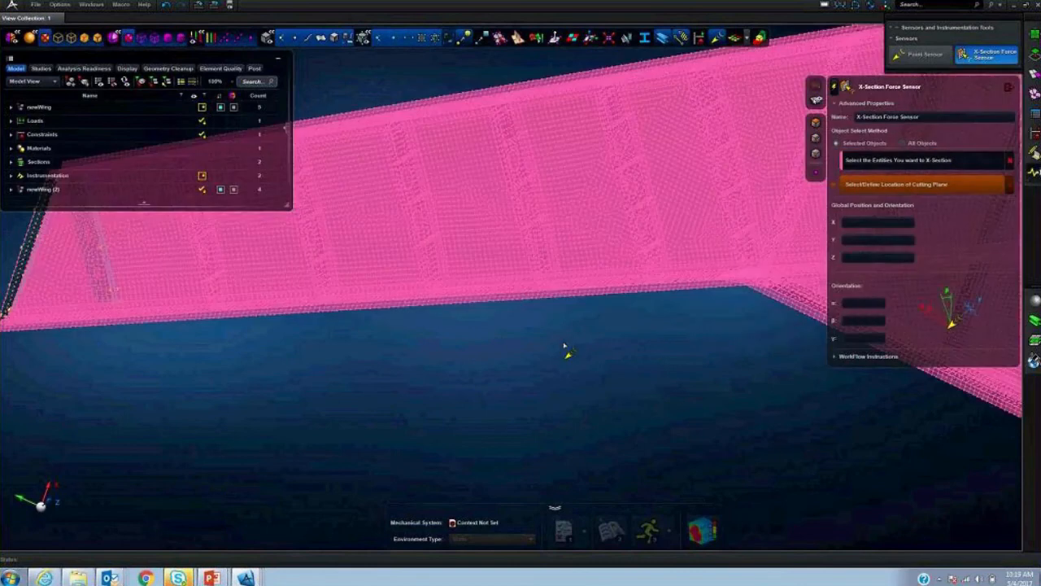
- Define the sensor's cutting plane at a point on the wing's long lower edge, roughly mid-span between tip and kink
{"action": "scroll", "coordinate": [566, 345], "scroll_direction": "up", "scroll_amount": 2}
{"action": "middle_click_drag", "start_coordinate": [566, 345], "coordinate": [555, 350]}
{"action": "scroll", "coordinate": [507, 306], "scroll_direction": "up", "scroll_amount": 2}
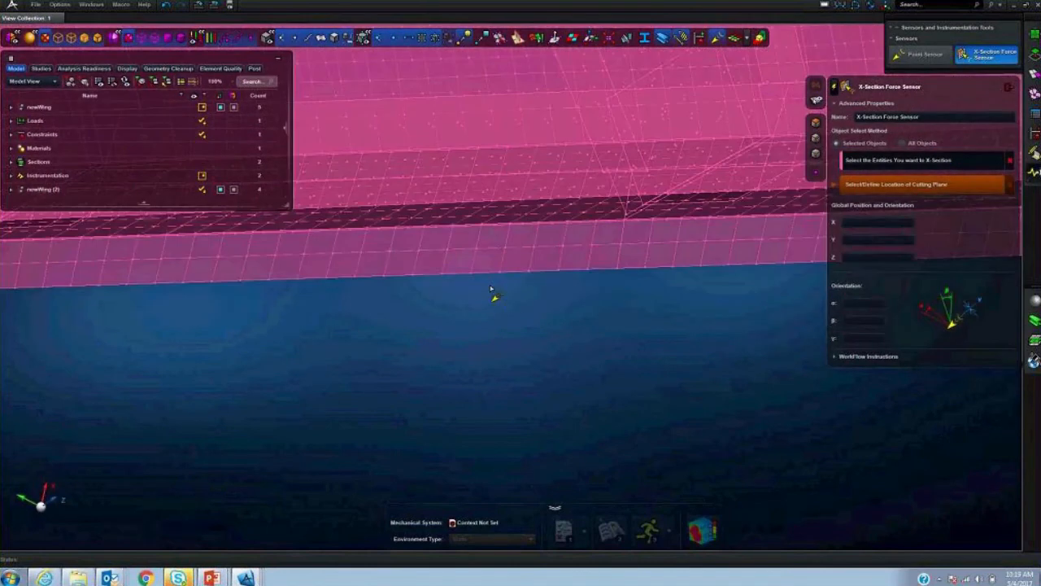
{"action": "left_click", "coordinate": [486, 275]}
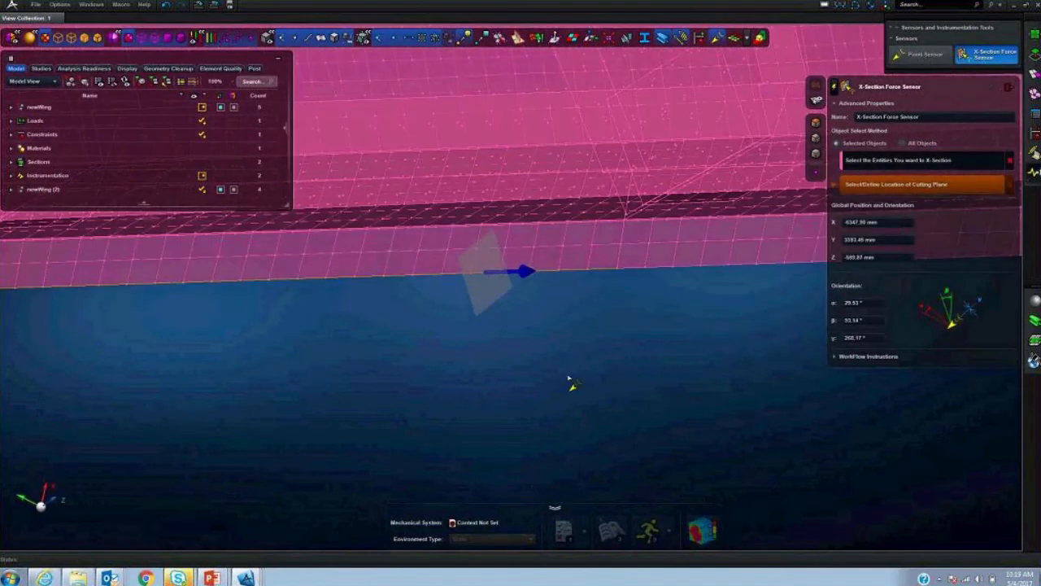
{"action": "middle_click", "coordinate": [574, 382]}
{"action": "scroll", "coordinate": [575, 382], "scroll_direction": "down", "scroll_amount": 2}
{"action": "scroll", "coordinate": [576, 383], "scroll_direction": "down", "scroll_amount": 5}
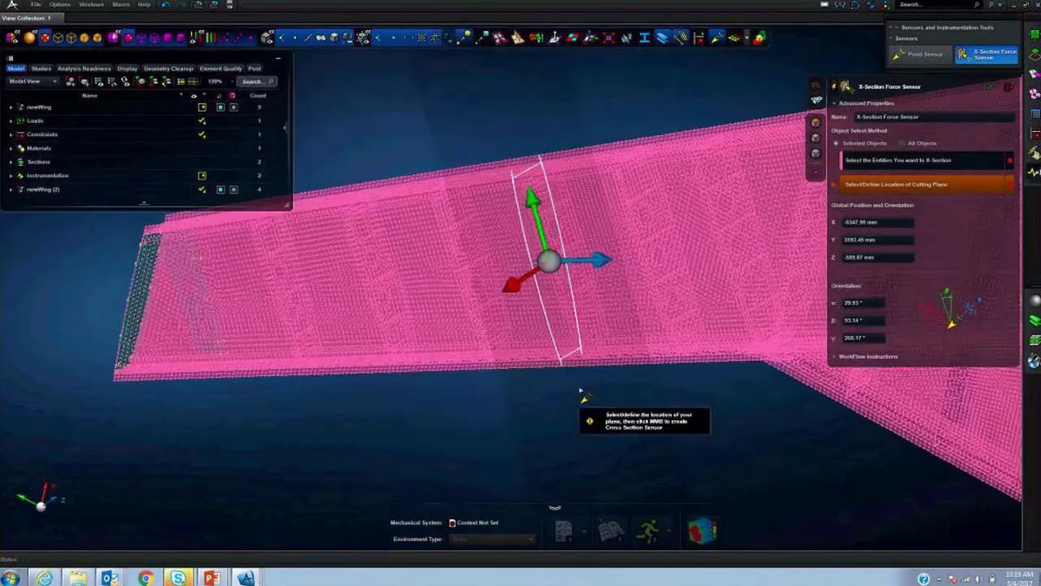
- Move the cutting plane along its Z axis toward the wing root, to about X -6071, Y 3105 mm
{"action": "middle_click_drag", "start_coordinate": [579, 387], "coordinate": [688, 399]}
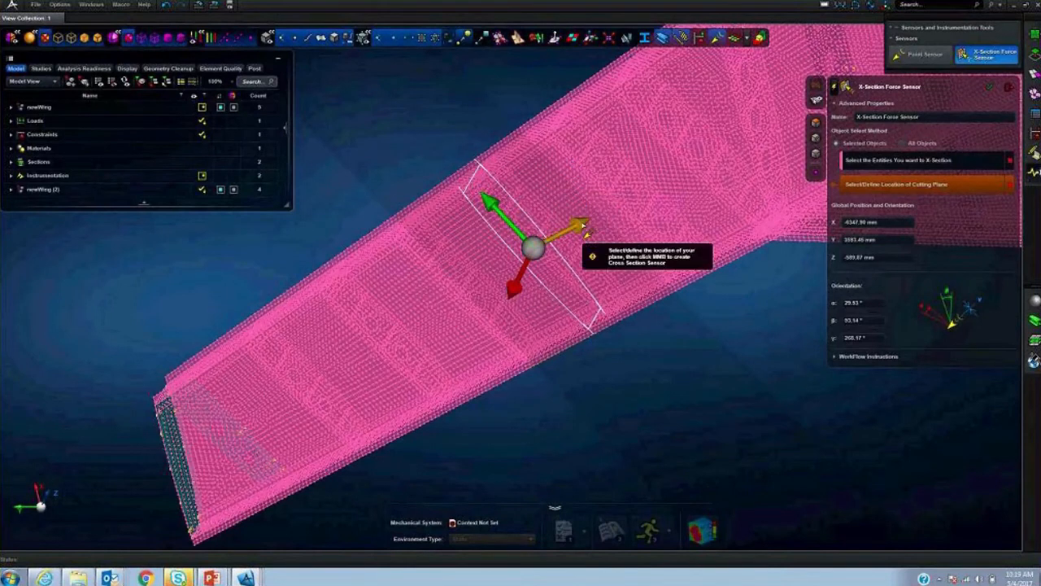
{"action": "left_click_drag", "start_coordinate": [586, 228], "coordinate": [673, 182]}
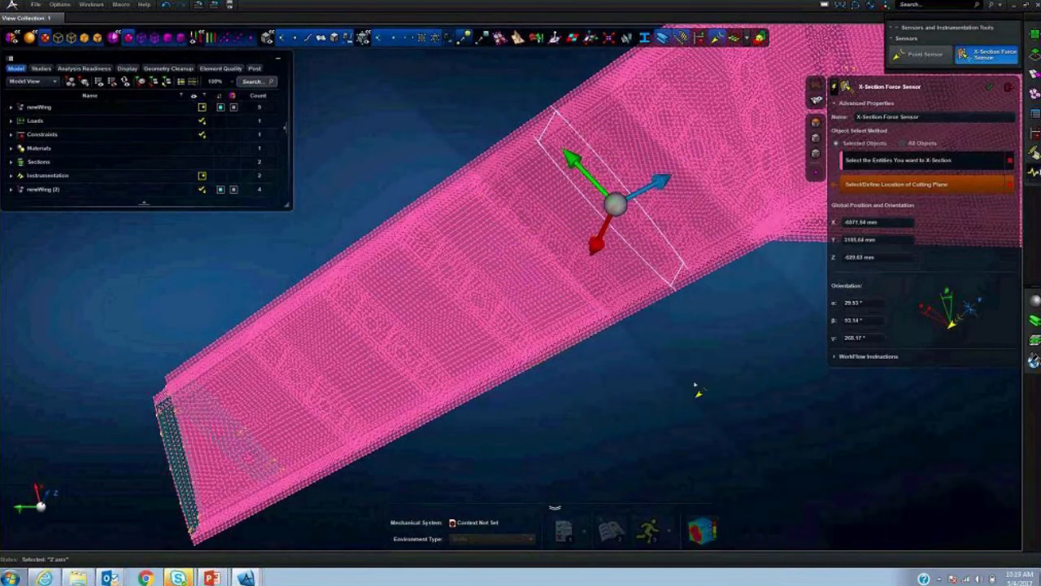
{"action": "middle_click_drag", "start_coordinate": [696, 386], "coordinate": [690, 396]}
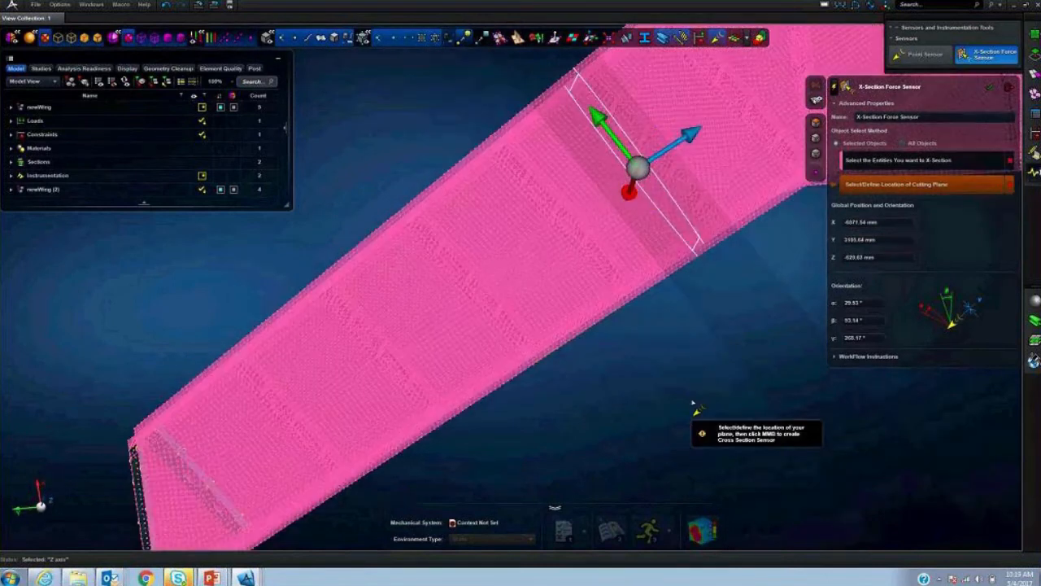
- Rotate the cutting plane by about 34° within the wing's planform and create the X-section force sensor
{"action": "key", "text": "space"}
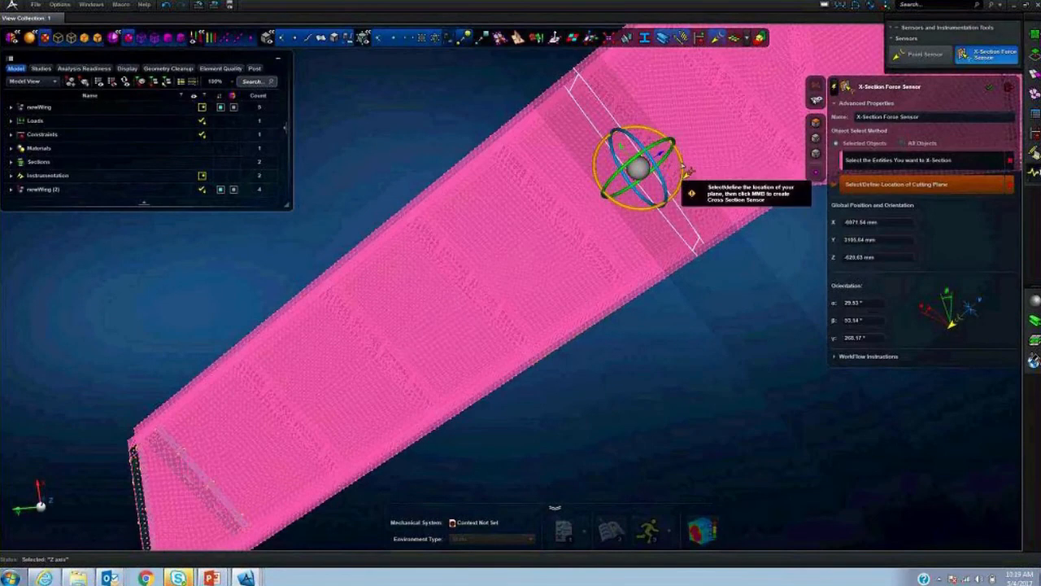
{"action": "left_click_drag", "start_coordinate": [688, 172], "coordinate": [682, 168]}
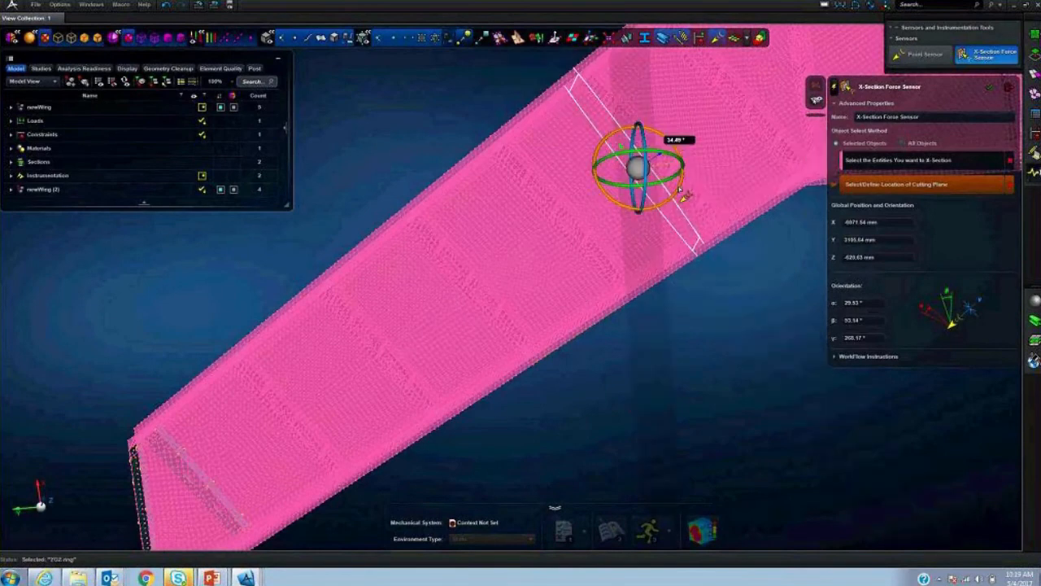
{"action": "middle_click", "coordinate": [732, 307]}
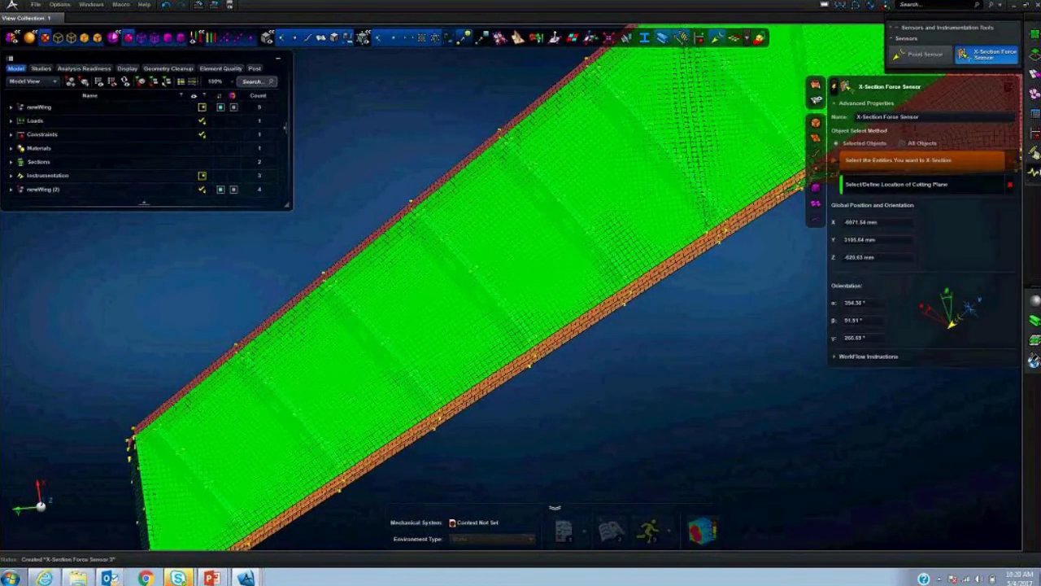
{"action": "key", "text": "Escape"}
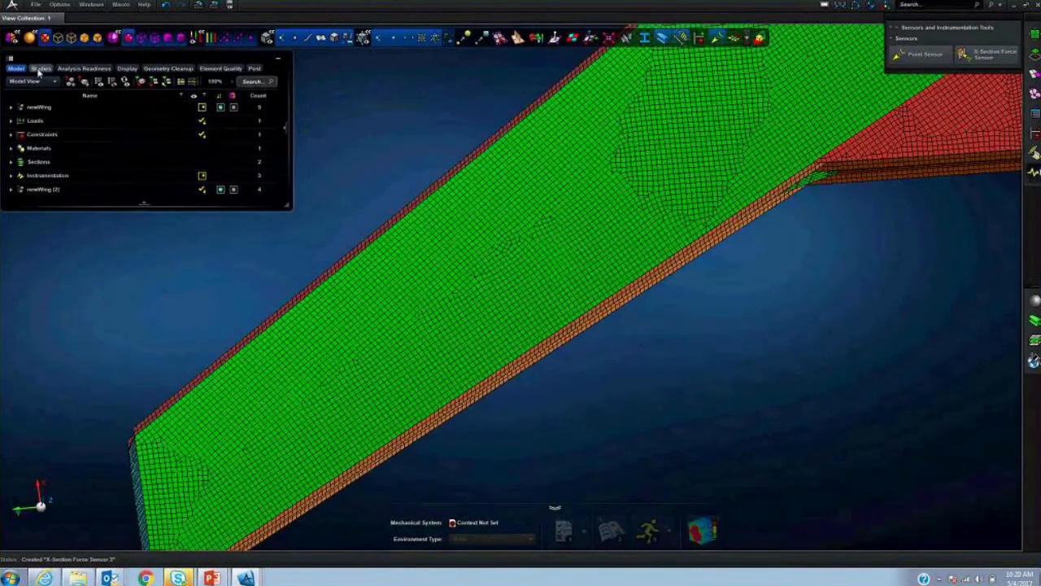
- Post-process Static Scenario newWing and animate its stress fringe plot on the wing
{"action": "left_click", "coordinate": [40, 68]}
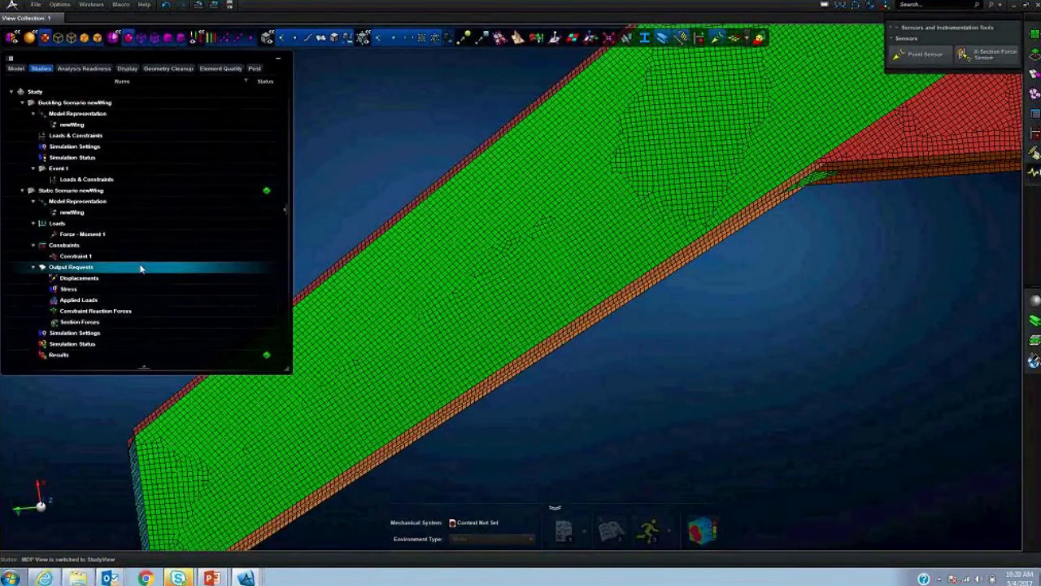
{"action": "right_click", "coordinate": [76, 191]}
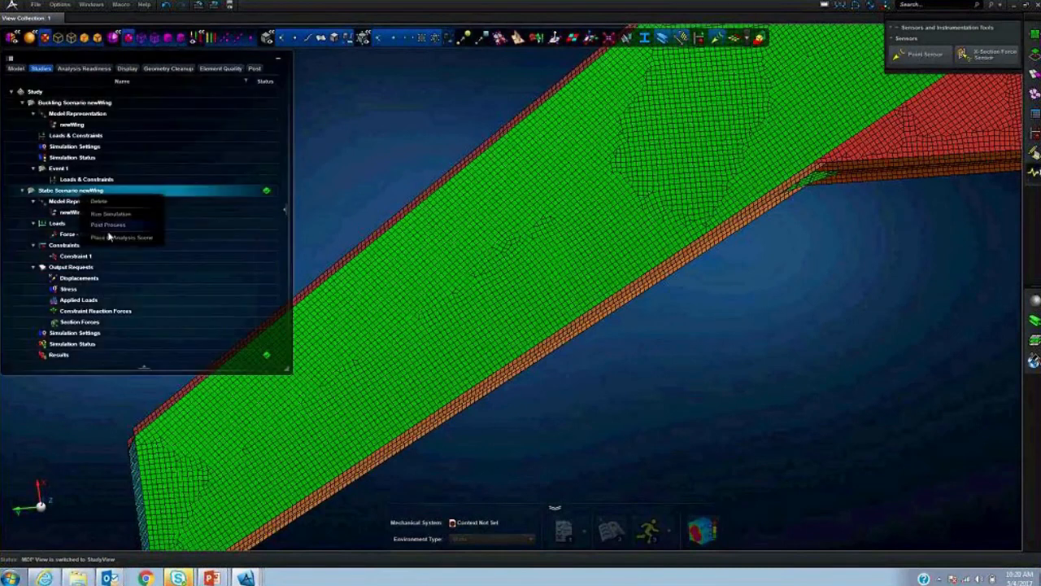
{"action": "left_click", "coordinate": [100, 216]}
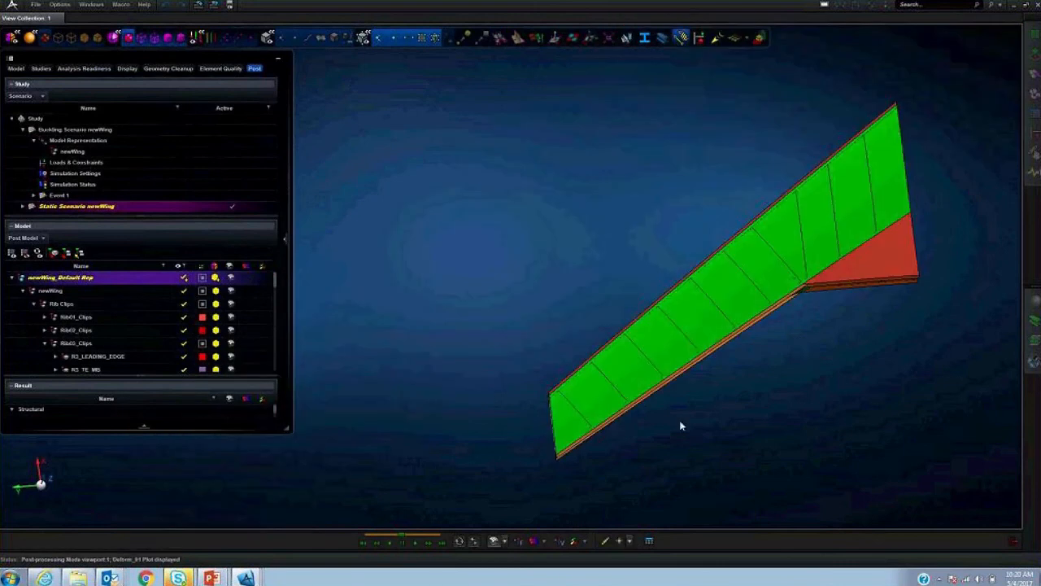
{"action": "left_click", "coordinate": [534, 542]}
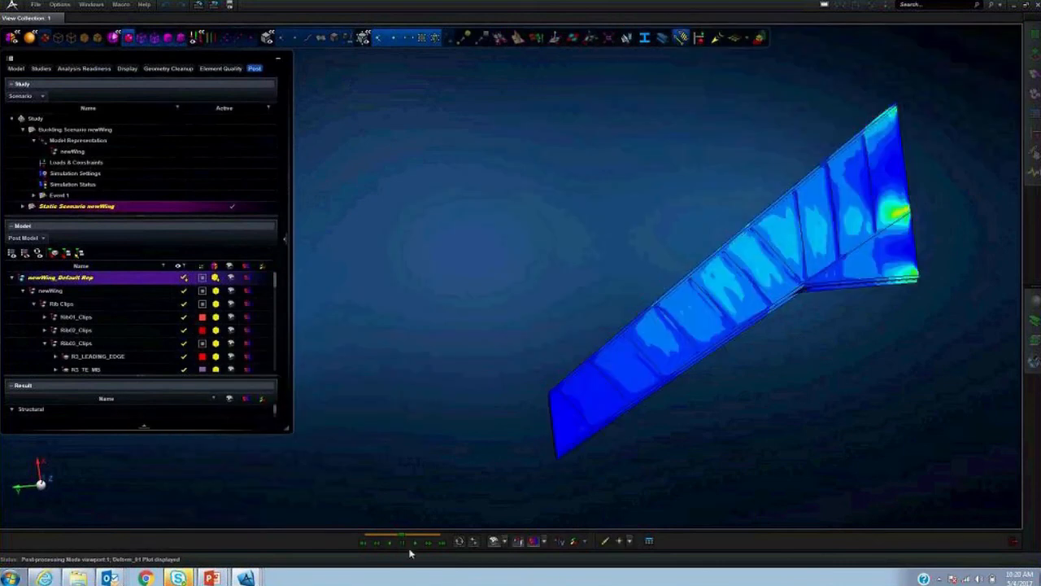
{"action": "left_click", "coordinate": [416, 543]}
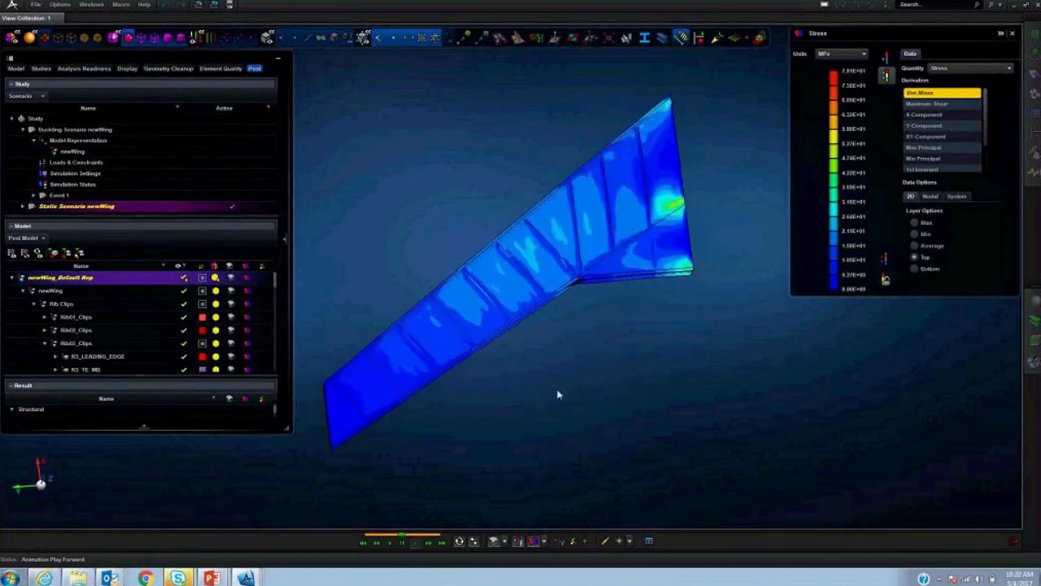
{"action": "middle_click_drag", "start_coordinate": [734, 366], "coordinate": [805, 372]}
{"action": "scroll", "coordinate": [561, 277], "scroll_direction": "up", "scroll_amount": 3}
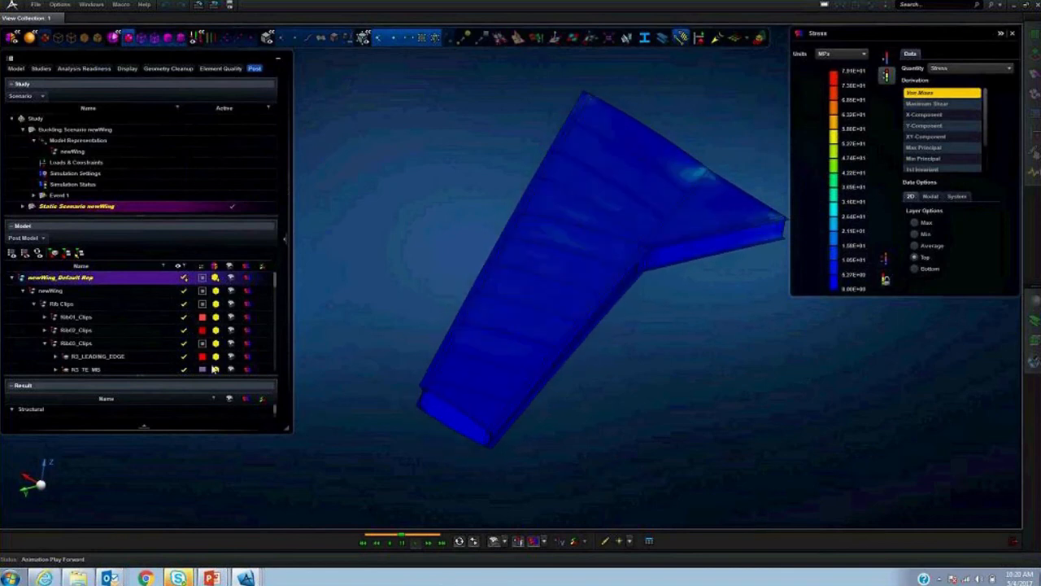
- Select both X-section force sensors in the post model and plot their section forces as resultant vectors
{"action": "left_click", "coordinate": [22, 291]}
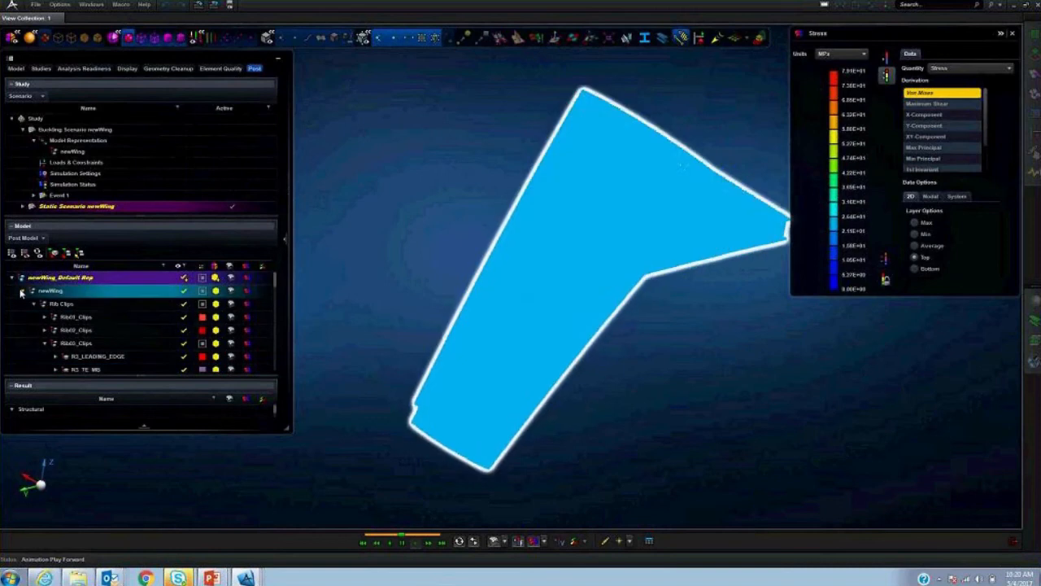
{"action": "left_click", "coordinate": [22, 292]}
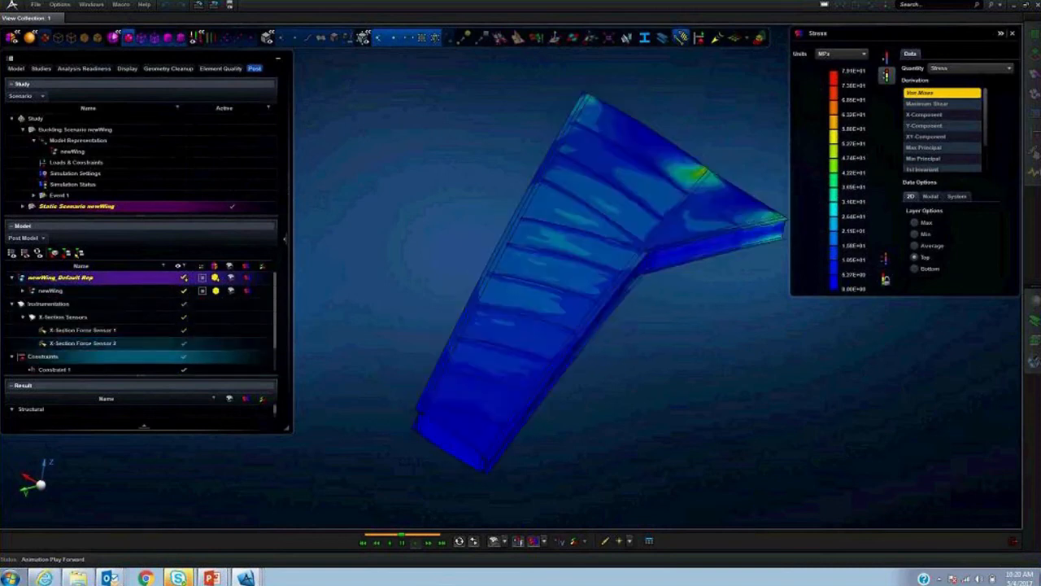
{"action": "left_click", "coordinate": [59, 318]}
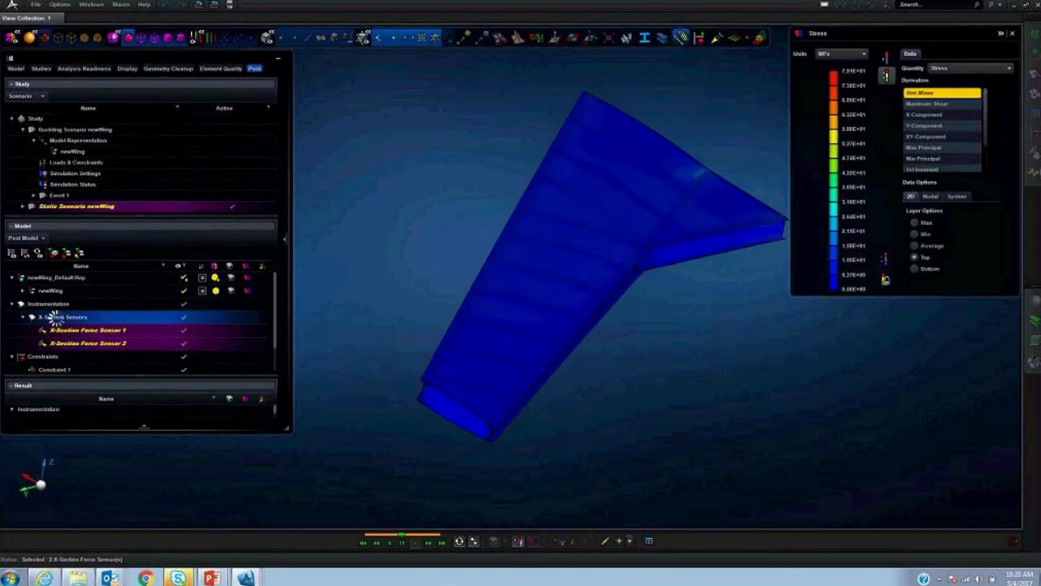
{"action": "left_click_drag", "start_coordinate": [142, 375], "coordinate": [145, 326]}
{"action": "left_click", "coordinate": [34, 383]}
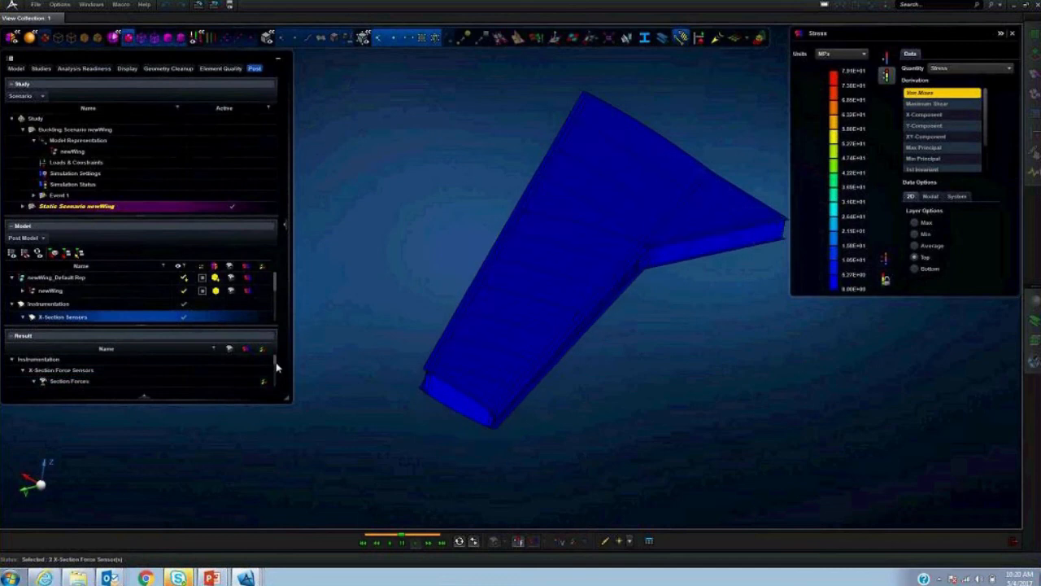
{"action": "left_click_drag", "start_coordinate": [276, 362], "coordinate": [276, 365]}
{"action": "left_click", "coordinate": [264, 380]}
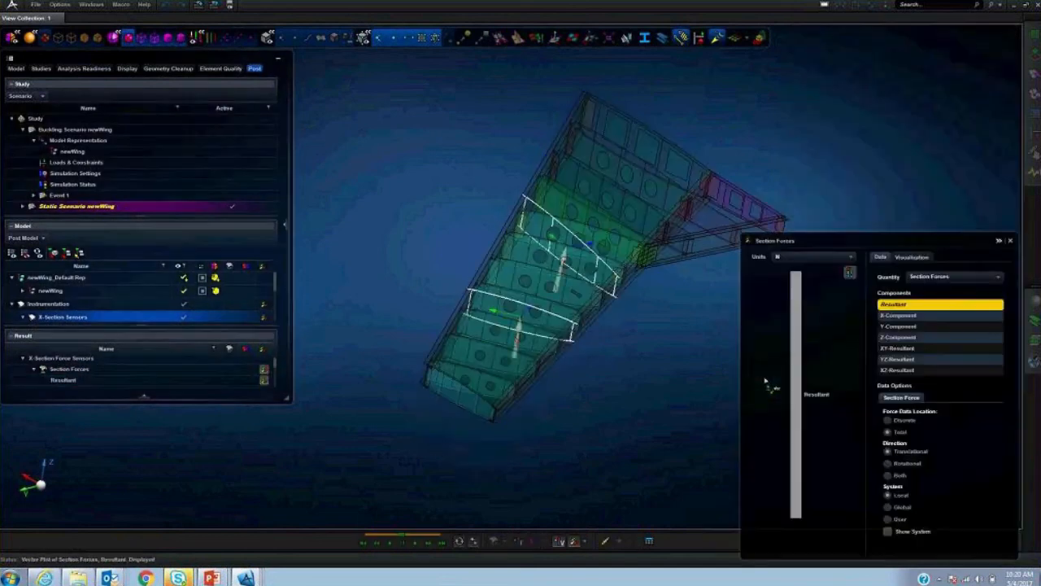
- Examine the resultant section force vector at the cutting plane nearer the wing root
{"action": "middle_click_drag", "start_coordinate": [684, 379], "coordinate": [587, 340]}
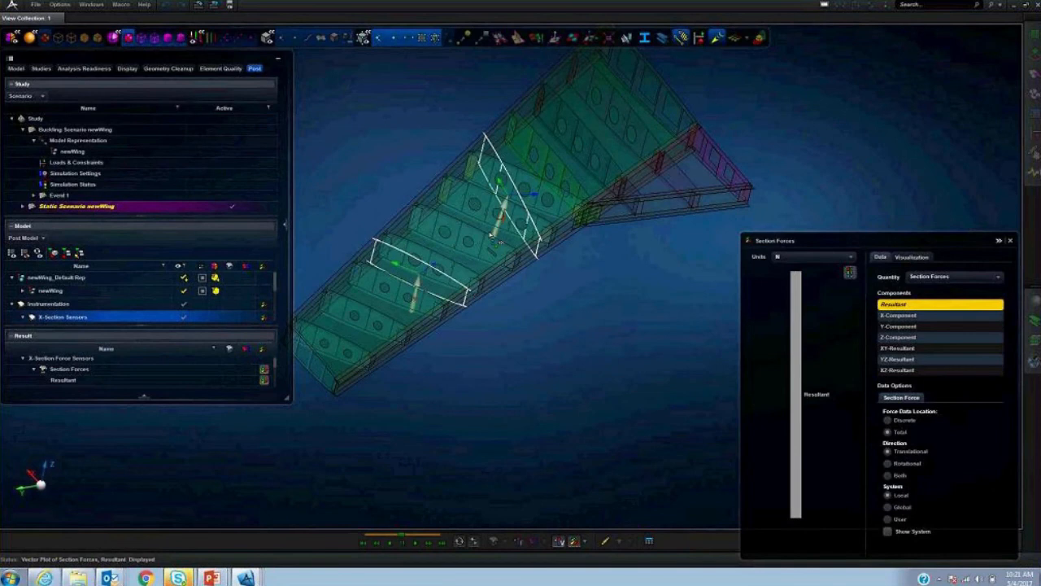
{"action": "scroll", "coordinate": [533, 323], "scroll_direction": "up", "scroll_amount": 3}
{"action": "scroll", "coordinate": [533, 323], "scroll_direction": "up", "scroll_amount": 2}
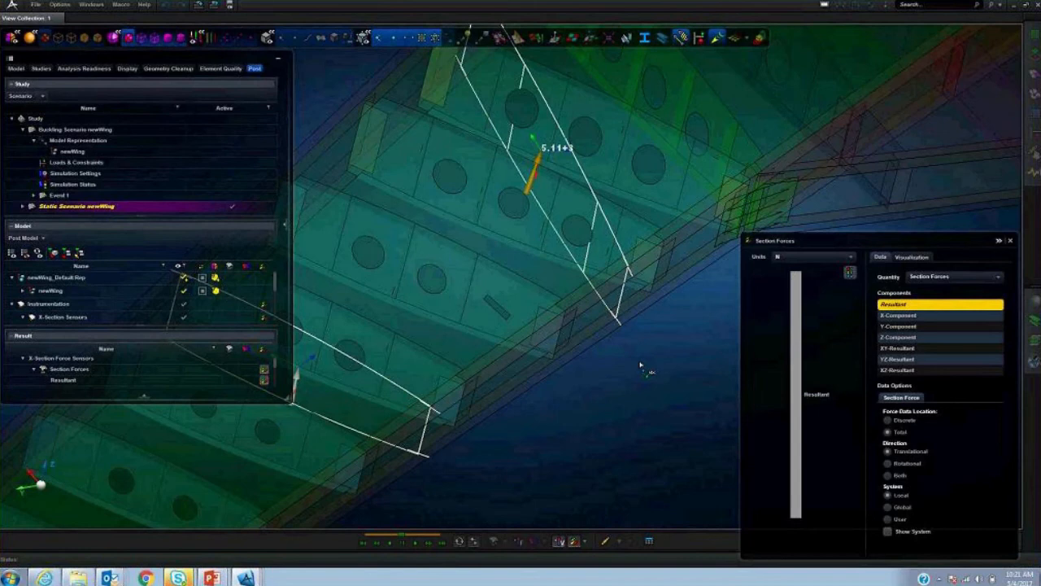
{"action": "scroll", "coordinate": [635, 365], "scroll_direction": "down", "scroll_amount": 5}
{"action": "middle_click_drag", "start_coordinate": [635, 364], "coordinate": [523, 285]}
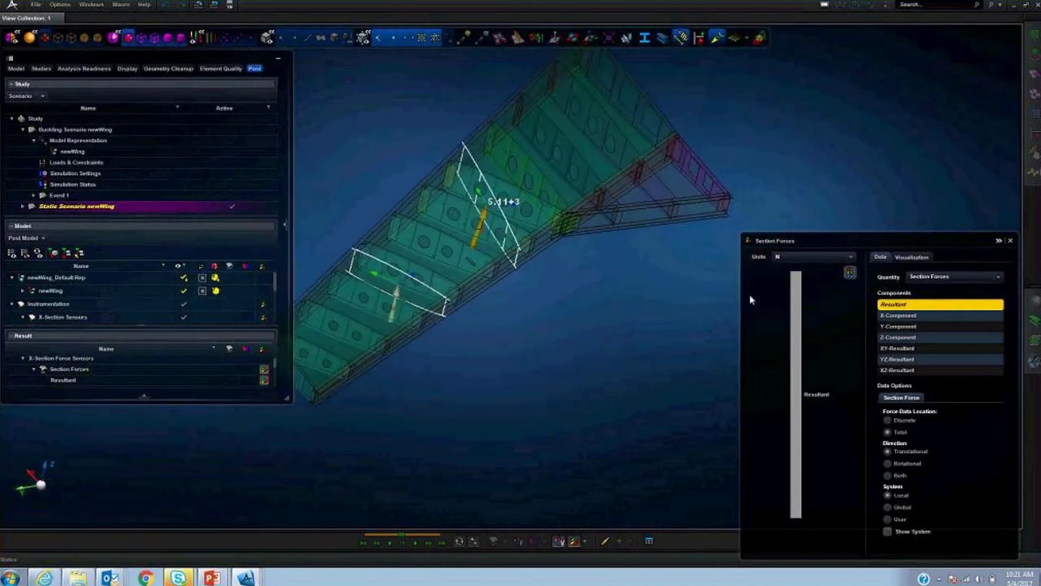
- Give the section force arrows a uniform size and set the force data location to Discrete for both sensors
{"action": "left_click", "coordinate": [912, 257]}
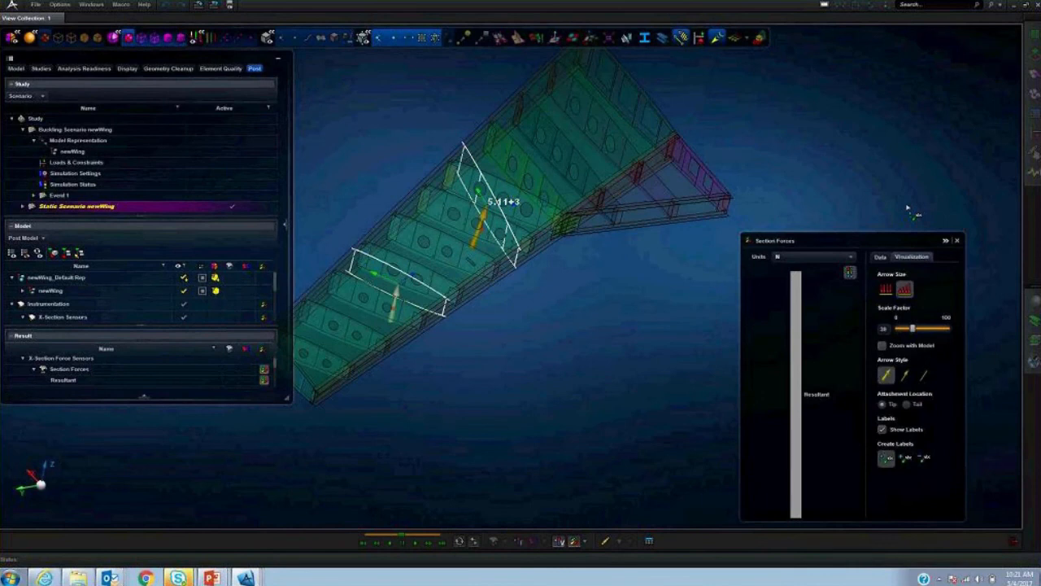
{"action": "left_click", "coordinate": [886, 289]}
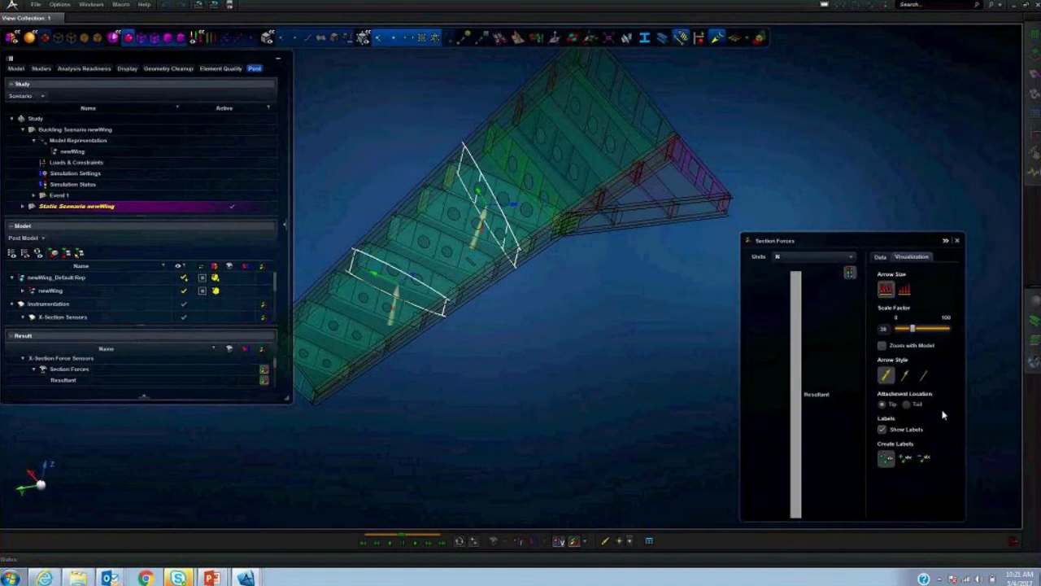
{"action": "left_click", "coordinate": [880, 256]}
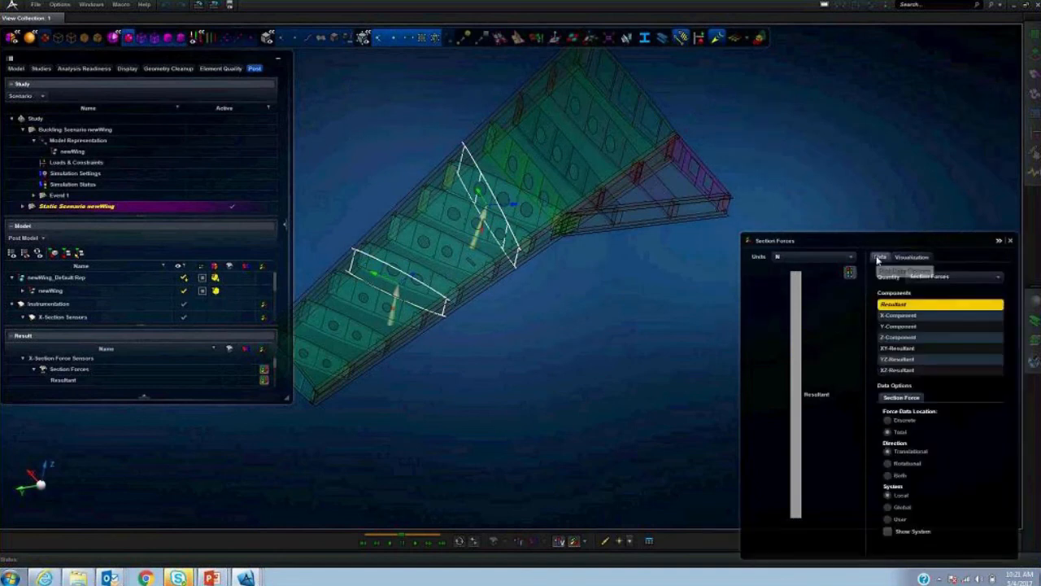
{"action": "left_click", "coordinate": [888, 420]}
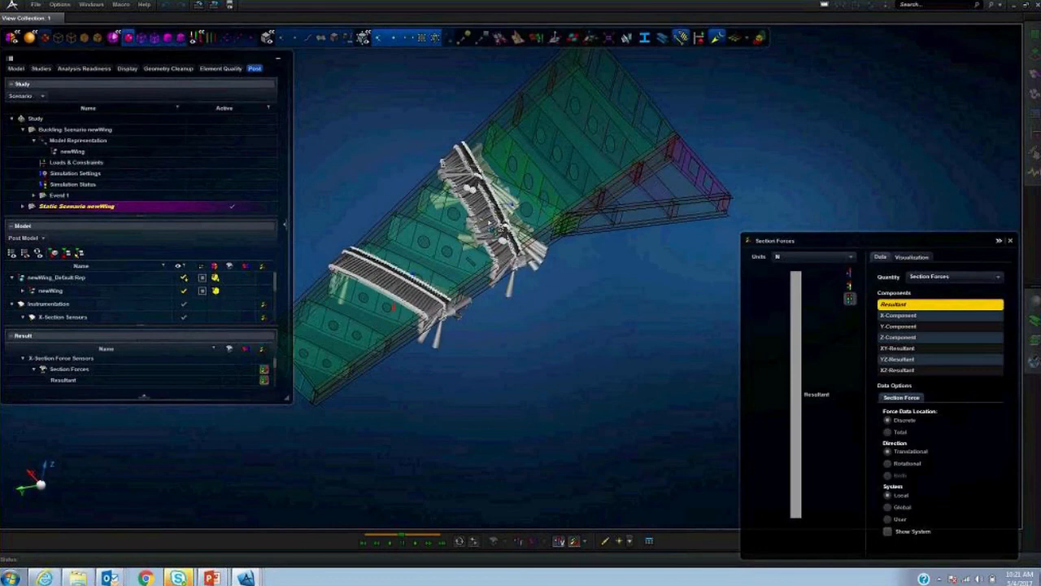
{"action": "scroll", "coordinate": [543, 241], "scroll_direction": "up", "scroll_amount": 5}
{"action": "middle_click_drag", "start_coordinate": [563, 261], "coordinate": [637, 338]}
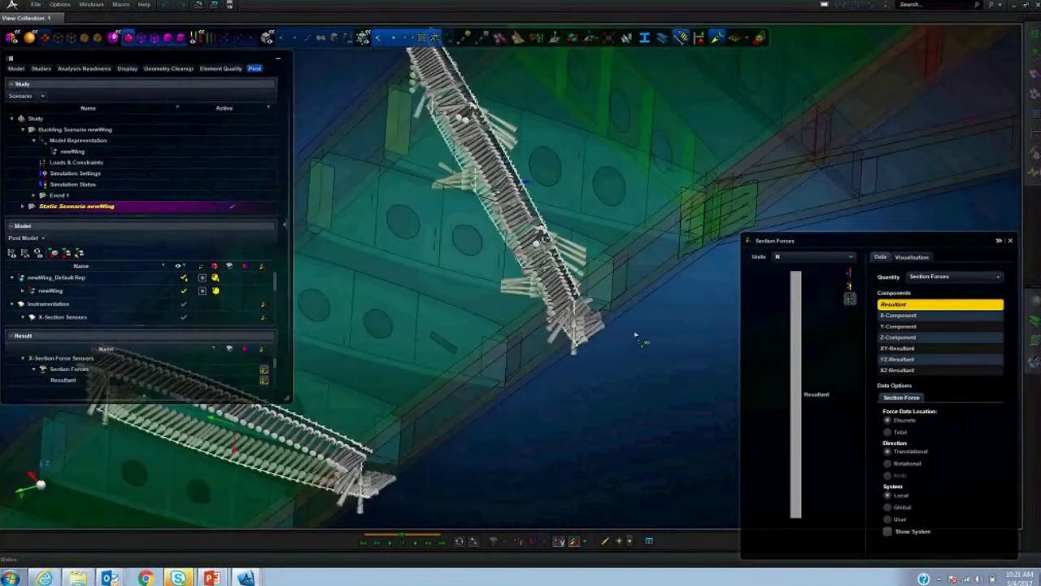
- Colour the discrete force vectors by value with a spectrum and label those at one end of the section nearer the wing tip
{"action": "left_click", "coordinate": [850, 285]}
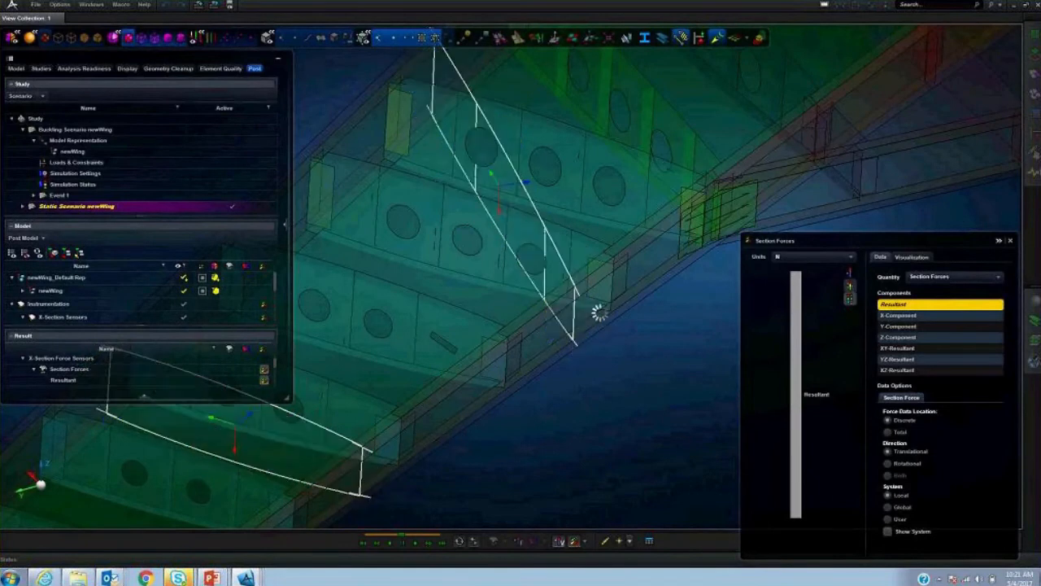
{"action": "middle_click_drag", "start_coordinate": [574, 323], "coordinate": [558, 361]}
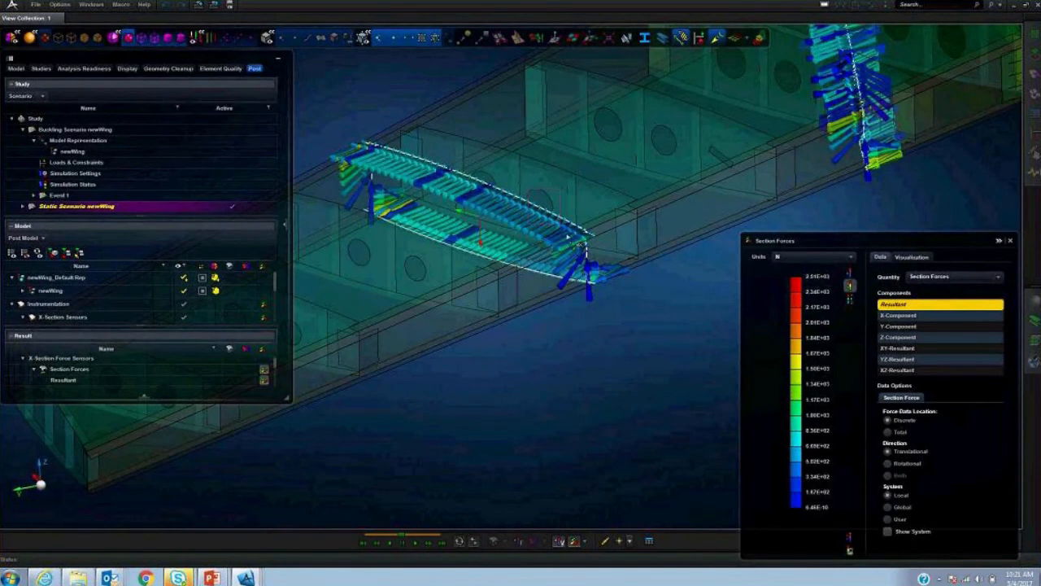
{"action": "left_click_drag", "start_coordinate": [648, 340], "coordinate": [649, 341]}
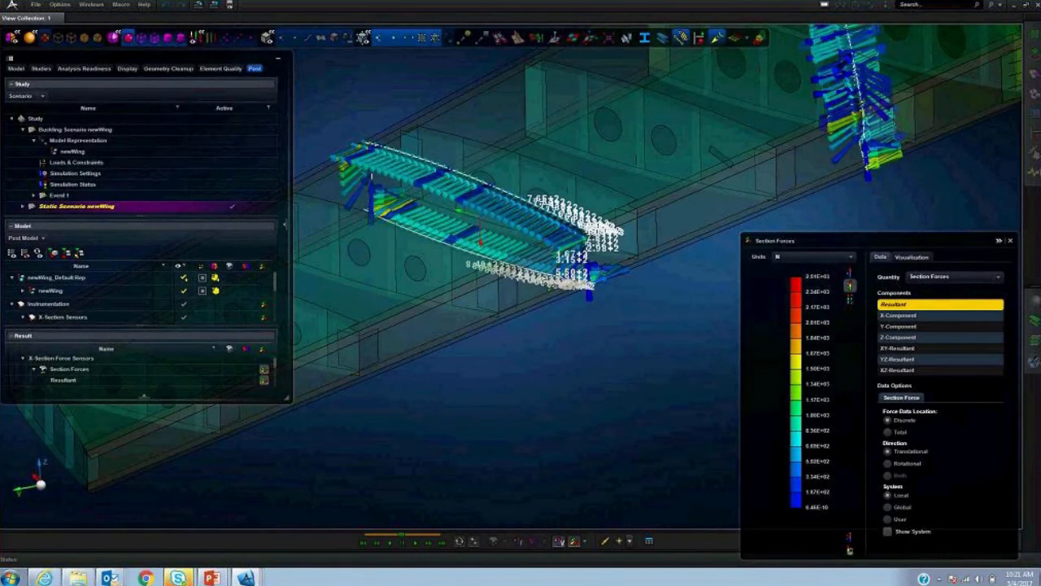
{"action": "scroll", "coordinate": [544, 275], "scroll_direction": "up", "scroll_amount": 6}
{"action": "middle_click_drag", "start_coordinate": [574, 344], "coordinate": [654, 413]}
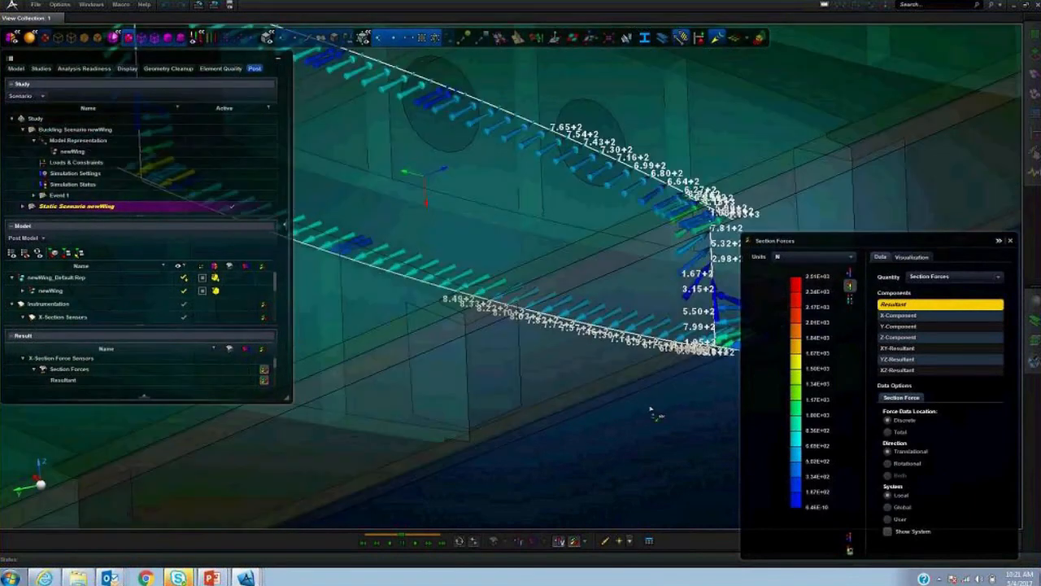
{"action": "middle_click_drag", "start_coordinate": [550, 425], "coordinate": [584, 386]}
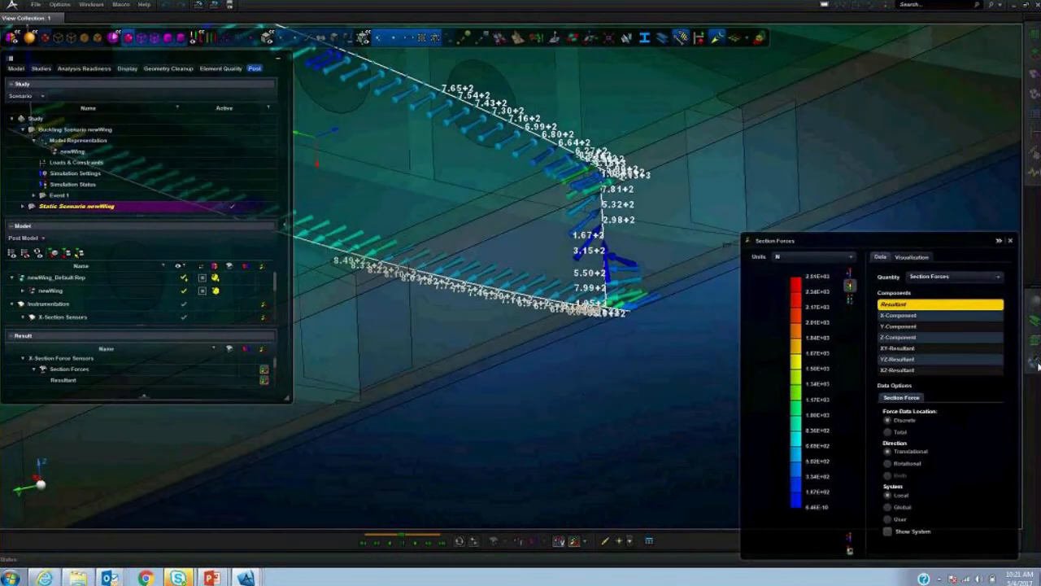
- View the discrete section forces as X-Component, Y-Component, Z-Component and XY-Resultant in turn
{"action": "left_click", "coordinate": [920, 314]}
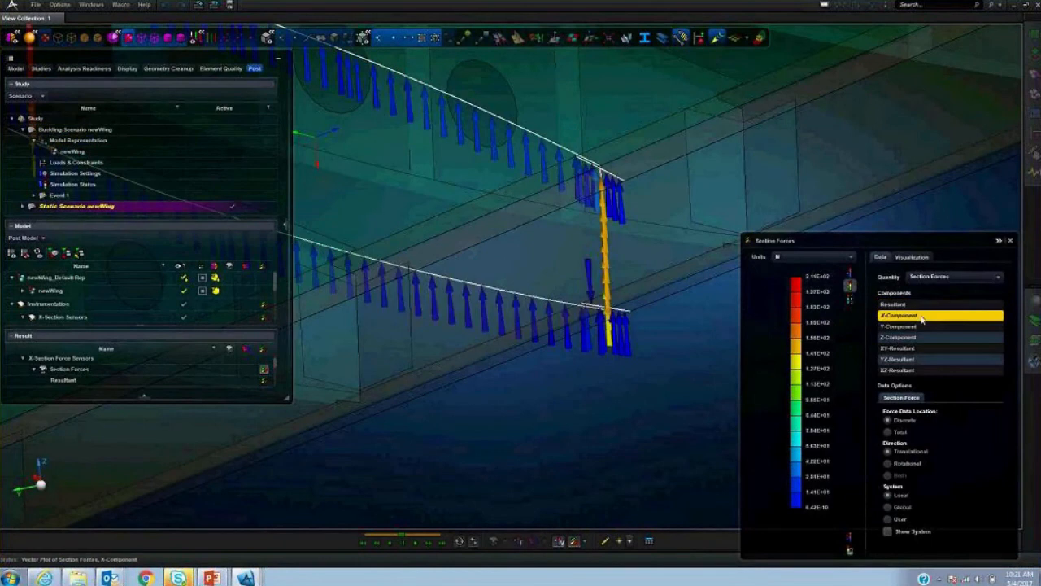
{"action": "left_click", "coordinate": [923, 326]}
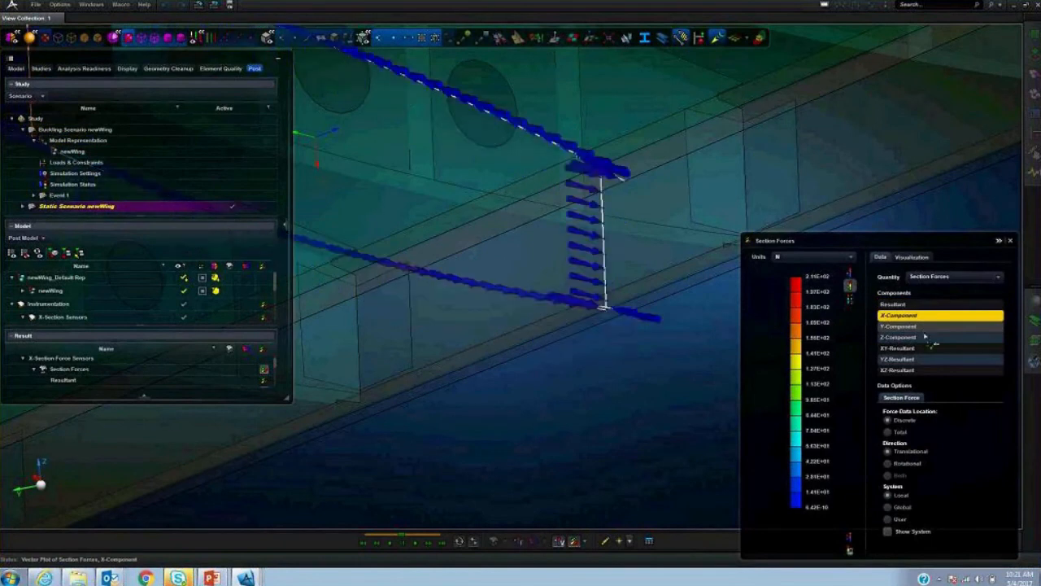
{"action": "left_click", "coordinate": [923, 335]}
{"action": "left_click", "coordinate": [922, 348]}
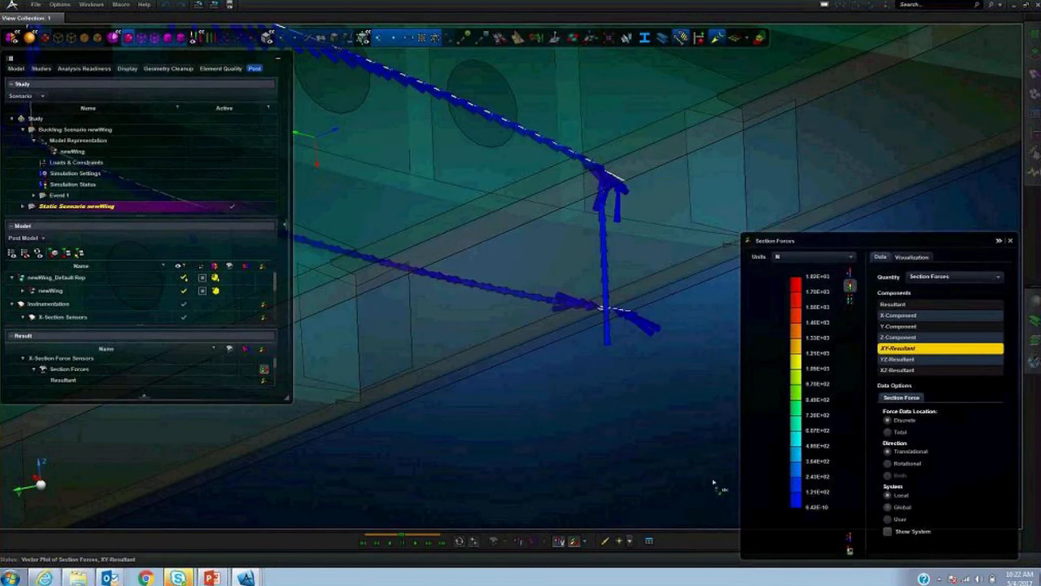
- Plot the Z-Component and YZ-Resultant section forces together, label several vectors near the section's upper corner, and close the section force settings
{"action": "left_click", "coordinate": [917, 338]}
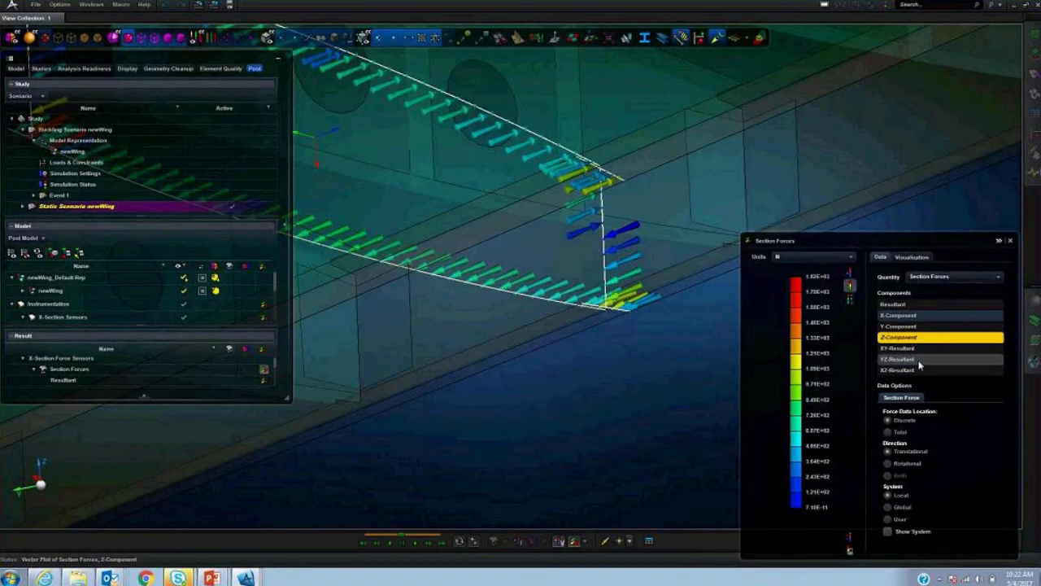
{"action": "left_click", "coordinate": [919, 360], "text": "ctrl"}
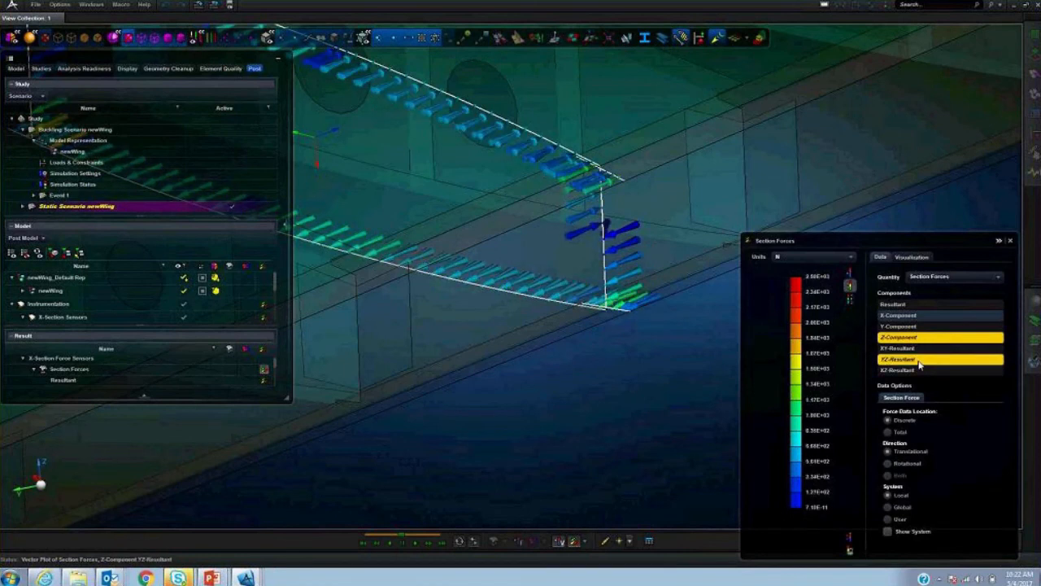
{"action": "scroll", "coordinate": [575, 156], "scroll_direction": "up", "scroll_amount": 5}
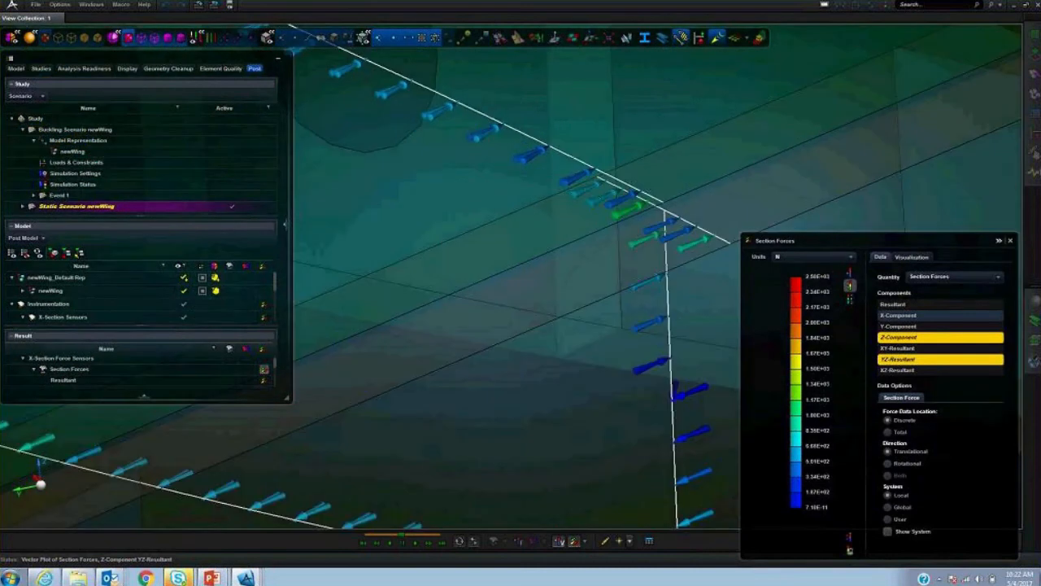
{"action": "left_click_drag", "start_coordinate": [481, 109], "coordinate": [594, 196]}
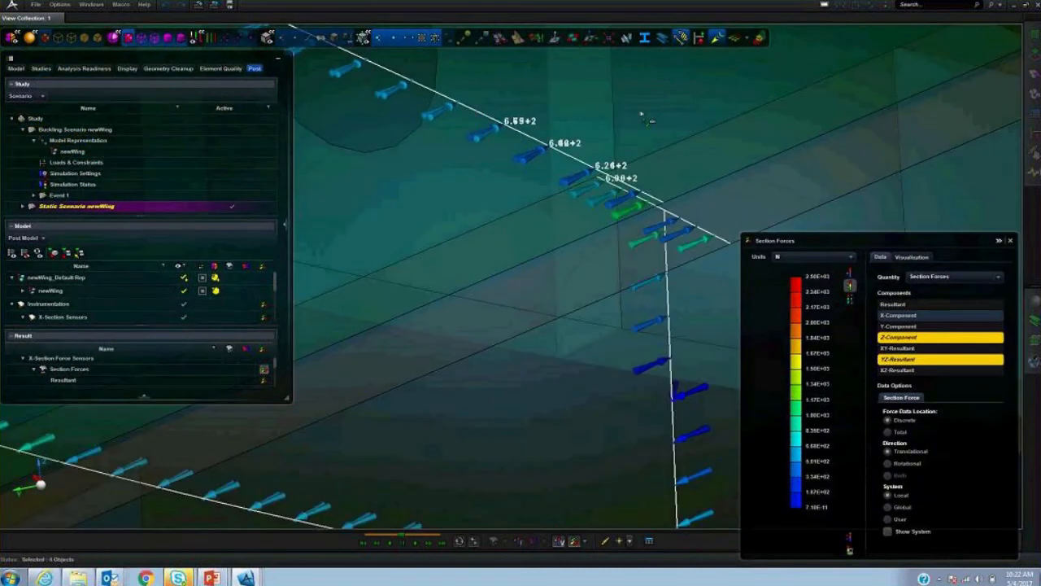
{"action": "scroll", "coordinate": [659, 135], "scroll_direction": "up", "scroll_amount": 5}
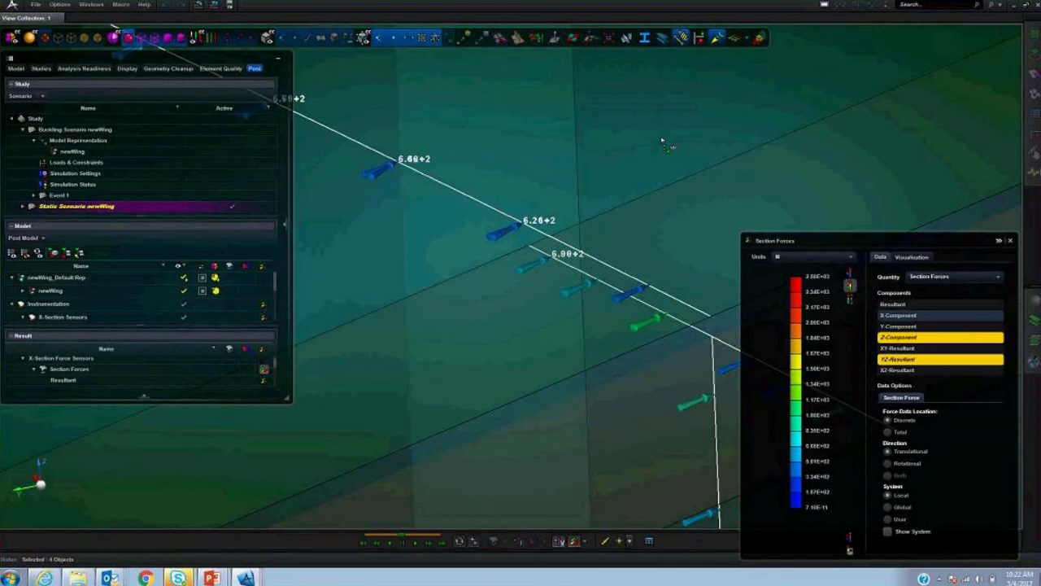
{"action": "scroll", "coordinate": [533, 231], "scroll_direction": "up", "scroll_amount": 3}
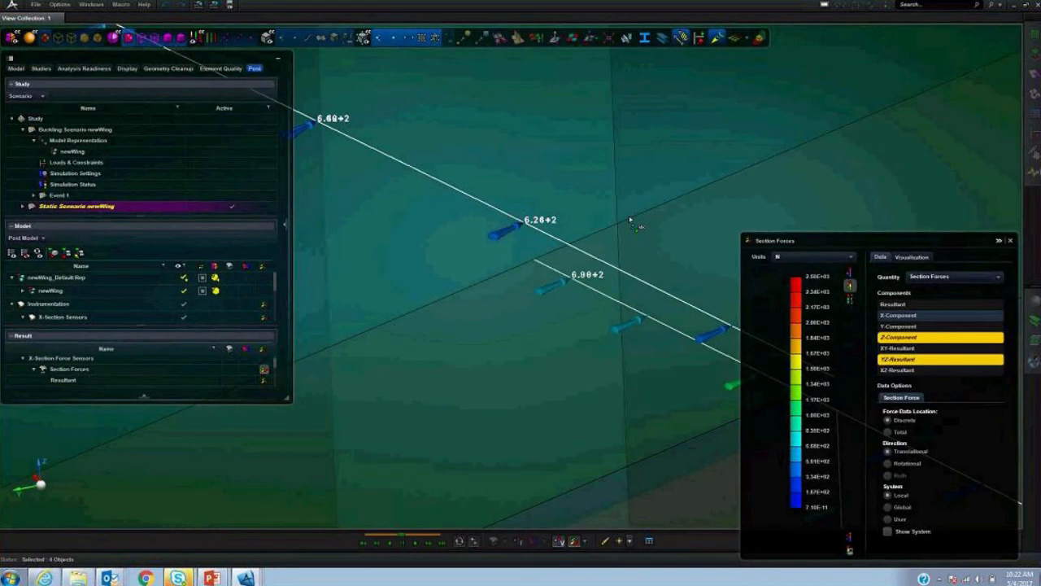
{"action": "scroll", "coordinate": [630, 218], "scroll_direction": "up", "scroll_amount": 3}
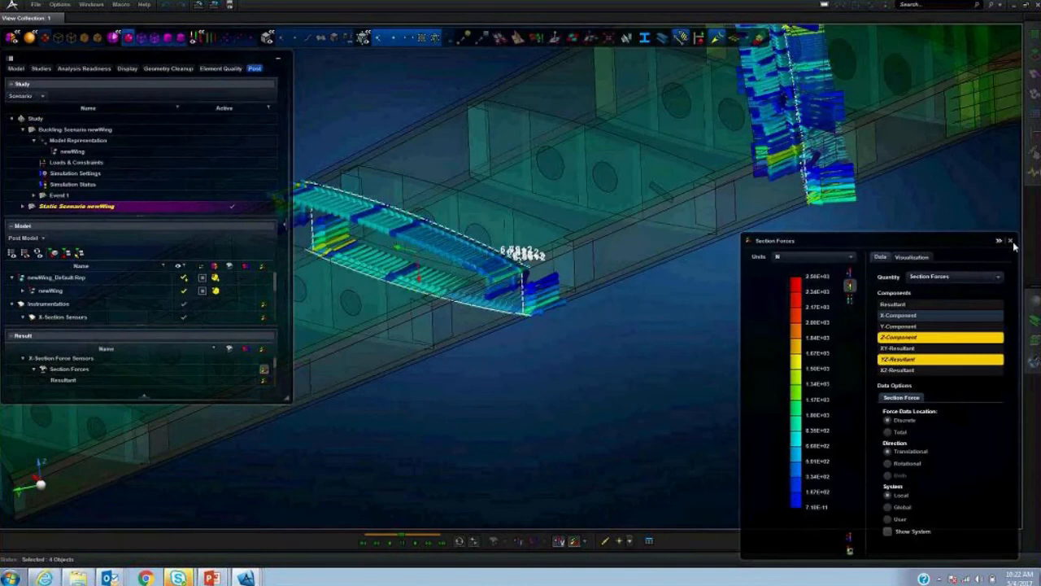
{"action": "left_click", "coordinate": [1010, 242]}
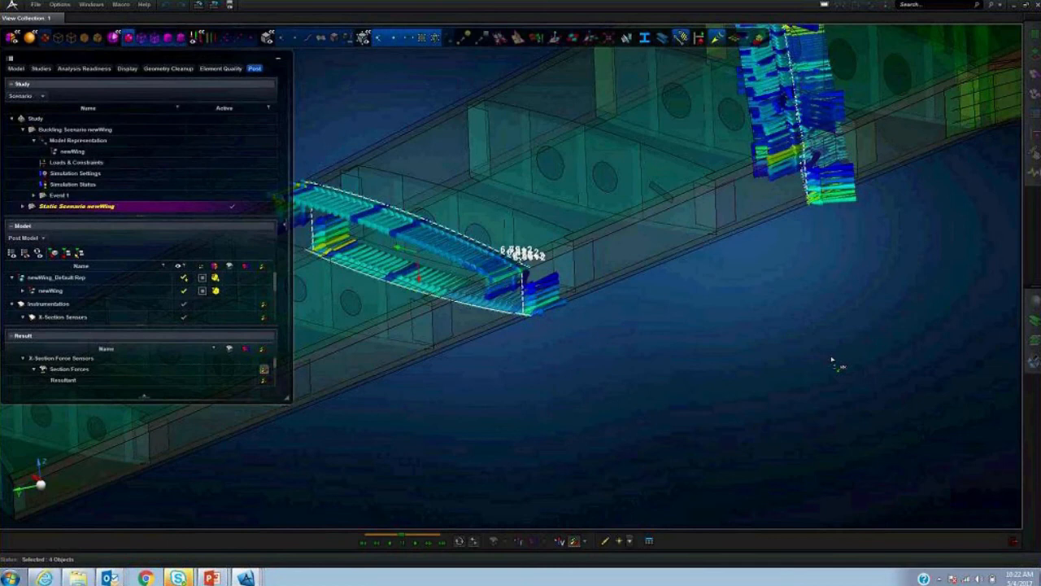
- Switch to the PowerPoint presentation and advance to the Linear Buckling Analysis slide
{"action": "key", "text": "alt+Tab"}
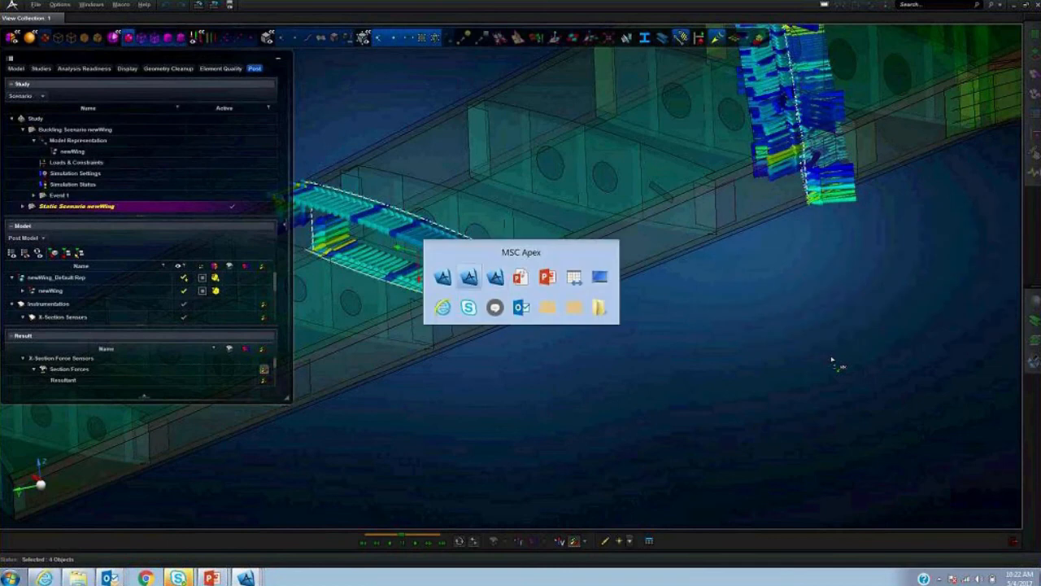
{"action": "key", "text": "Tab"}
{"action": "key", "text": "Tab"}
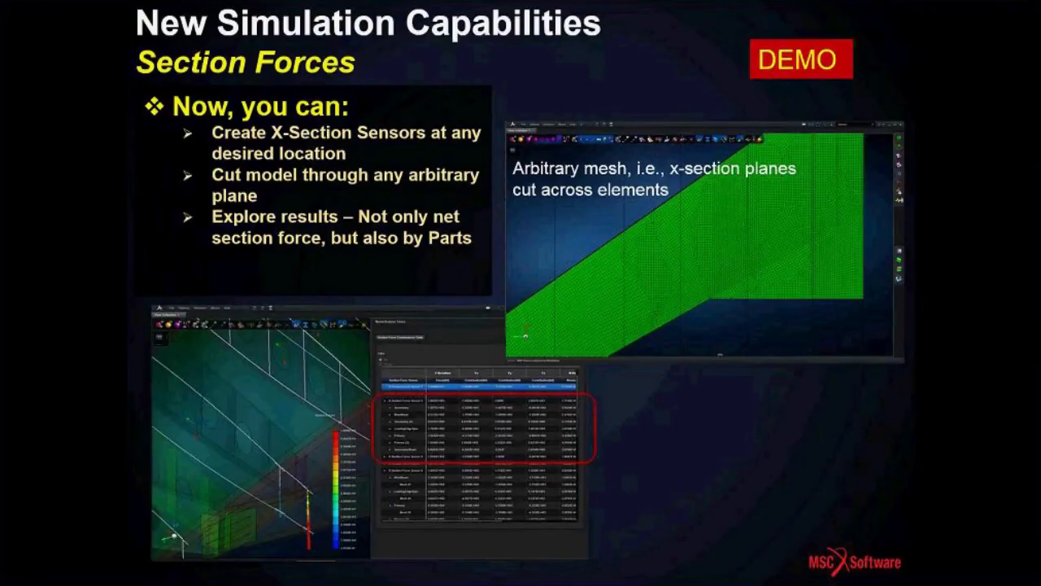
{"action": "key", "text": "Right"}
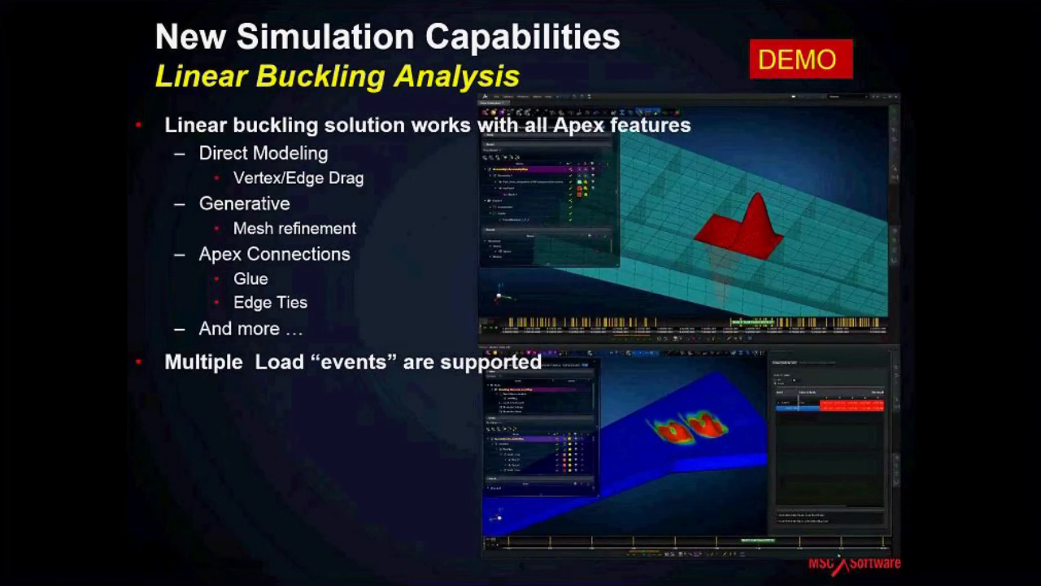
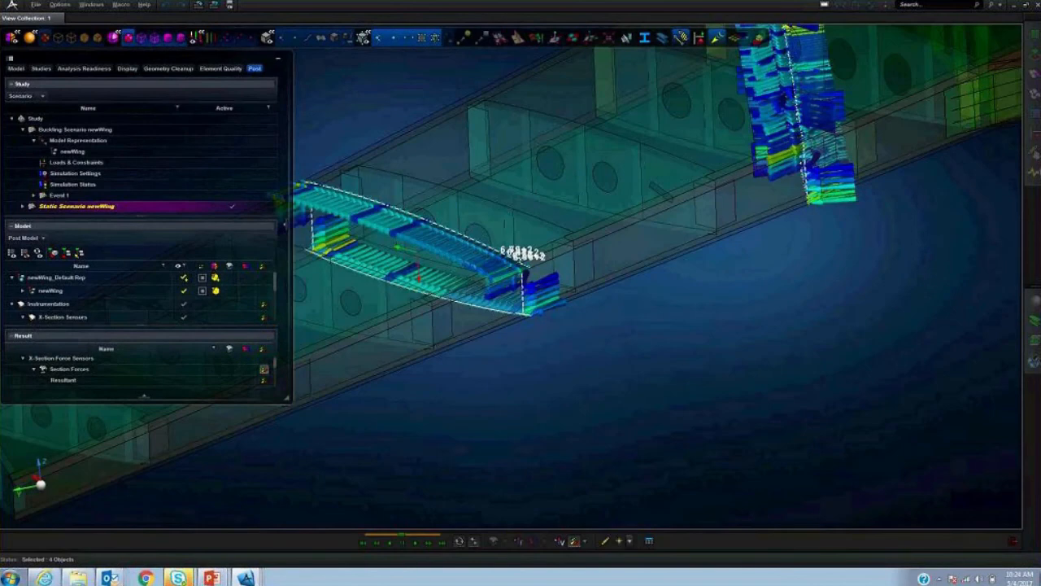
- Exit the static post-processing and post-process Buckling Scenario newWing
{"action": "left_click", "coordinate": [1013, 545]}
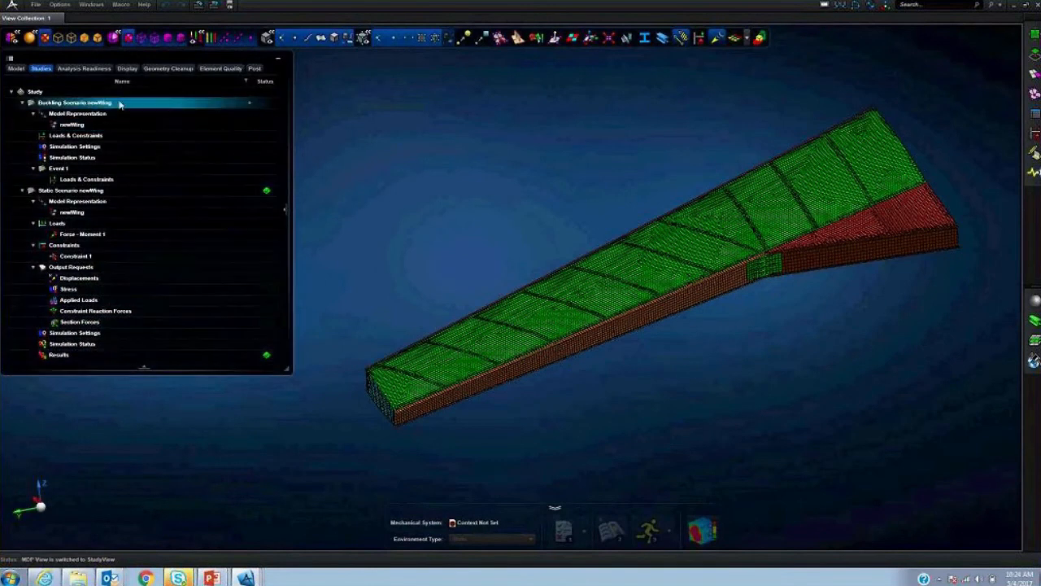
{"action": "right_click", "coordinate": [90, 104]}
{"action": "left_click", "coordinate": [120, 148]}
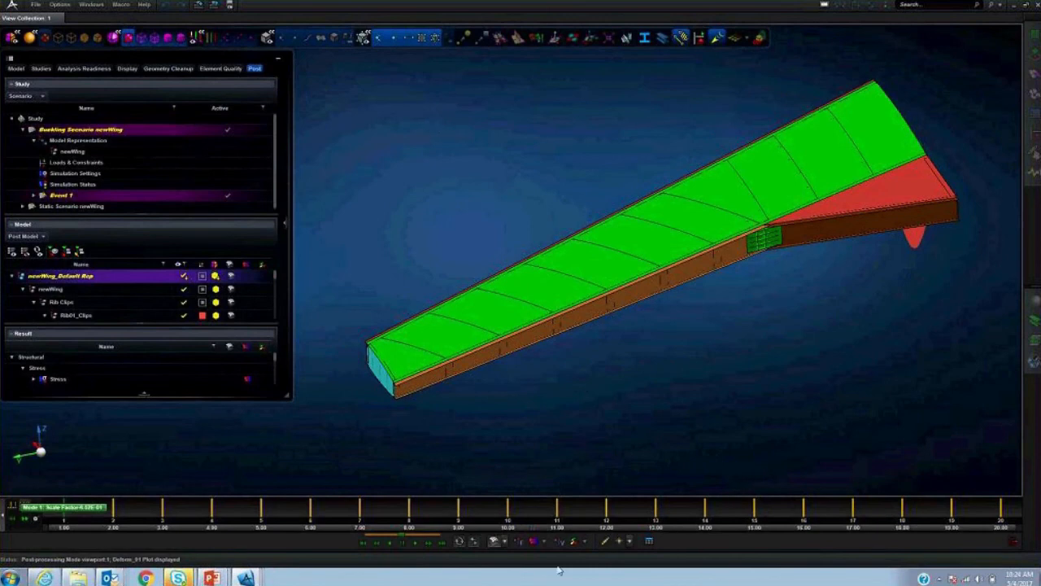
- Show the stress fringe plot for buckling mode 1 on the wing and animate it
{"action": "left_click", "coordinate": [533, 544]}
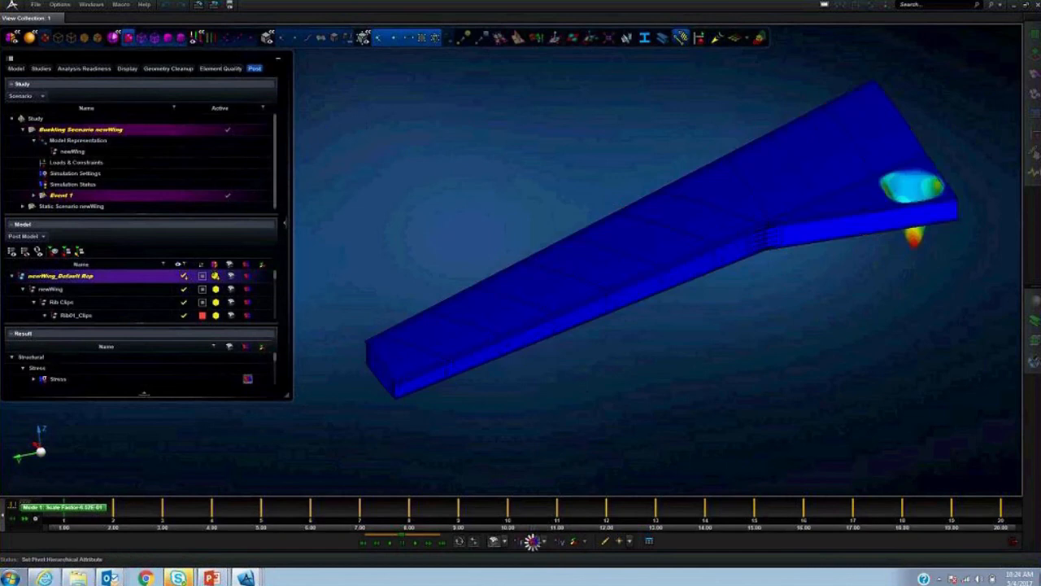
{"action": "left_click", "coordinate": [415, 543]}
{"action": "middle_click_drag", "start_coordinate": [726, 401], "coordinate": [612, 359]}
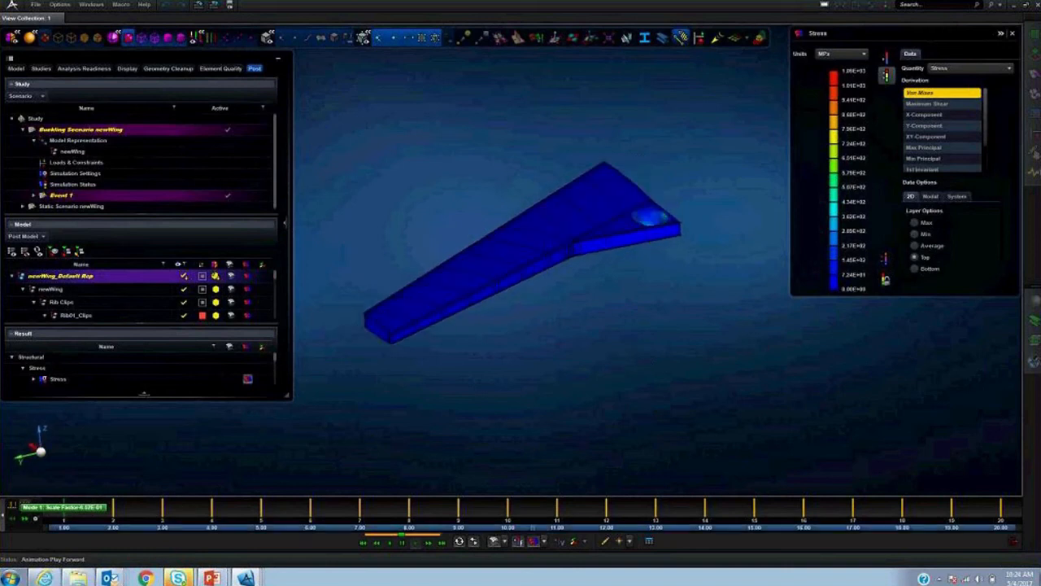
- Step the animated stress plot through buckling modes 2 and 3 to mode 7 and examine its buckled wing skin
{"action": "left_click", "coordinate": [160, 509]}
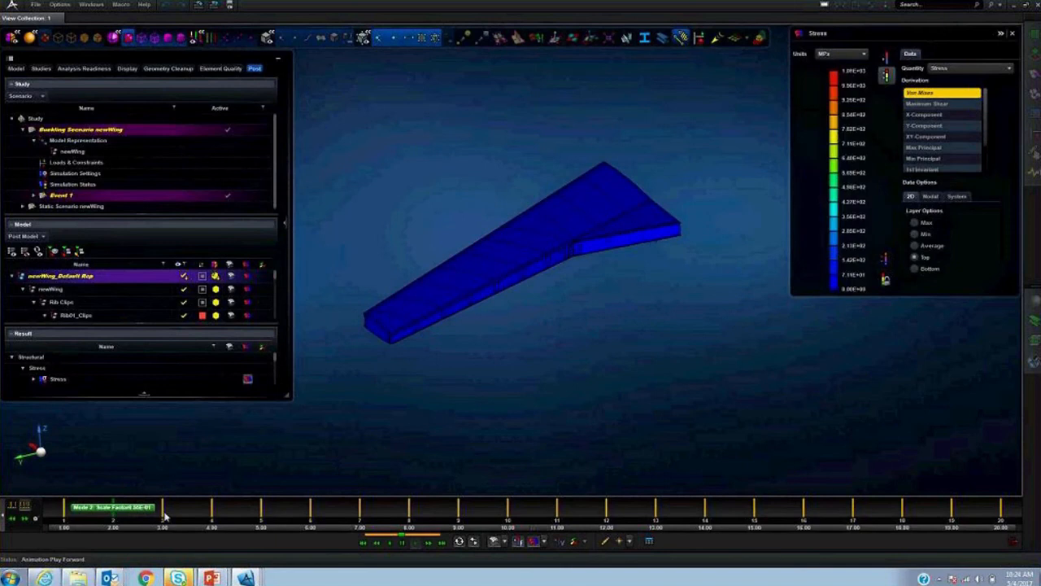
{"action": "left_click", "coordinate": [209, 510]}
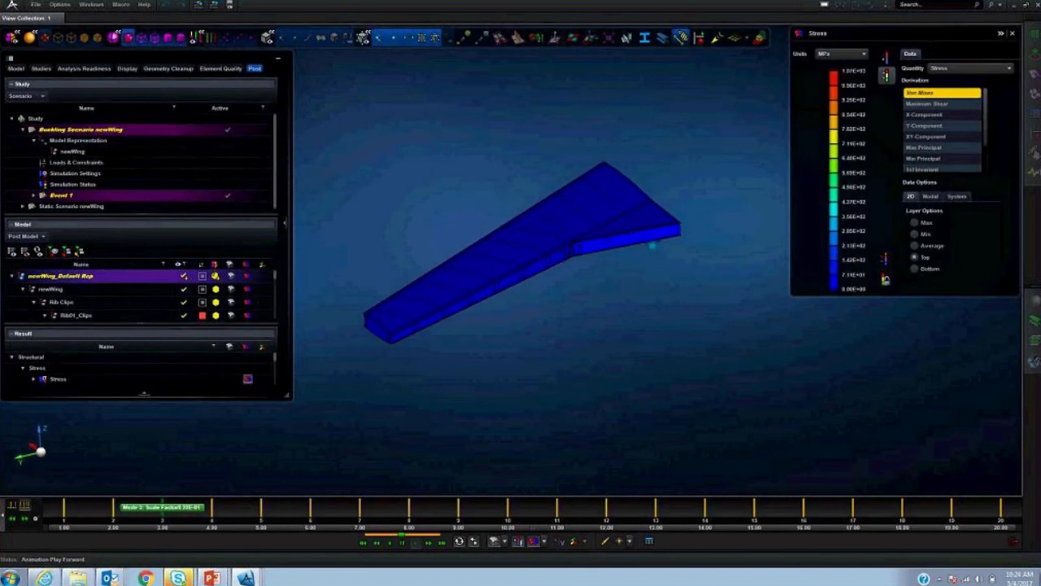
{"action": "left_click", "coordinate": [211, 509]}
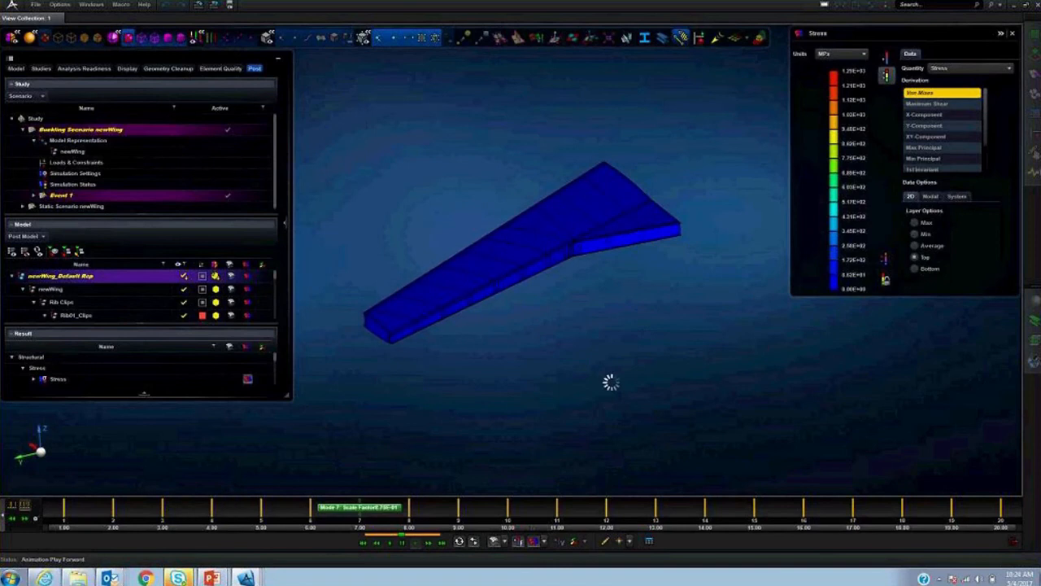
{"action": "middle_click_drag", "start_coordinate": [711, 361], "coordinate": [618, 433]}
{"action": "scroll", "coordinate": [636, 278], "scroll_direction": "up", "scroll_amount": 3}
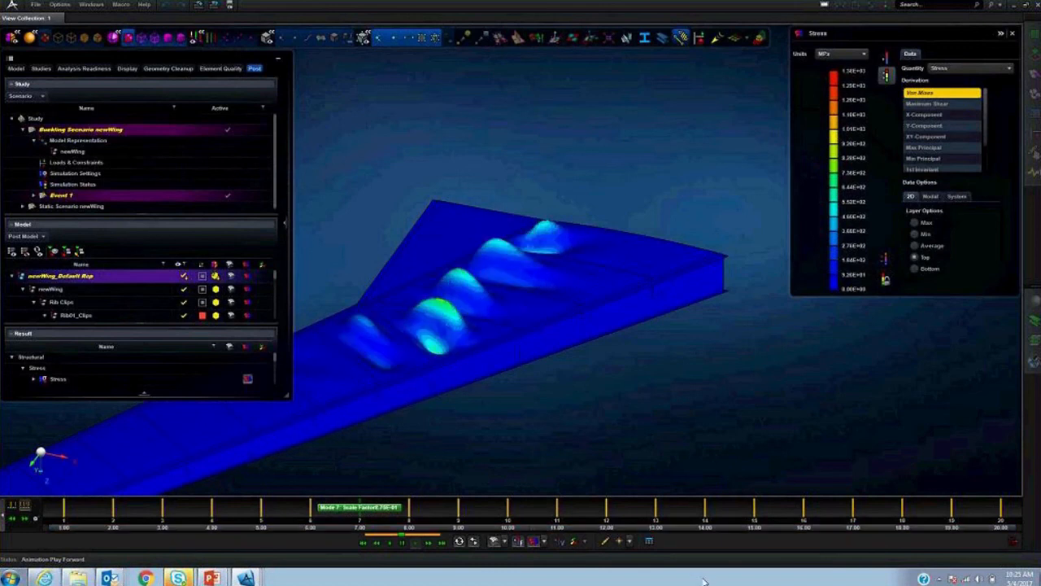
- Open the Critical Buckling Table for Event 1 and collapse the model browser
{"action": "left_click", "coordinate": [649, 542]}
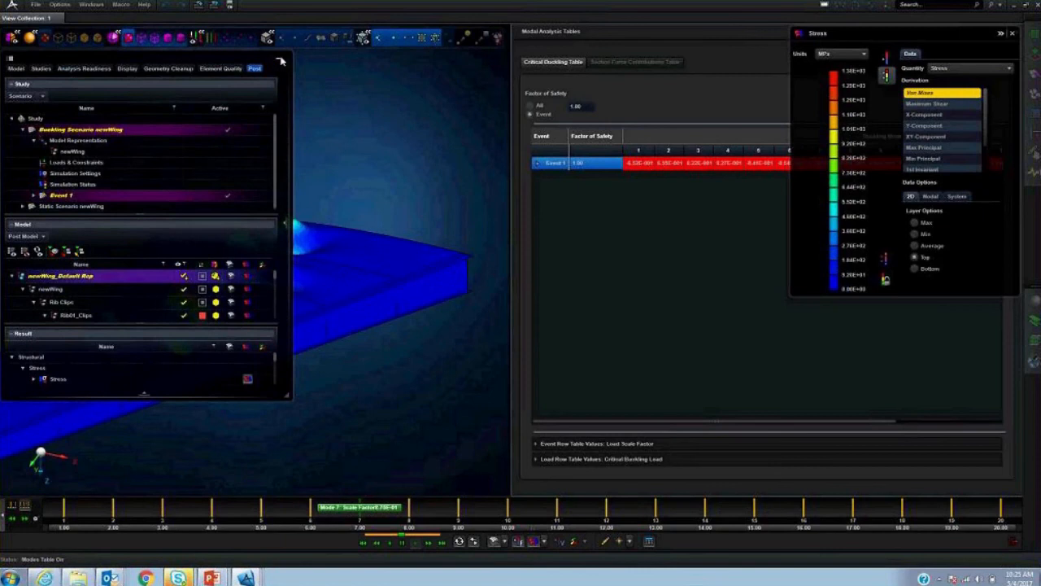
{"action": "left_click", "coordinate": [279, 59]}
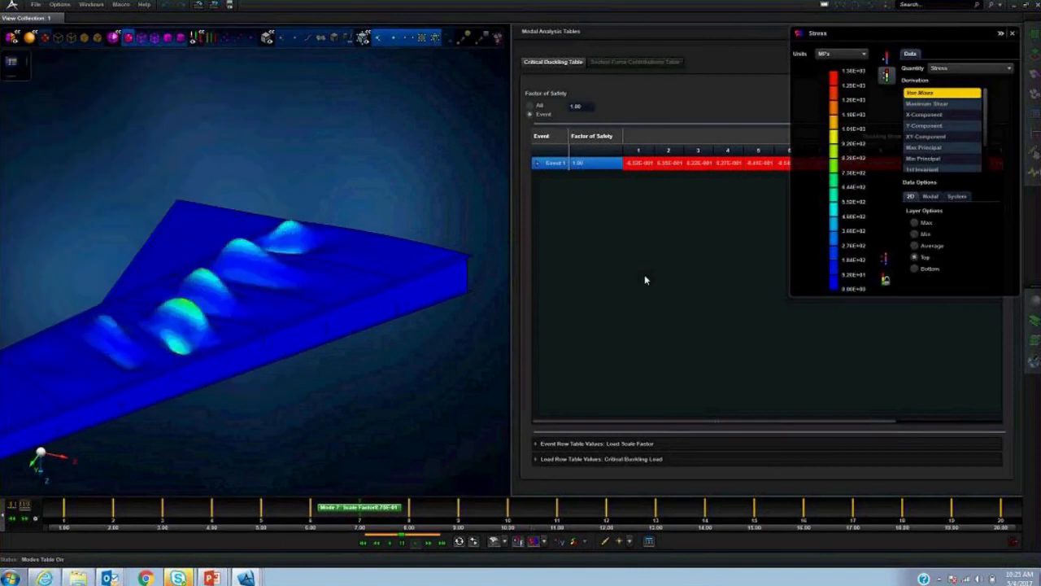
- Close the Stress settings and set the factor of safety for Event 1 to 0.80 in the Critical Buckling Table
{"action": "left_click", "coordinate": [1012, 33]}
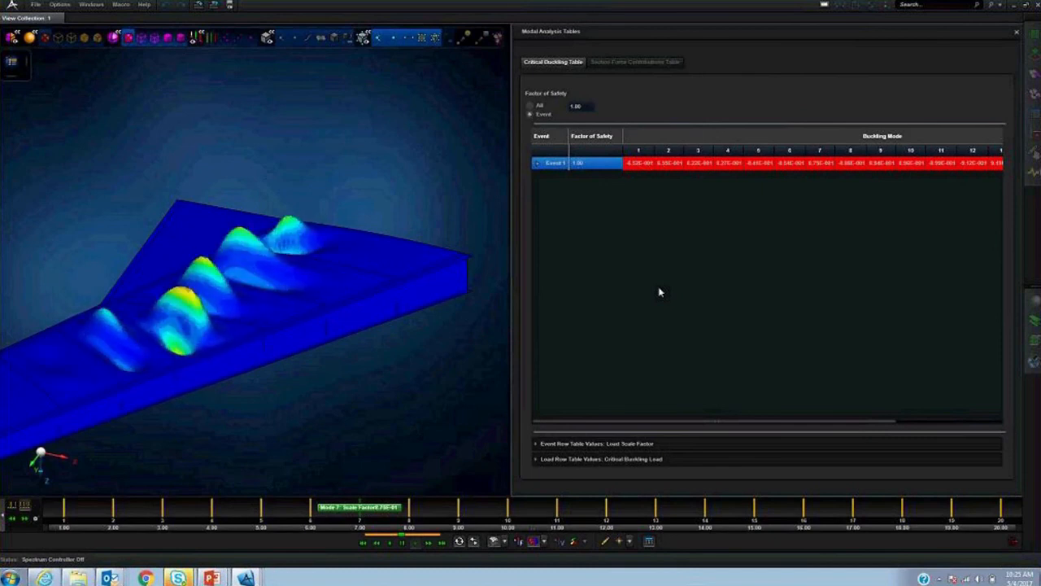
{"action": "double_click", "coordinate": [592, 164]}
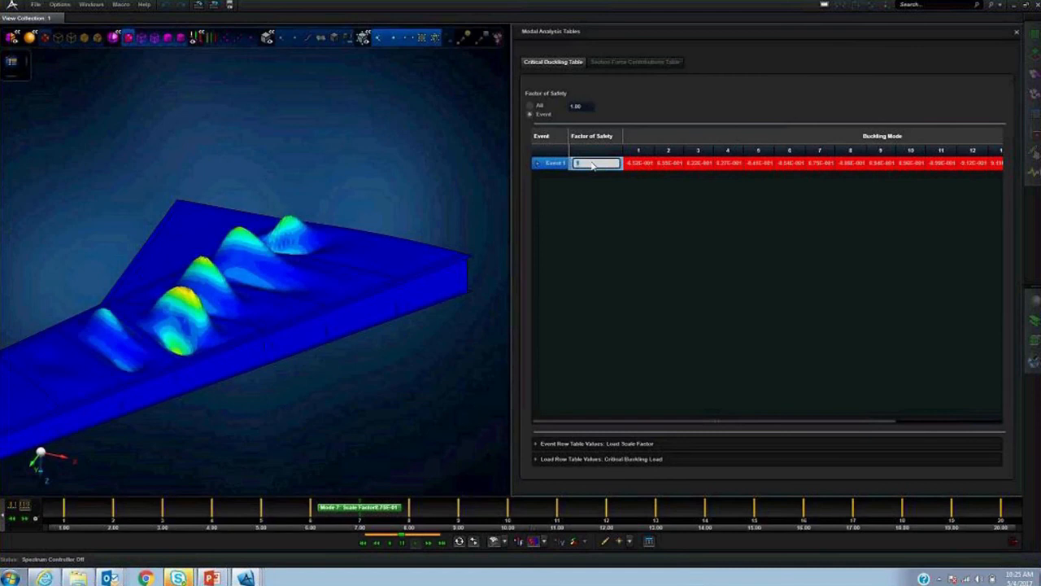
{"action": "type", "text": ".4"}
{"action": "key", "text": "Return"}
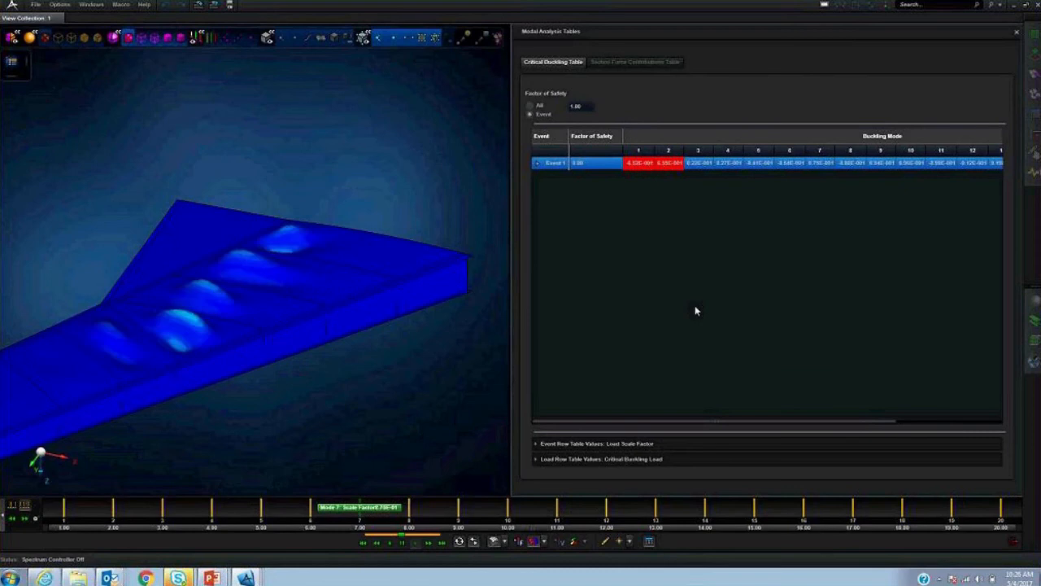
- Exit the buckling post-processing, hide the newWing (2) part and show the original newWing in the model view
{"action": "left_click", "coordinate": [1013, 542]}
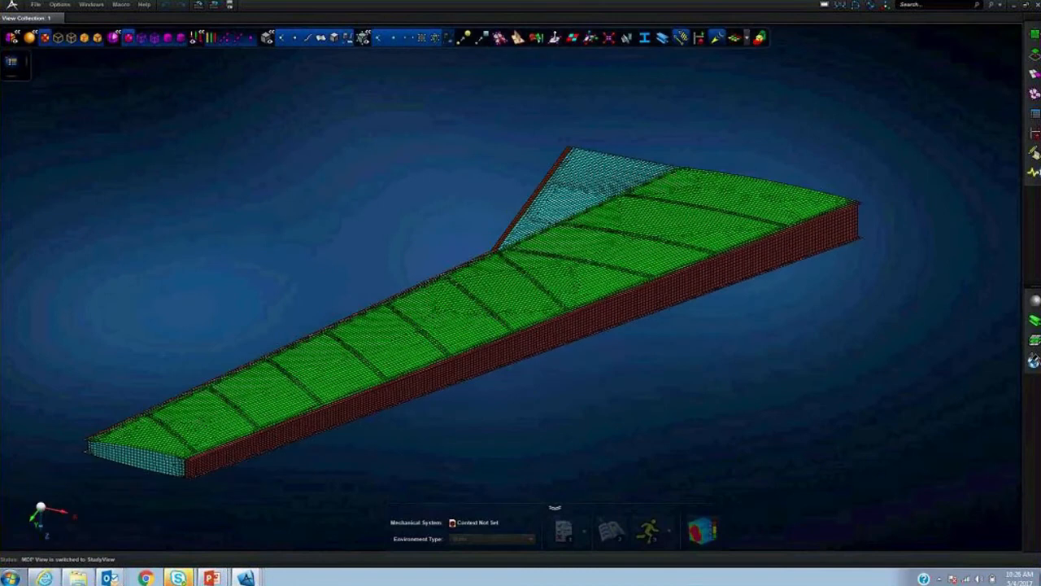
{"action": "left_click", "coordinate": [10, 61]}
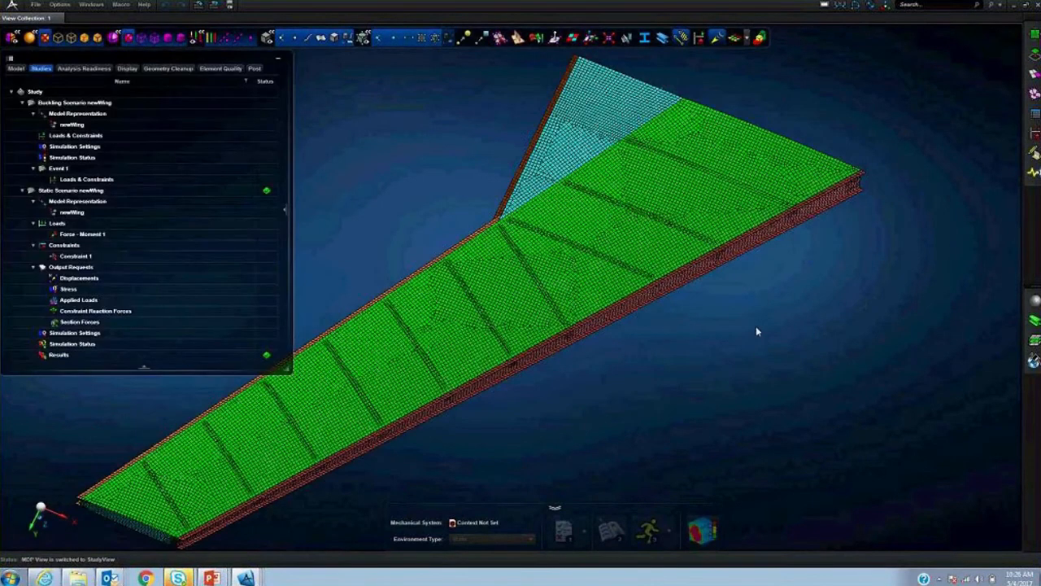
{"action": "left_click", "coordinate": [15, 68]}
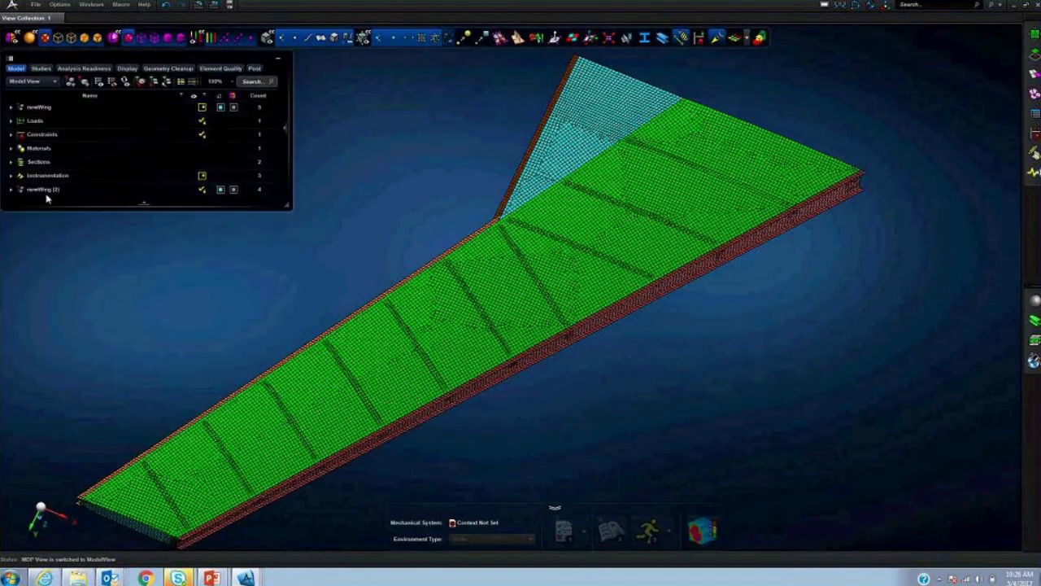
{"action": "left_click", "coordinate": [208, 190]}
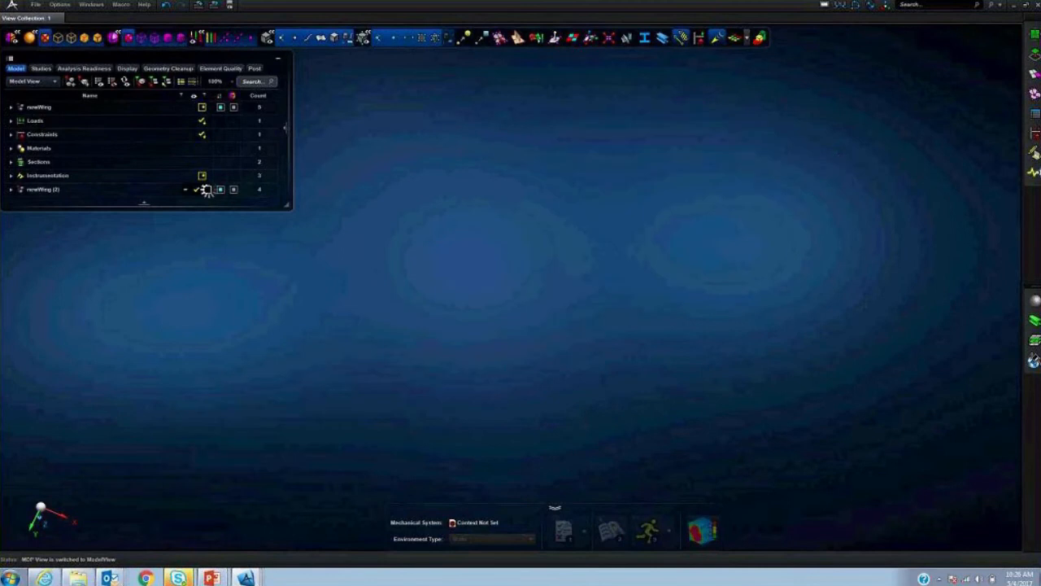
{"action": "left_click", "coordinate": [201, 107]}
- Remesh the triangular skin surface at the wing root using Surface Mesh with a mesh size of 15 mm
{"action": "middle_click_drag", "start_coordinate": [676, 263], "coordinate": [599, 418]}
{"action": "scroll", "coordinate": [759, 336], "scroll_direction": "up", "scroll_amount": 2}
{"action": "scroll", "coordinate": [761, 338], "scroll_direction": "up", "scroll_amount": 5}
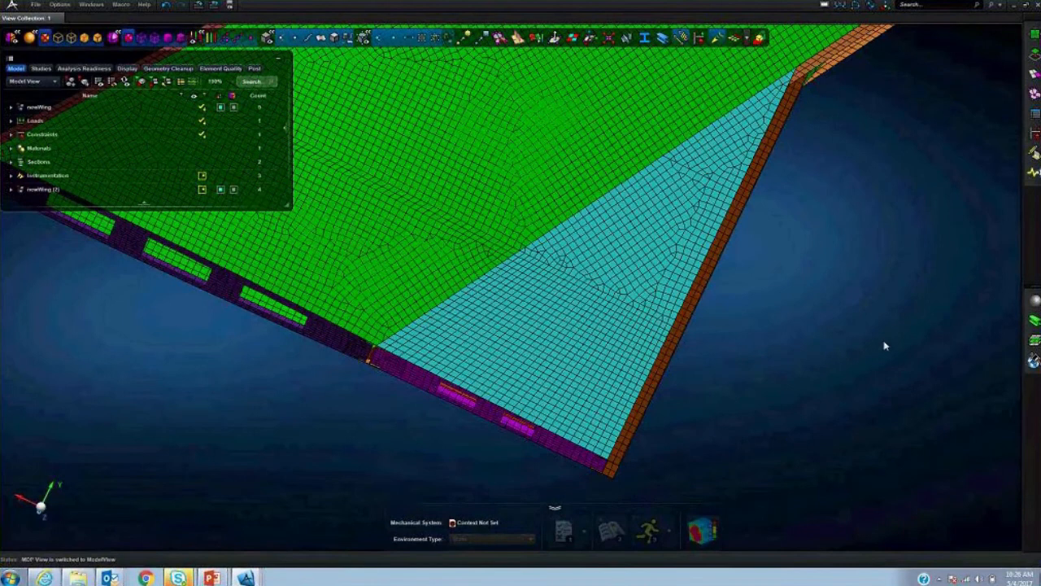
{"action": "left_click", "coordinate": [1034, 75]}
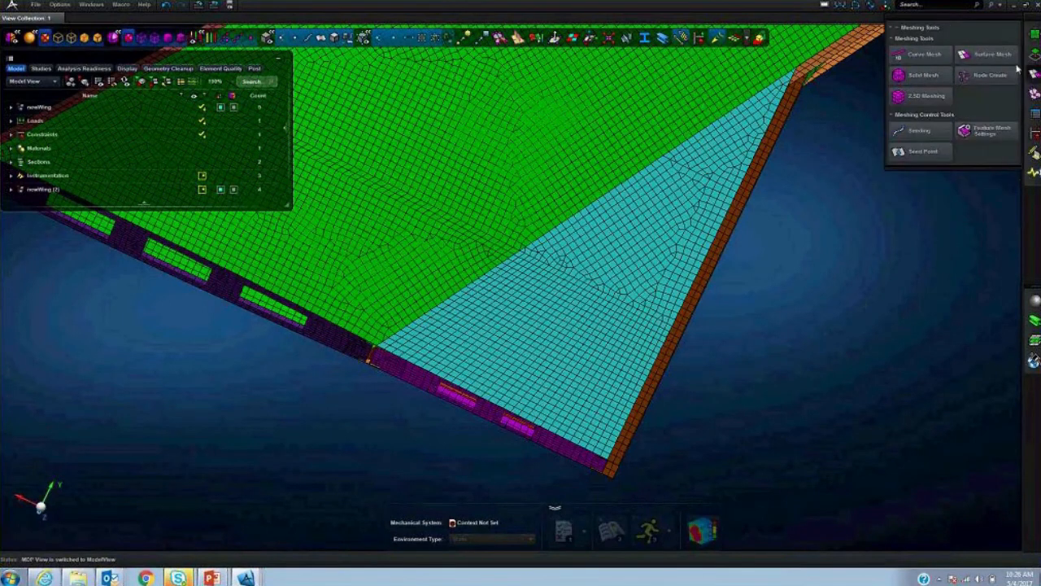
{"action": "left_click", "coordinate": [989, 53]}
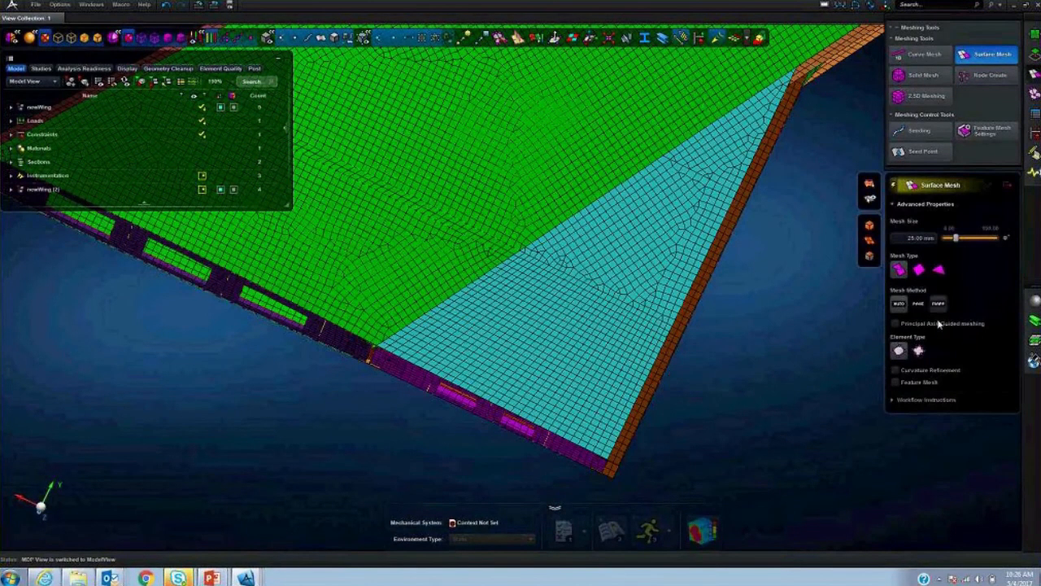
{"action": "left_click", "coordinate": [934, 237]}
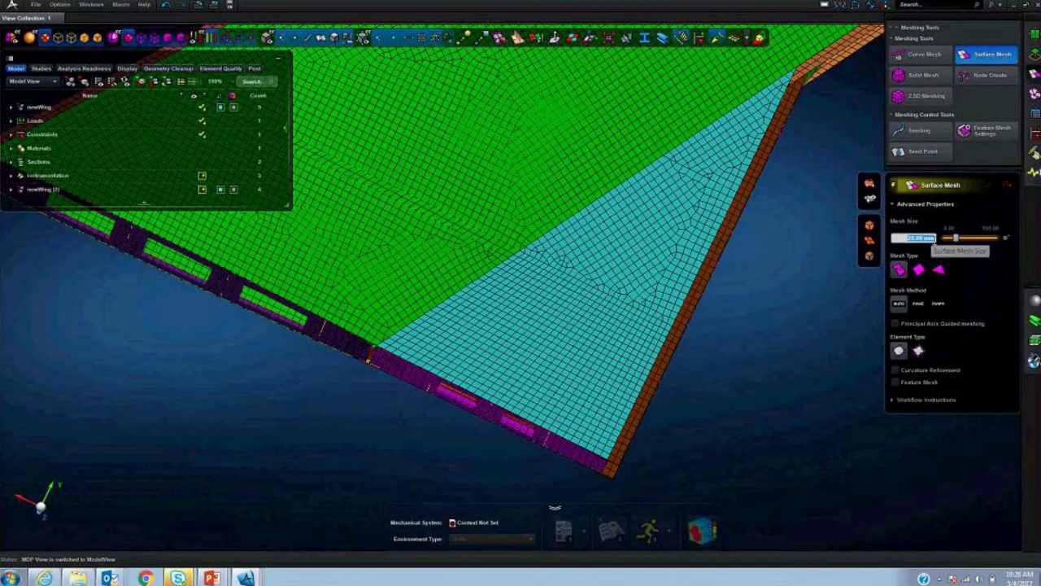
{"action": "key", "text": "BackSpace"}
{"action": "type", "text": "15"}
{"action": "key", "text": "Return"}
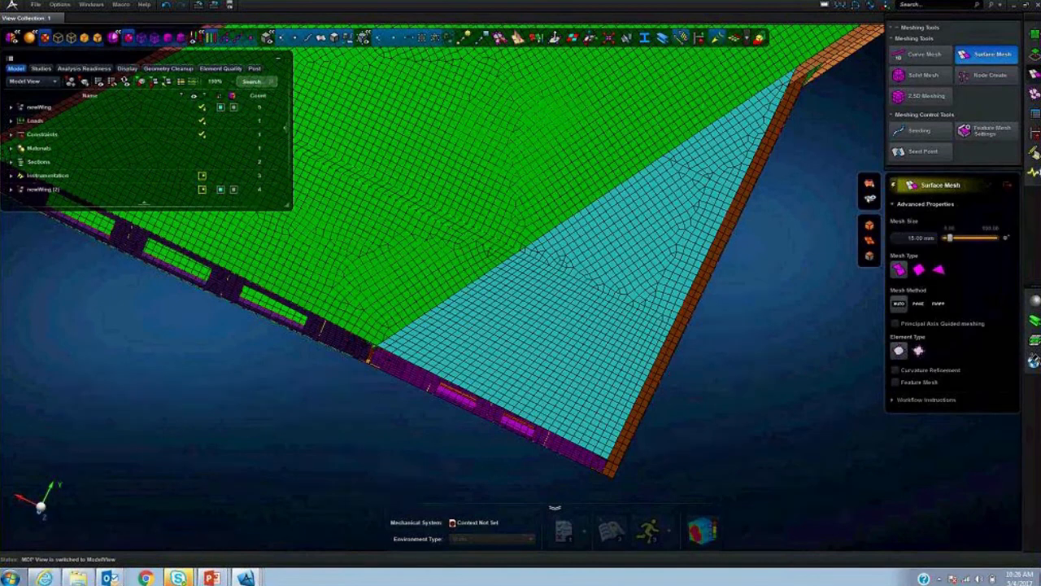
{"action": "left_click", "coordinate": [596, 398]}
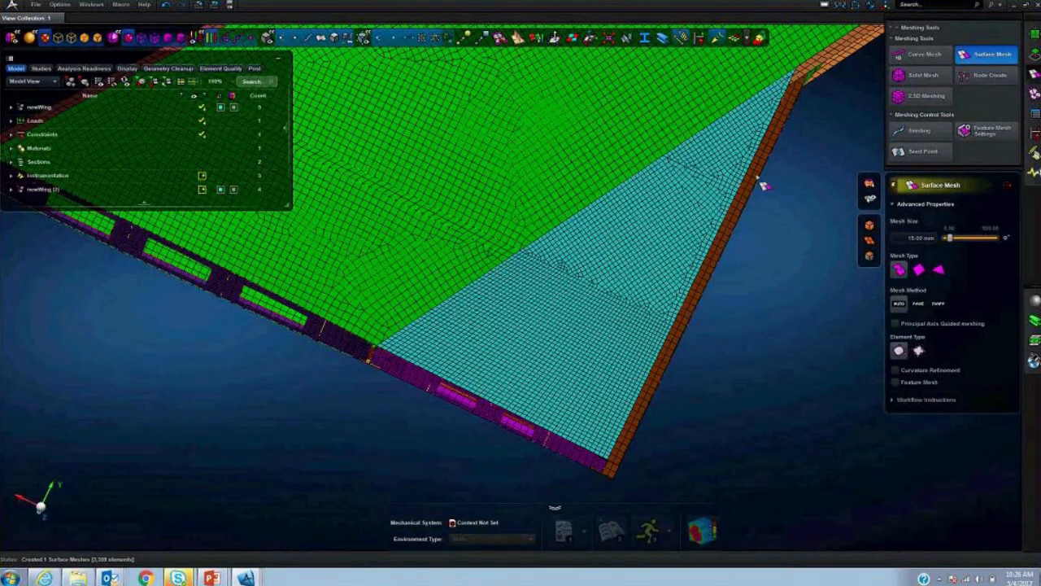
- Display the glue connections on the wing mesh, exit the Surface Mesh tool and look over the whole wing
{"action": "left_click", "coordinate": [626, 37]}
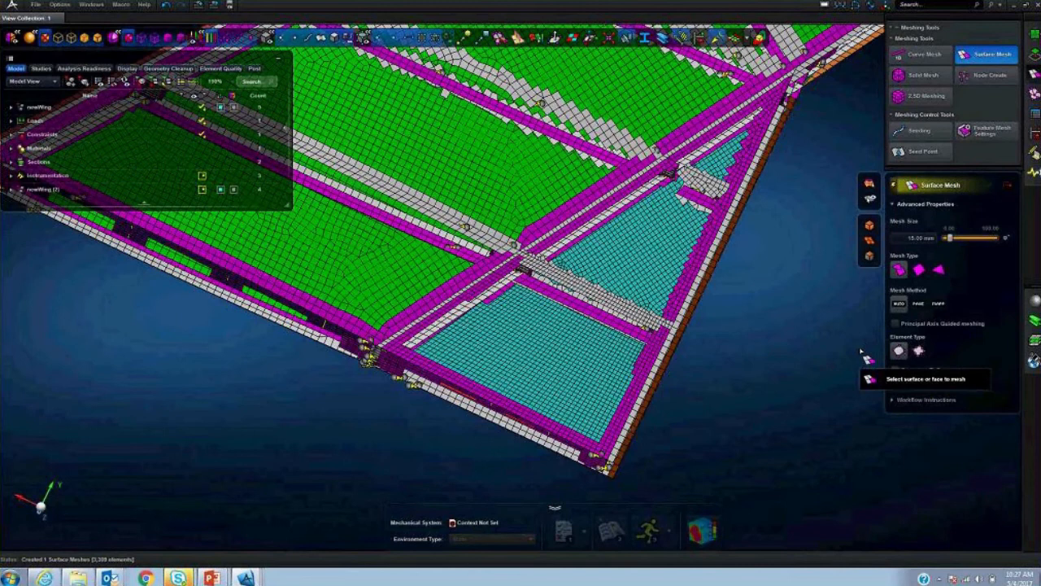
{"action": "left_click", "coordinate": [1006, 185]}
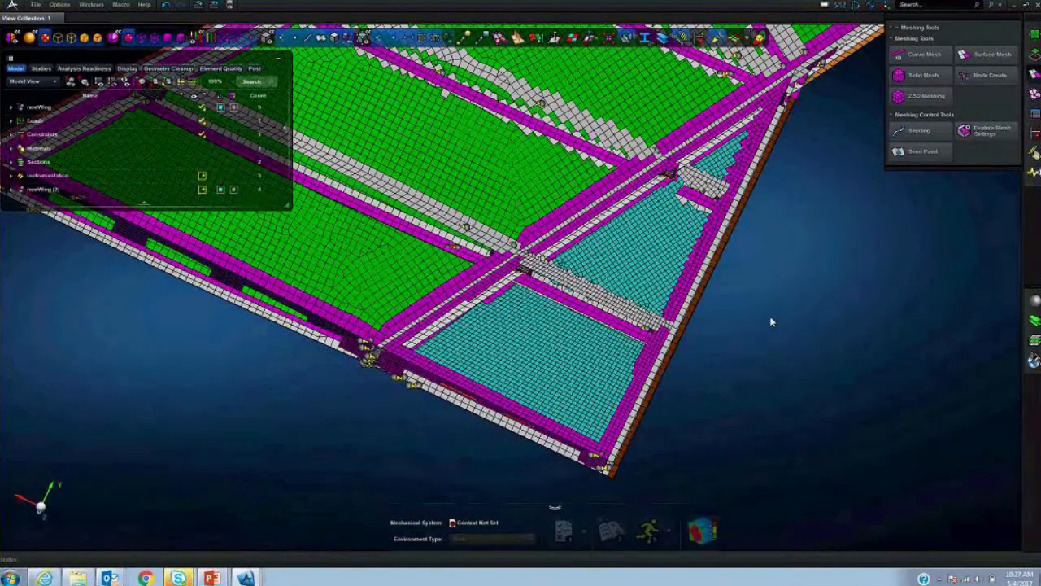
{"action": "scroll", "coordinate": [741, 320], "scroll_direction": "down", "scroll_amount": 5}
{"action": "middle_click_drag", "start_coordinate": [778, 345], "coordinate": [728, 333]}
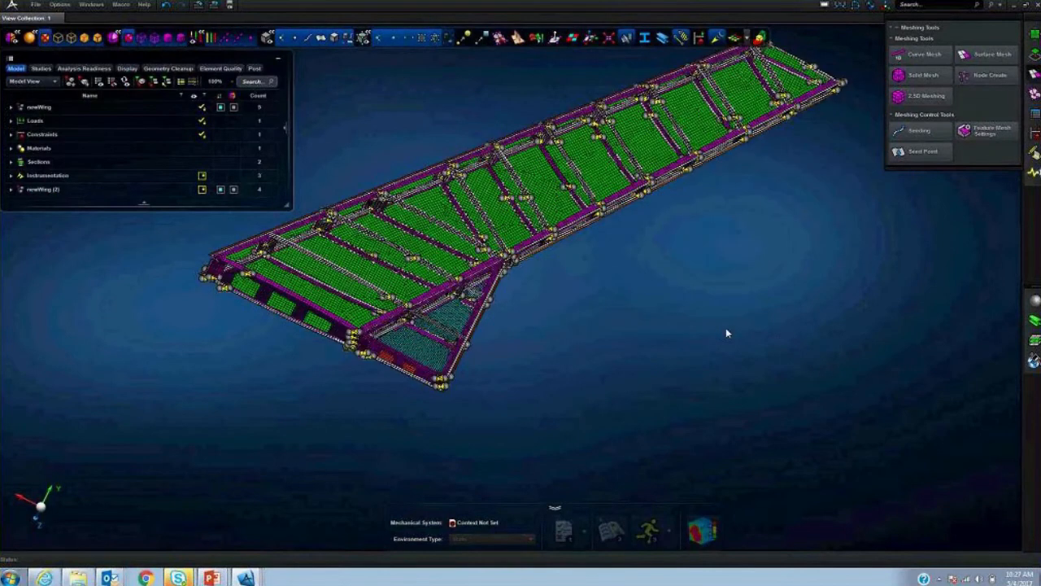
- Switch to the PowerPoint presentation and advance to the Custom De-featuring slide
{"action": "key", "text": "alt+Tab"}
{"action": "key", "text": "alt+Tab"}
{"action": "key", "text": "alt+Tab"}
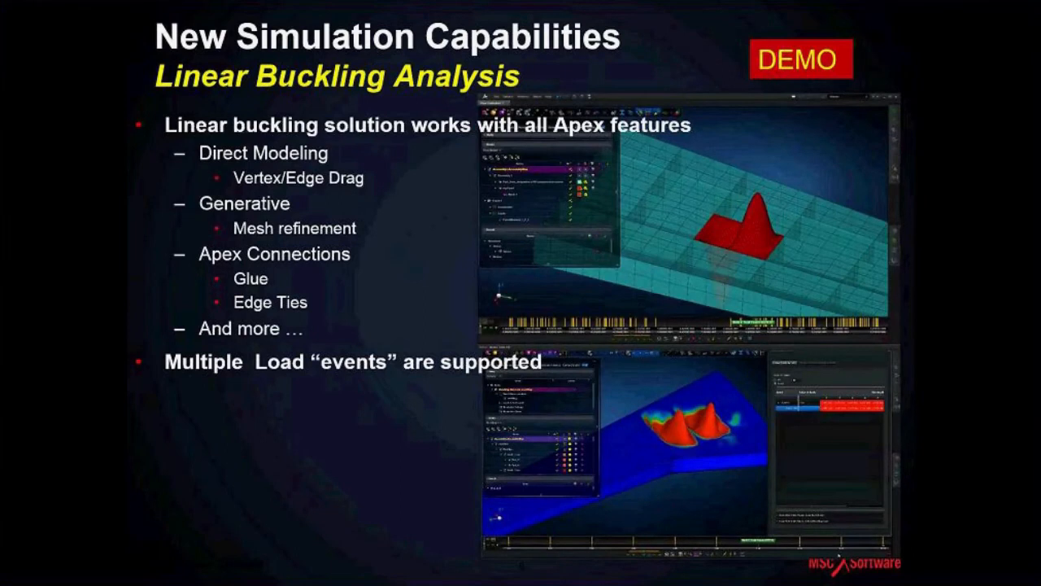
{"action": "key", "text": "Right"}
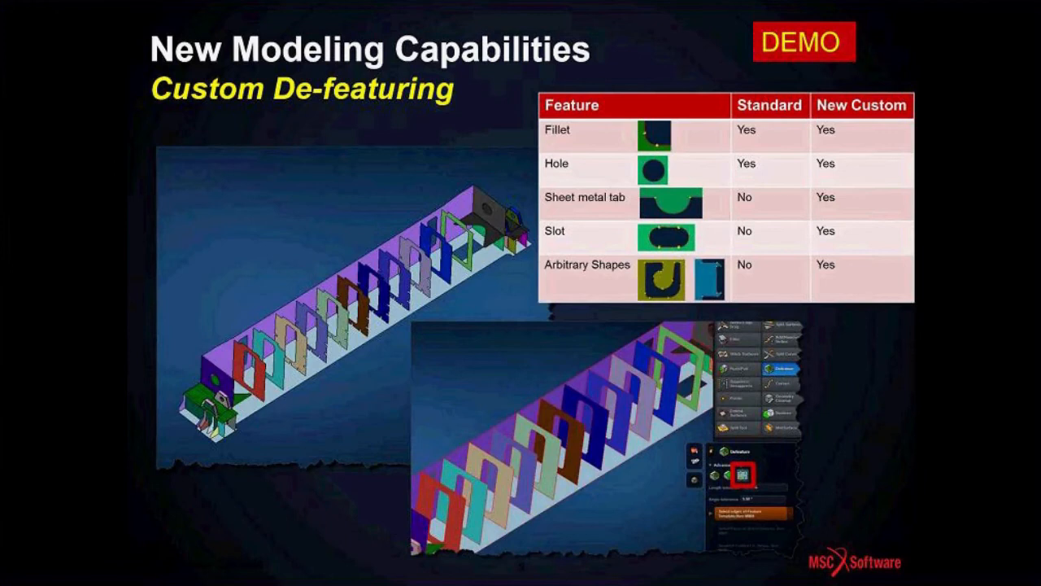
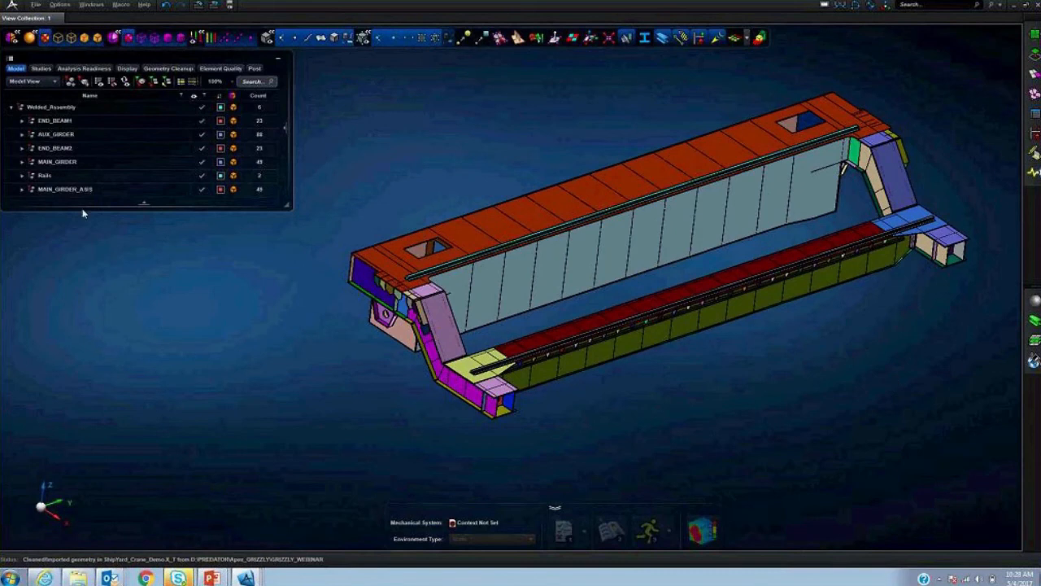
- Show only the MAIN_GIRDER_ASIS part of the welded crane assembly
{"action": "left_click", "coordinate": [65, 189]}
{"action": "right_click", "coordinate": [65, 192]}
{"action": "left_click", "coordinate": [89, 246]}
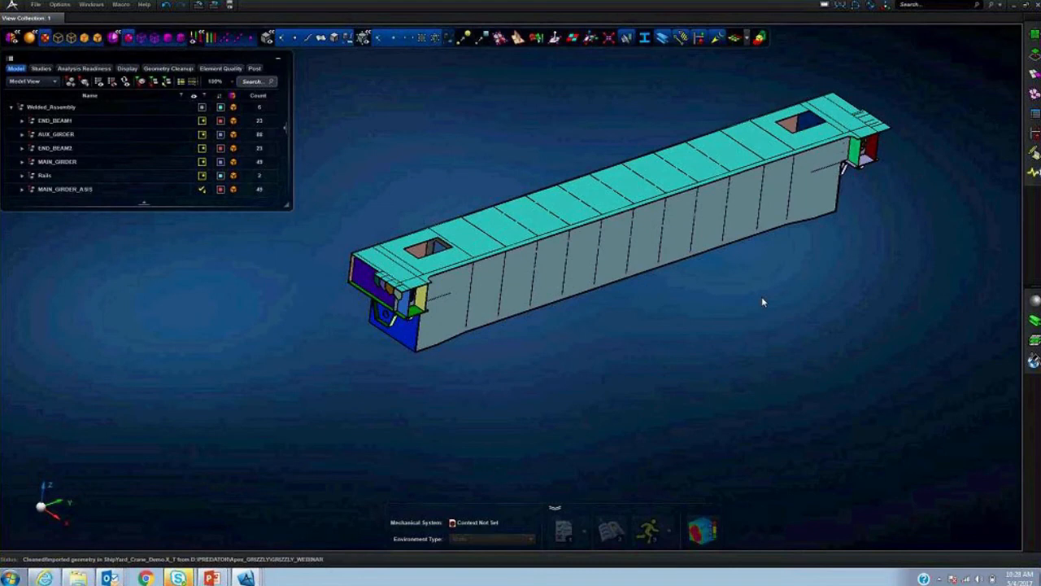
- Hide the long side plate and the top plate of MAIN_GIRDER_ASIS and examine the internal bulkheads and their cutouts
{"action": "left_click", "coordinate": [703, 247]}
{"action": "right_click", "coordinate": [703, 250]}
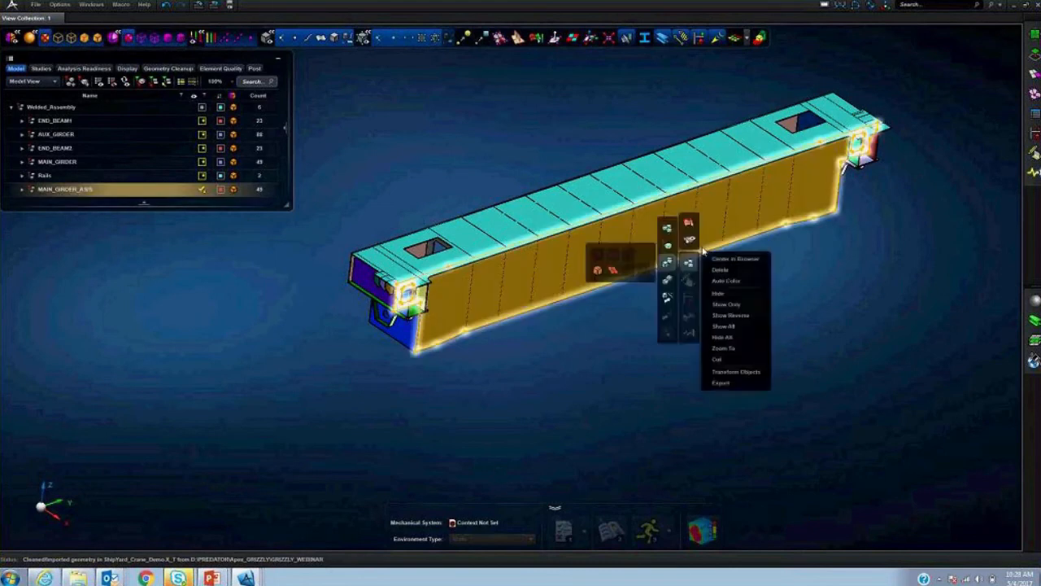
{"action": "left_click", "coordinate": [732, 305]}
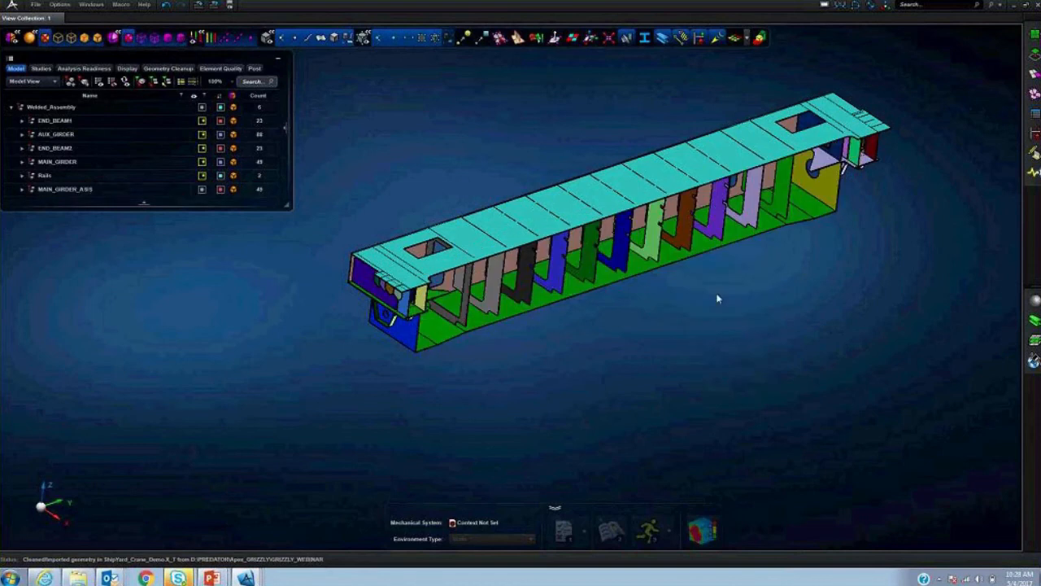
{"action": "left_click", "coordinate": [711, 183]}
{"action": "right_click", "coordinate": [711, 182]}
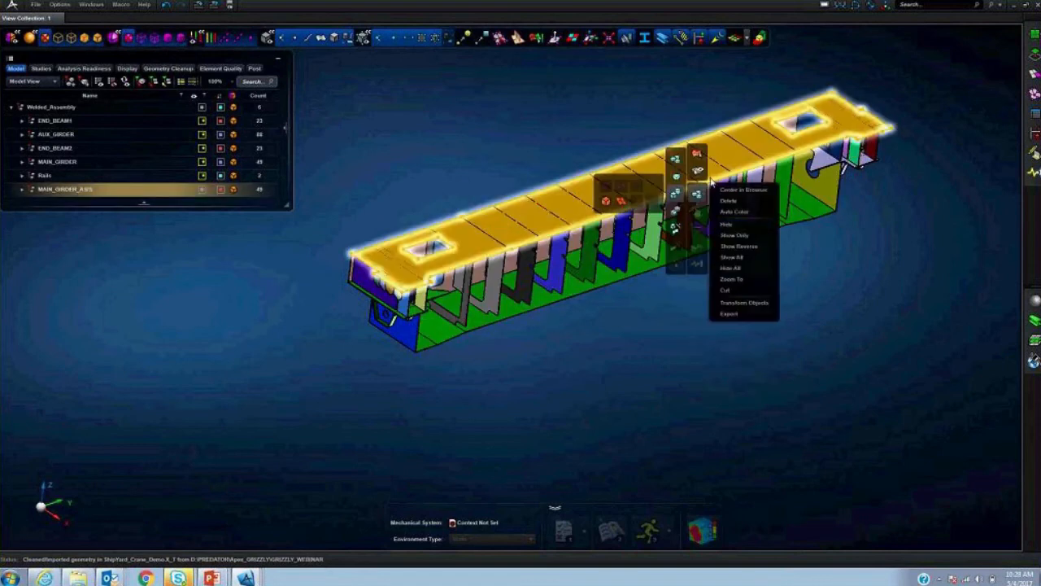
{"action": "left_click", "coordinate": [726, 234]}
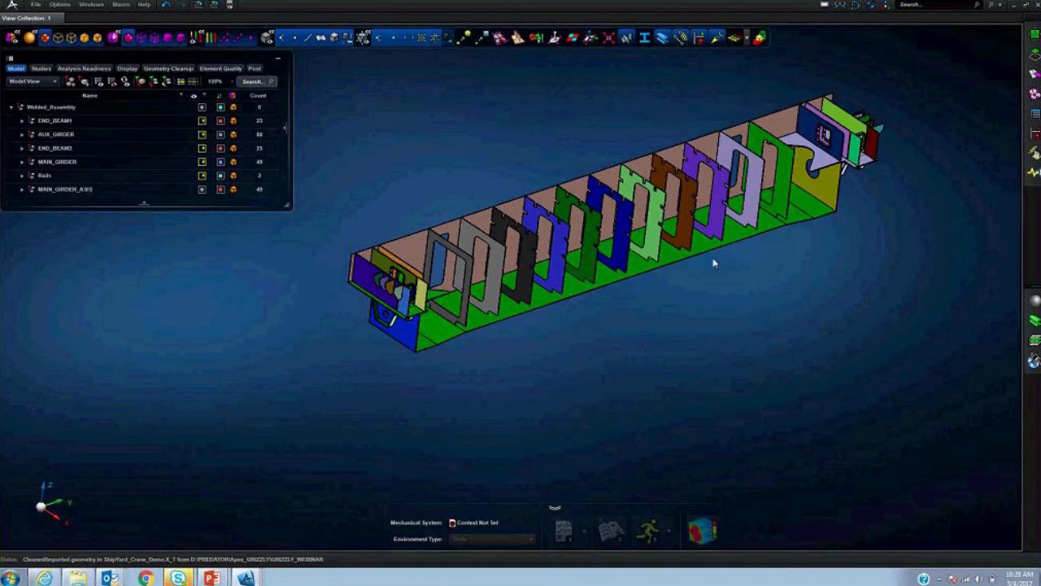
{"action": "scroll", "coordinate": [685, 239], "scroll_direction": "up", "scroll_amount": 3}
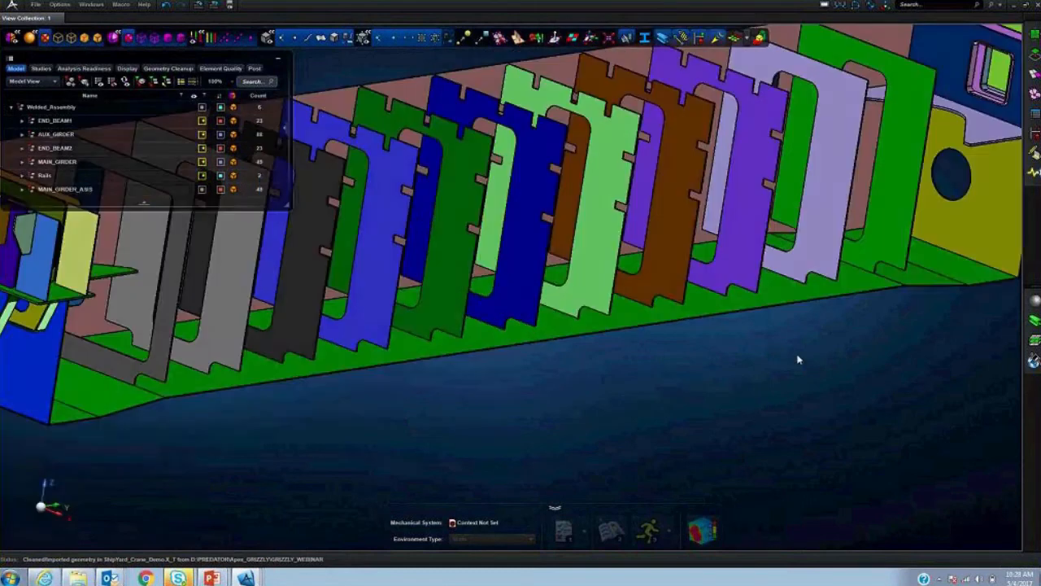
{"action": "middle_click_drag", "start_coordinate": [798, 359], "coordinate": [799, 366]}
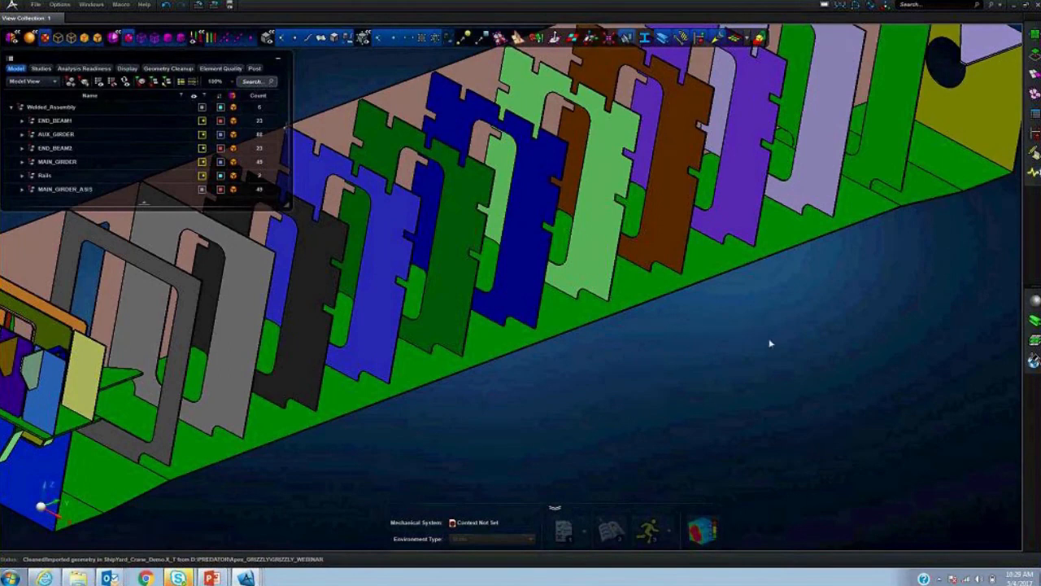
{"action": "scroll", "coordinate": [748, 358], "scroll_direction": "down", "scroll_amount": 5}
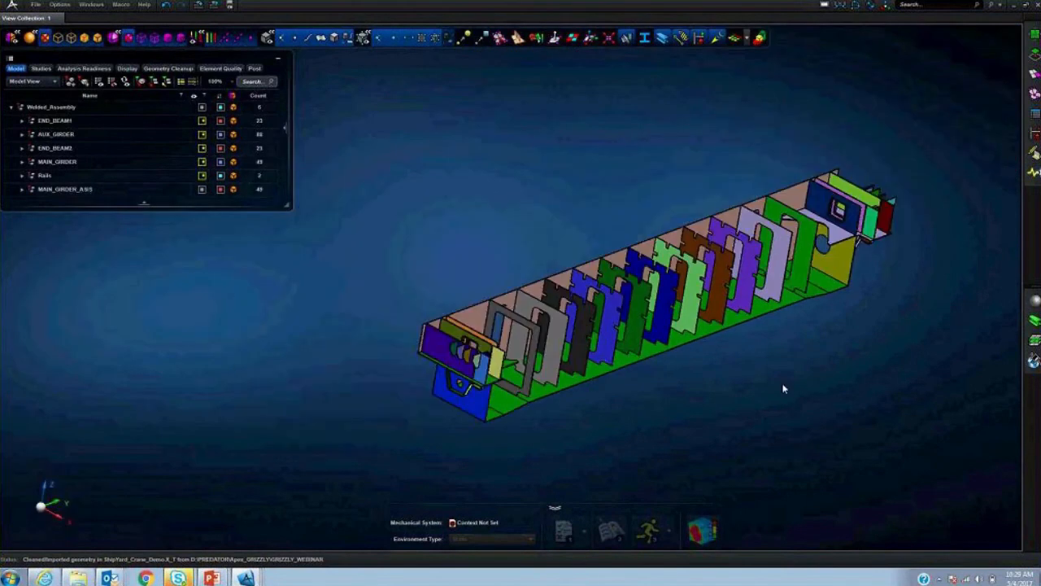
{"action": "middle_click_drag", "start_coordinate": [782, 384], "coordinate": [761, 346]}
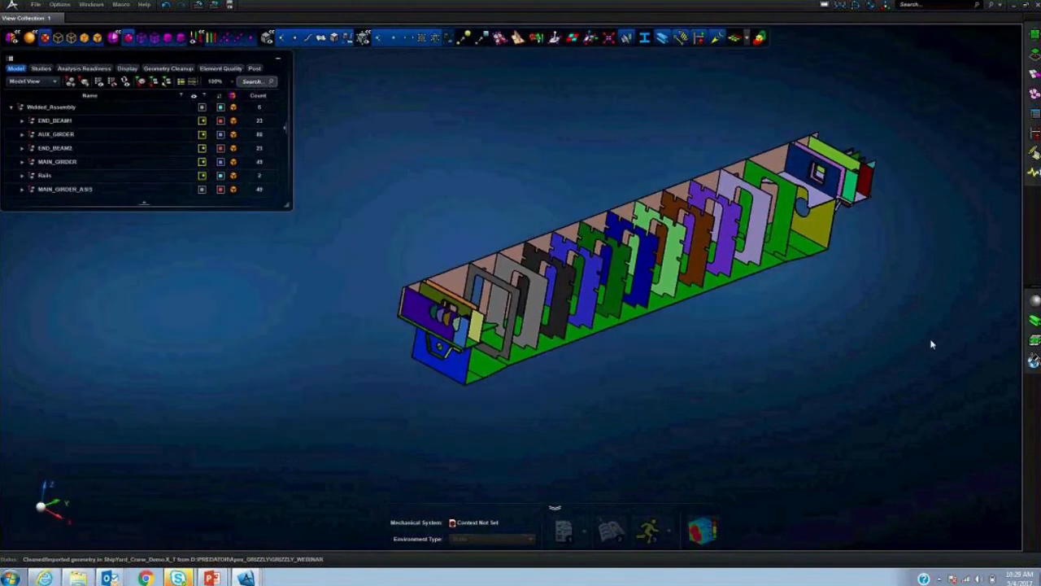
- Restore the display of all plates in MAIN_GIRDER_ASIS
{"action": "left_click", "coordinate": [72, 190]}
{"action": "right_click", "coordinate": [71, 190]}
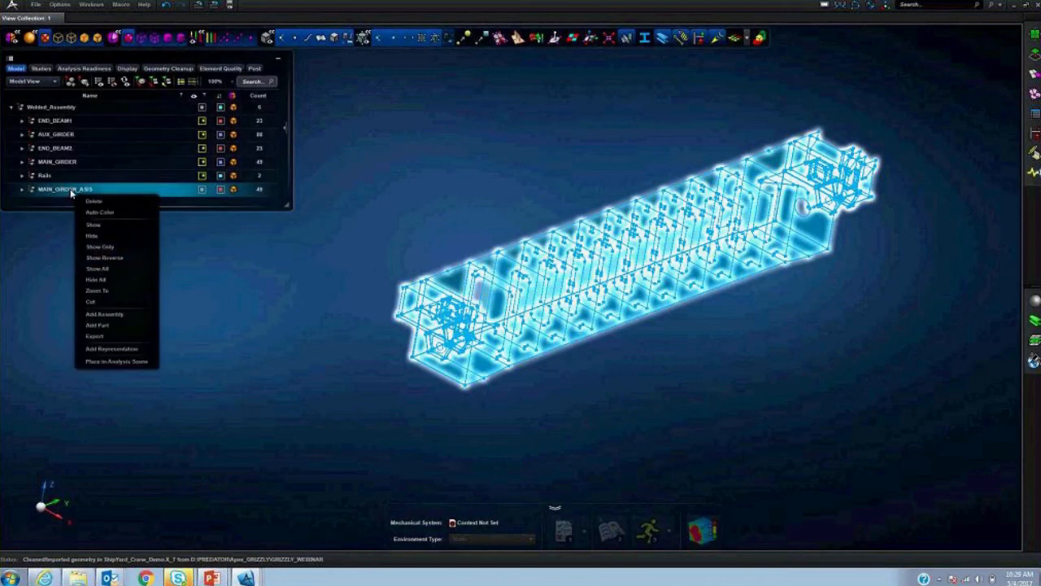
{"action": "left_click", "coordinate": [102, 256]}
{"action": "middle_click_drag", "start_coordinate": [860, 378], "coordinate": [743, 365]}
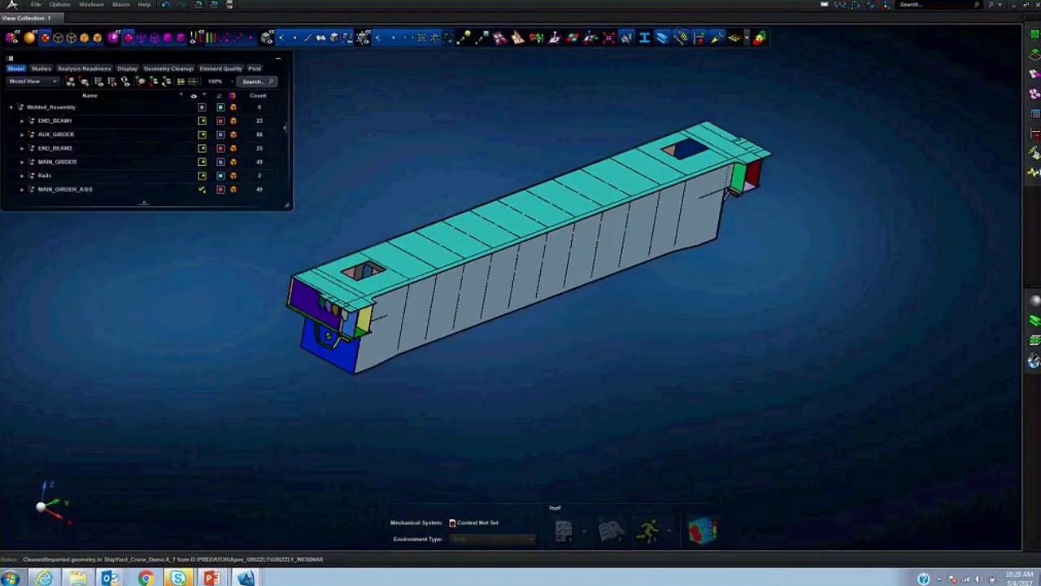
- Extract midsurfaces from all the girder solids with the automatic constant-thickness MidSurface method and thickness auto-assignment enabled
{"action": "left_click", "coordinate": [1034, 57]}
{"action": "left_click", "coordinate": [989, 199]}
{"action": "scroll", "coordinate": [781, 338], "scroll_direction": "down", "scroll_amount": 4}
{"action": "middle_click_drag", "start_coordinate": [788, 346], "coordinate": [767, 318]}
{"action": "left_click", "coordinate": [917, 280]}
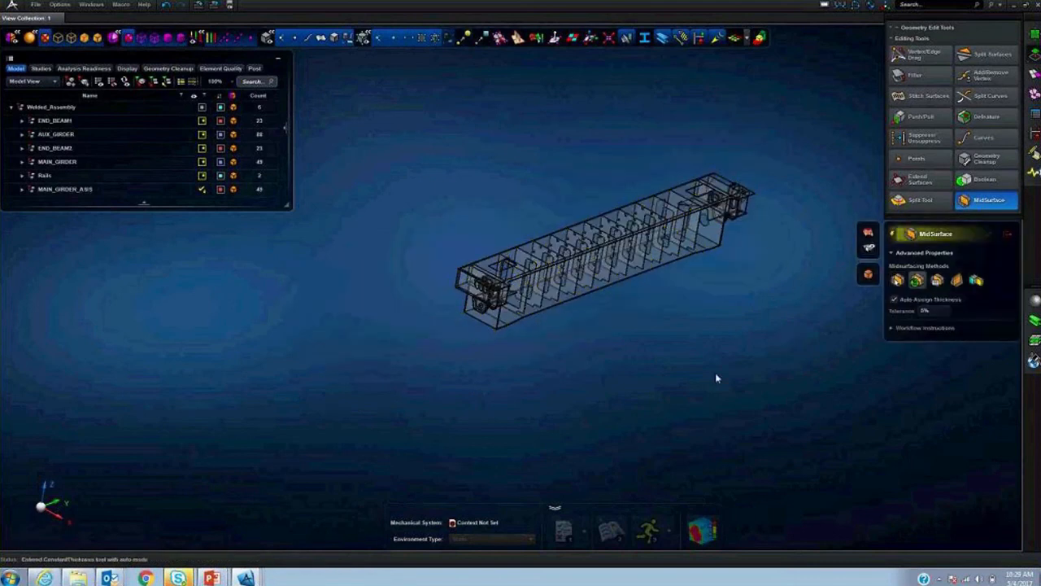
{"action": "left_click_drag", "start_coordinate": [379, 102], "coordinate": [798, 363]}
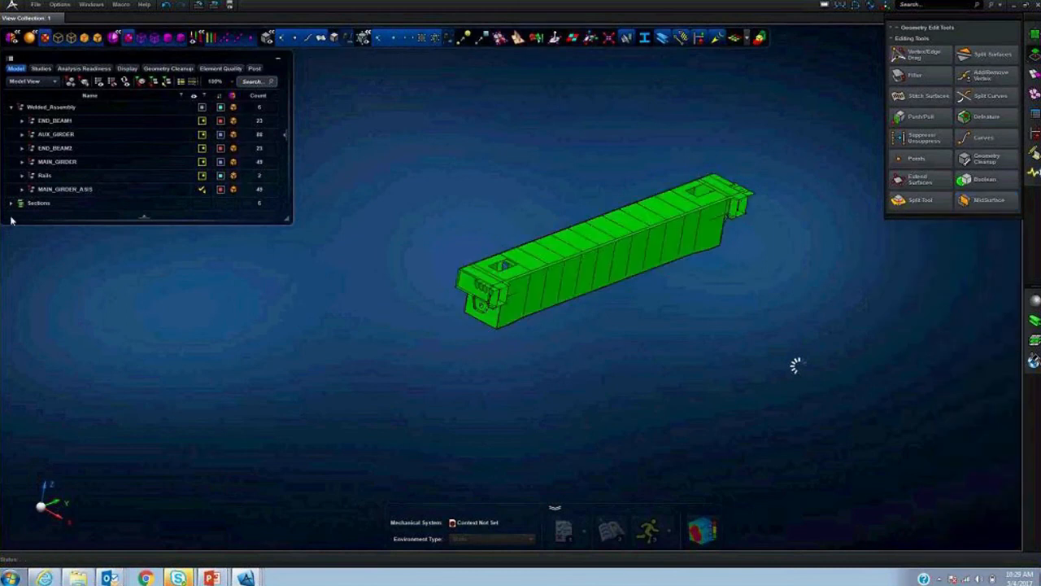
- Apply Auto Color to the midsurfaces of MAIN_GIRDER_ASIS and view the recoloured girder closer
{"action": "left_click", "coordinate": [86, 189]}
{"action": "right_click", "coordinate": [86, 190]}
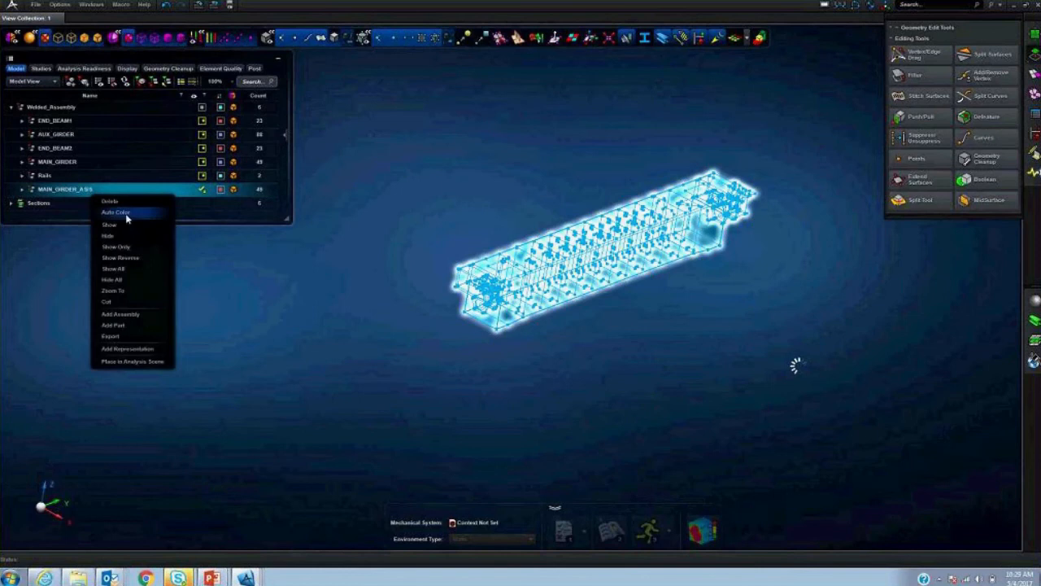
{"action": "left_click", "coordinate": [128, 224]}
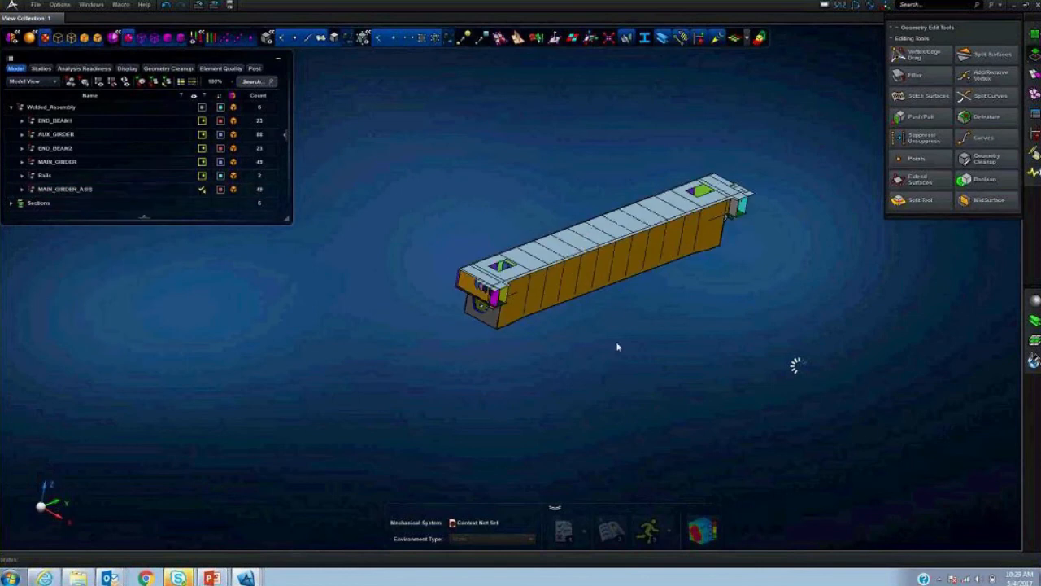
{"action": "scroll", "coordinate": [626, 309], "scroll_direction": "up", "scroll_amount": 5}
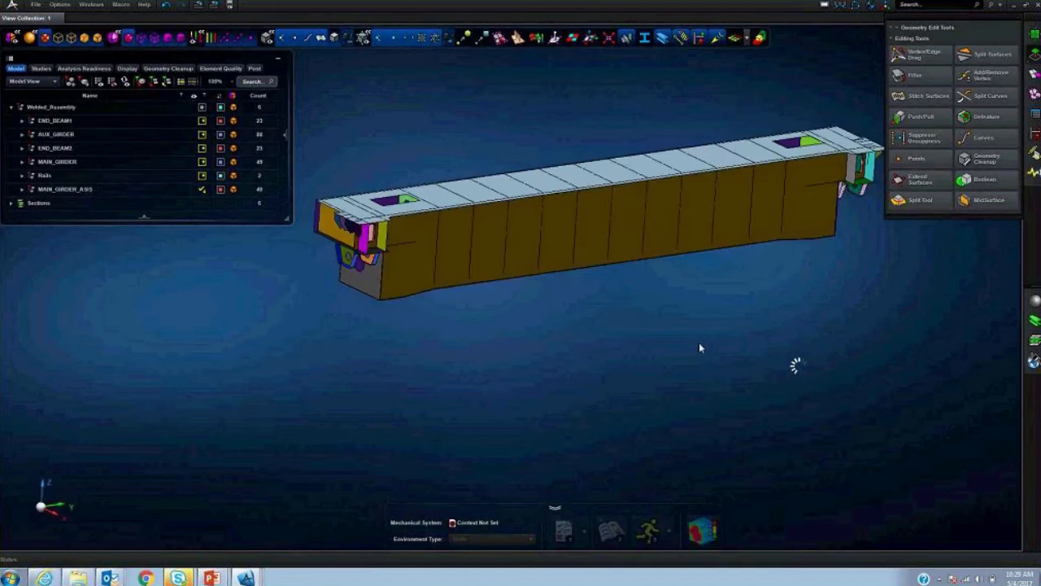
- Set the custom Defeature length tolerance to 60% and the angle tolerance to 10° for the girder's internal bulkheads
{"action": "middle_click_drag", "start_coordinate": [701, 347], "coordinate": [676, 351]}
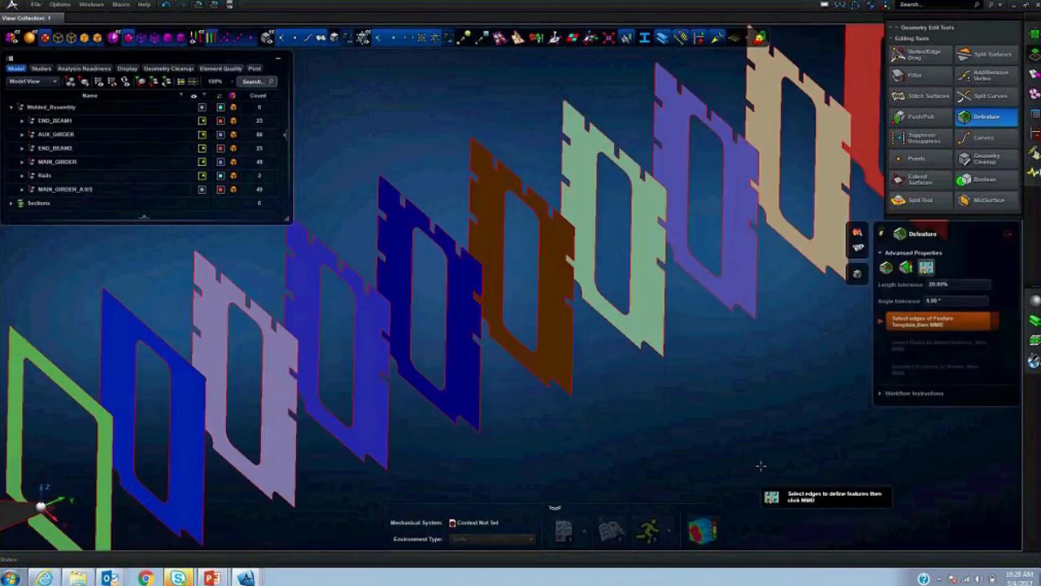
{"action": "double_click", "coordinate": [959, 283]}
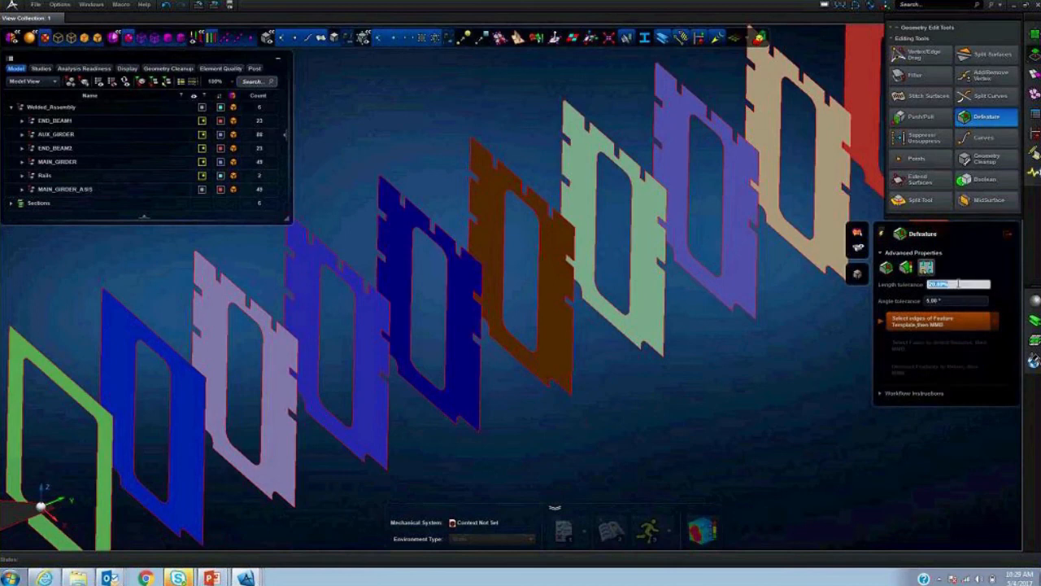
{"action": "type", "text": "60"}
{"action": "key", "text": "Return"}
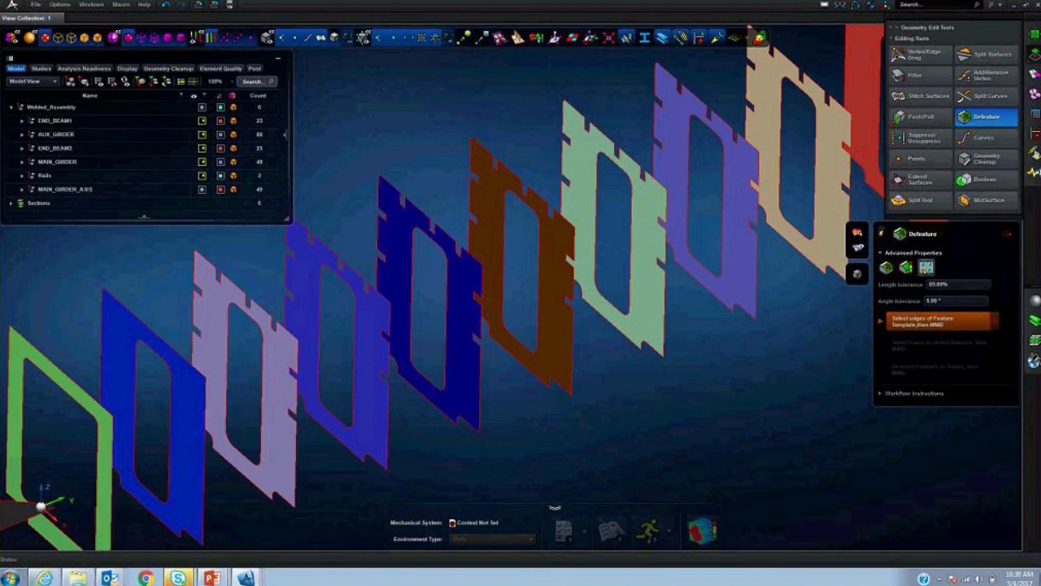
{"action": "left_click", "coordinate": [954, 302]}
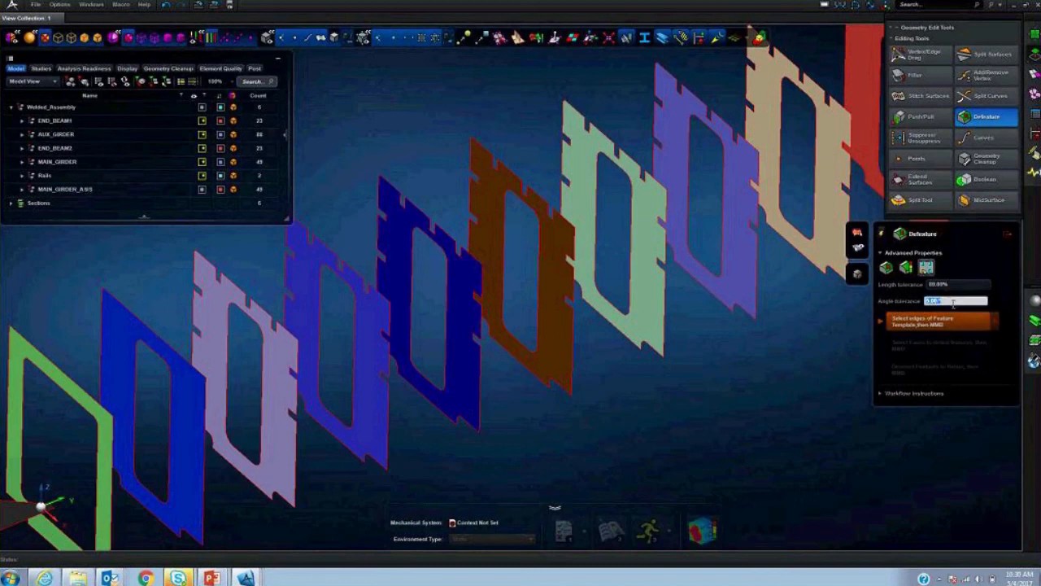
{"action": "type", "text": "10"}
{"action": "key", "text": "Return"}
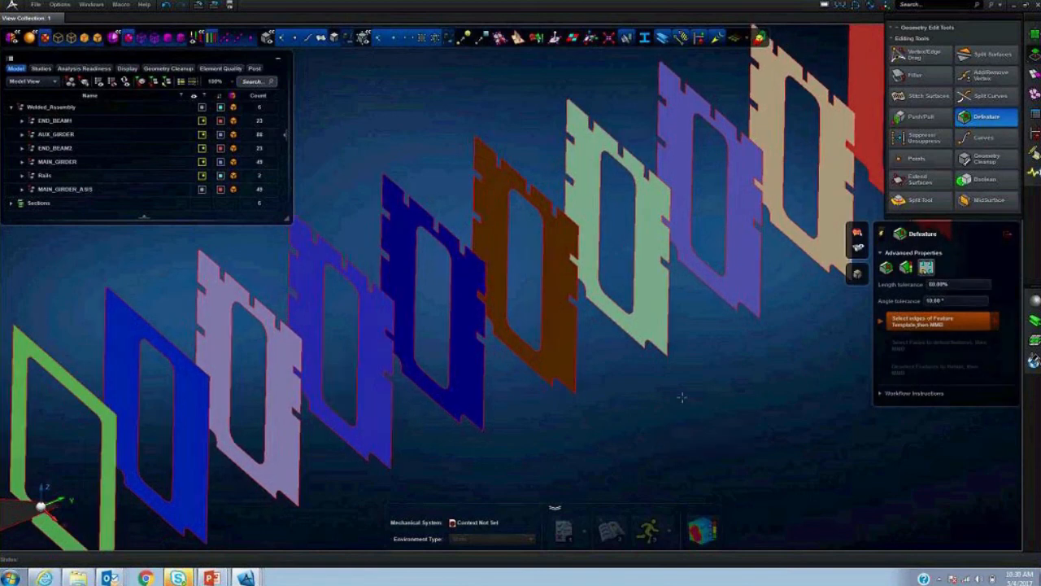
- Define the feature template from the edges of the first notch along the dark blue bulkhead's upper edge
{"action": "middle_click_drag", "start_coordinate": [681, 395], "coordinate": [817, 396]}
{"action": "scroll", "coordinate": [530, 196], "scroll_direction": "up", "scroll_amount": 5}
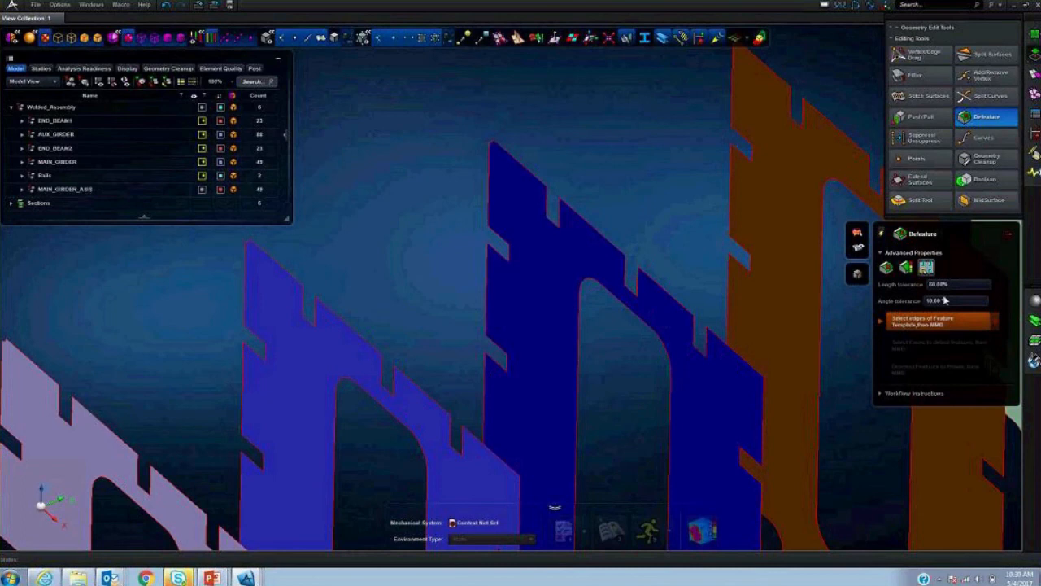
{"action": "left_click_drag", "start_coordinate": [536, 171], "coordinate": [581, 233]}
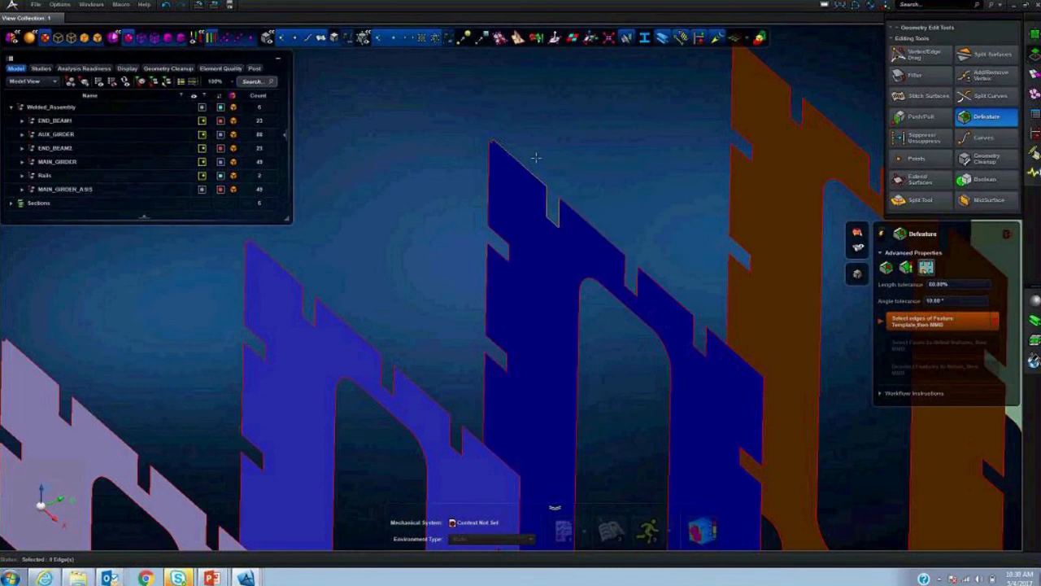
{"action": "middle_click", "coordinate": [584, 159]}
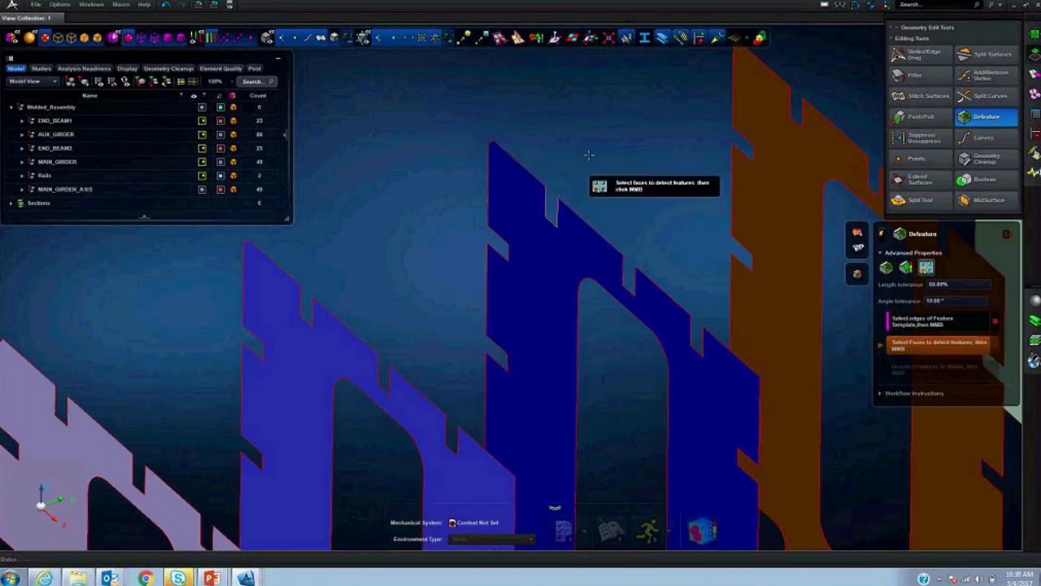
- Detect features matching the notch template on the faces of all the bulkheads and inspect the detected notches closer
{"action": "scroll", "coordinate": [587, 157], "scroll_direction": "down", "scroll_amount": 3}
{"action": "middle_click_drag", "start_coordinate": [587, 158], "coordinate": [552, 219]}
{"action": "left_click_drag", "start_coordinate": [334, 99], "coordinate": [809, 366]}
{"action": "middle_click", "coordinate": [641, 323]}
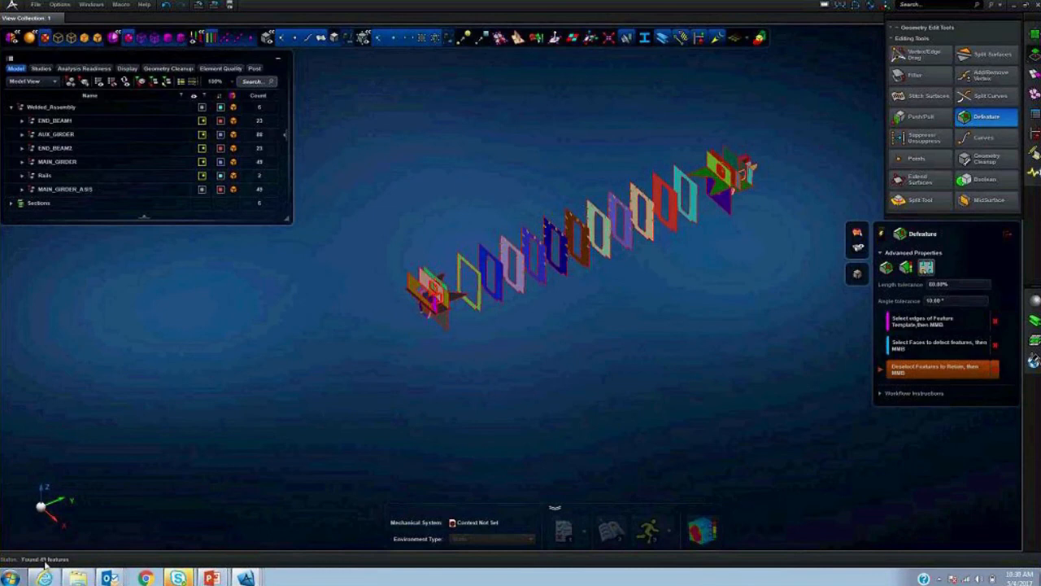
{"action": "scroll", "coordinate": [697, 353], "scroll_direction": "up", "scroll_amount": 5}
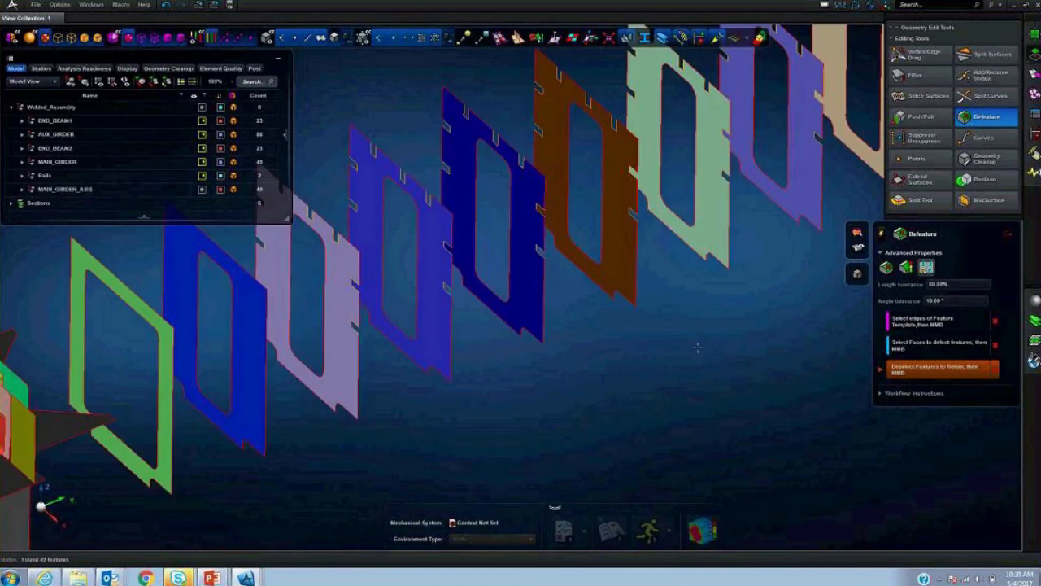
{"action": "middle_click_drag", "start_coordinate": [696, 353], "coordinate": [649, 437]}
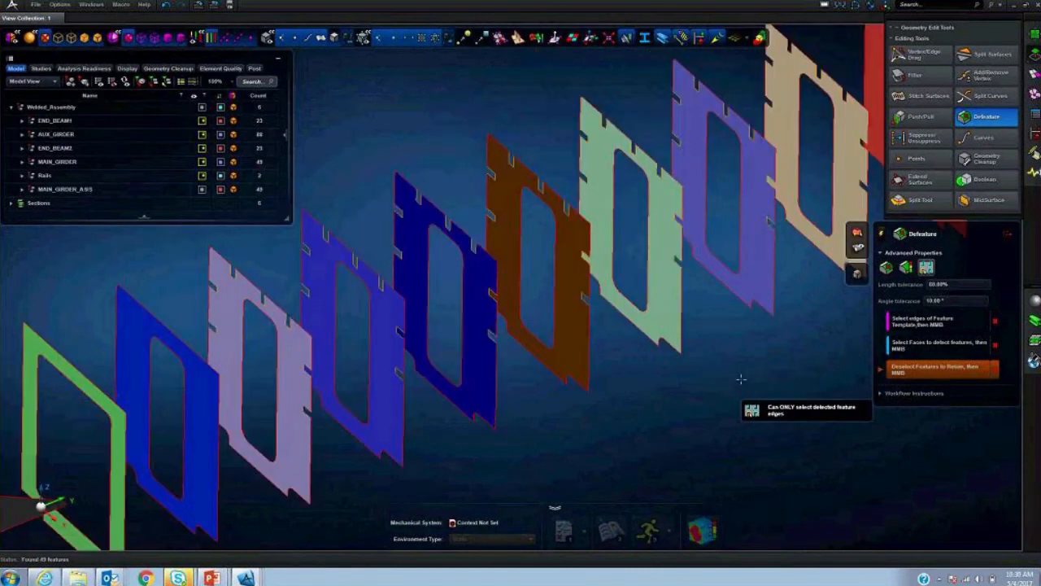
- Remove the detected rectangular edge notches from the frame plates, then define the light green plate's lower notch edges as the feature template
{"action": "middle_click", "coordinate": [741, 378]}
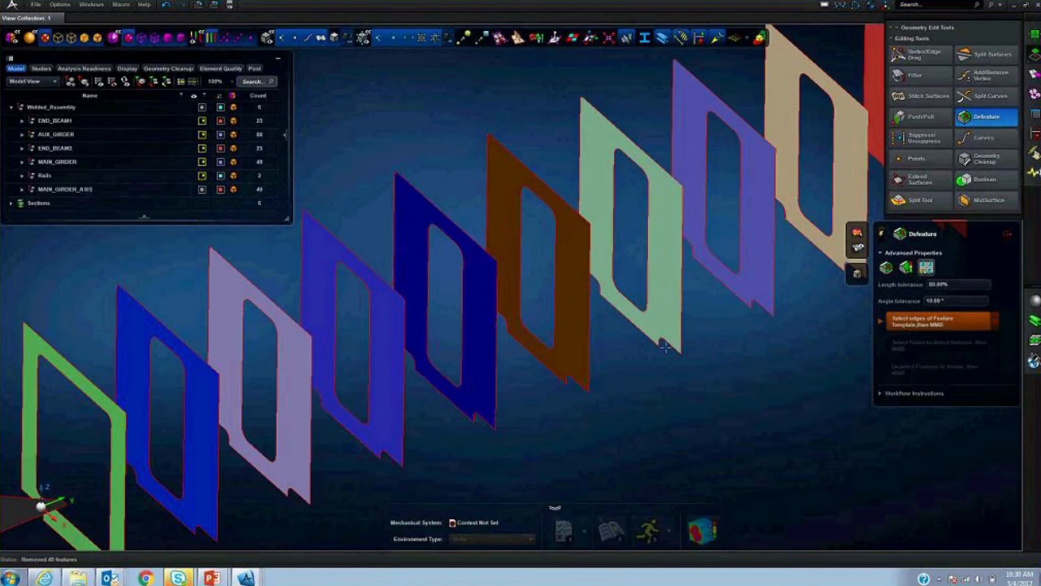
{"action": "scroll", "coordinate": [665, 346], "scroll_direction": "up", "scroll_amount": 5}
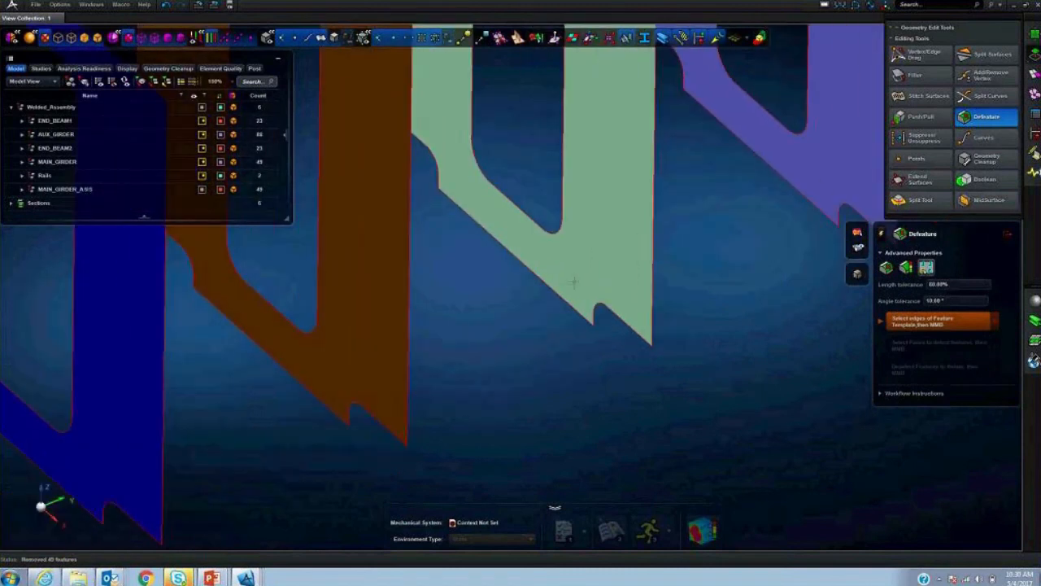
{"action": "left_click", "coordinate": [656, 308]}
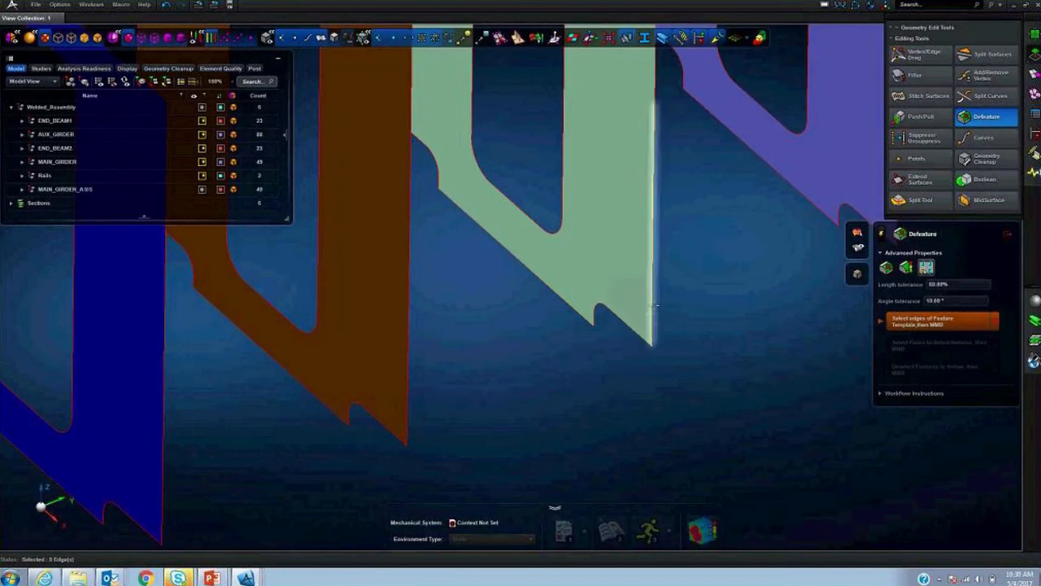
{"action": "left_click", "coordinate": [655, 306]}
{"action": "left_click", "coordinate": [564, 296]}
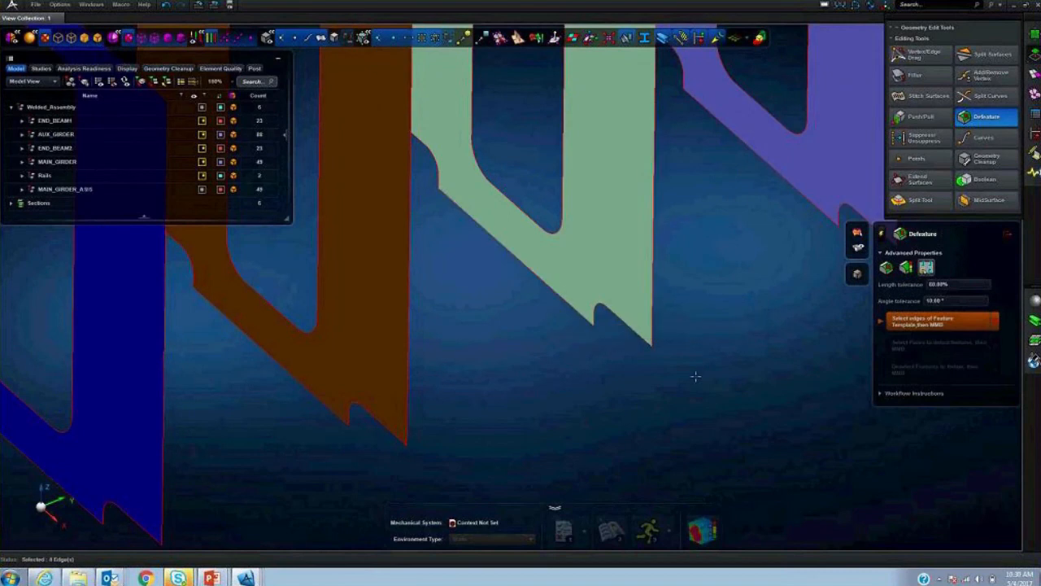
{"action": "middle_click", "coordinate": [707, 383]}
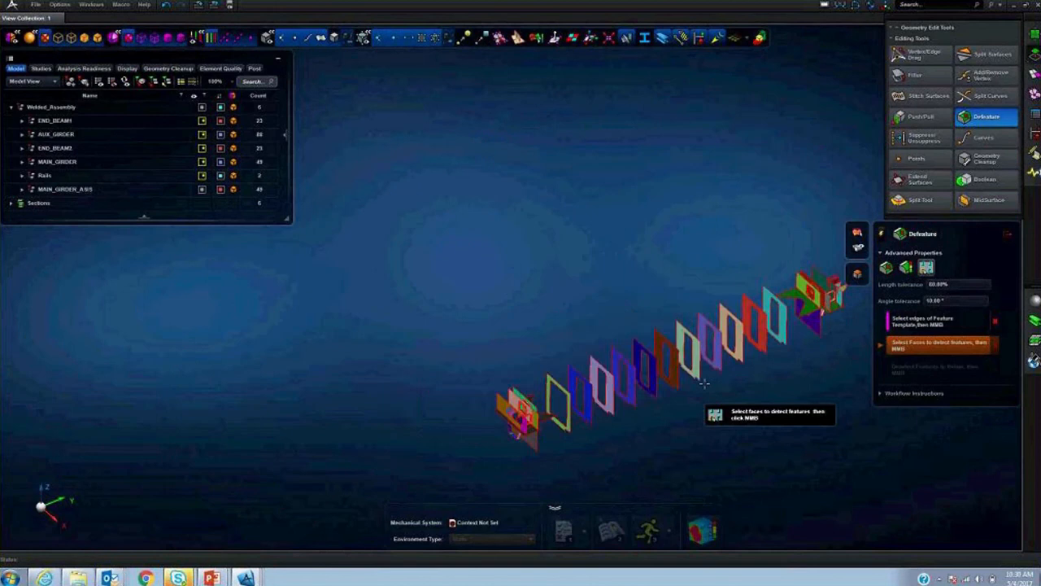
- Detect the matching lower notches across all main girder faces and remove every one of them
{"action": "left_click_drag", "start_coordinate": [346, 184], "coordinate": [785, 447]}
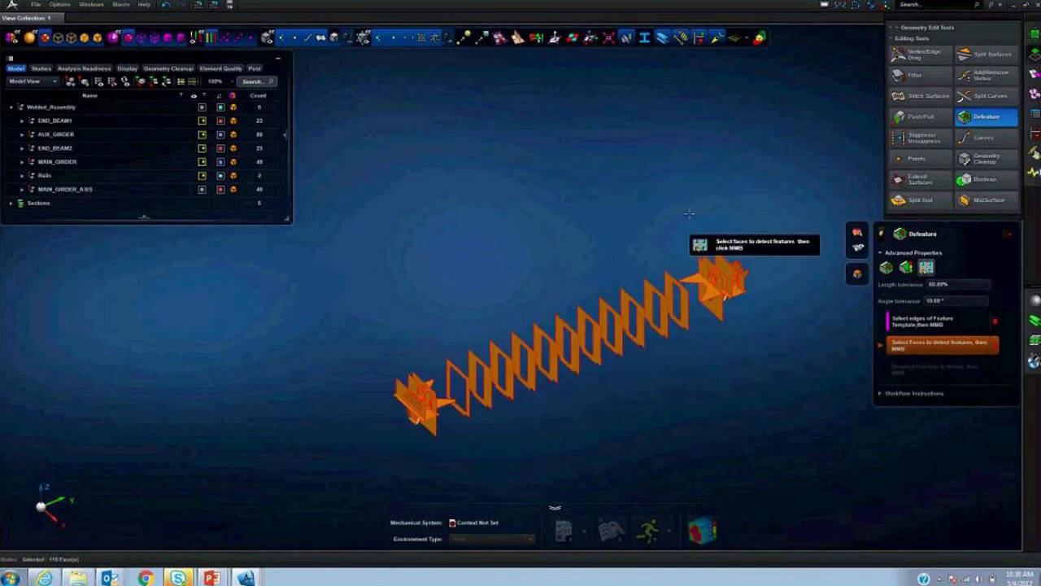
{"action": "middle_click", "coordinate": [605, 377]}
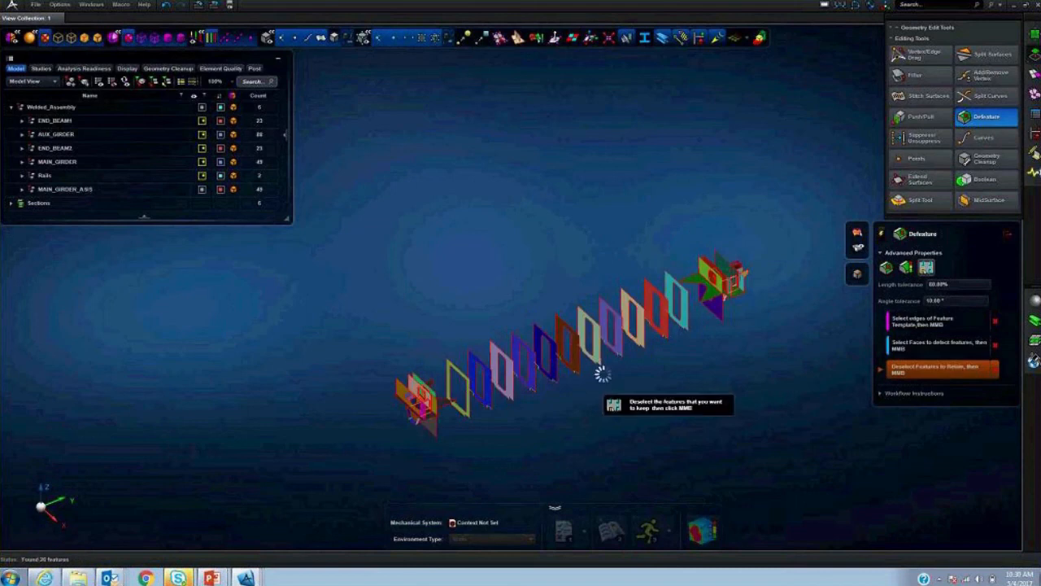
{"action": "scroll", "coordinate": [605, 376], "scroll_direction": "up", "scroll_amount": 5}
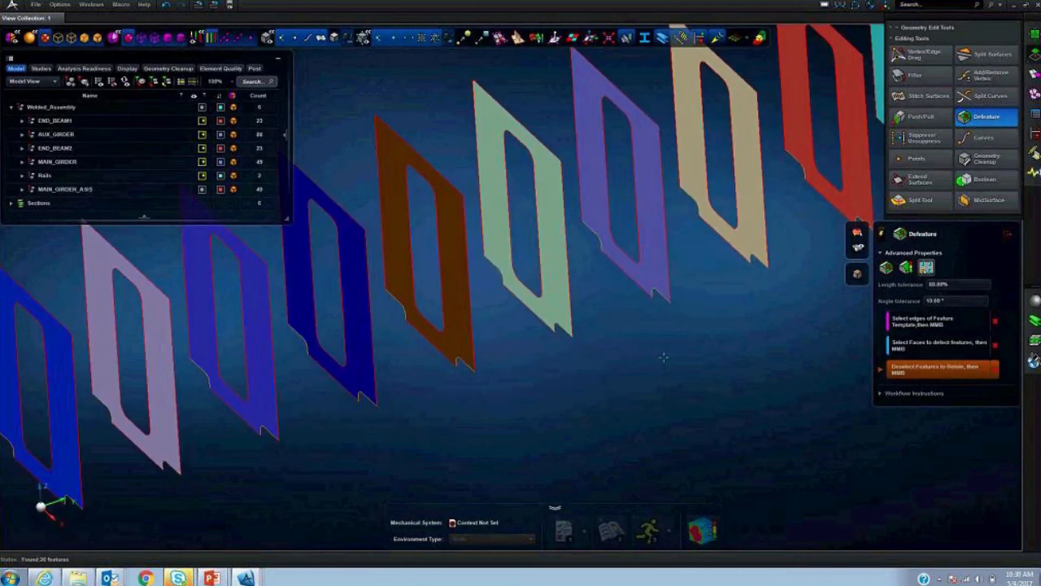
{"action": "middle_click", "coordinate": [641, 346]}
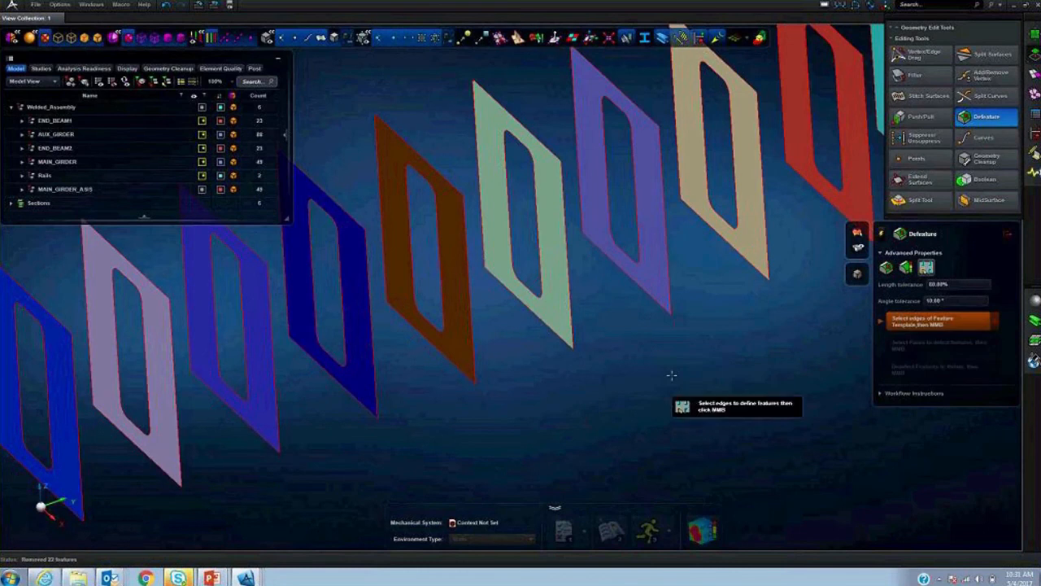
- Define the small notch edge at the brown plate's upper corner as the new feature template
{"action": "scroll", "coordinate": [398, 163], "scroll_direction": "down", "scroll_amount": 3}
{"action": "middle_click_drag", "start_coordinate": [398, 163], "coordinate": [709, 270]}
{"action": "scroll", "coordinate": [518, 274], "scroll_direction": "up", "scroll_amount": 5}
{"action": "scroll", "coordinate": [519, 274], "scroll_direction": "up", "scroll_amount": 6}
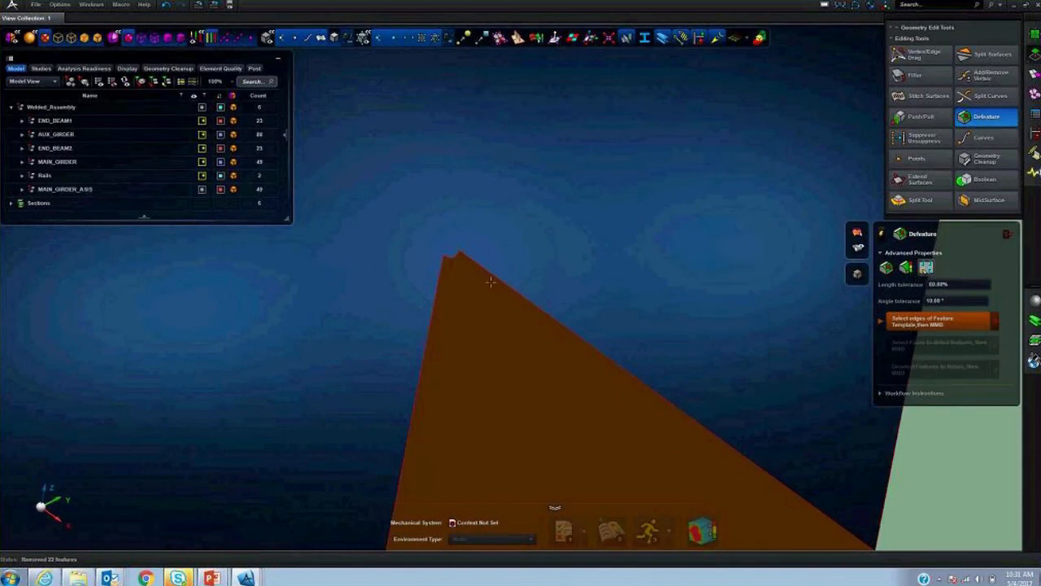
{"action": "left_click", "coordinate": [452, 255]}
{"action": "middle_click", "coordinate": [590, 245]}
- Detect the matching small corner notches across all girder faces and remove them
{"action": "scroll", "coordinate": [592, 245], "scroll_direction": "down", "scroll_amount": 10}
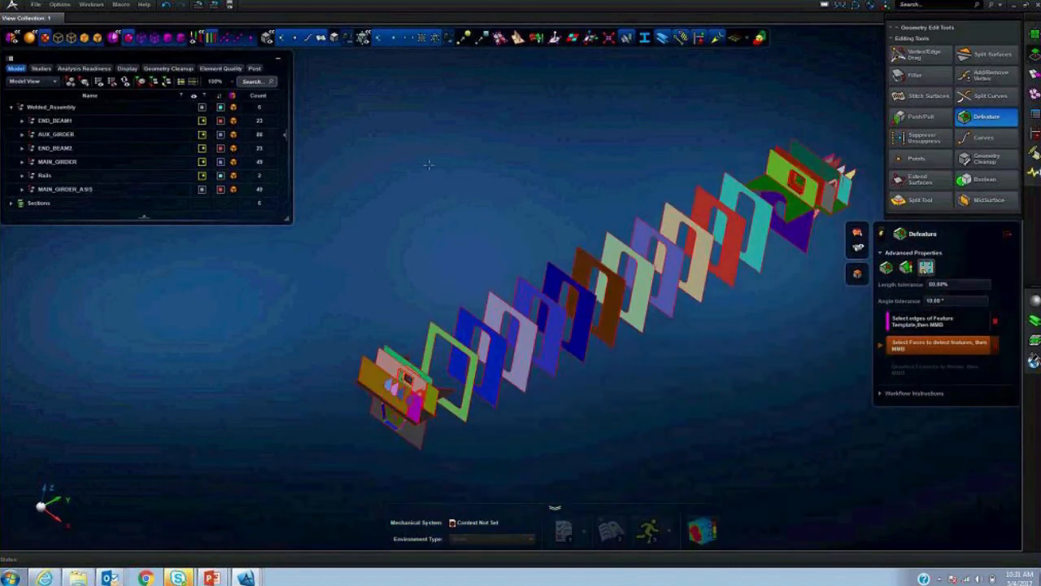
{"action": "scroll", "coordinate": [621, 294], "scroll_direction": "down", "scroll_amount": 4}
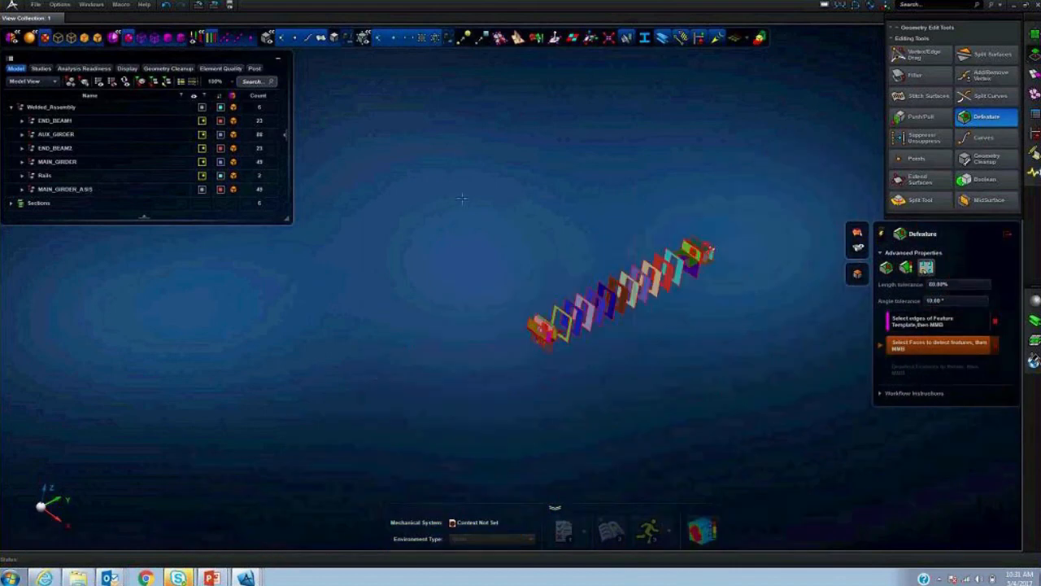
{"action": "middle_click", "coordinate": [761, 411]}
{"action": "scroll", "coordinate": [611, 221], "scroll_direction": "up", "scroll_amount": 6}
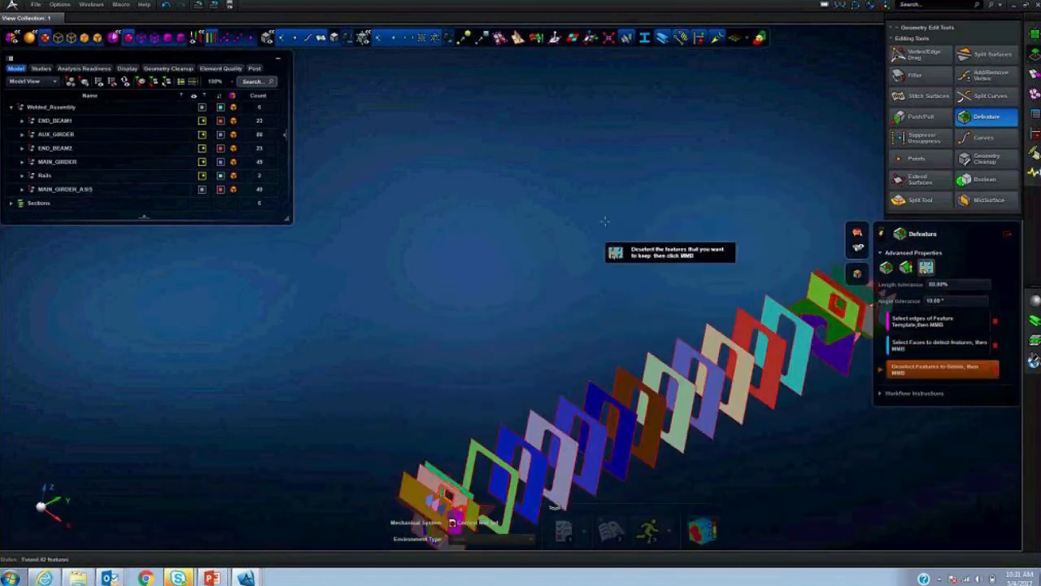
{"action": "scroll", "coordinate": [618, 290], "scroll_direction": "up", "scroll_amount": 5}
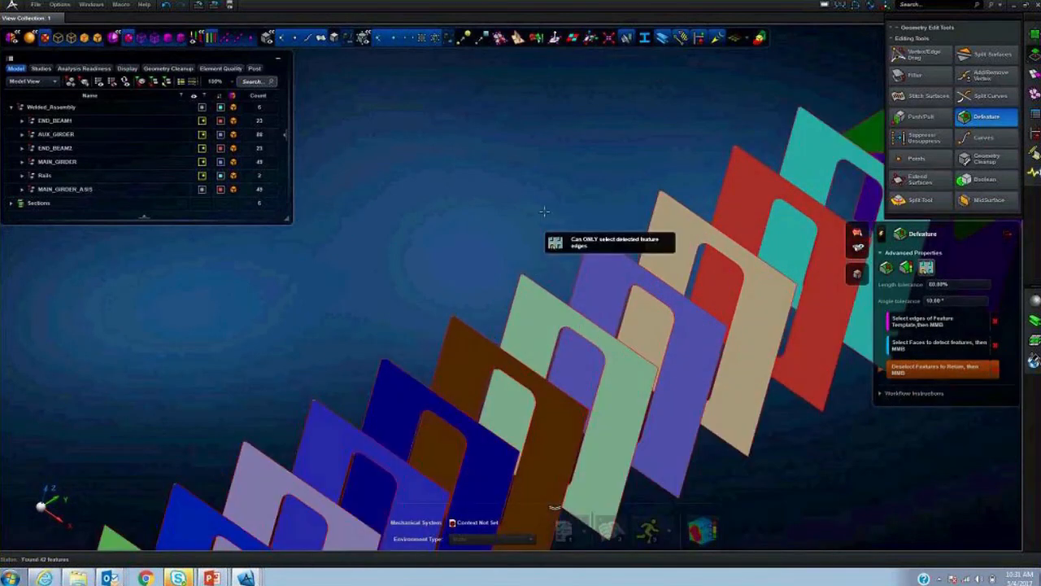
{"action": "middle_click", "coordinate": [544, 211]}
- Dismiss the e-mail notification and exit the Defeature tool
{"action": "scroll", "coordinate": [544, 211], "scroll_direction": "down", "scroll_amount": 5}
{"action": "middle_click_drag", "start_coordinate": [698, 377], "coordinate": [676, 374]}
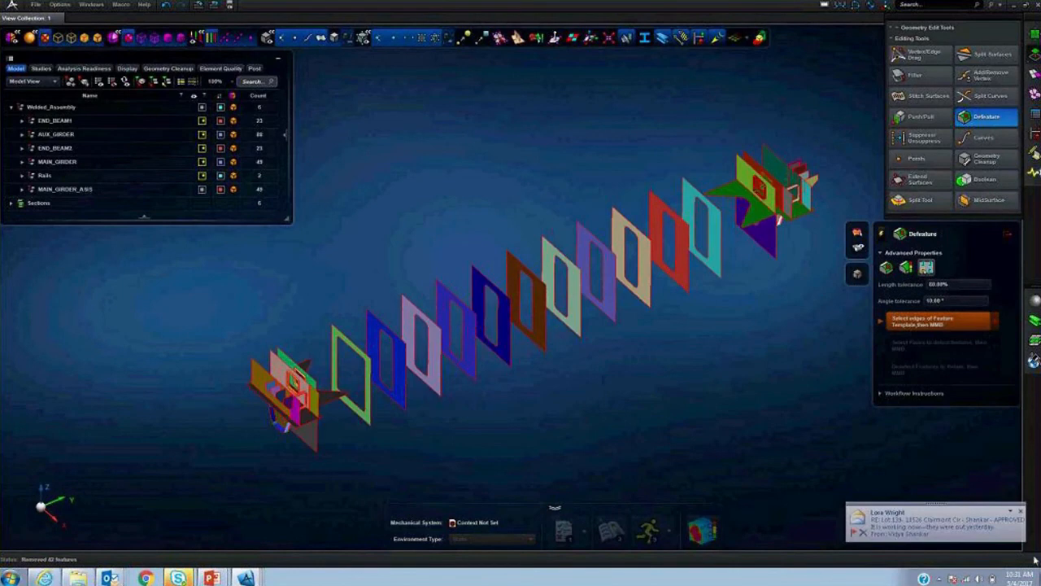
{"action": "left_click", "coordinate": [1021, 511]}
{"action": "middle_click_drag", "start_coordinate": [748, 357], "coordinate": [735, 361]}
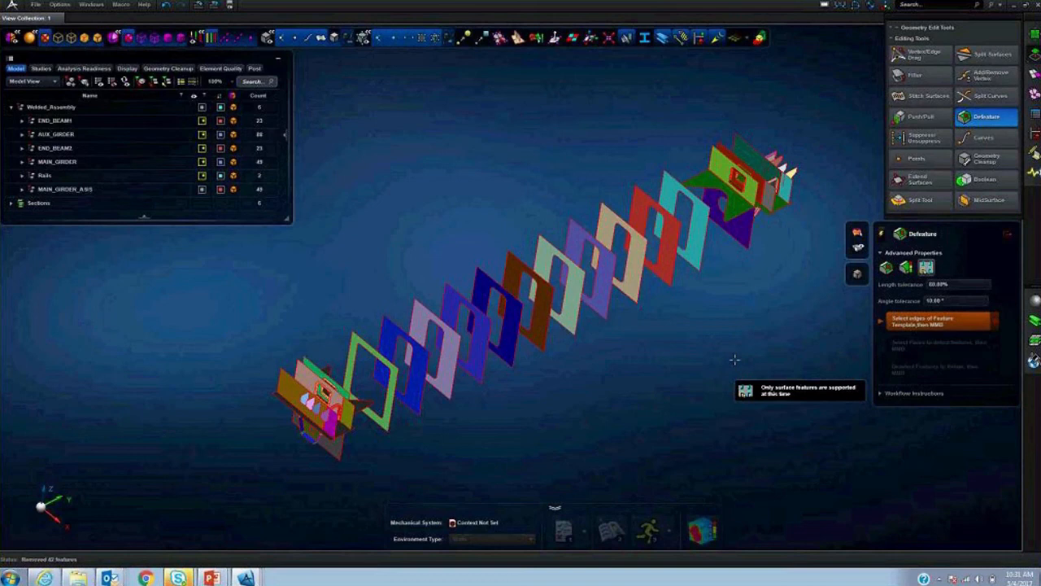
{"action": "scroll", "coordinate": [659, 306], "scroll_direction": "up", "scroll_amount": 3}
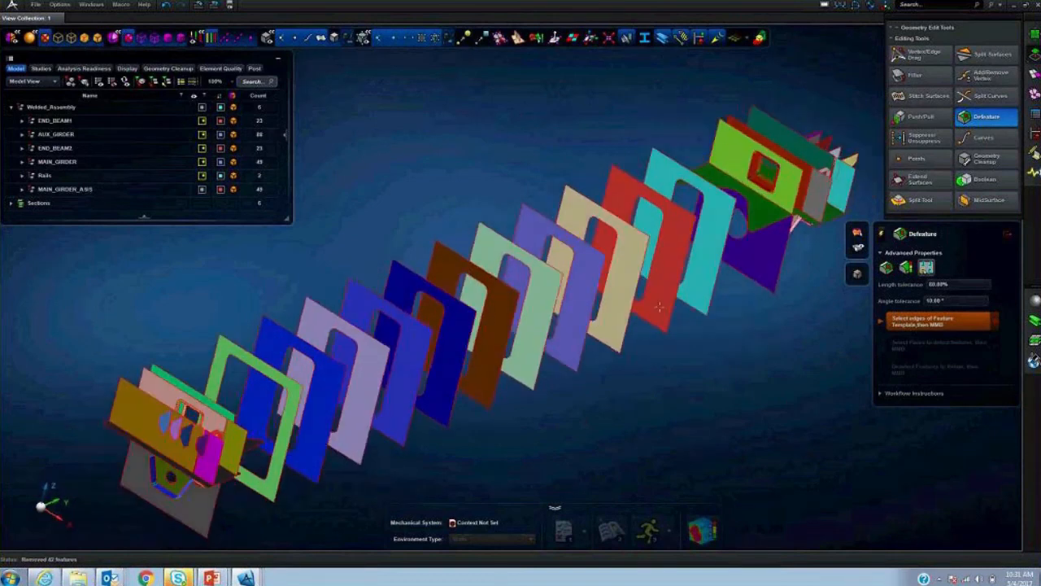
{"action": "middle_click_drag", "start_coordinate": [660, 307], "coordinate": [658, 305]}
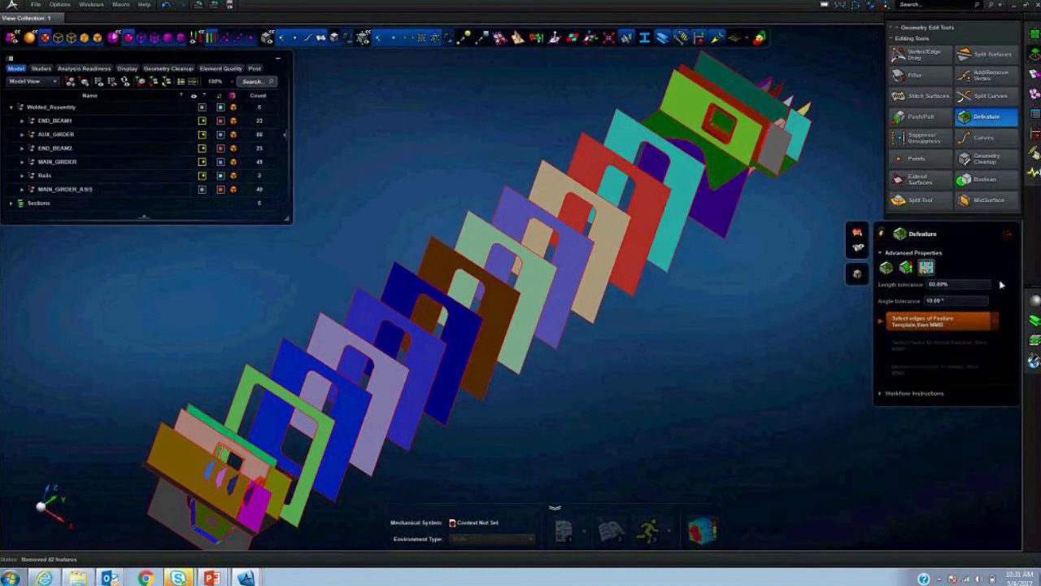
{"action": "left_click", "coordinate": [1008, 235]}
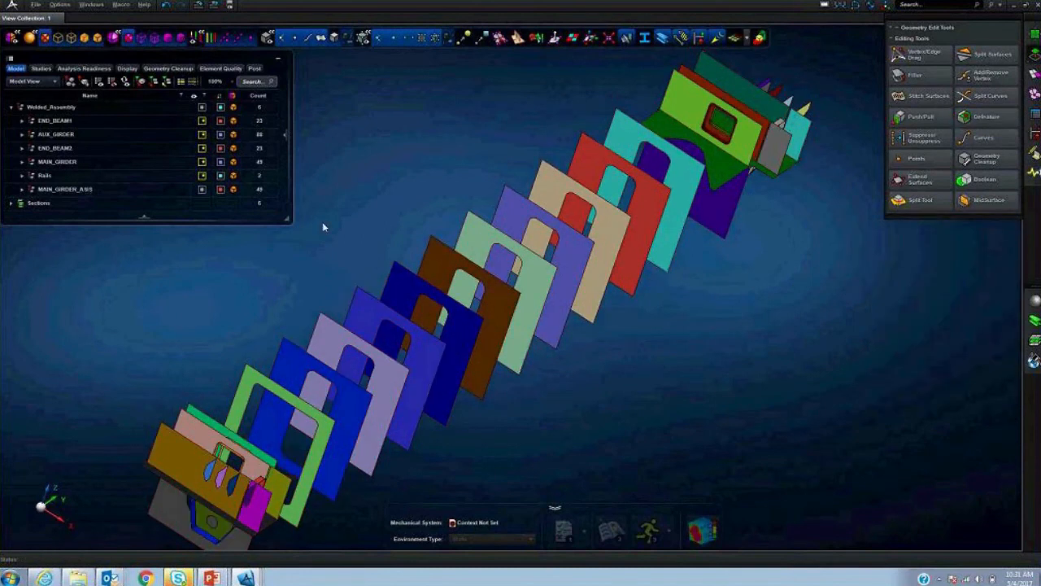
- Switch to the PowerPoint slideshow and advance to the Tie Connections slide
{"action": "key", "text": "alt+Tab"}
{"action": "key", "text": "alt+Tab"}
{"action": "key", "text": "alt+Tab"}
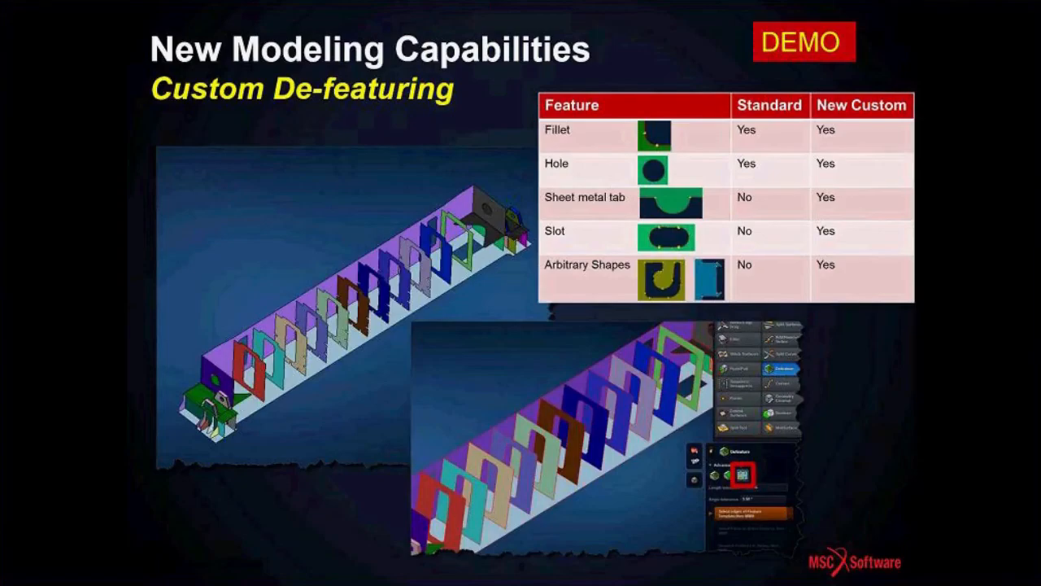
{"action": "key", "text": "Right"}
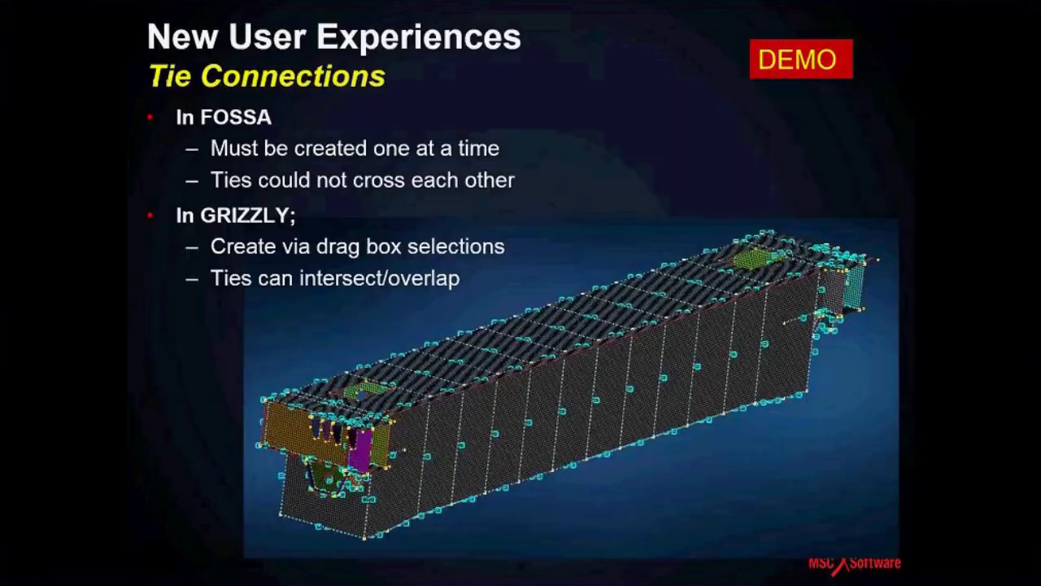
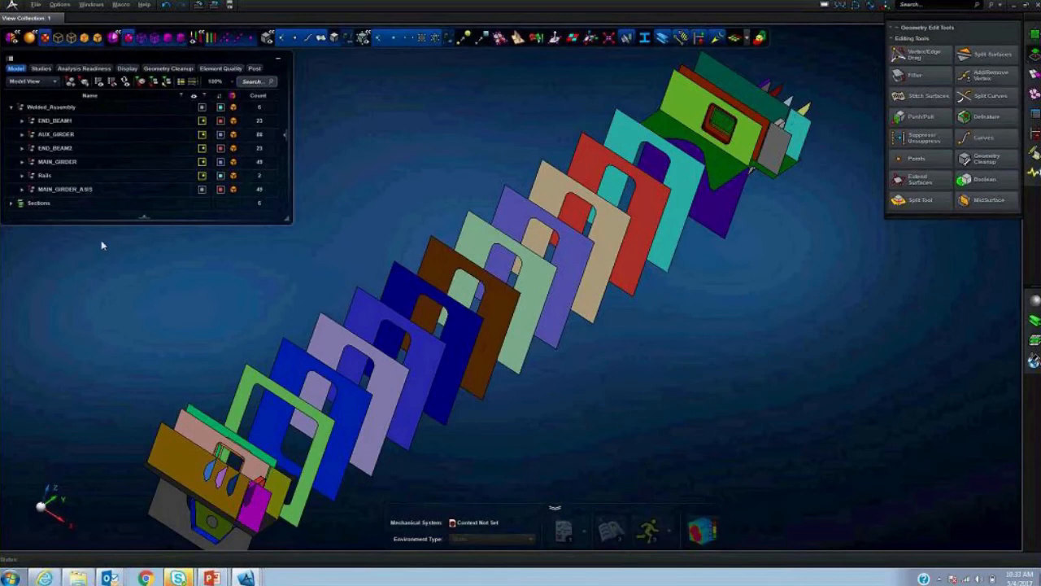
- Delete the MAIN_GIRDER_ASIS assembly and show all remaining parts of the welded assembly
{"action": "left_click", "coordinate": [65, 189]}
{"action": "right_click", "coordinate": [64, 191]}
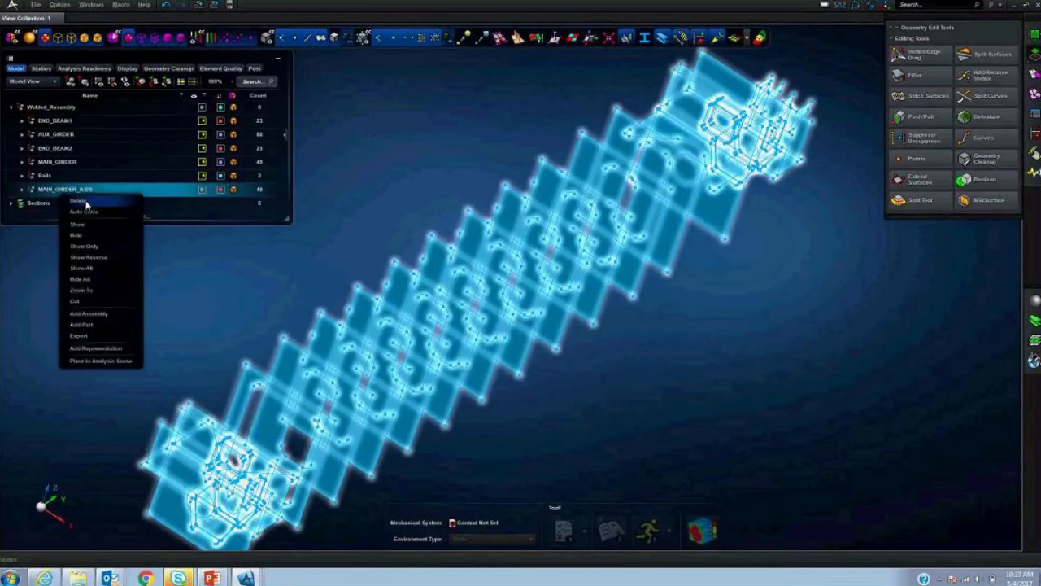
{"action": "left_click", "coordinate": [79, 200]}
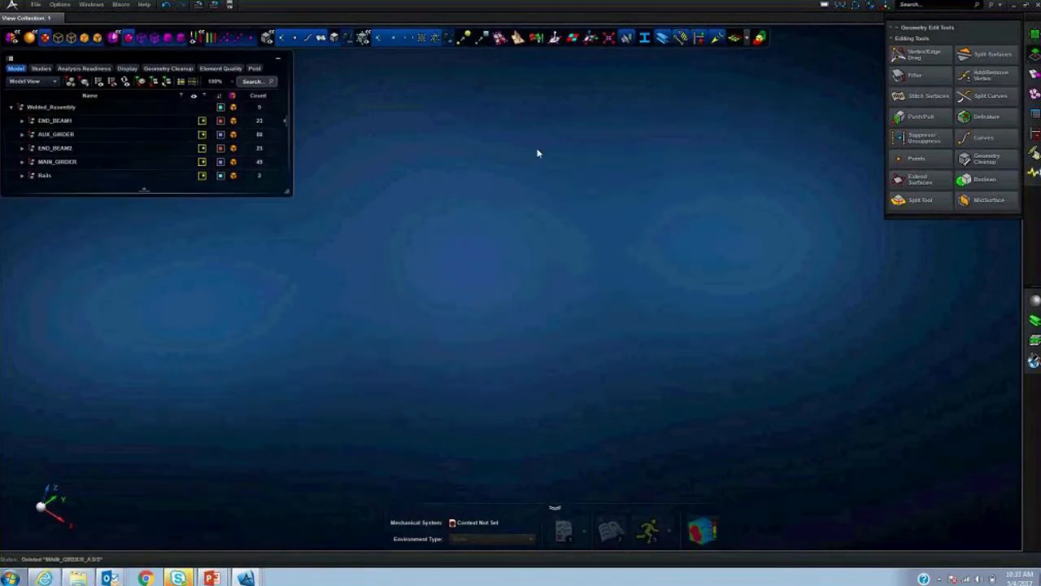
{"action": "right_click", "coordinate": [542, 167]}
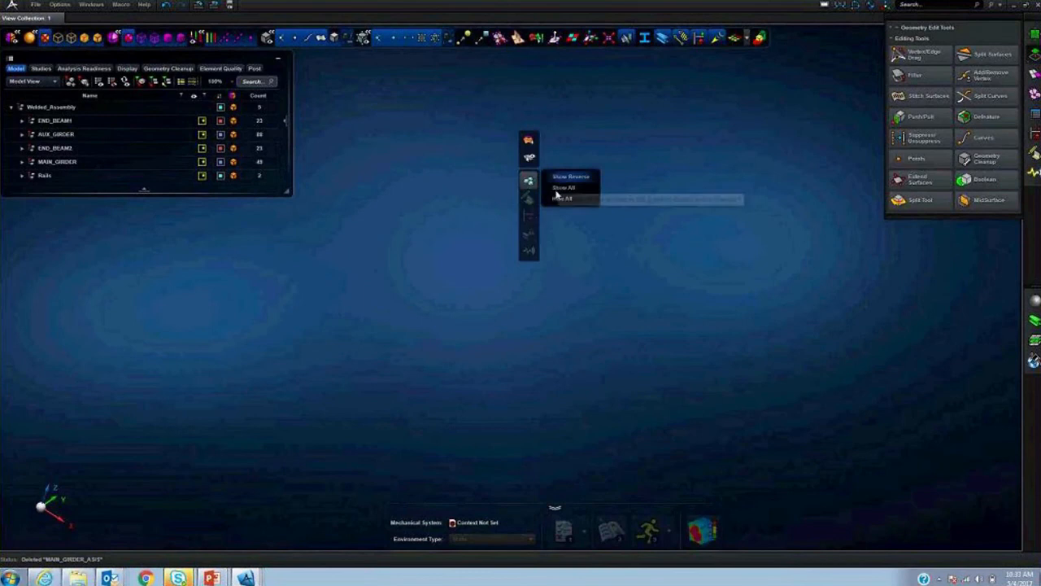
{"action": "left_click", "coordinate": [561, 188]}
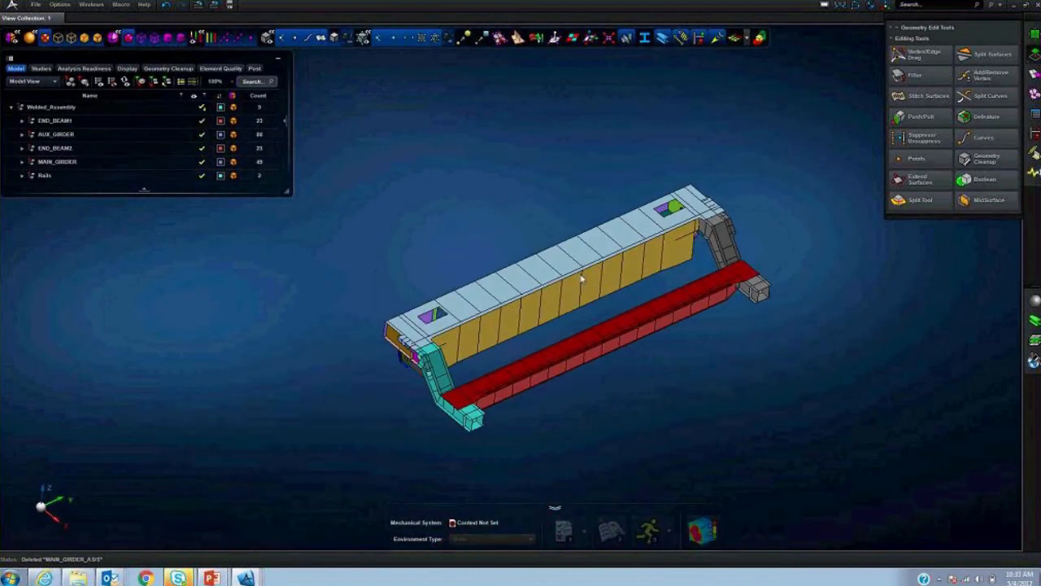
- Show only the MAIN_GIRDER assembly
{"action": "scroll", "coordinate": [781, 337], "scroll_direction": "up", "scroll_amount": 5}
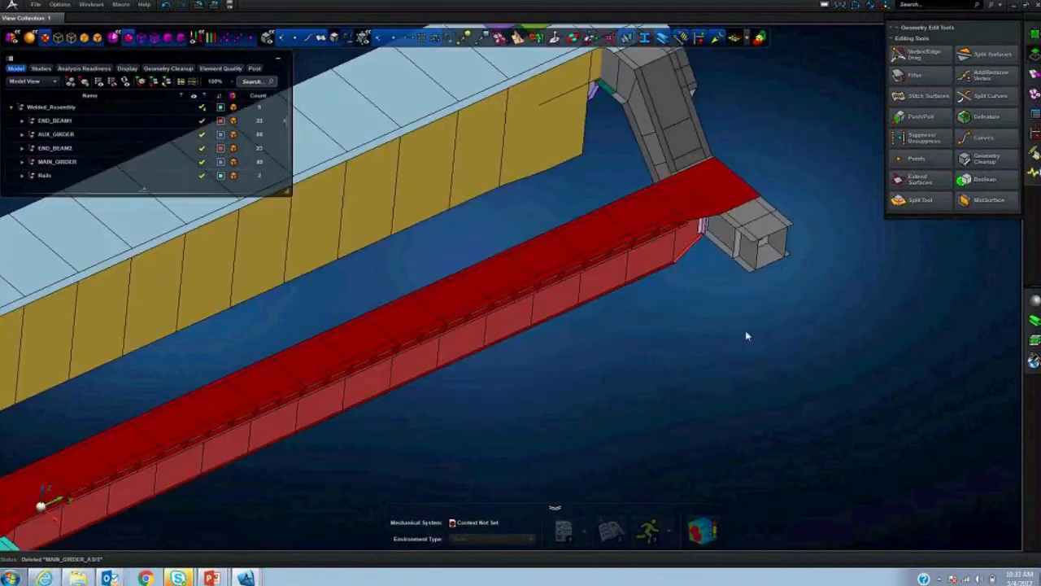
{"action": "scroll", "coordinate": [531, 251], "scroll_direction": "up", "scroll_amount": 2}
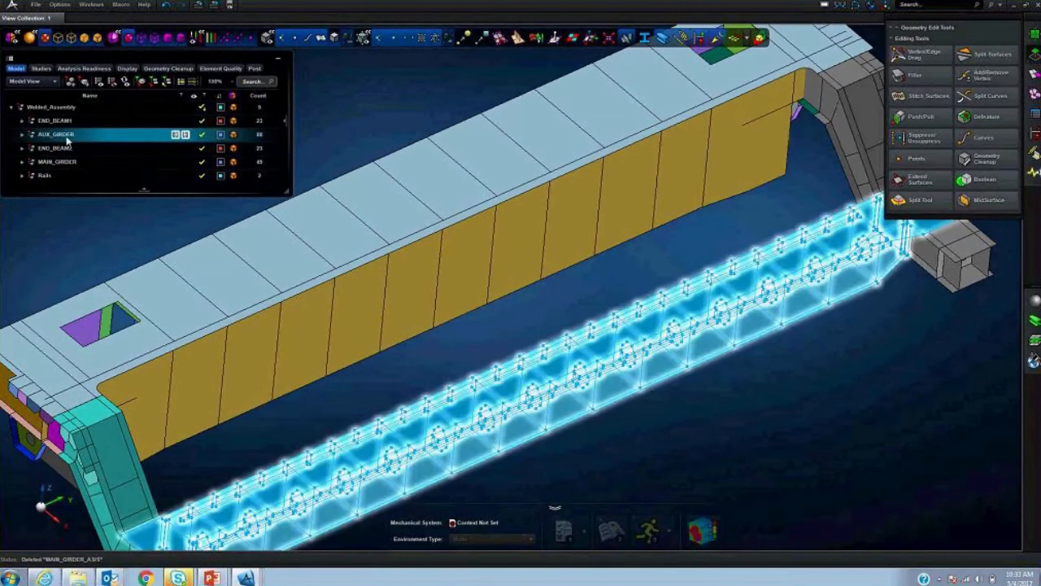
{"action": "left_click", "coordinate": [67, 137]}
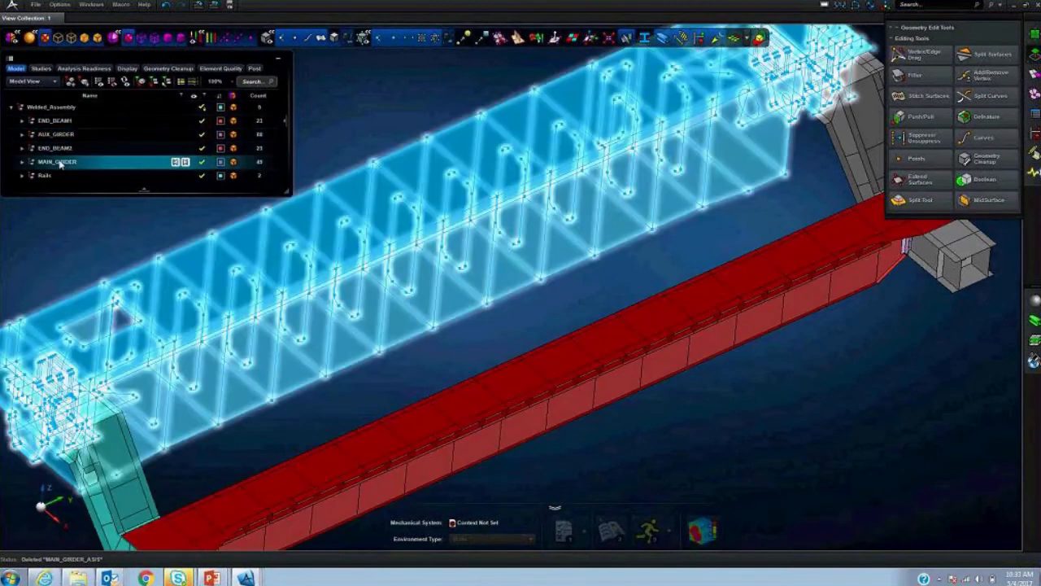
{"action": "right_click", "coordinate": [59, 164]}
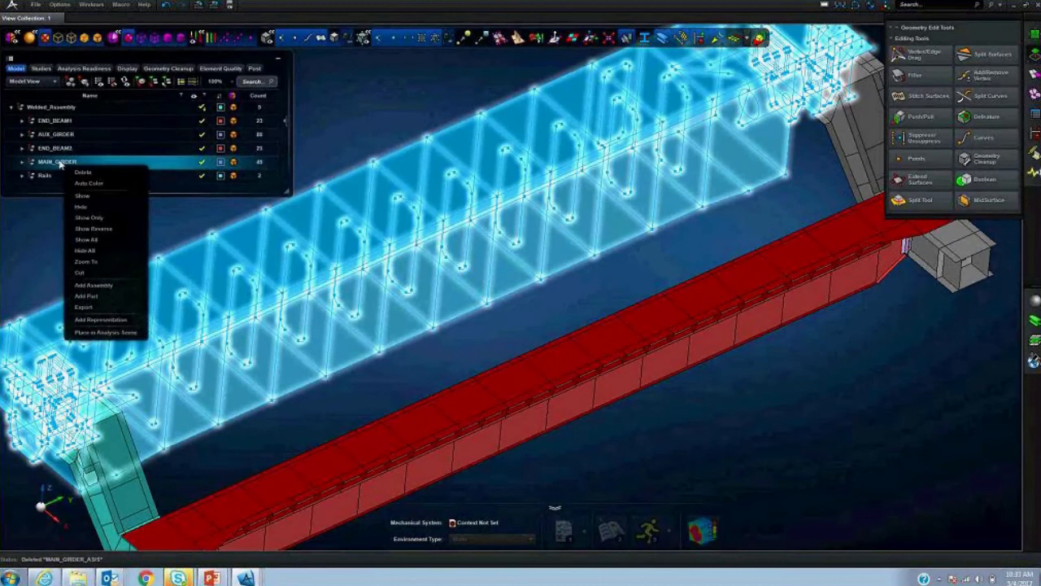
{"action": "left_click", "coordinate": [88, 218]}
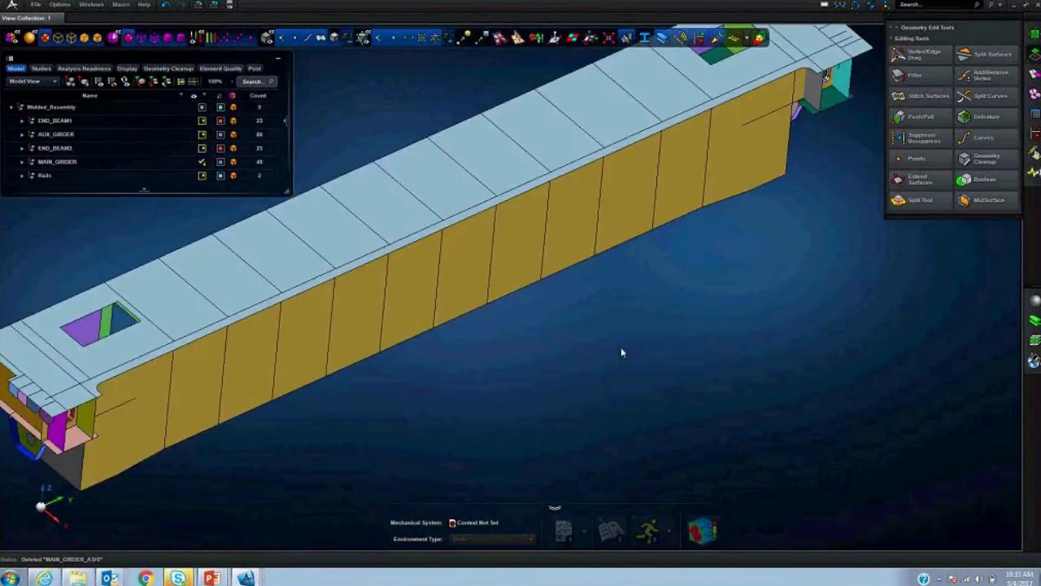
{"action": "scroll", "coordinate": [640, 322], "scroll_direction": "down", "scroll_amount": 4}
{"action": "mouse_move", "coordinate": [682, 330]}
{"action": "middle_mouse_down"}
{"action": "mouse_move", "coordinate": [688, 322]}
{"action": "mouse_move", "coordinate": [681, 327]}
{"action": "middle_mouse_up"}
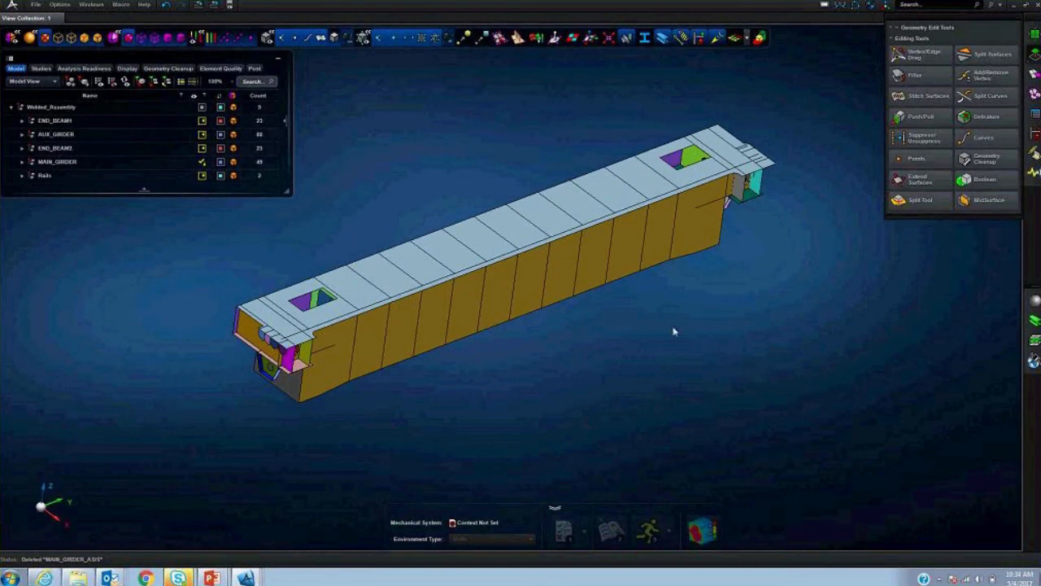
{"action": "middle_click_drag", "start_coordinate": [674, 330], "coordinate": [825, 342]}
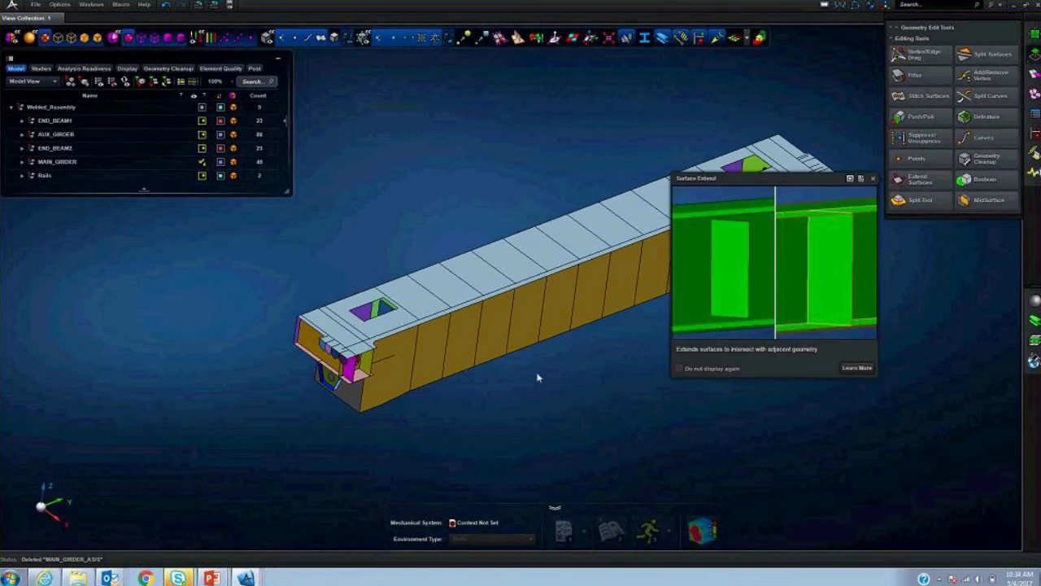
{"action": "middle_click_drag", "start_coordinate": [539, 377], "coordinate": [437, 385]}
{"action": "mouse_move", "coordinate": [602, 307]}
{"action": "middle_mouse_down"}
{"action": "mouse_move", "coordinate": [615, 285]}
{"action": "mouse_move", "coordinate": [609, 312]}
{"action": "middle_mouse_up"}
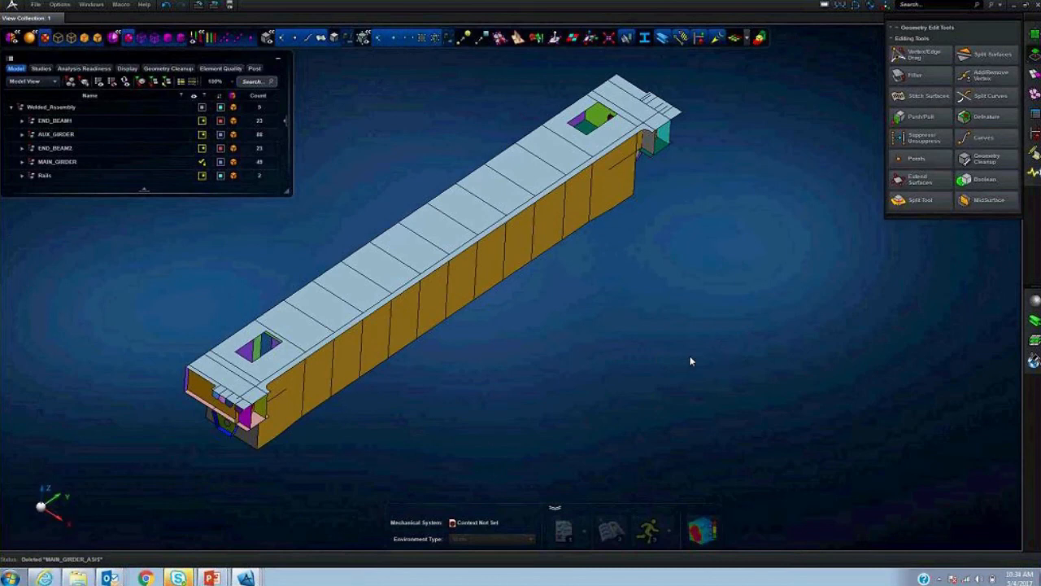
{"action": "middle_click_drag", "start_coordinate": [643, 362], "coordinate": [756, 368]}
{"action": "middle_click_drag", "start_coordinate": [678, 365], "coordinate": [684, 364]}
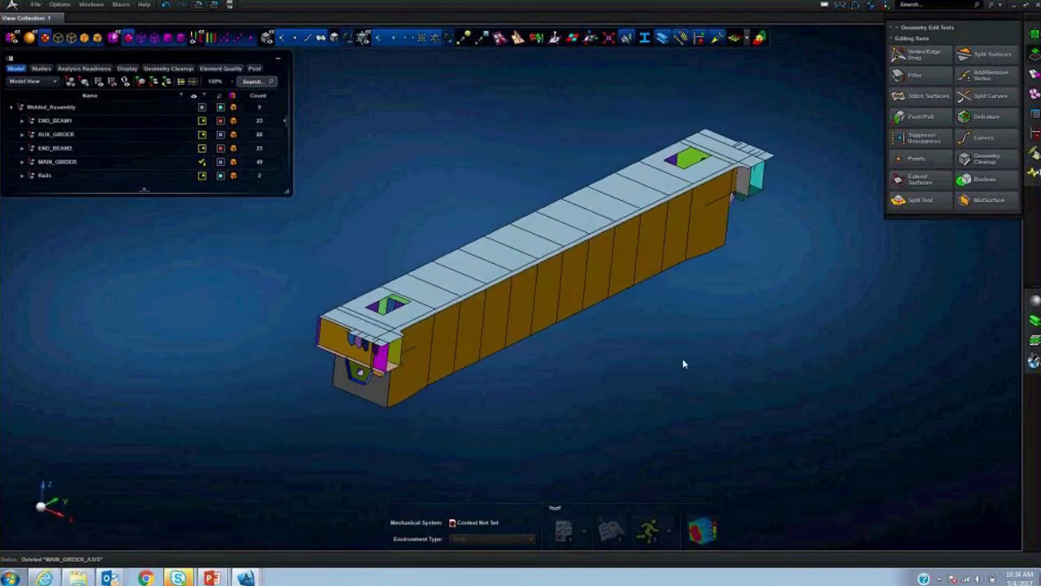
- Start the Edge Tie connection tool and set its cleanup tolerance to 5 mm
{"action": "left_click", "coordinate": [1033, 152]}
{"action": "left_click", "coordinate": [913, 76]}
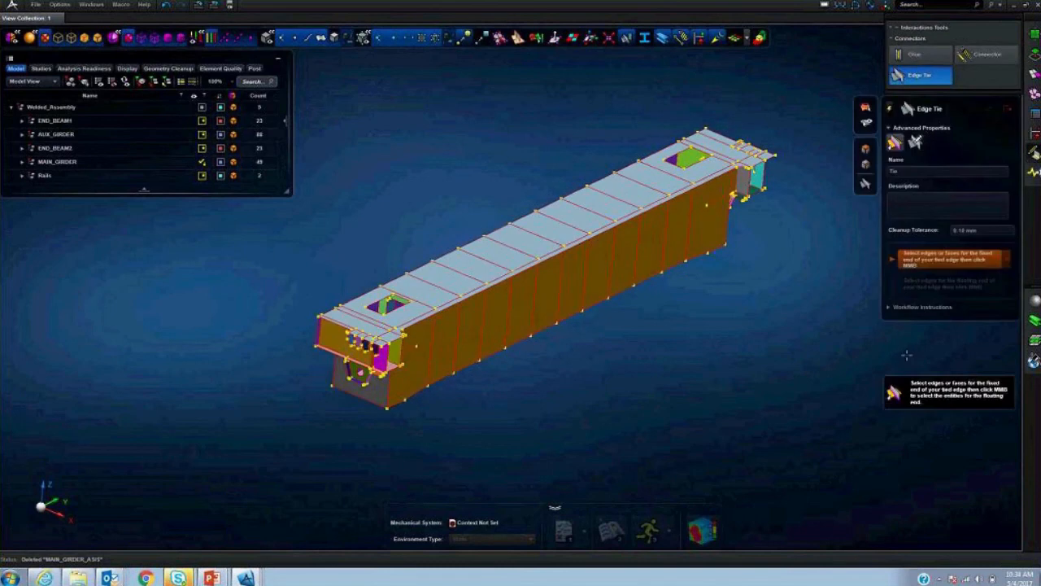
{"action": "left_click", "coordinate": [990, 231]}
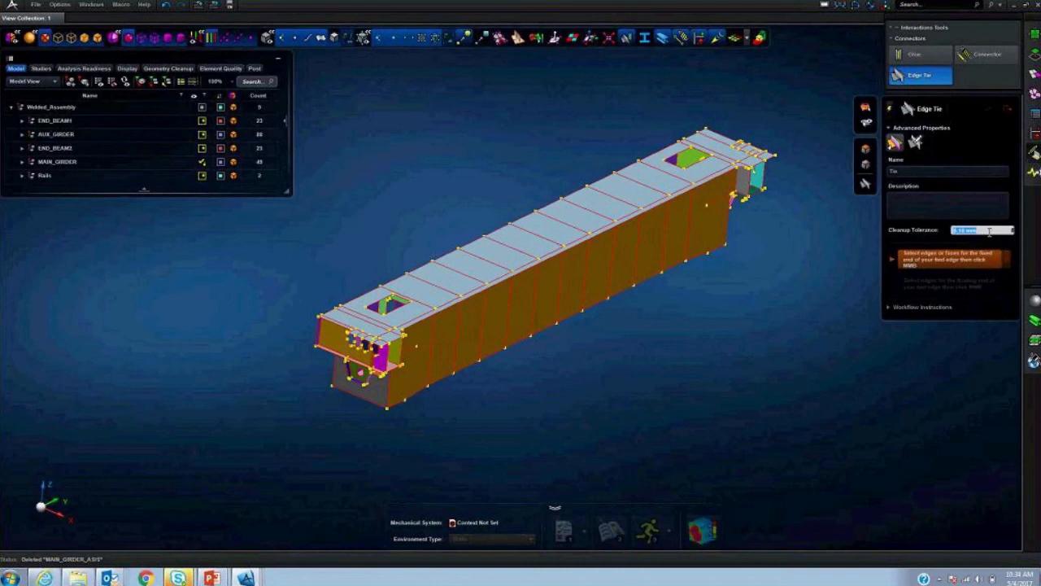
{"action": "type", "text": "5"}
{"action": "key", "text": "Return"}
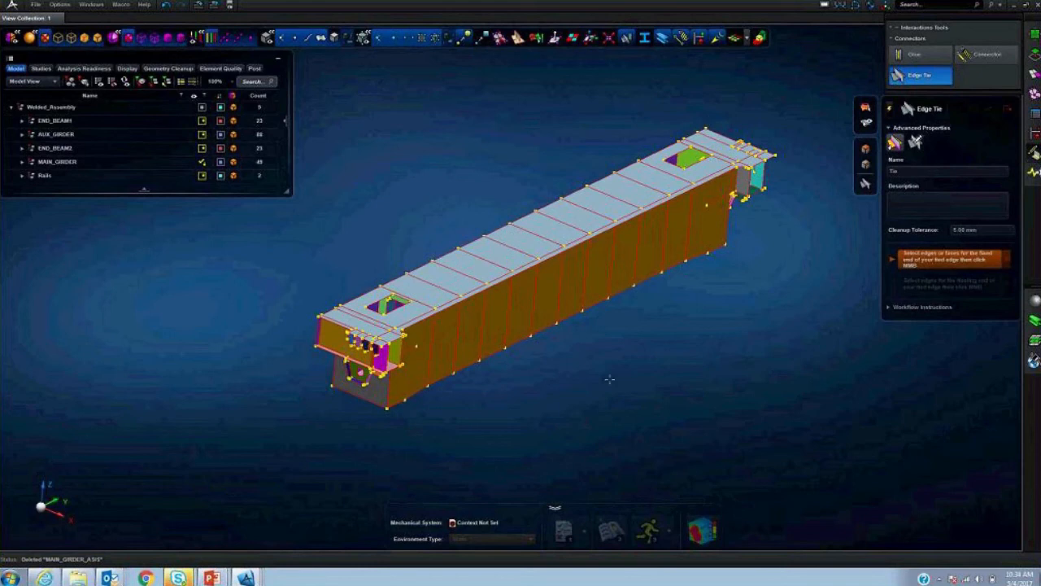
- Create edge ties across the whole main girder, selecting all its geometry for the fixed end and all its edges for the floating end
{"action": "scroll", "coordinate": [609, 379], "scroll_direction": "down", "scroll_amount": 3}
{"action": "left_click_drag", "start_coordinate": [357, 141], "coordinate": [786, 444]}
{"action": "middle_click", "coordinate": [741, 370]}
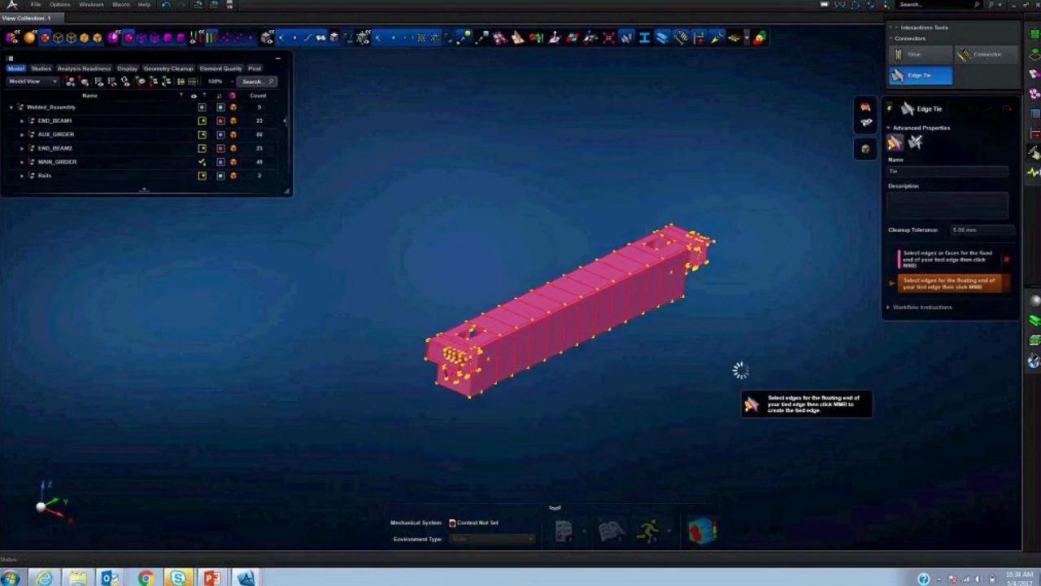
{"action": "left_click_drag", "start_coordinate": [349, 164], "coordinate": [792, 438]}
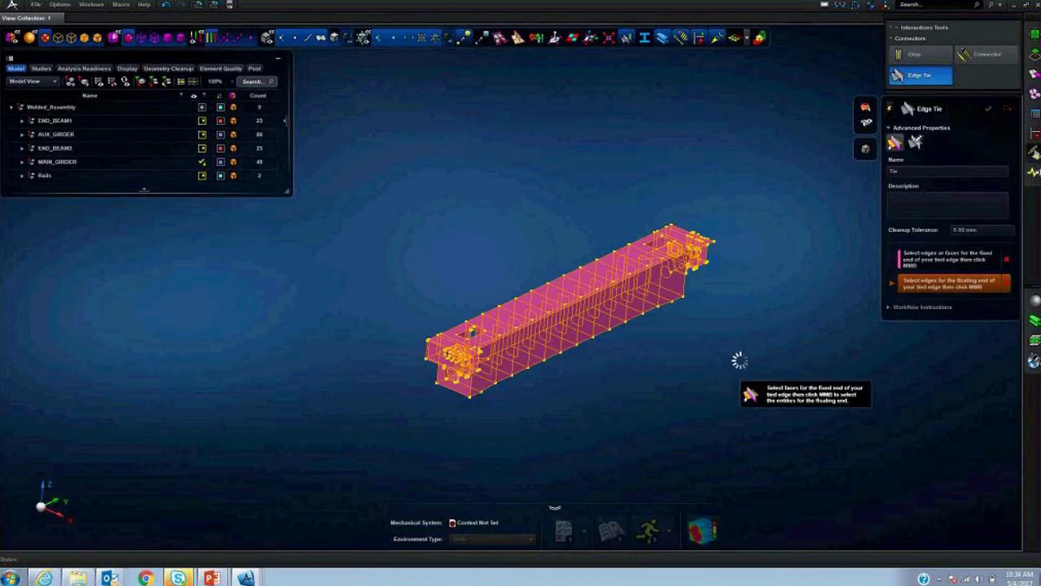
{"action": "middle_click", "coordinate": [738, 361]}
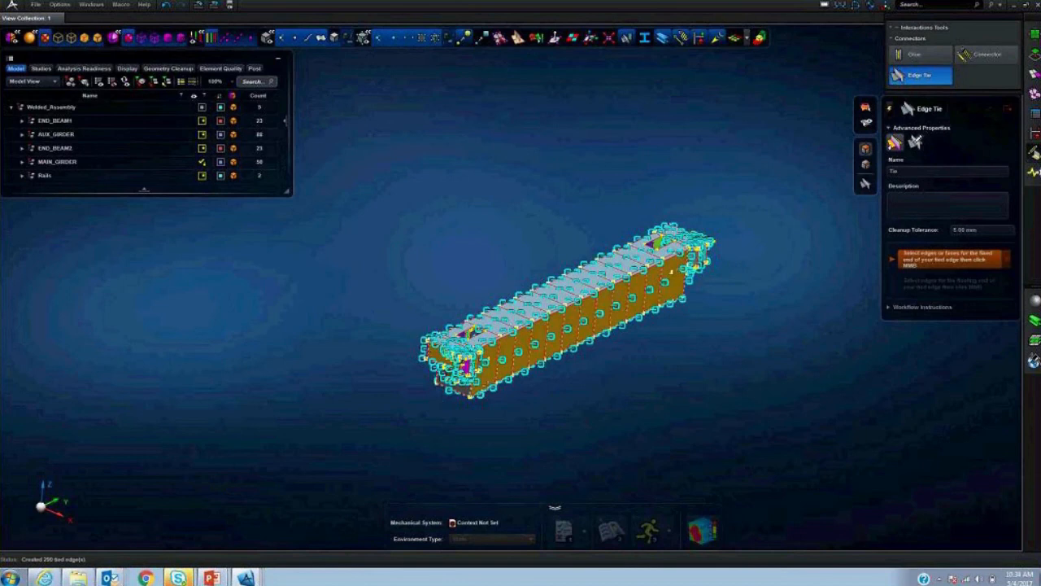
- Examine the edge tie symbols along the main girder's end plates, side panels and access opening
{"action": "scroll", "coordinate": [489, 385], "scroll_direction": "up", "scroll_amount": 5}
{"action": "middle_click_drag", "start_coordinate": [623, 405], "coordinate": [533, 379]}
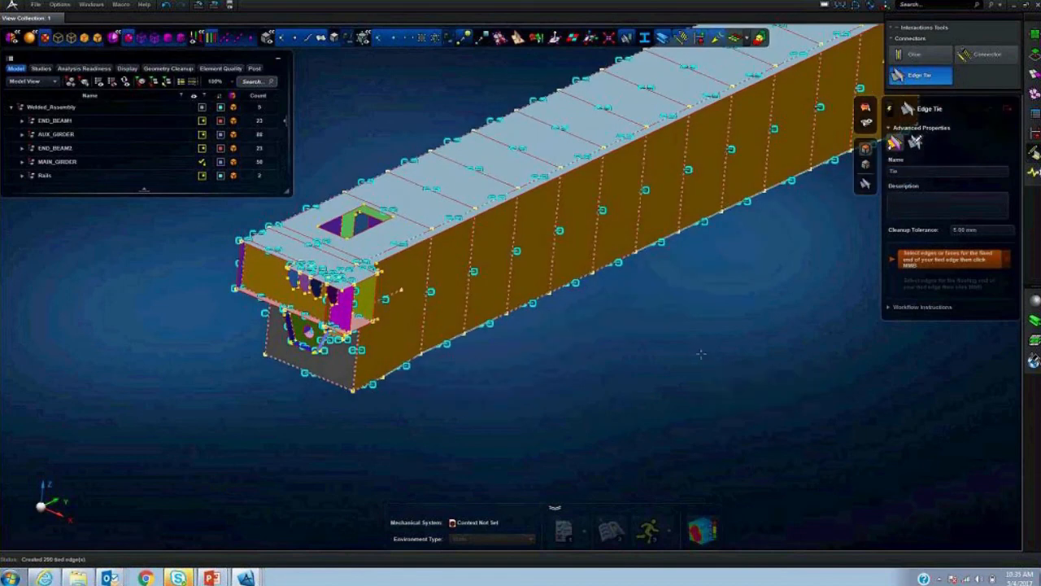
{"action": "mouse_move", "coordinate": [700, 352]}
{"action": "middle_mouse_down"}
{"action": "mouse_move", "coordinate": [703, 384]}
{"action": "mouse_move", "coordinate": [702, 350]}
{"action": "middle_mouse_up"}
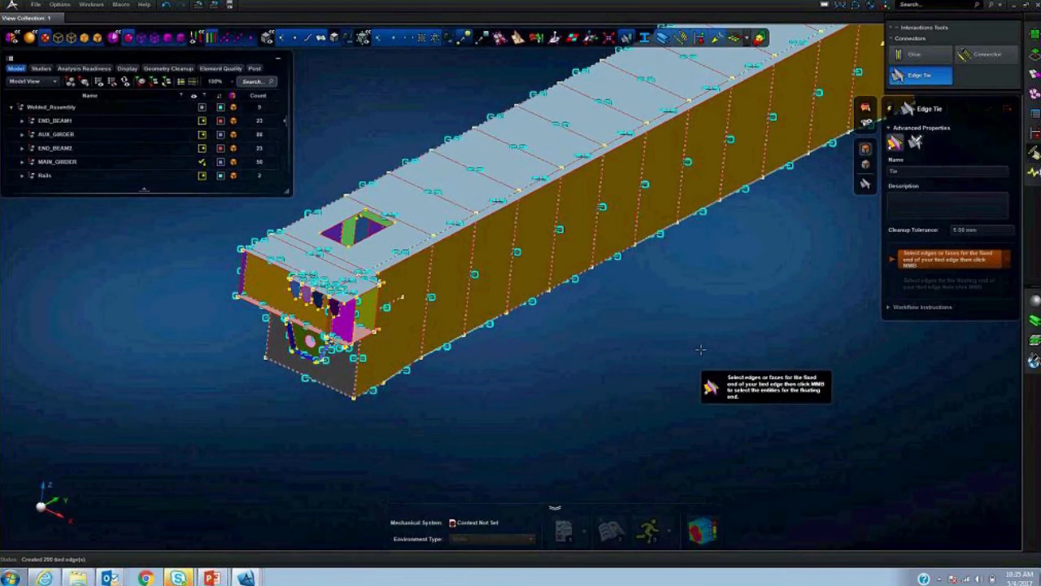
{"action": "scroll", "coordinate": [350, 397], "scroll_direction": "up", "scroll_amount": 3}
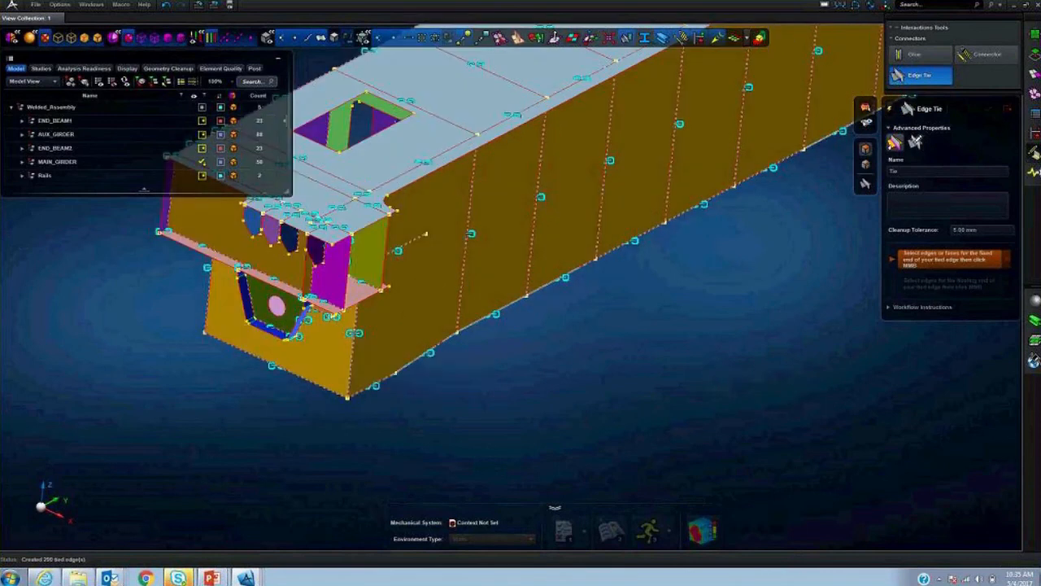
{"action": "left_click", "coordinate": [358, 332]}
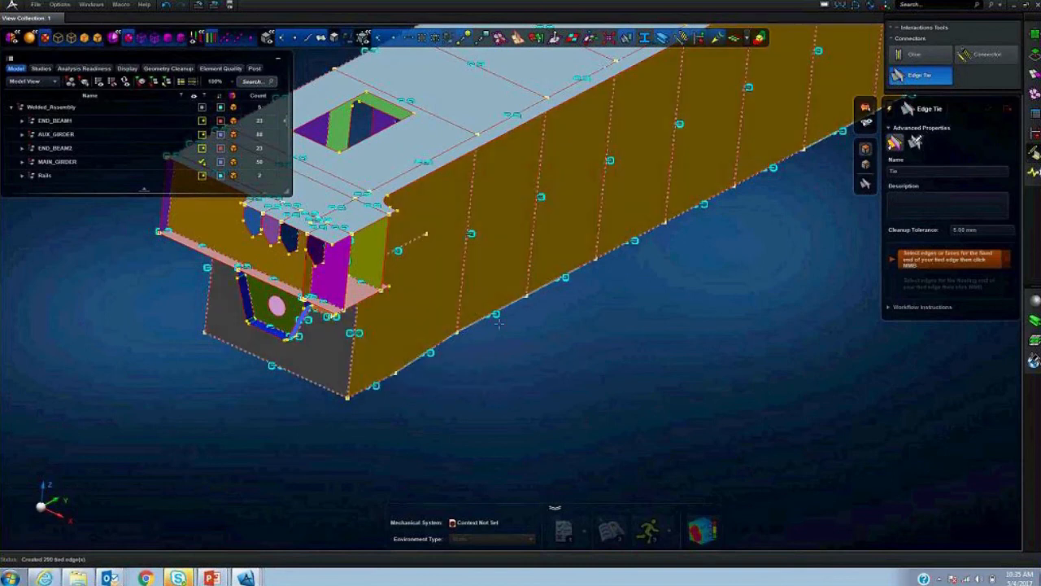
{"action": "middle_click_drag", "start_coordinate": [608, 356], "coordinate": [550, 153]}
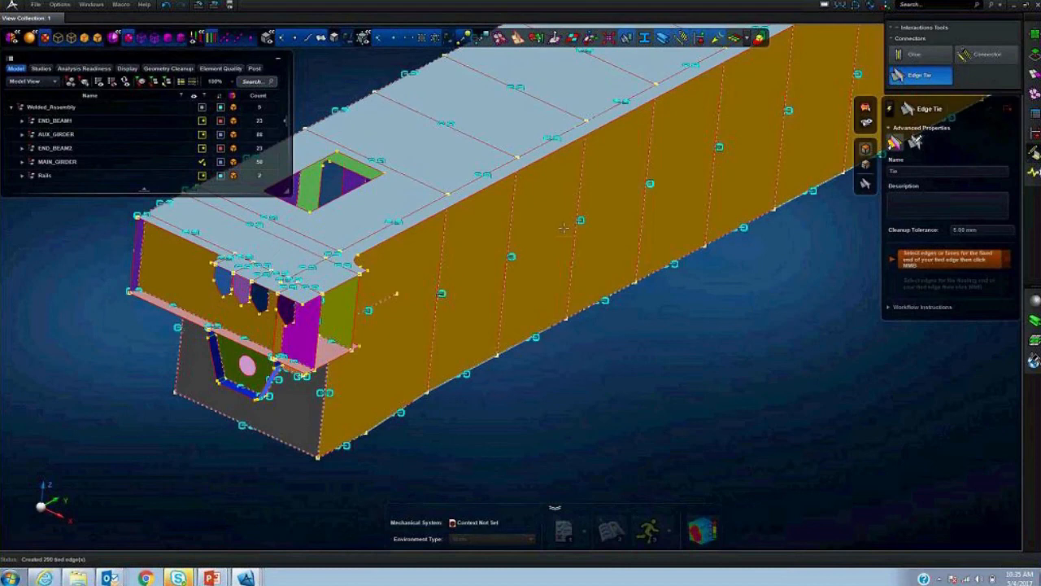
{"action": "scroll", "coordinate": [602, 334], "scroll_direction": "down", "scroll_amount": 3}
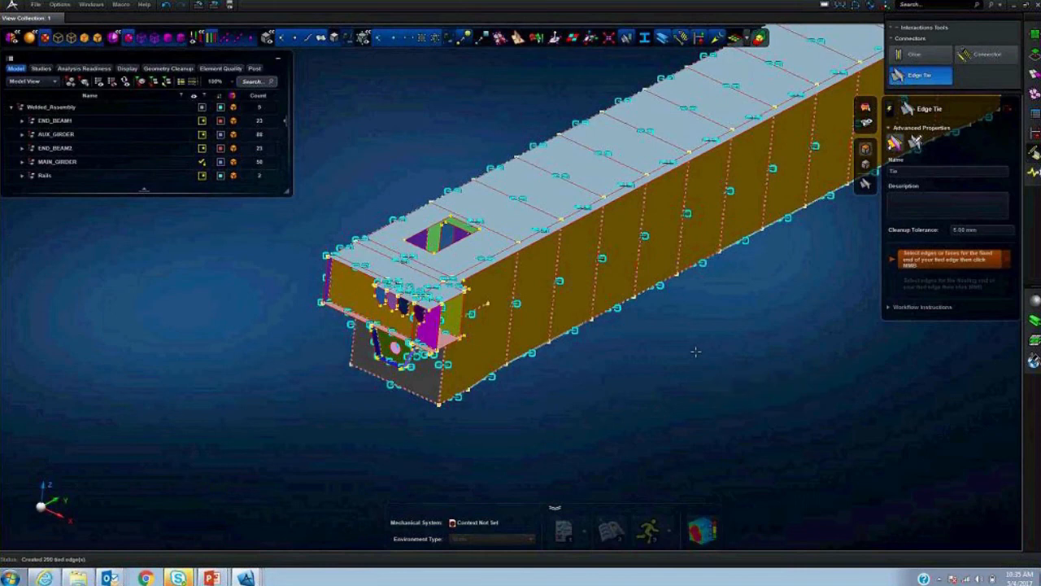
{"action": "scroll", "coordinate": [692, 357], "scroll_direction": "down", "scroll_amount": 5}
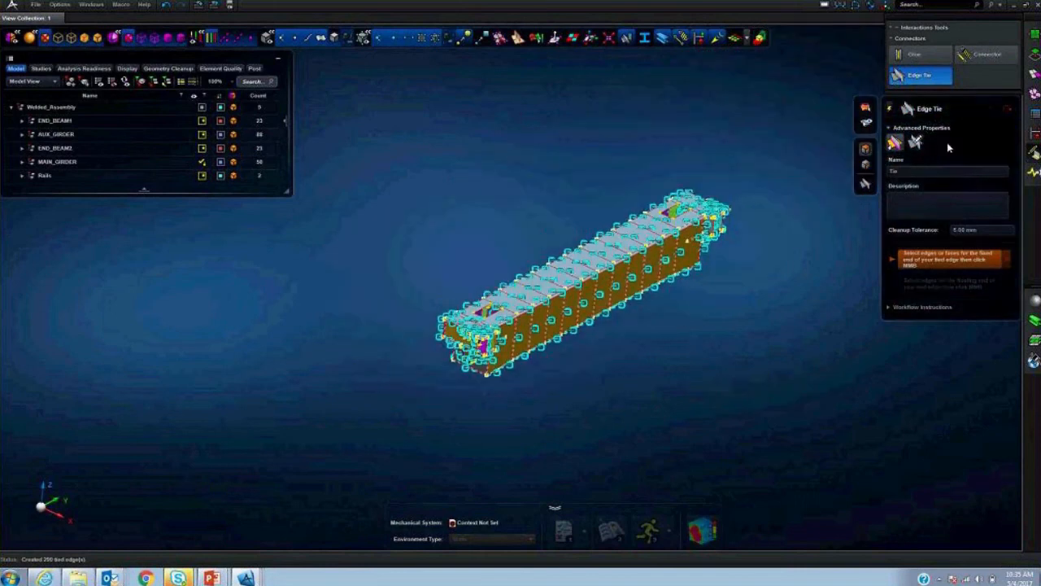
- Create a surface mesh on the entire main girder with a 50 mm mesh size and exit the Surface Mesh tool
{"action": "left_click", "coordinate": [1036, 73]}
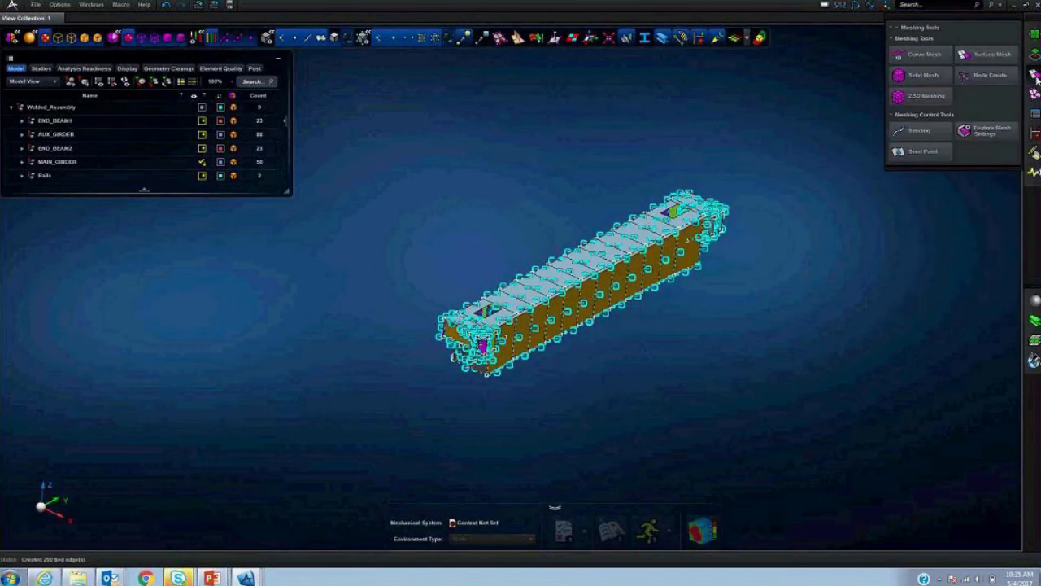
{"action": "left_click", "coordinate": [988, 54]}
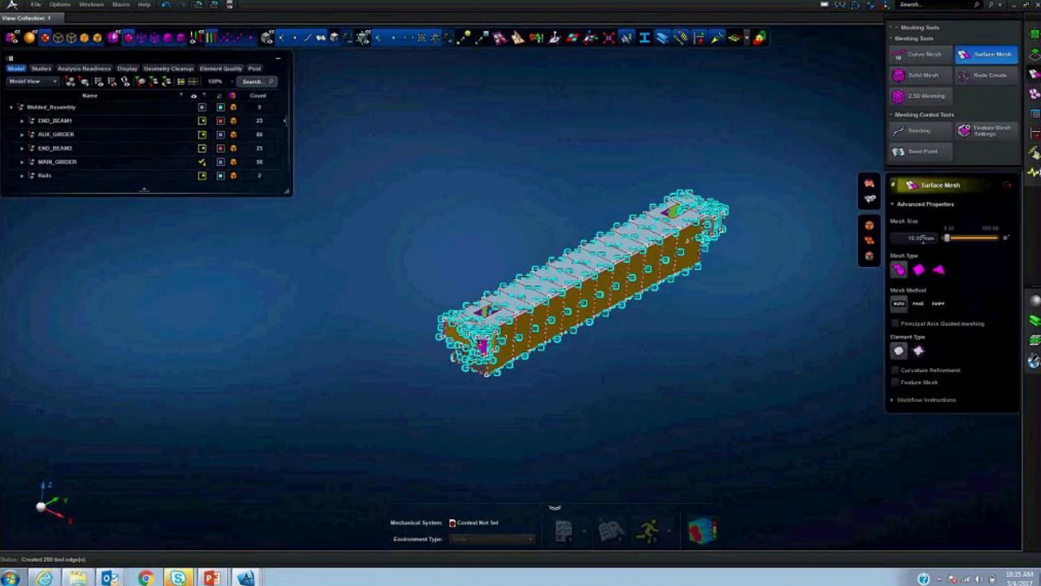
{"action": "left_click", "coordinate": [933, 237]}
{"action": "key", "text": "BackSpace"}
{"action": "type", "text": "50"}
{"action": "key", "text": "Return"}
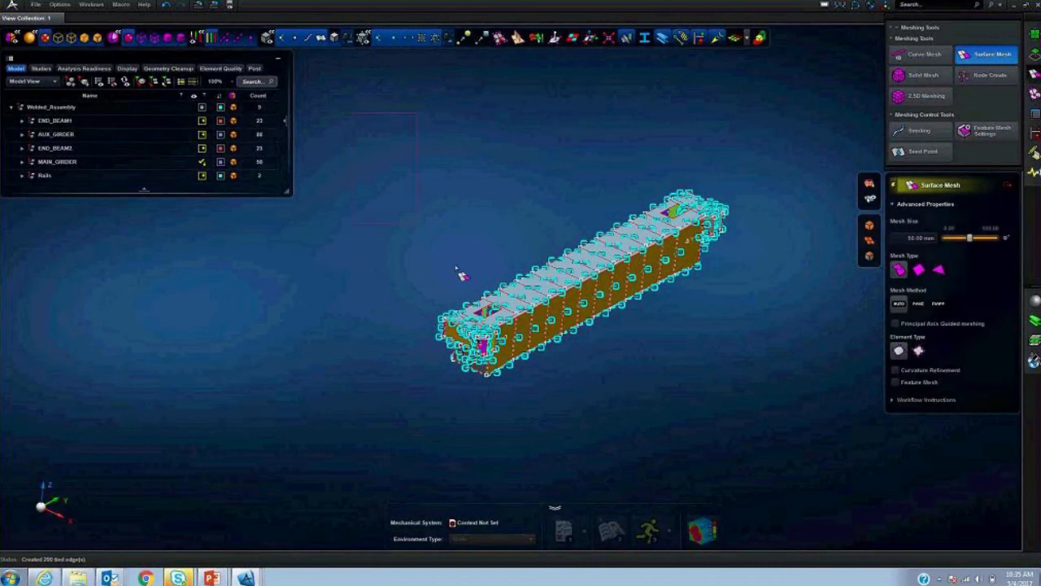
{"action": "left_click_drag", "start_coordinate": [456, 267], "coordinate": [768, 414]}
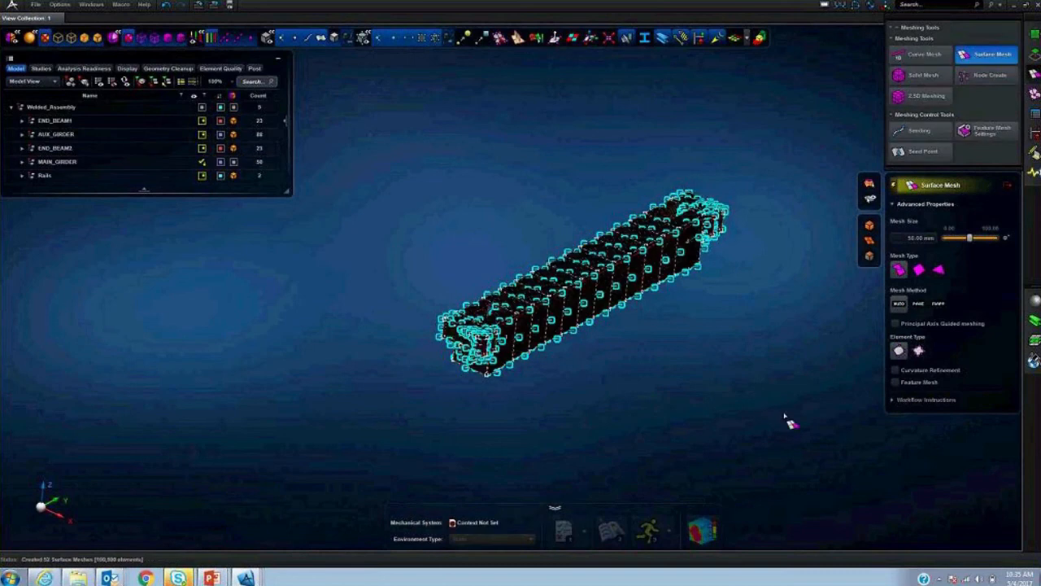
{"action": "scroll", "coordinate": [596, 284], "scroll_direction": "up", "scroll_amount": 10}
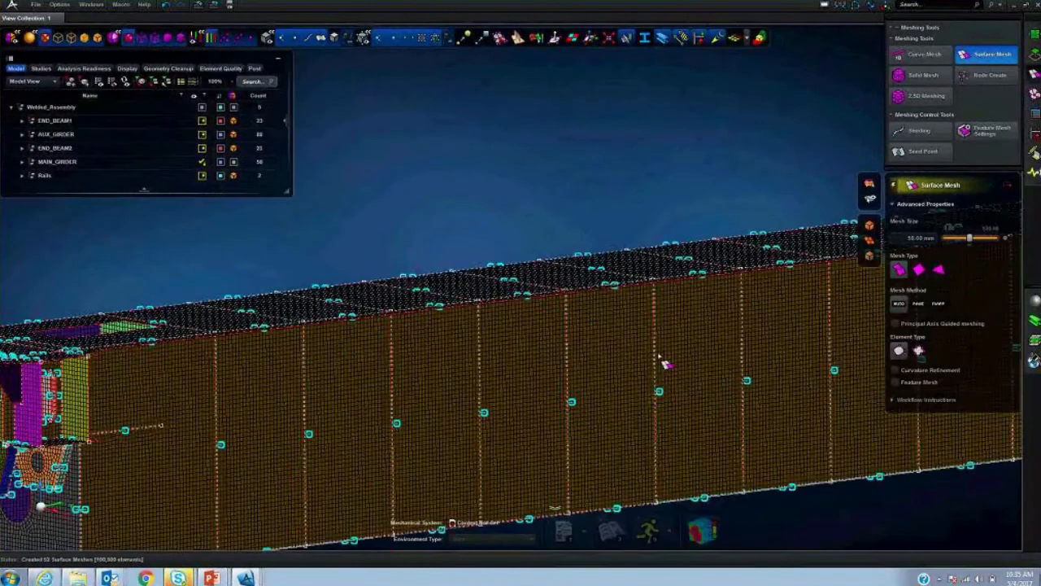
{"action": "middle_click_drag", "start_coordinate": [659, 356], "coordinate": [681, 360]}
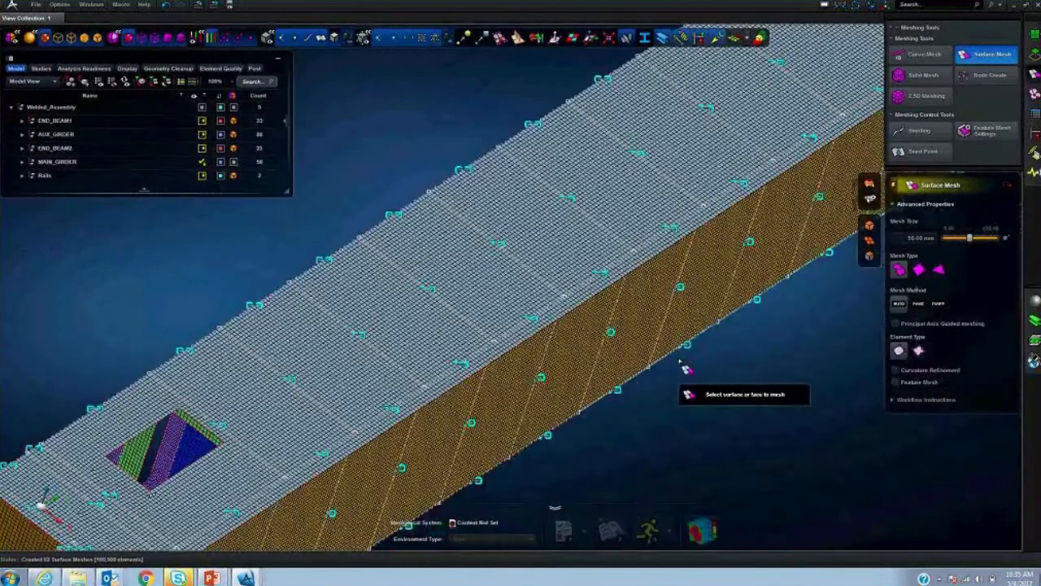
{"action": "scroll", "coordinate": [685, 368], "scroll_direction": "down", "scroll_amount": 10}
{"action": "left_click", "coordinate": [1008, 184]}
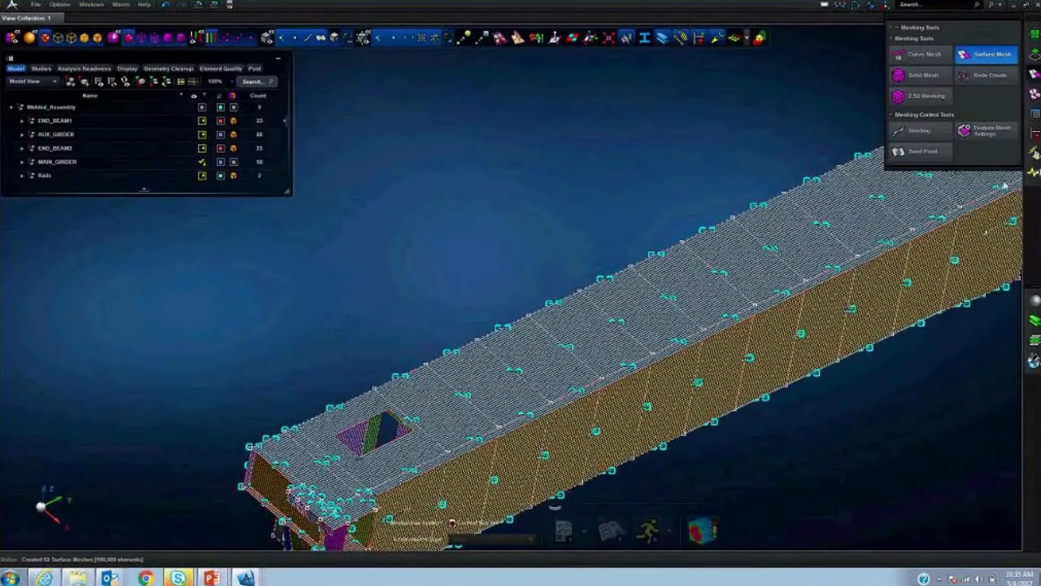
- Check the main girder mesh with the element quality index display, and turn that display off again
{"action": "left_click", "coordinate": [536, 37]}
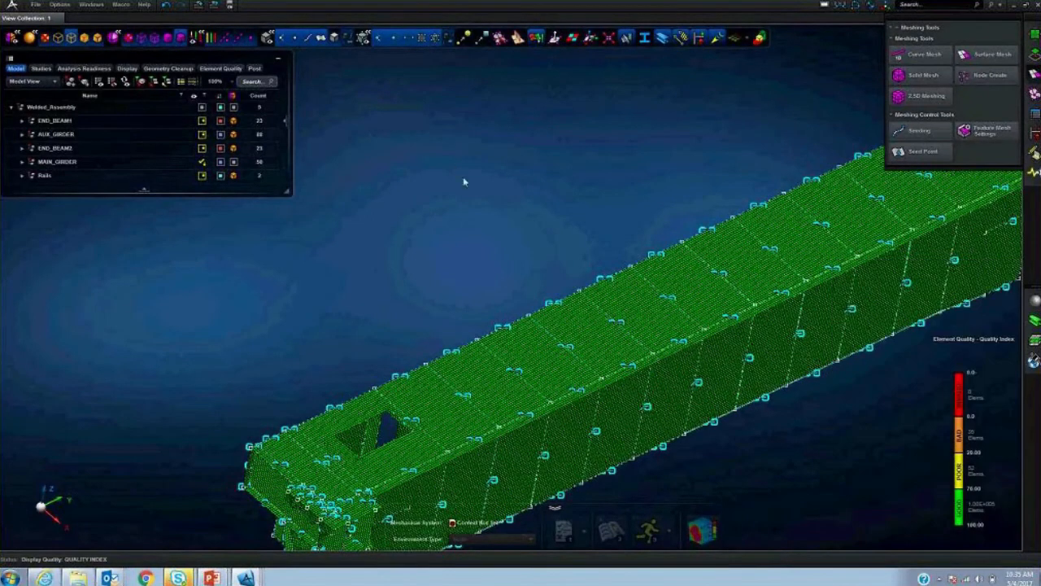
{"action": "middle_click_drag", "start_coordinate": [463, 178], "coordinate": [327, 99]}
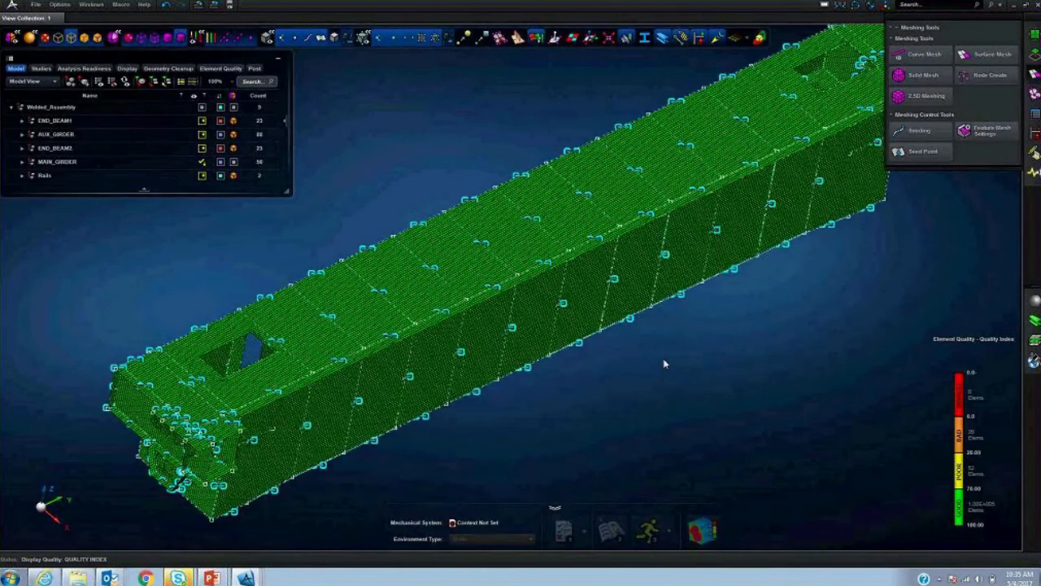
{"action": "mouse_move", "coordinate": [993, 400]}
{"action": "left_click", "coordinate": [535, 38]}
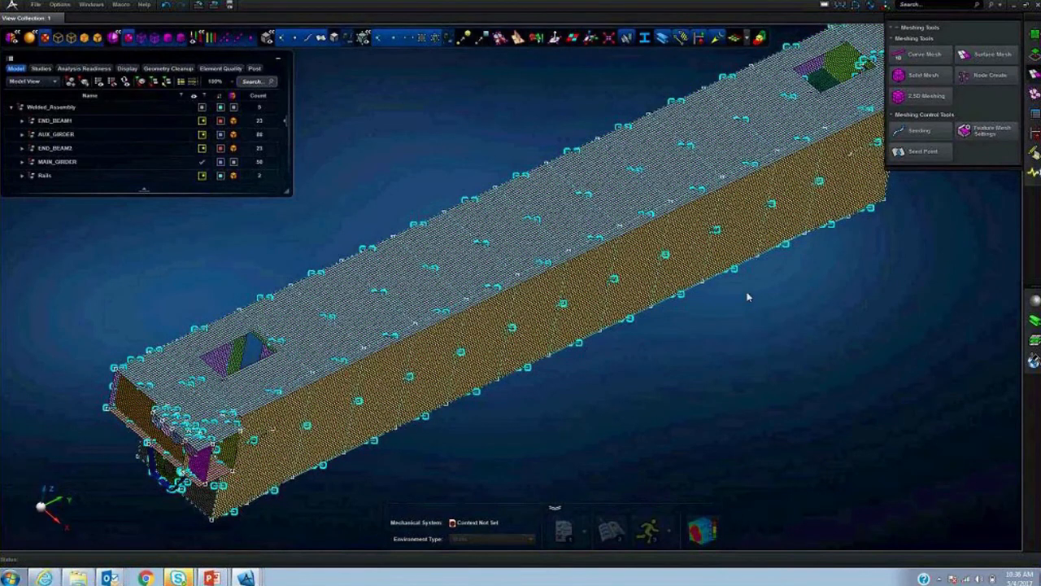
- Show all parts of the welded assembly
{"action": "scroll", "coordinate": [769, 339], "scroll_direction": "down", "scroll_amount": 5}
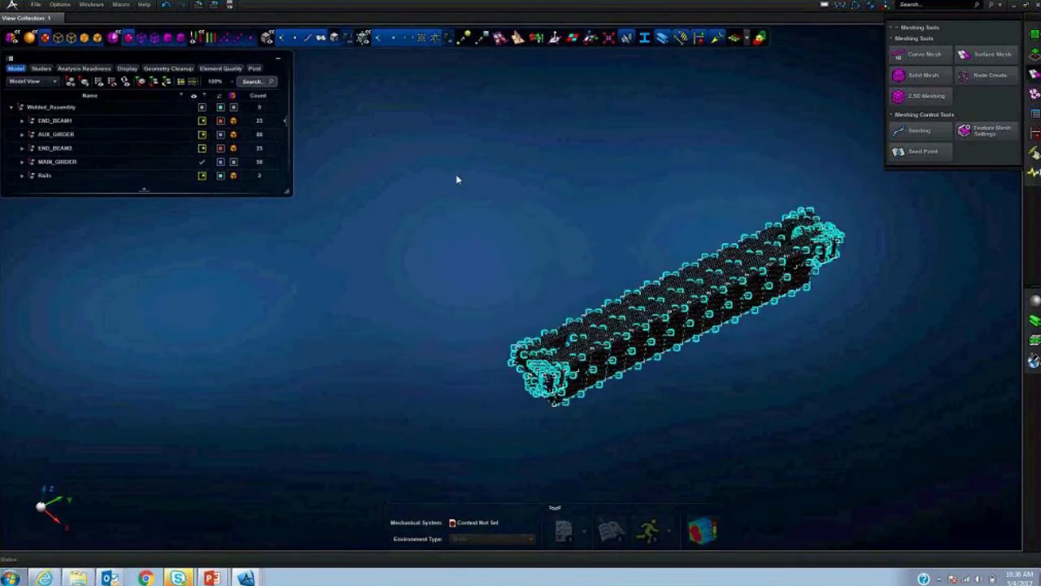
{"action": "right_click", "coordinate": [431, 155]}
{"action": "left_click", "coordinate": [450, 173]}
- Create a surface mesh on both end beams and the auxiliary girder with the 50 mm mesh size
{"action": "middle_click_drag", "start_coordinate": [782, 352], "coordinate": [777, 403]}
{"action": "middle_click_drag", "start_coordinate": [626, 404], "coordinate": [553, 379]}
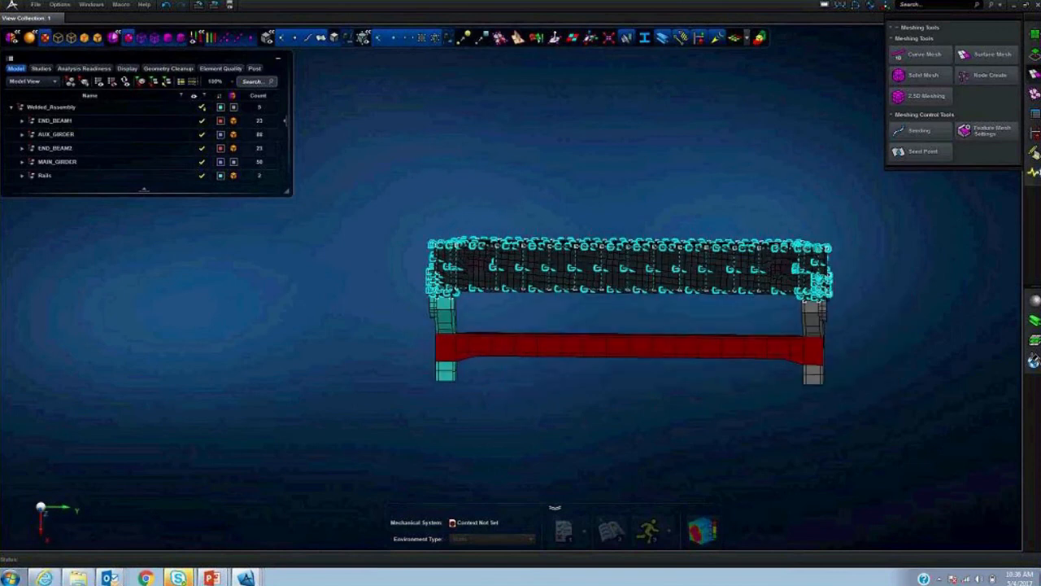
{"action": "left_click", "coordinate": [987, 53]}
{"action": "middle_click_drag", "start_coordinate": [878, 477], "coordinate": [737, 454]}
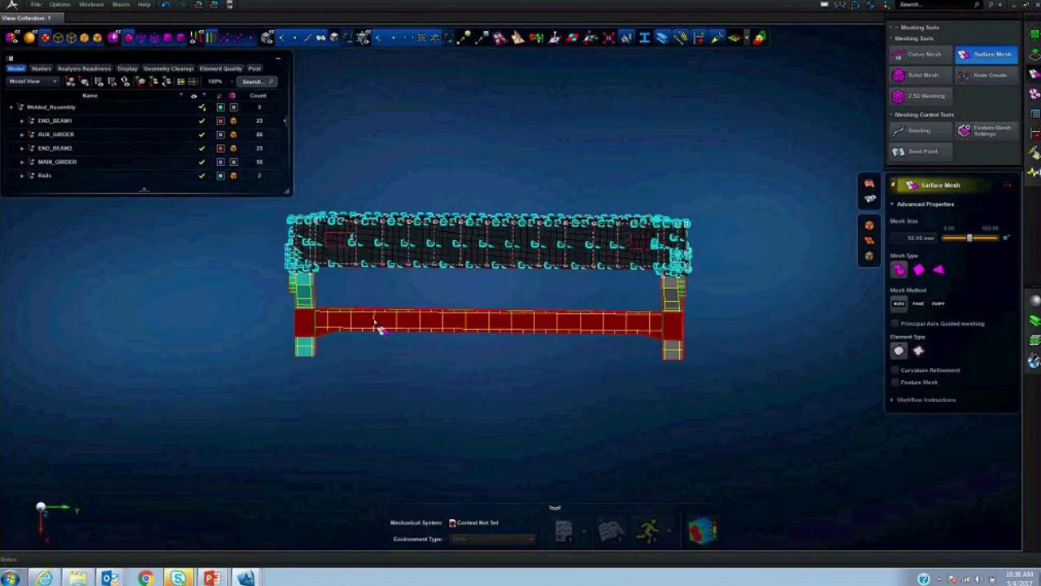
{"action": "left_click_drag", "start_coordinate": [356, 375], "coordinate": [769, 425]}
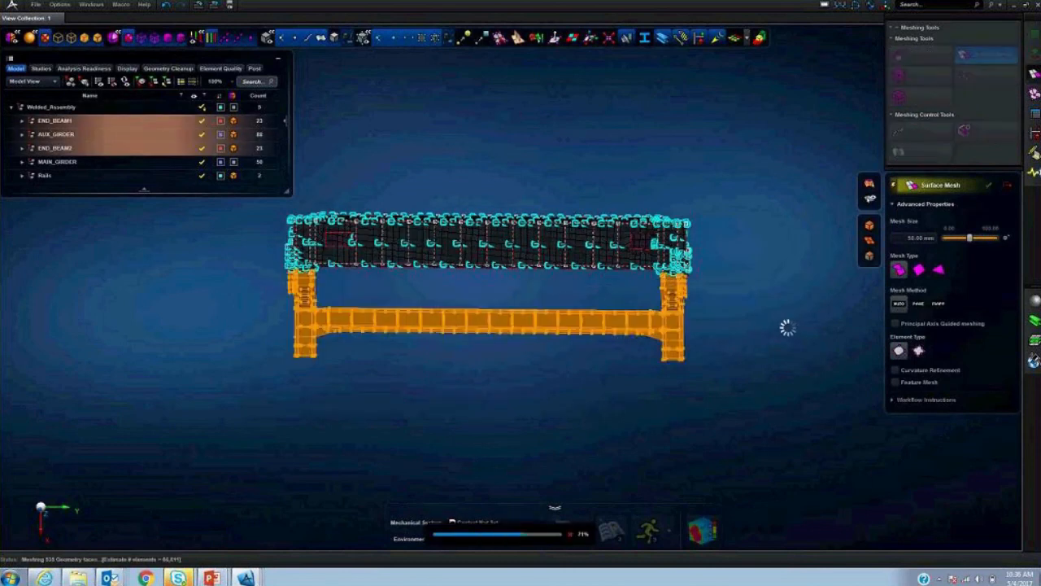
- Run Auto-Thickness on all meshed girder and end beam sheet bodies, using all solid bodies as the source for thicknesses and offsets
{"action": "middle_click_drag", "start_coordinate": [787, 334], "coordinate": [813, 335]}
{"action": "left_click", "coordinate": [1035, 117]}
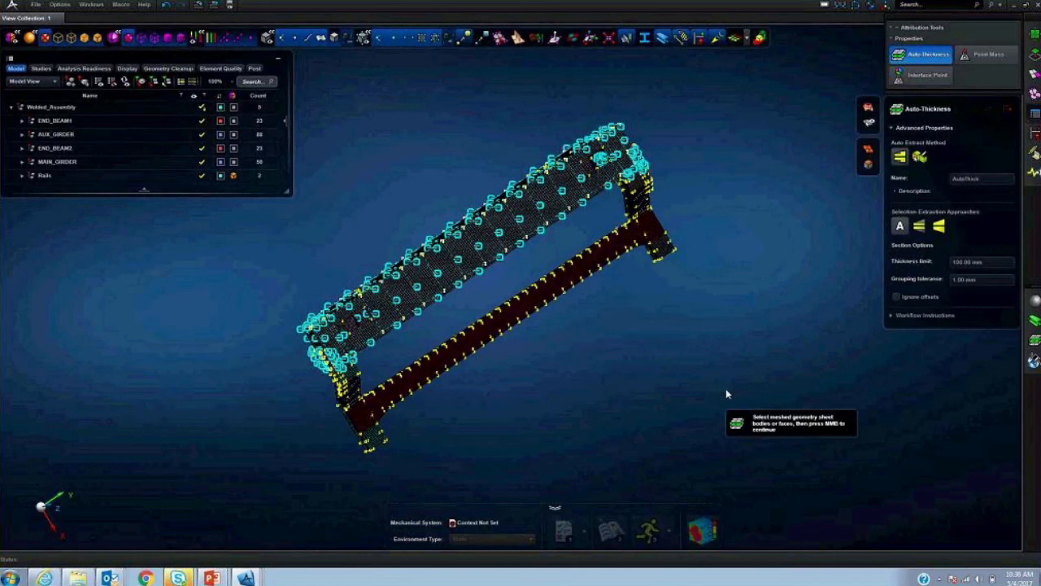
{"action": "middle_click_drag", "start_coordinate": [376, 253], "coordinate": [412, 247]}
{"action": "middle_click_drag", "start_coordinate": [612, 262], "coordinate": [641, 262]}
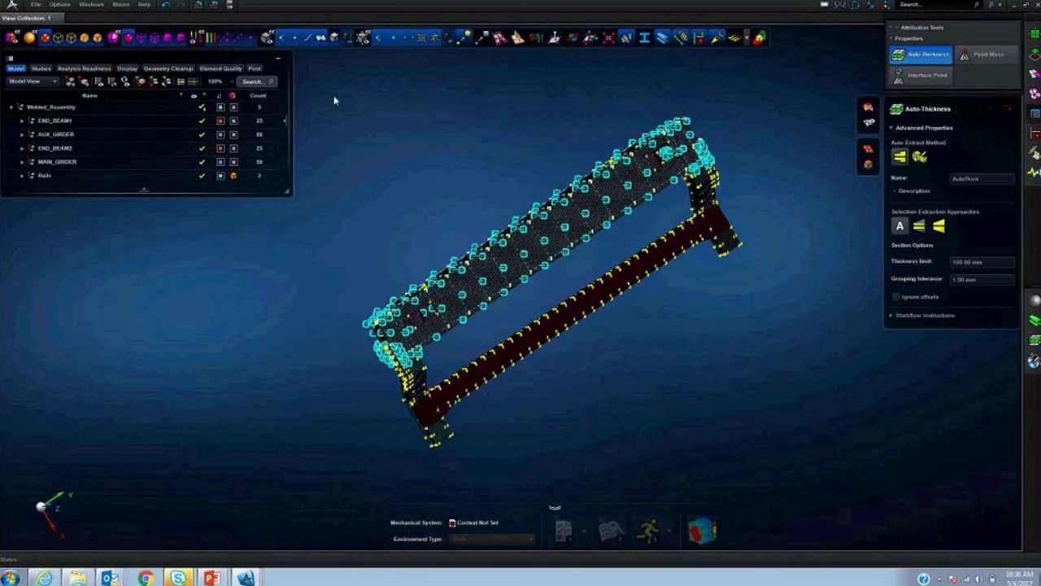
{"action": "left_click_drag", "start_coordinate": [314, 89], "coordinate": [661, 475]}
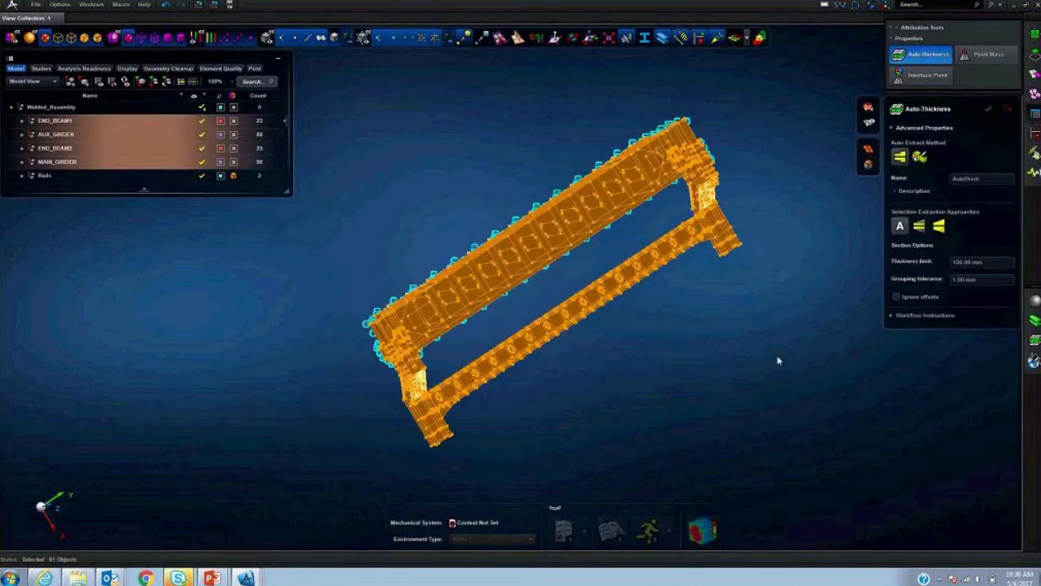
{"action": "left_click", "coordinate": [334, 38]}
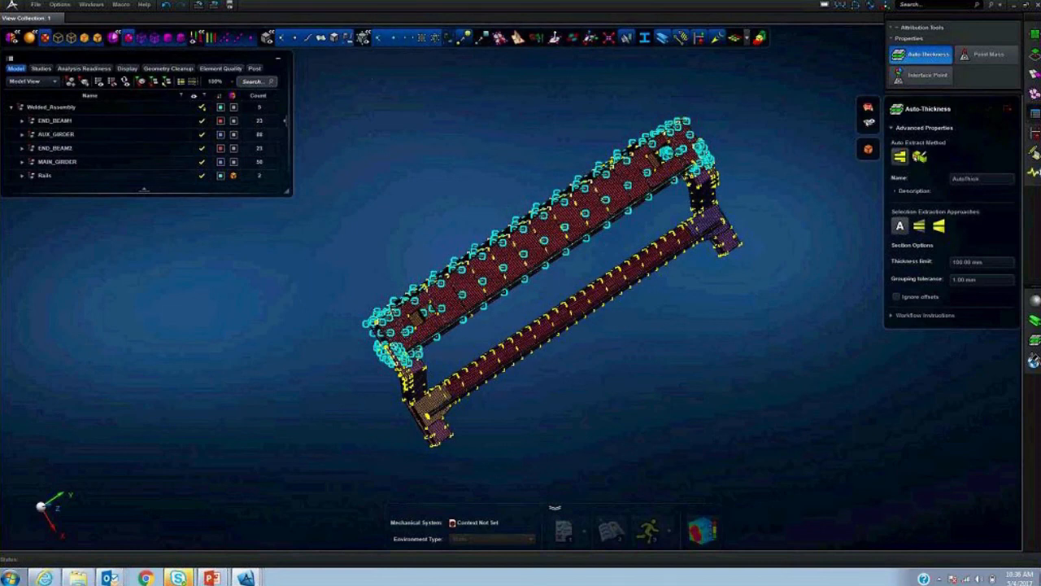
{"action": "left_click_drag", "start_coordinate": [301, 79], "coordinate": [802, 465]}
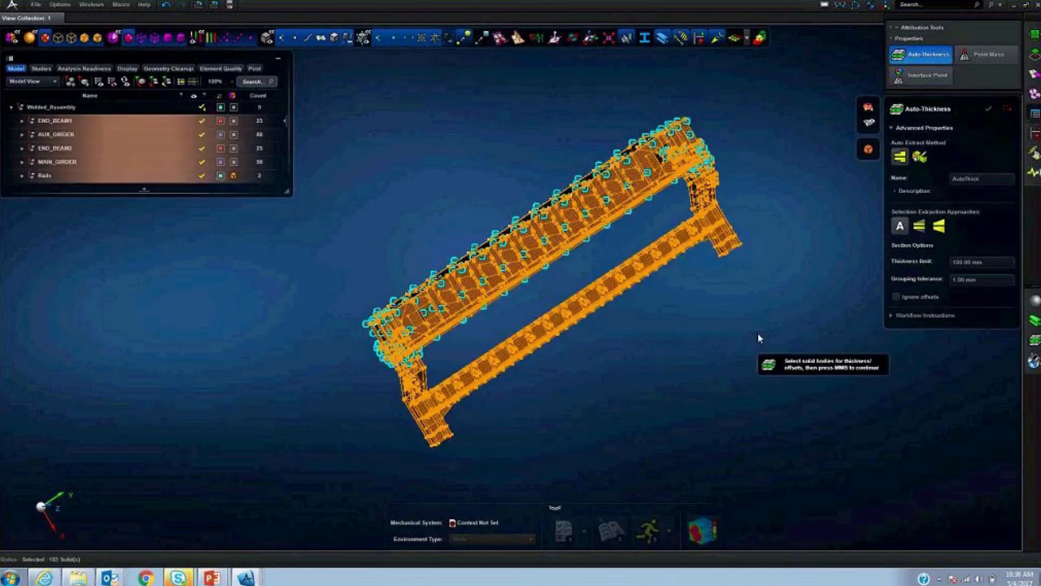
{"action": "middle_click", "coordinate": [759, 337]}
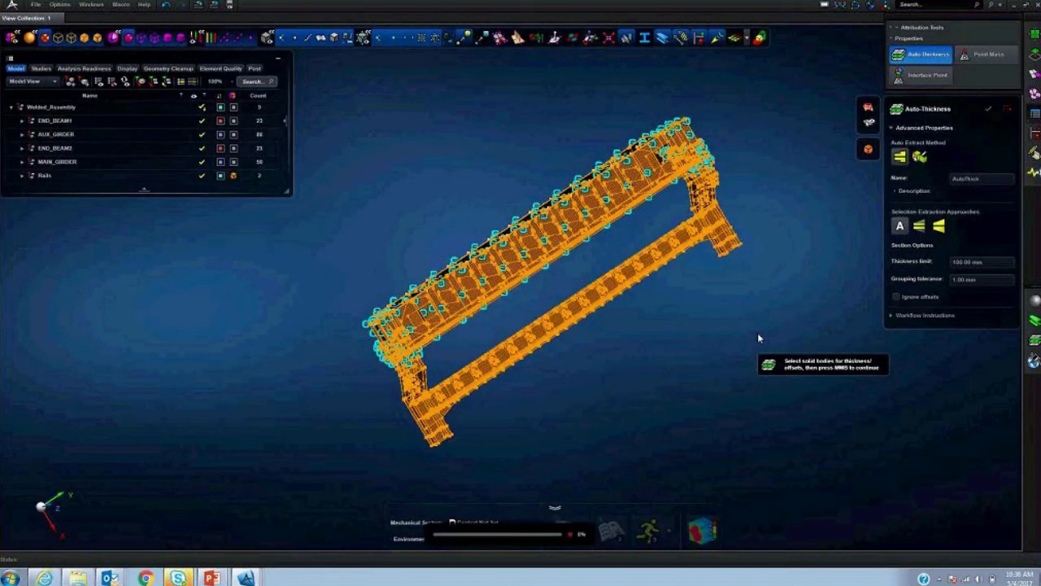
- Switch to the PowerPoint slideshow and advance to the Section View slide
{"action": "key", "text": "alt+Tab"}
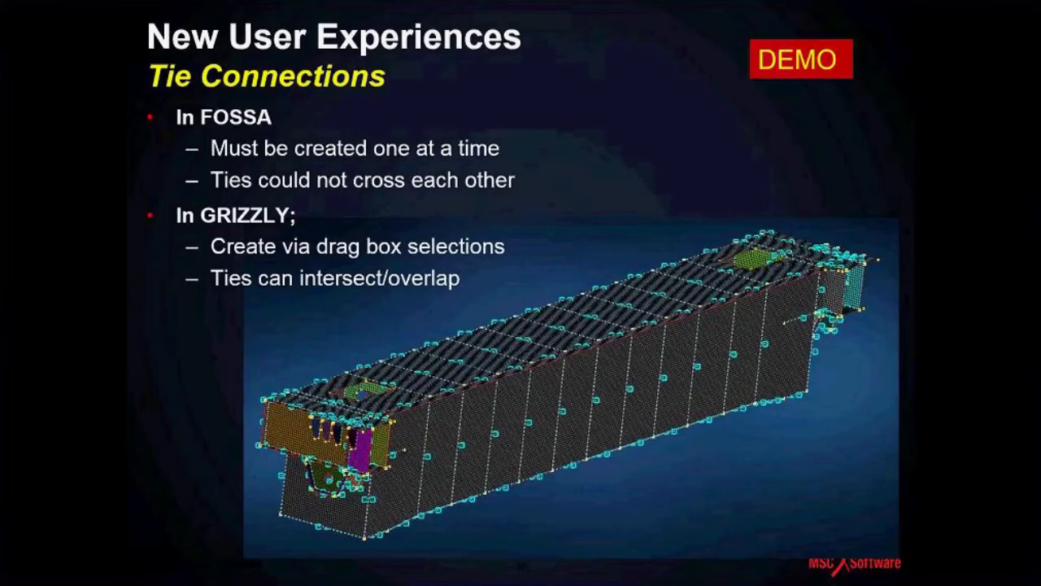
{"action": "key", "text": "Right"}
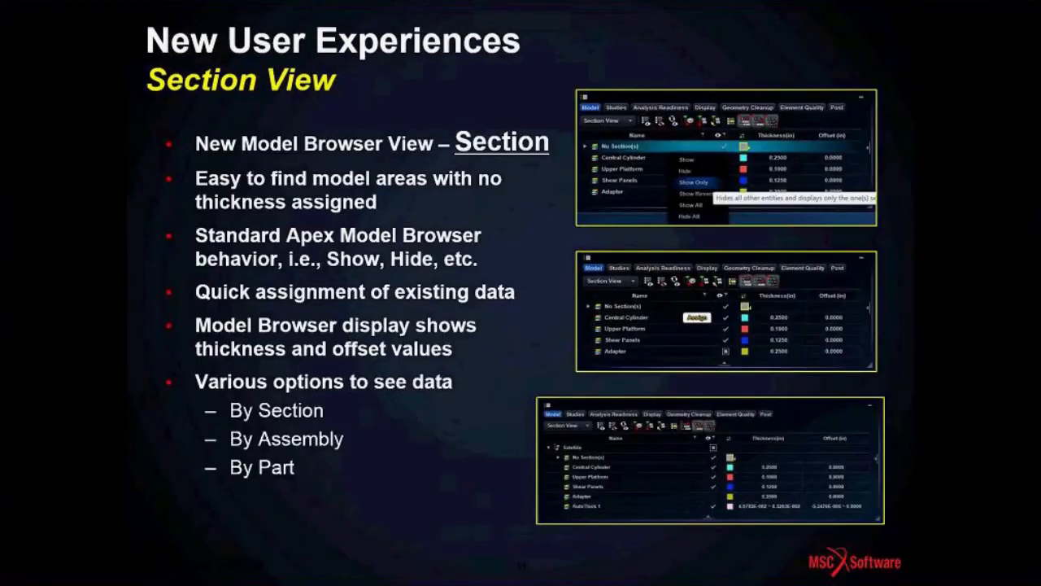
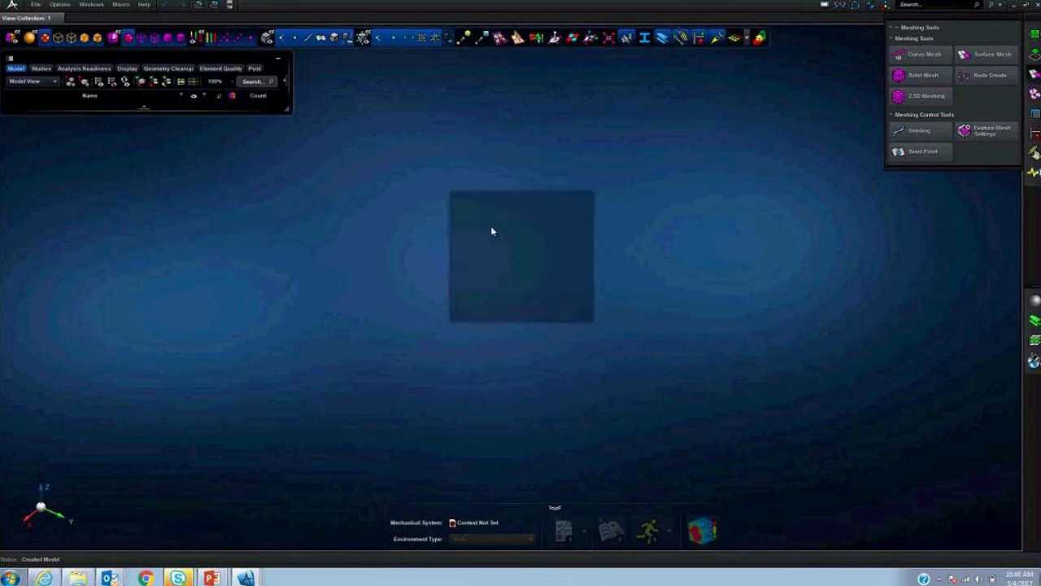
- Import the Hinge_Lug_Bracket.X_T geometry and expand the assembly to list its parts
{"action": "left_click", "coordinate": [464, 188]}
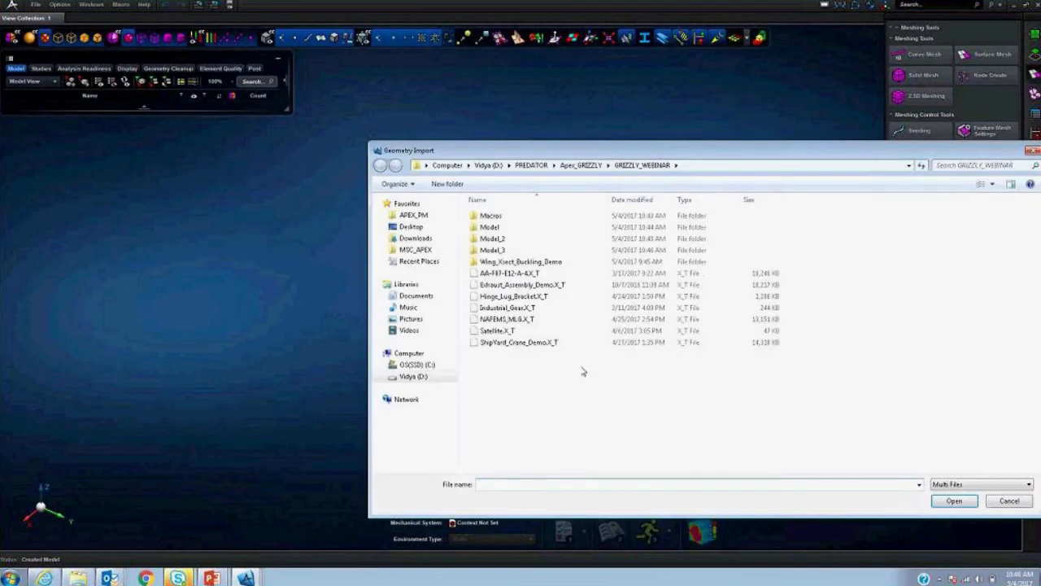
{"action": "left_click", "coordinate": [513, 297]}
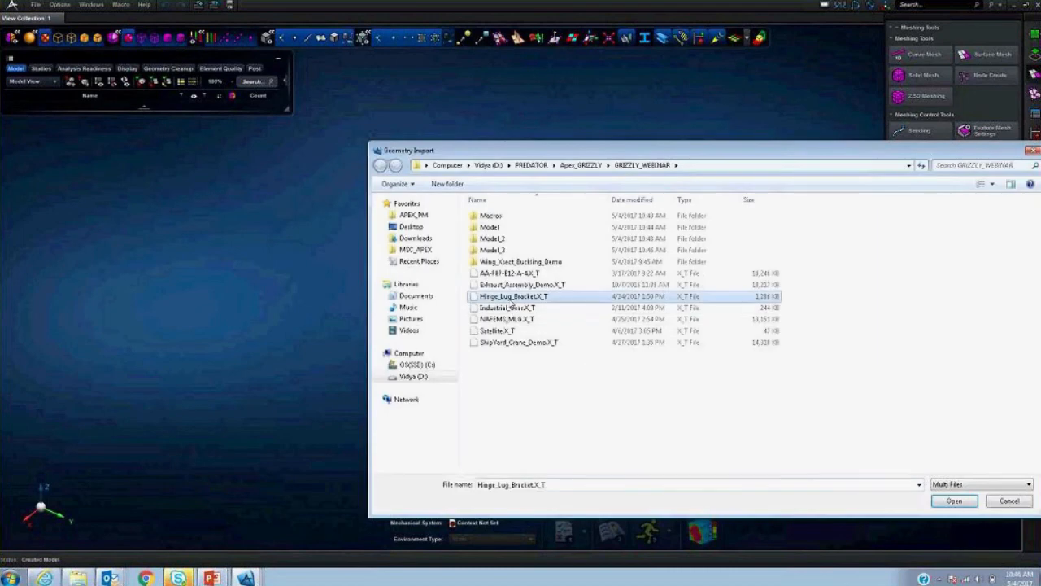
{"action": "left_click", "coordinate": [954, 501]}
{"action": "left_click", "coordinate": [471, 321]}
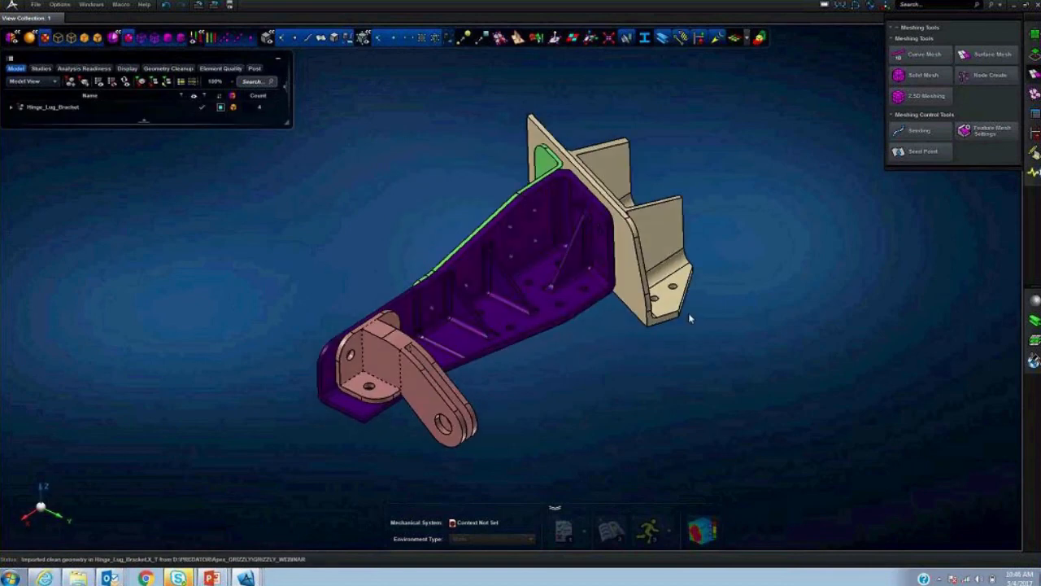
{"action": "left_click", "coordinate": [11, 107]}
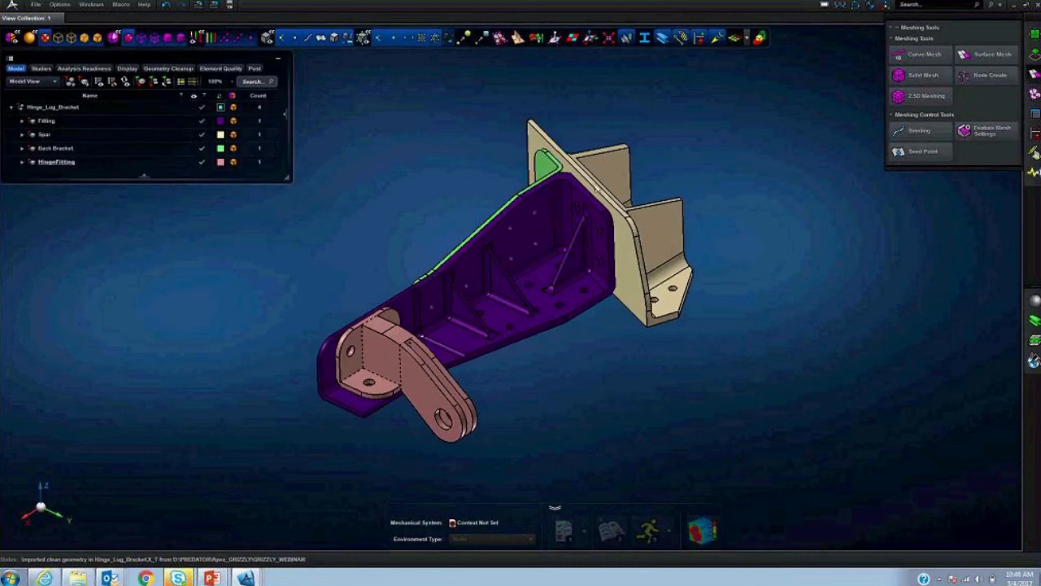
- Play the Connector_Macro script on the imported hinge lug bracket assembly and dismiss its completion notice
{"action": "left_click", "coordinate": [118, 5]}
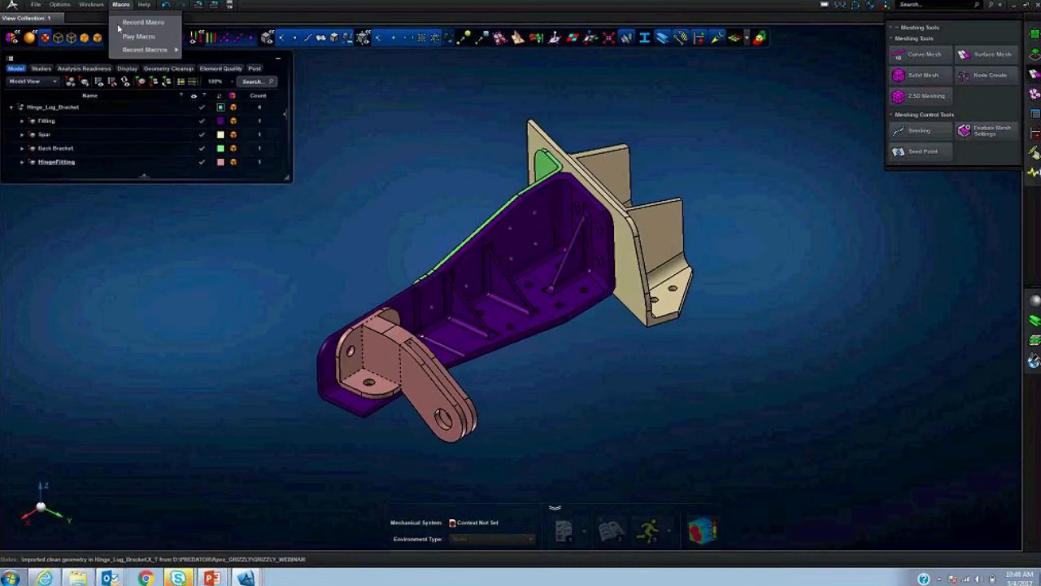
{"action": "left_click", "coordinate": [137, 37]}
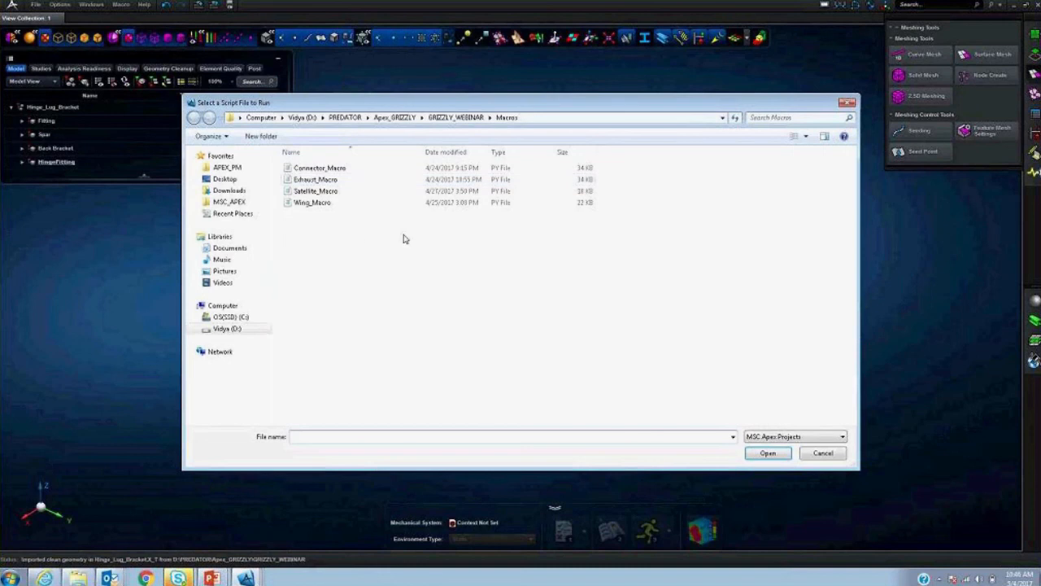
{"action": "left_click", "coordinate": [339, 169]}
{"action": "left_click", "coordinate": [767, 454]}
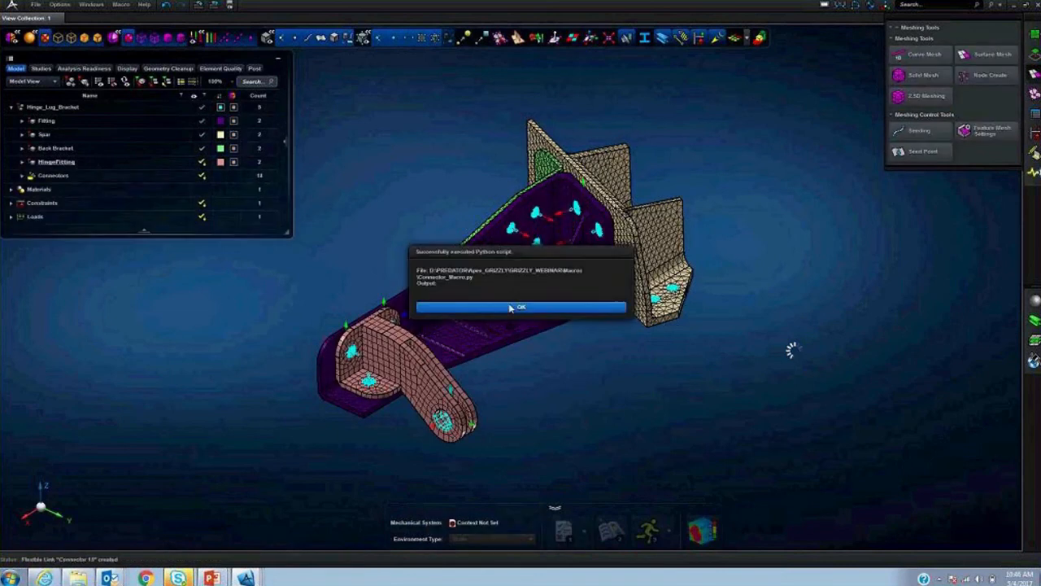
{"action": "left_click", "coordinate": [519, 308]}
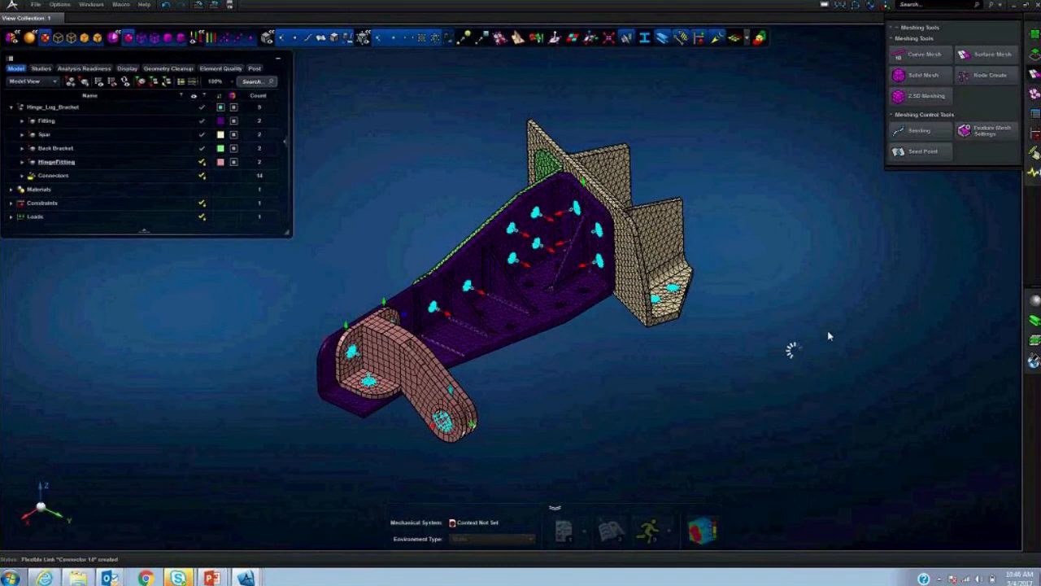
- Place the Hinge_Lug_Bracket assembly in an analysis scene and run the static simulation
{"action": "left_click", "coordinate": [52, 107]}
{"action": "right_click", "coordinate": [52, 107]}
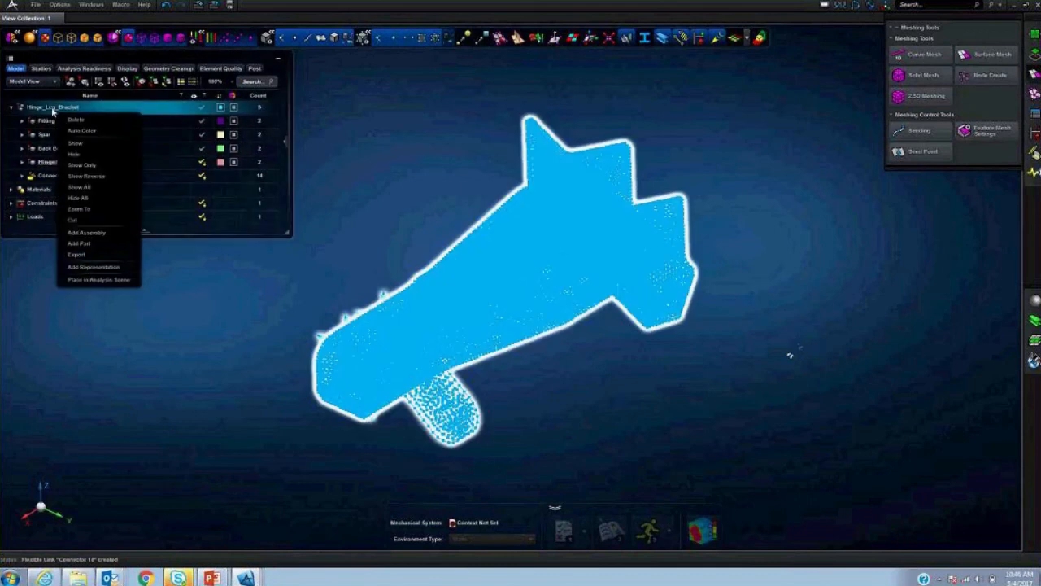
{"action": "left_click", "coordinate": [83, 280]}
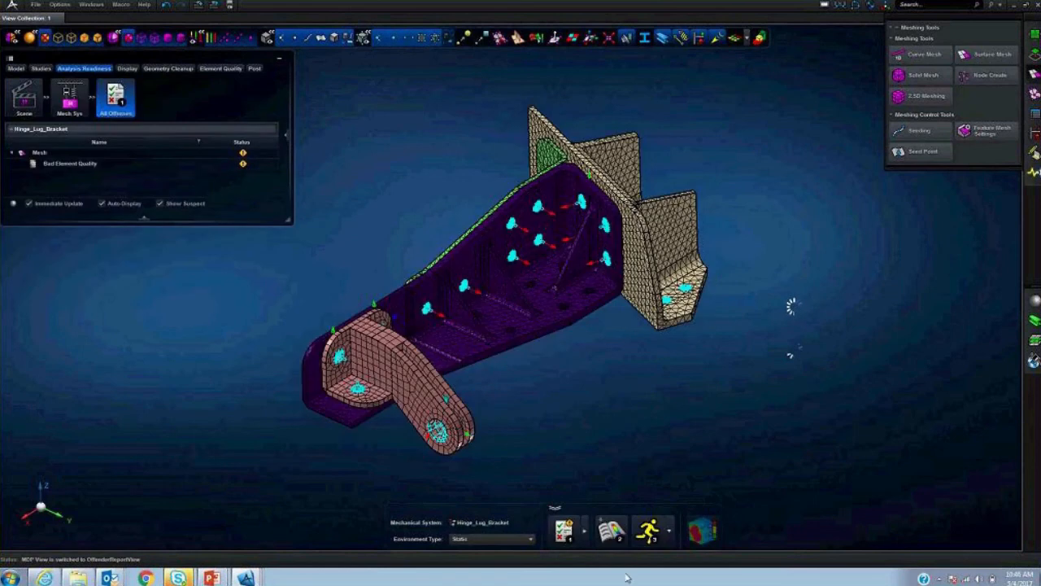
{"action": "left_click", "coordinate": [648, 533]}
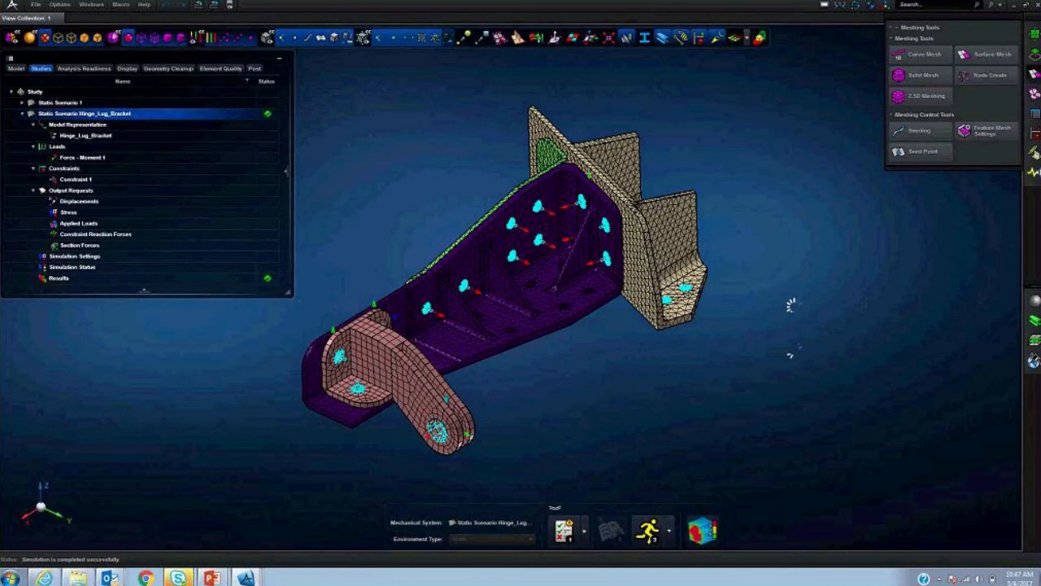
- Animate the stress contour plot of the hinge lug bracket's static results and mask the deformed shape plot
{"action": "left_click", "coordinate": [700, 532]}
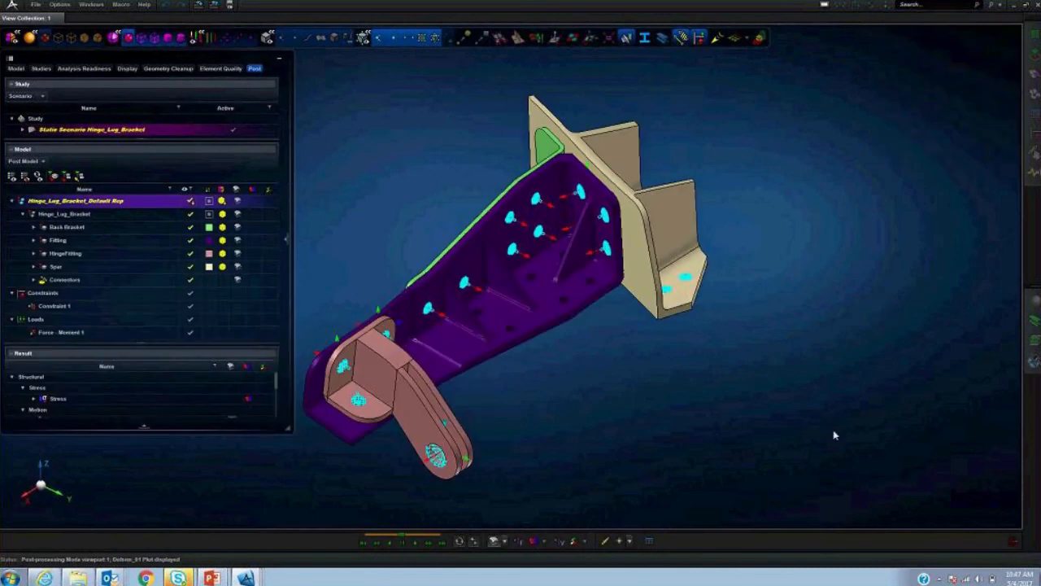
{"action": "left_click", "coordinate": [534, 539]}
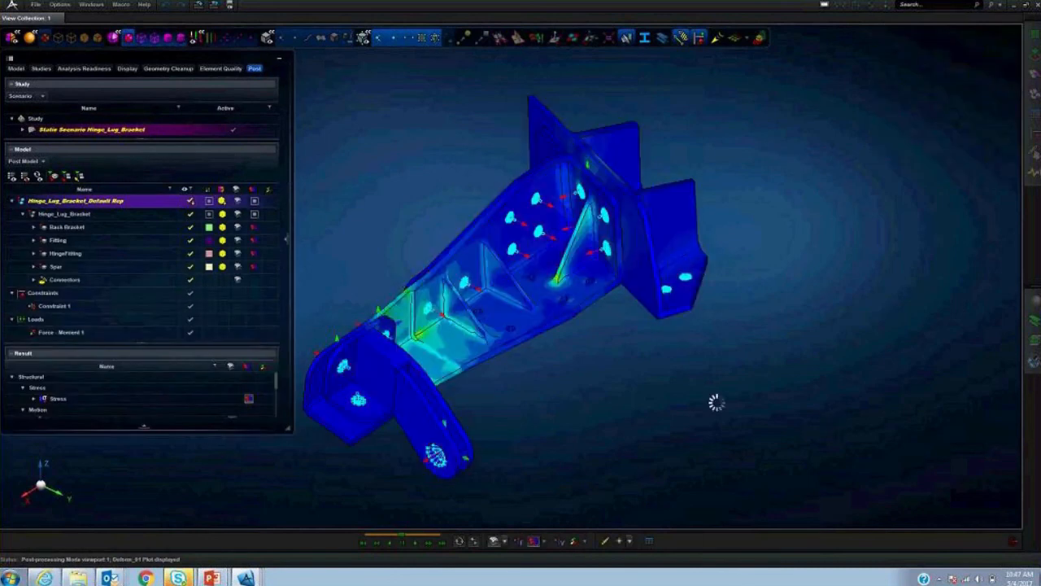
{"action": "left_click", "coordinate": [418, 543]}
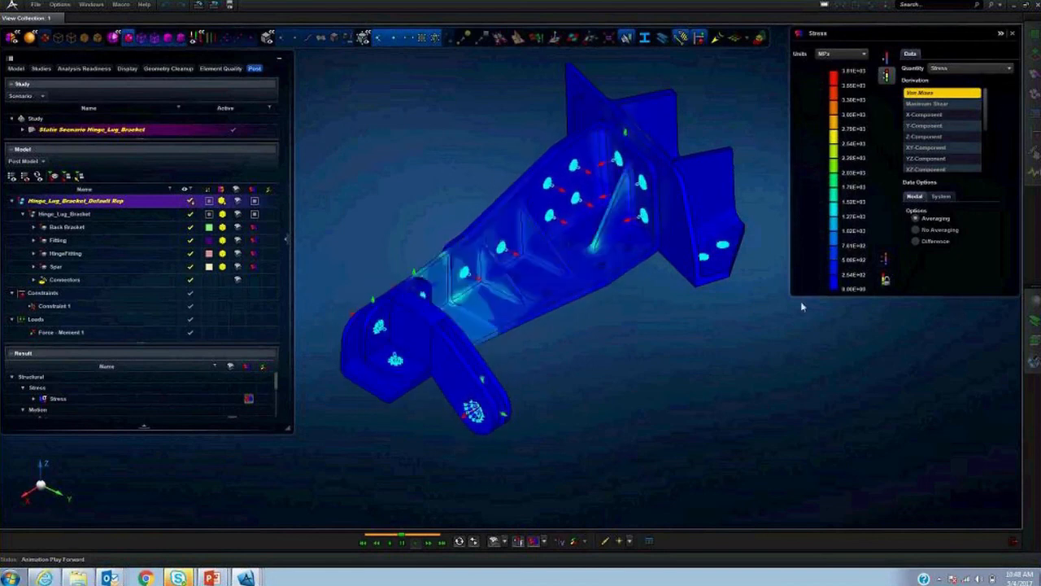
{"action": "left_click", "coordinate": [493, 541]}
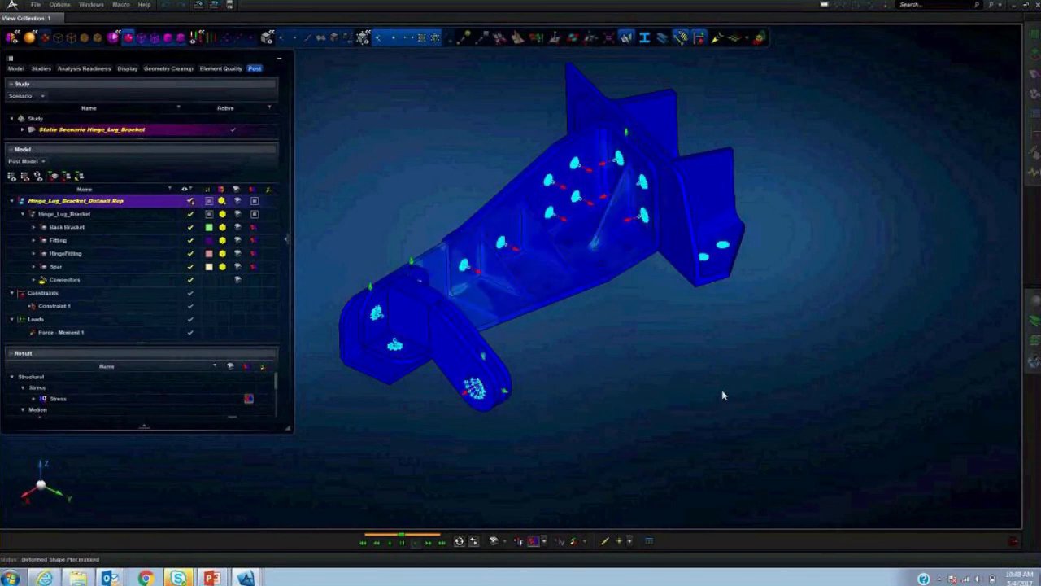
- Select all 14 connectors in the post model and plot their Connector Force - Total resultant as vectors
{"action": "left_click", "coordinate": [49, 280]}
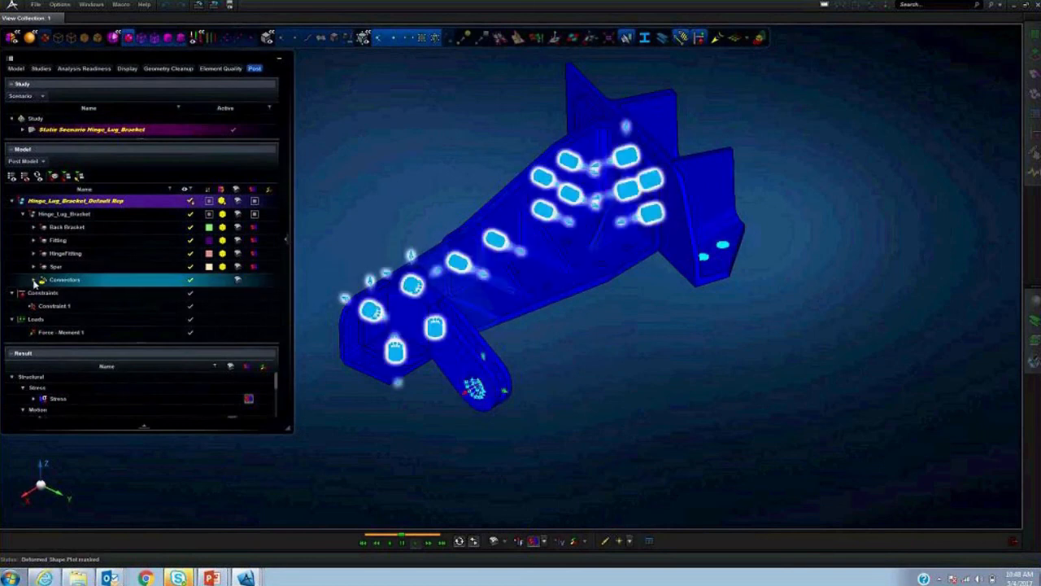
{"action": "left_click", "coordinate": [35, 280]}
{"action": "left_click", "coordinate": [78, 293]}
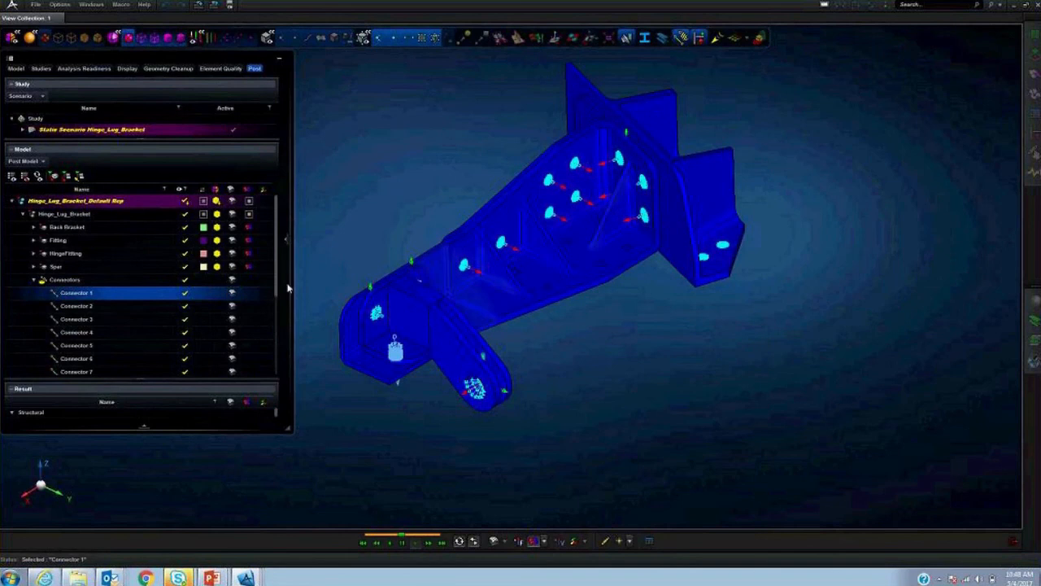
{"action": "scroll", "coordinate": [276, 291], "scroll_direction": "down", "scroll_amount": 3}
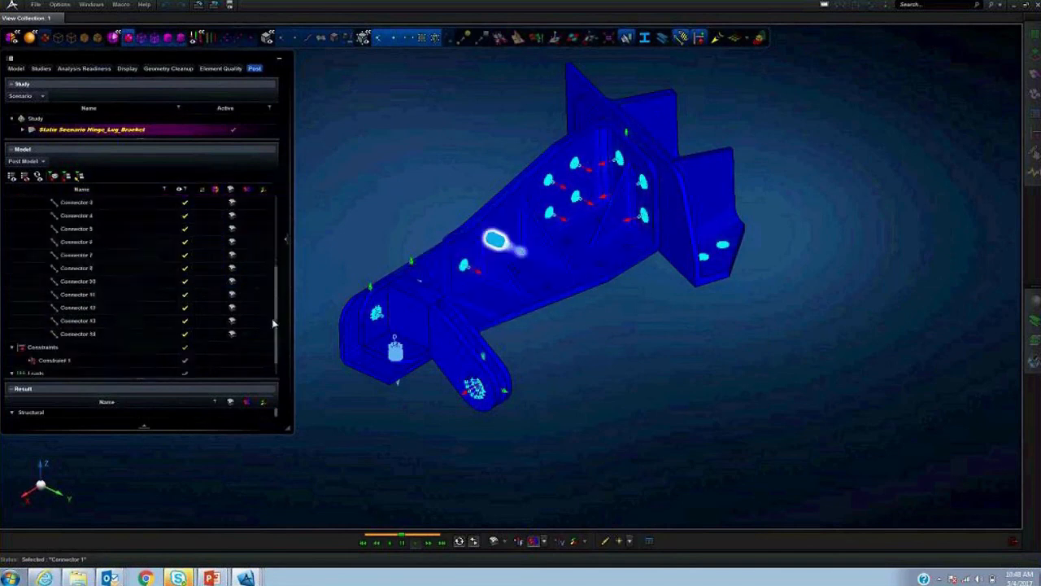
{"action": "left_click", "coordinate": [85, 334], "text": "shift"}
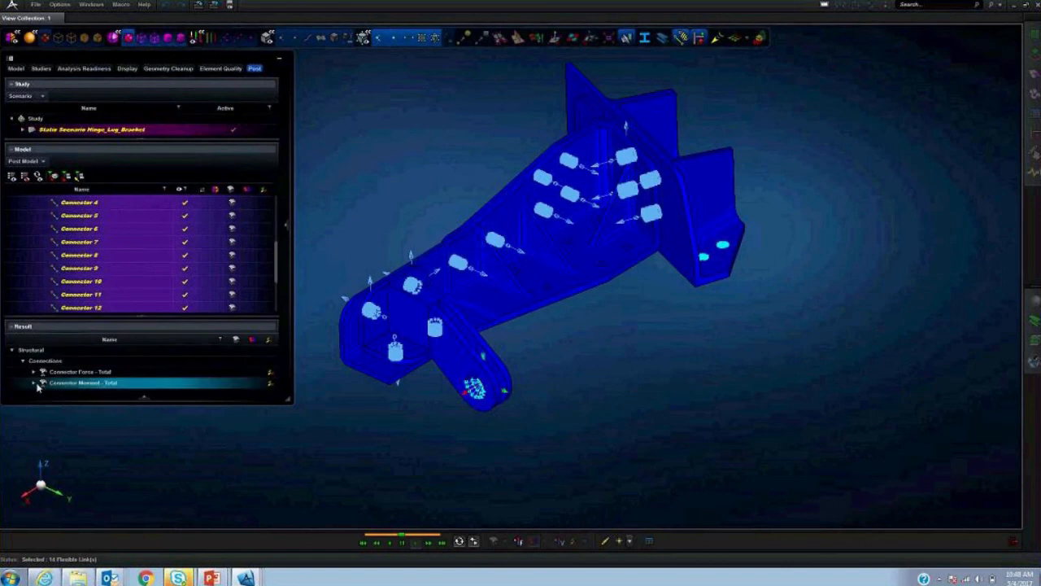
{"action": "left_click", "coordinate": [33, 373]}
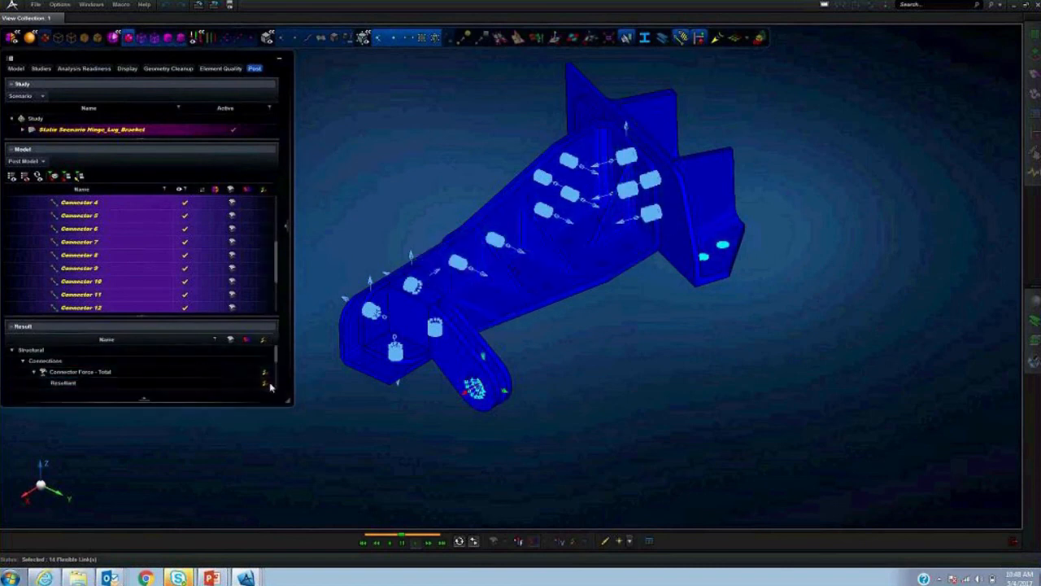
{"action": "left_click", "coordinate": [262, 382]}
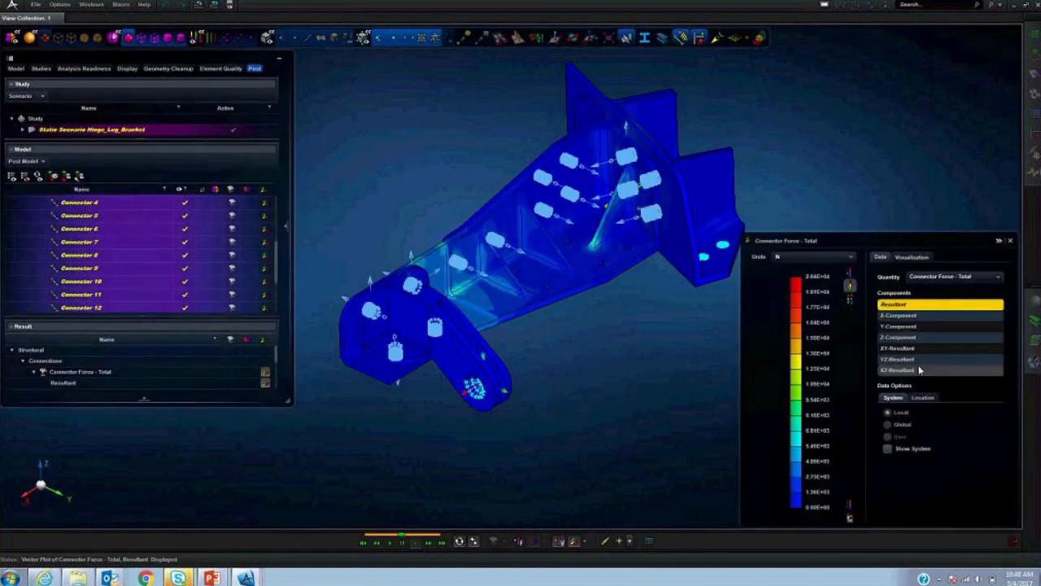
- Hide the bracket geometry so only the connectors remain, and set the force arrows to a uniform size
{"action": "left_click", "coordinate": [435, 39]}
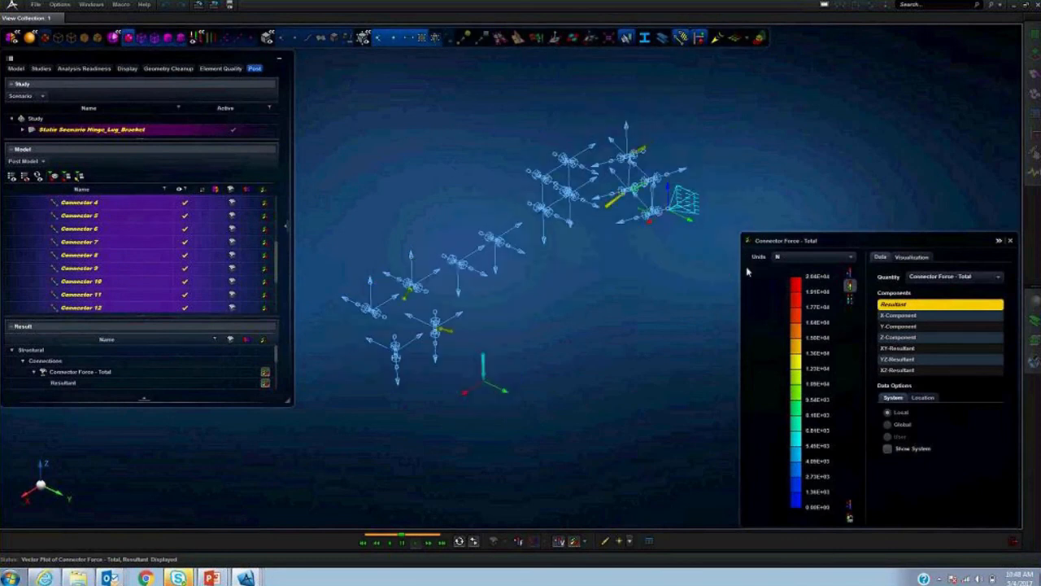
{"action": "scroll", "coordinate": [508, 303], "scroll_direction": "up", "scroll_amount": 2}
{"action": "middle_click_drag", "start_coordinate": [542, 305], "coordinate": [580, 246]}
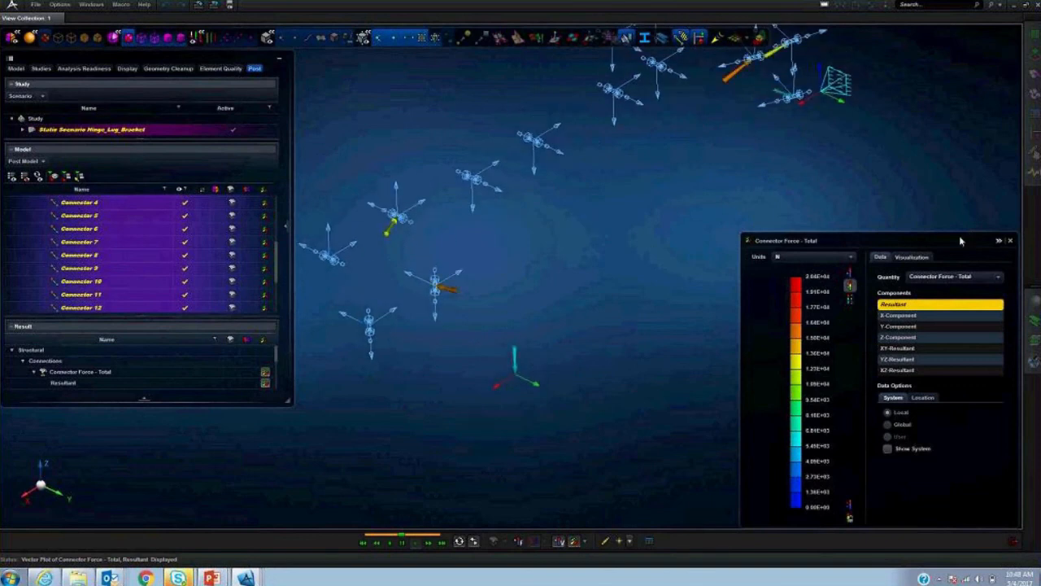
{"action": "left_click_drag", "start_coordinate": [959, 239], "coordinate": [925, 121]}
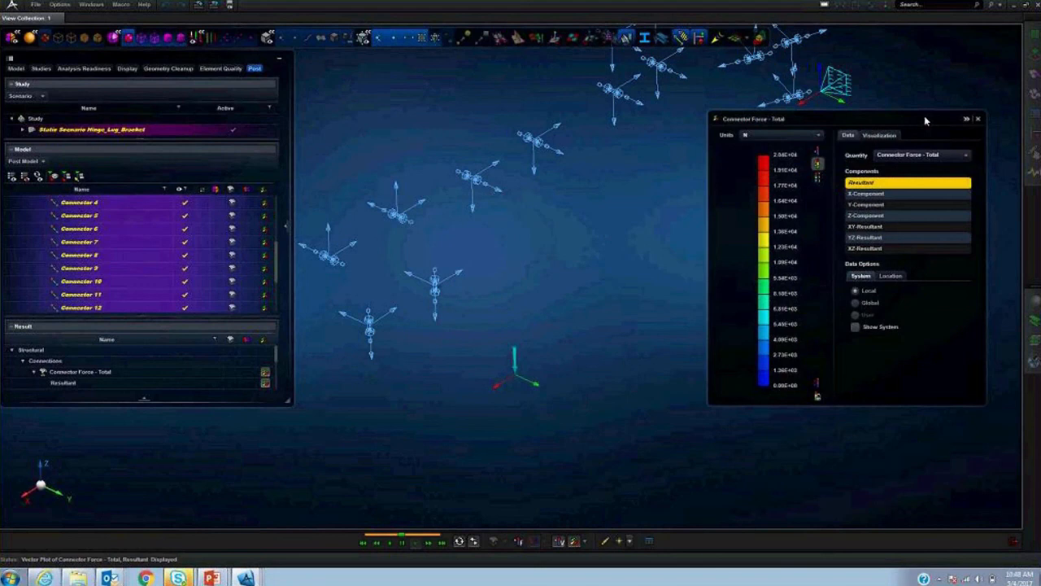
{"action": "left_click", "coordinate": [880, 135]}
{"action": "left_click", "coordinate": [854, 167]}
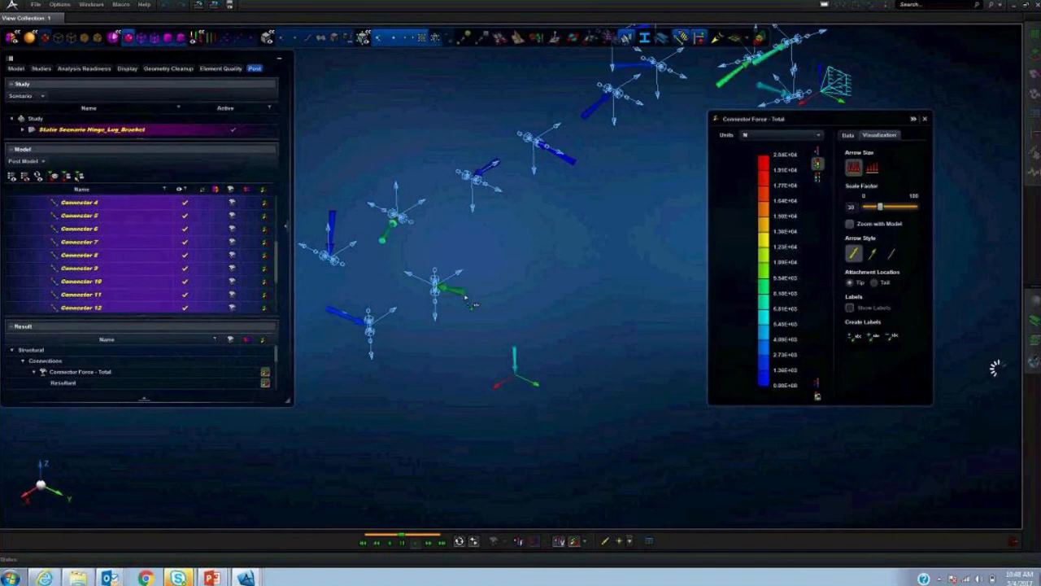
- Pause the animation and label individual connector force arrows with their values
{"action": "left_click", "coordinate": [403, 543]}
{"action": "left_click", "coordinate": [454, 291]}
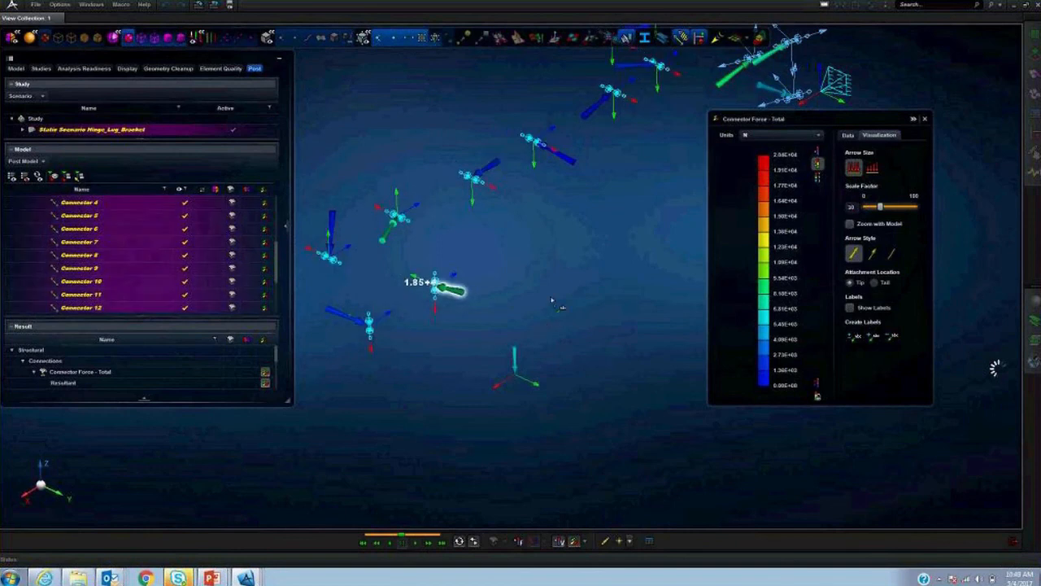
{"action": "left_click", "coordinate": [382, 231]}
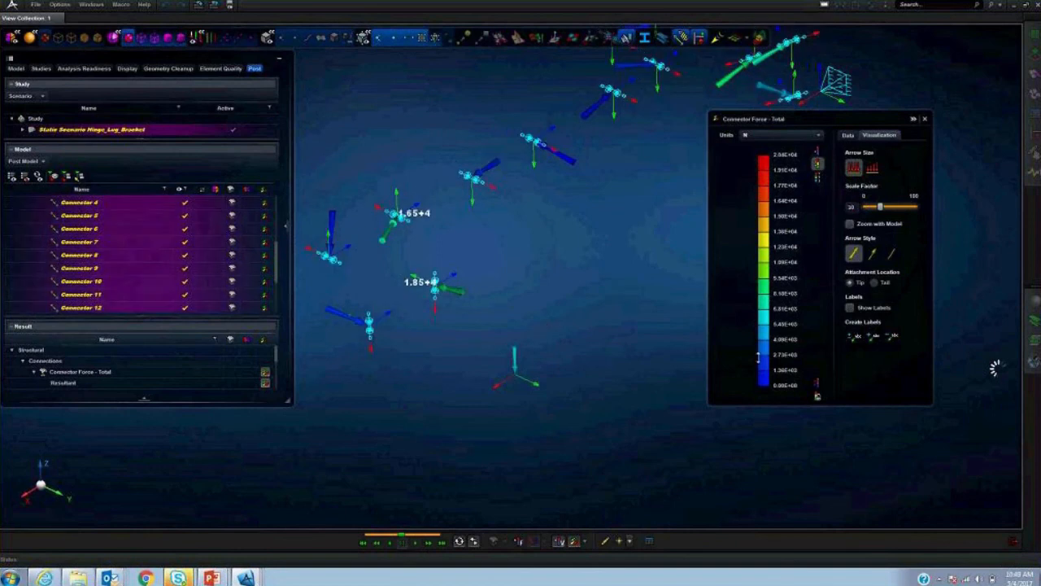
{"action": "left_click", "coordinate": [567, 165]}
{"action": "left_click", "coordinate": [594, 109]}
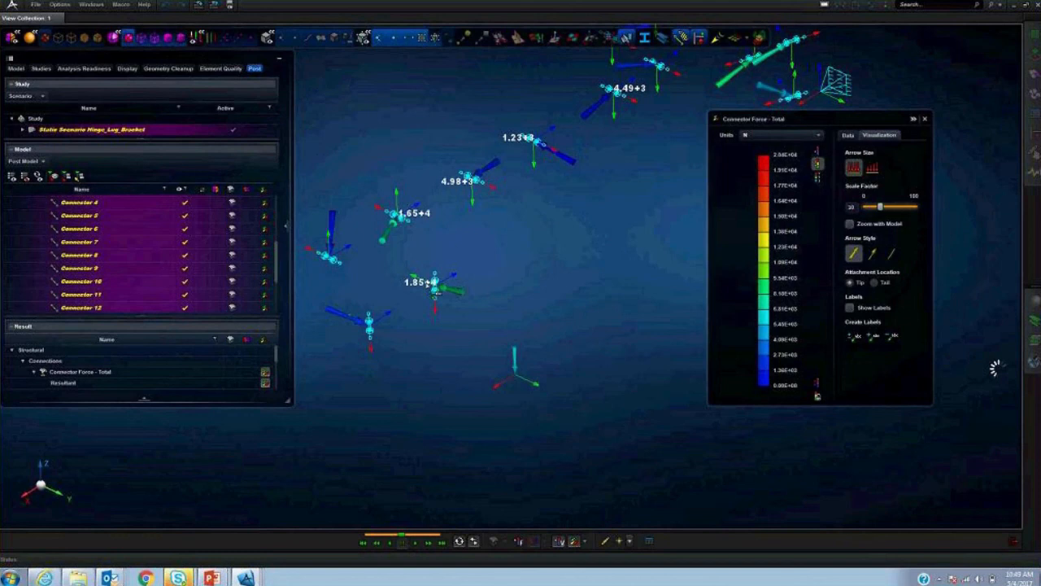
- Change the force arrows' attachment location to Tail and examine their directions at the connectors
{"action": "scroll", "coordinate": [535, 345], "scroll_direction": "up", "scroll_amount": 5}
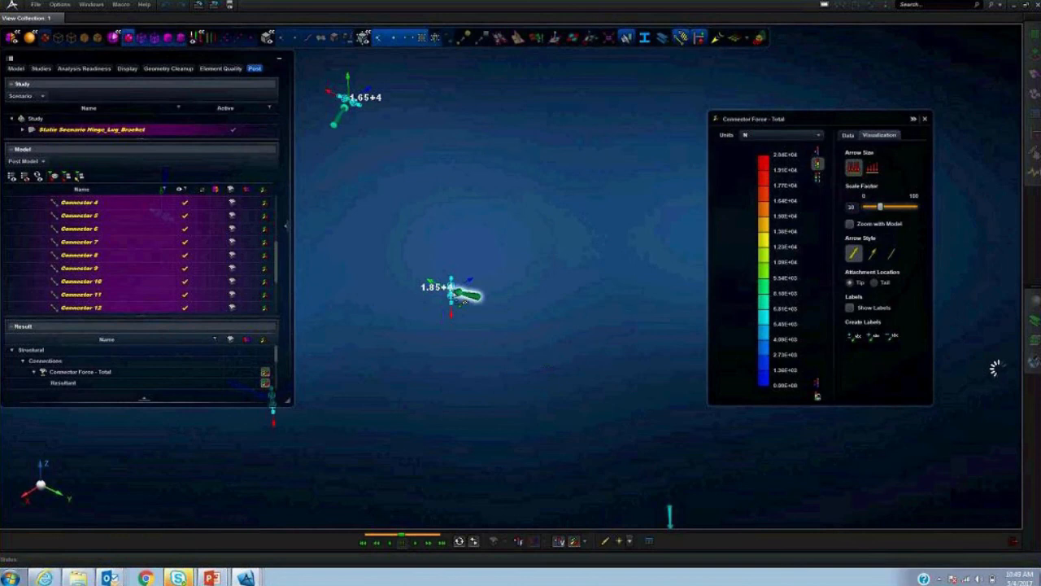
{"action": "scroll", "coordinate": [443, 291], "scroll_direction": "up", "scroll_amount": 3}
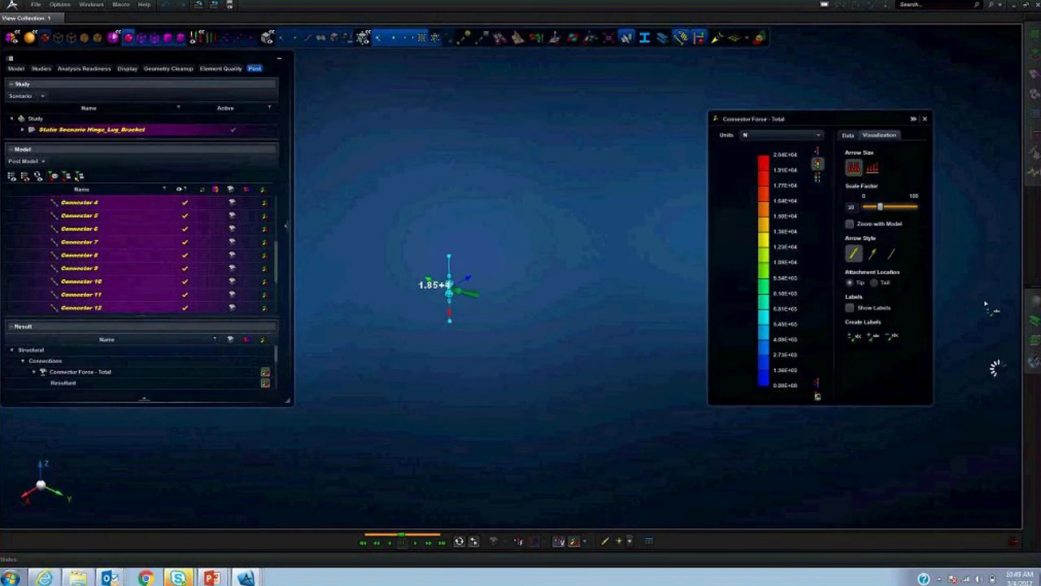
{"action": "left_click", "coordinate": [875, 283]}
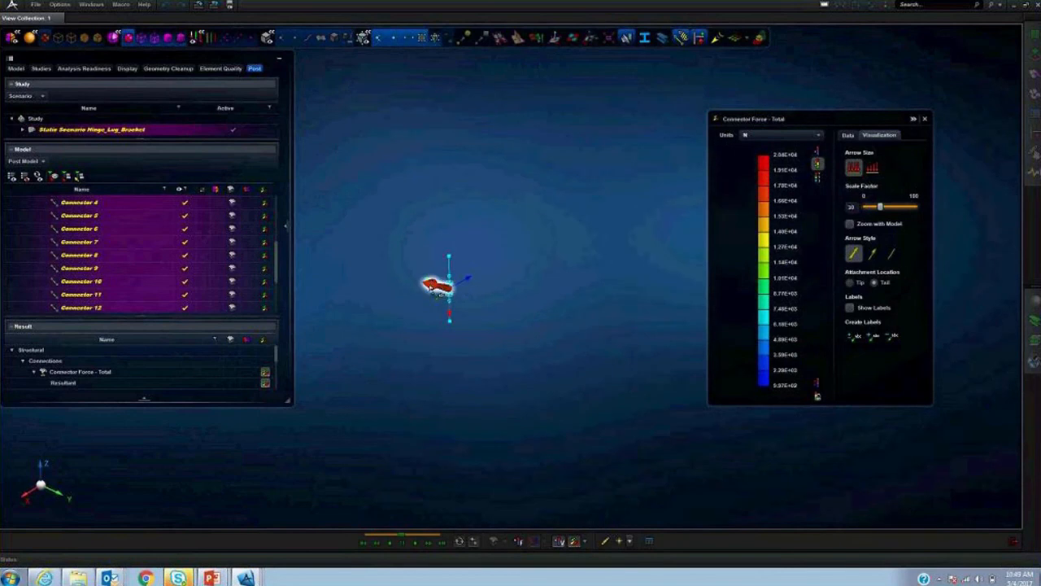
{"action": "middle_click_drag", "start_coordinate": [503, 336], "coordinate": [480, 350]}
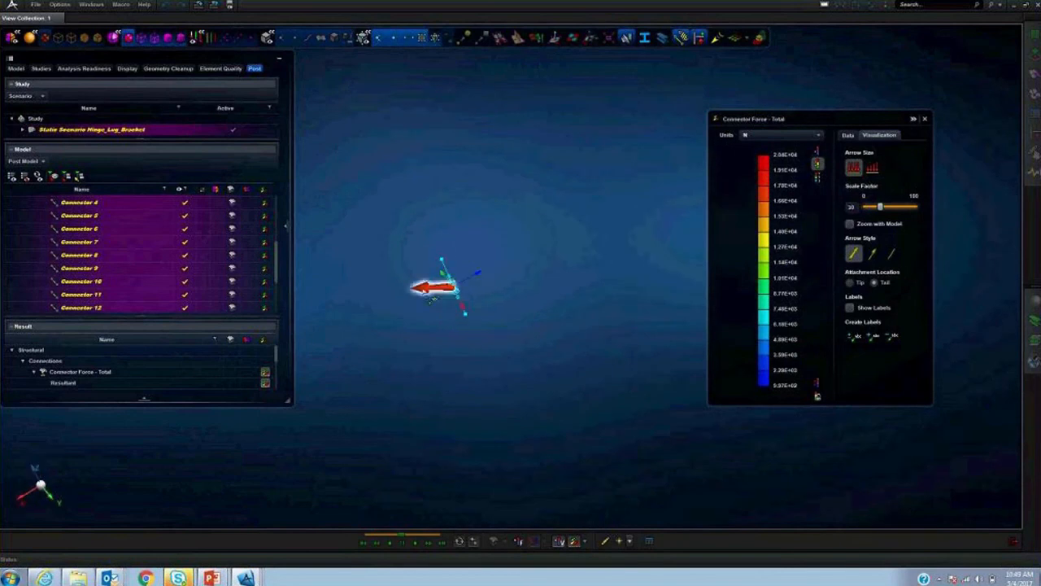
{"action": "scroll", "coordinate": [506, 352], "scroll_direction": "down", "scroll_amount": 3}
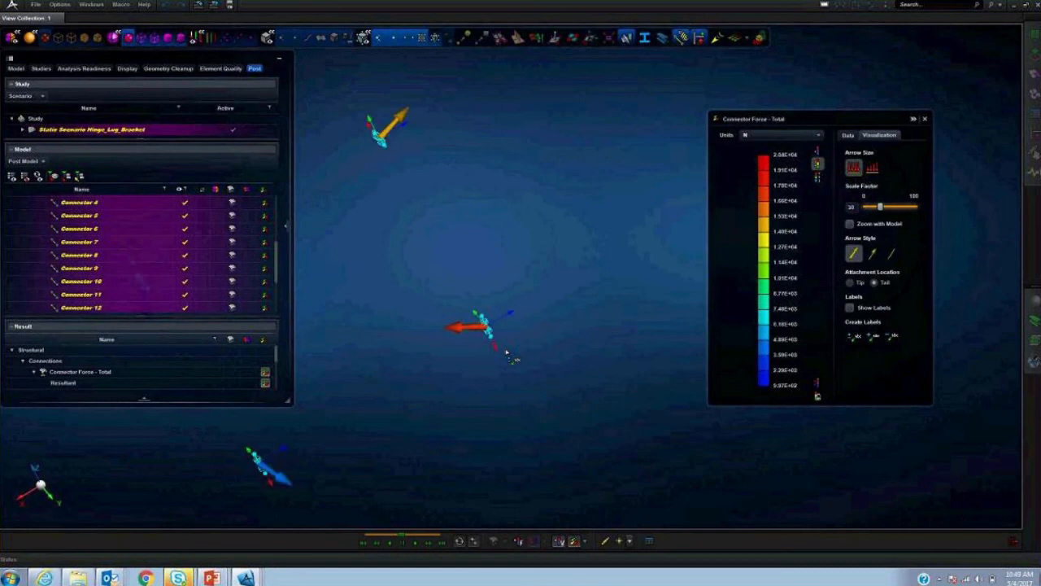
{"action": "scroll", "coordinate": [506, 351], "scroll_direction": "down", "scroll_amount": 3}
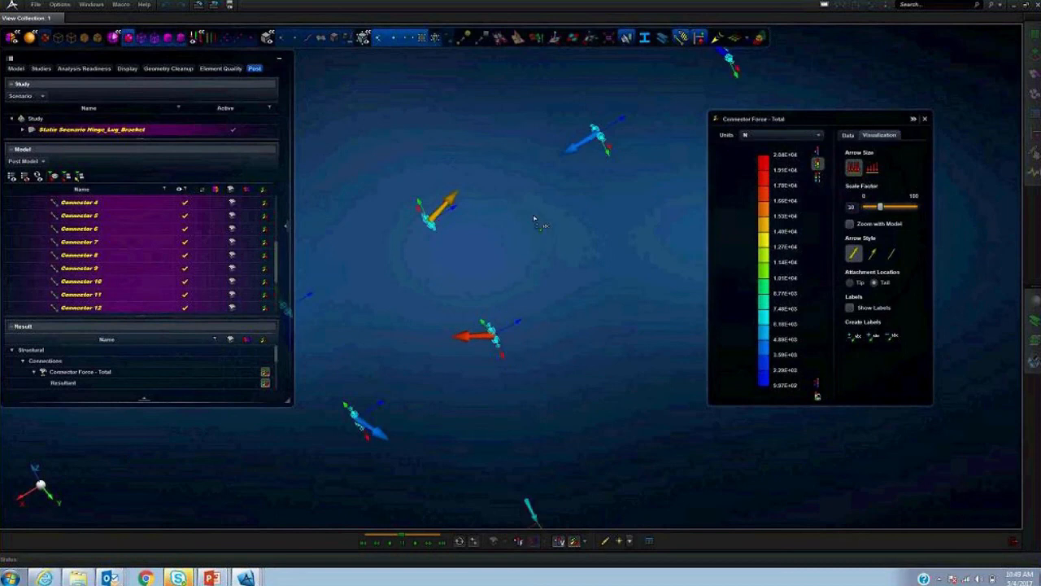
- Replay the result animation and view the connector force vectors for the X-Component, Y-Component, Z-Component and YZ-Resultant in turn
{"action": "left_click", "coordinate": [416, 544]}
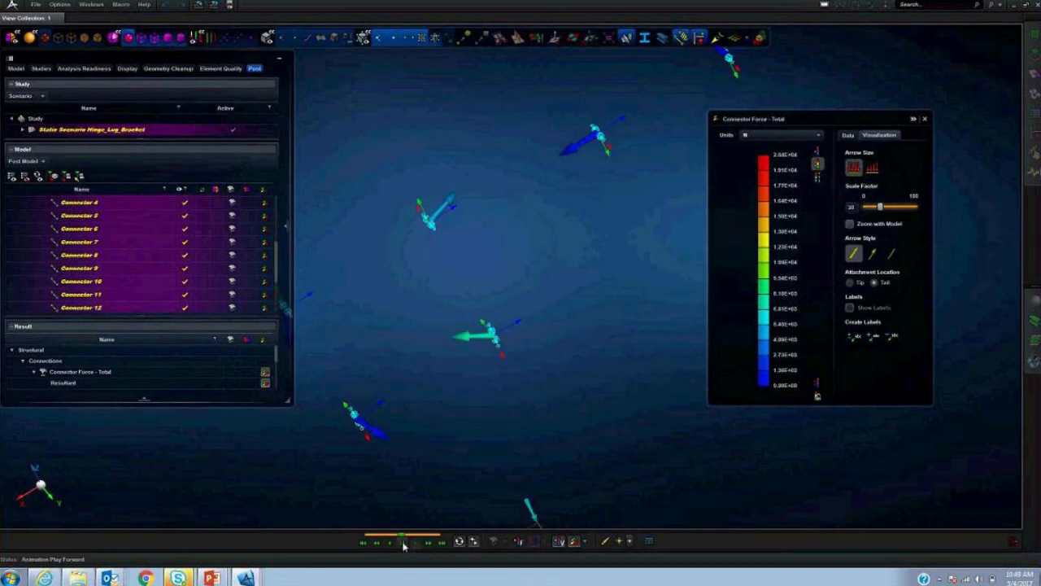
{"action": "left_click", "coordinate": [846, 136]}
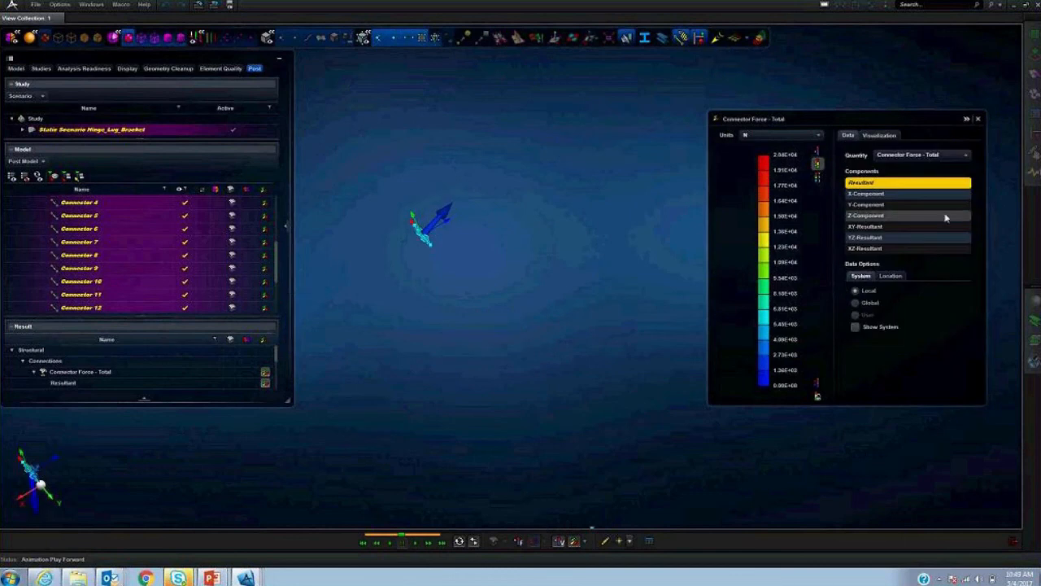
{"action": "left_click", "coordinate": [872, 196]}
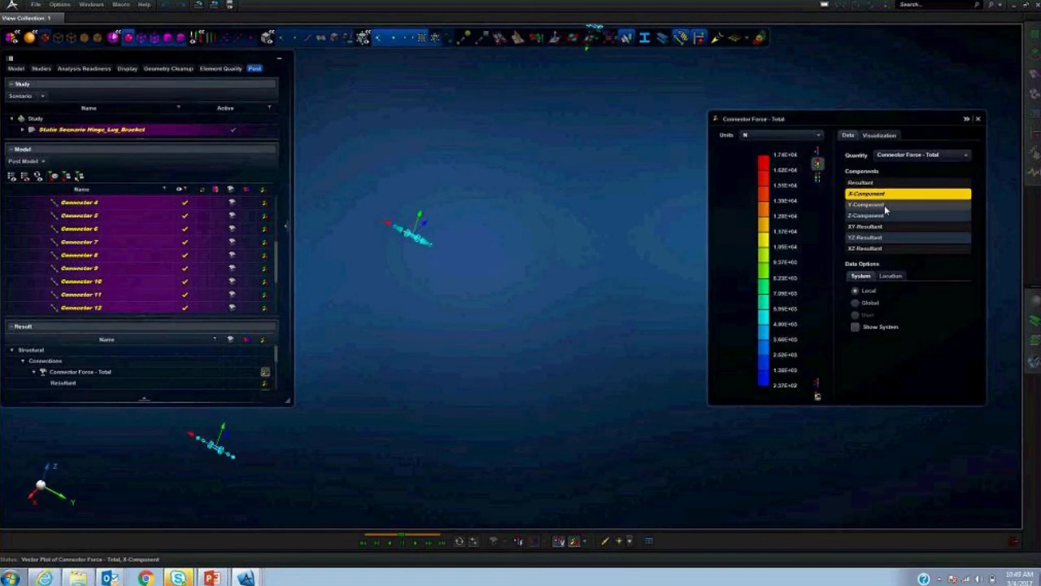
{"action": "left_click", "coordinate": [885, 205]}
{"action": "left_click", "coordinate": [885, 216]}
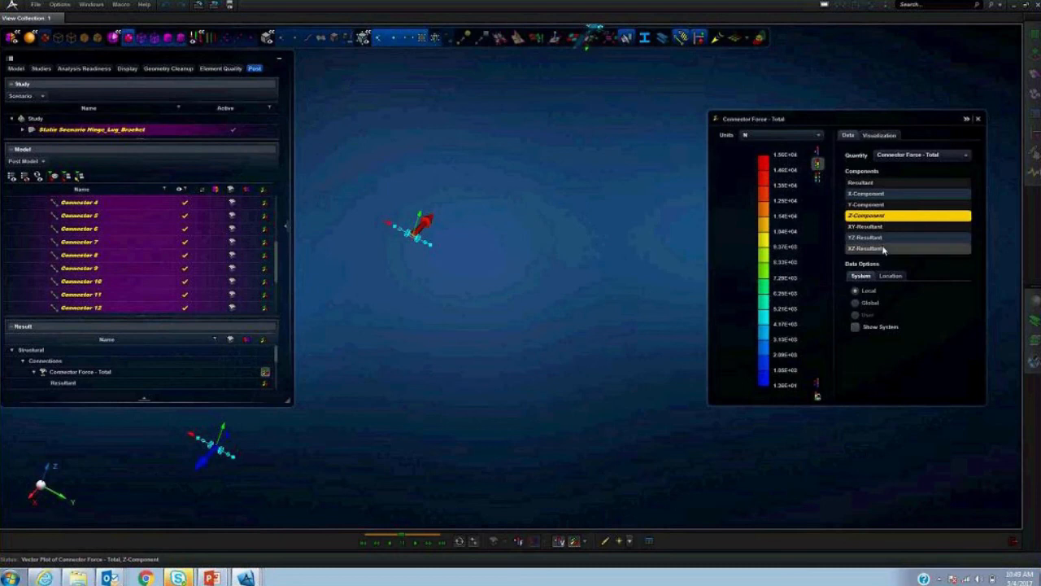
{"action": "left_click", "coordinate": [882, 238]}
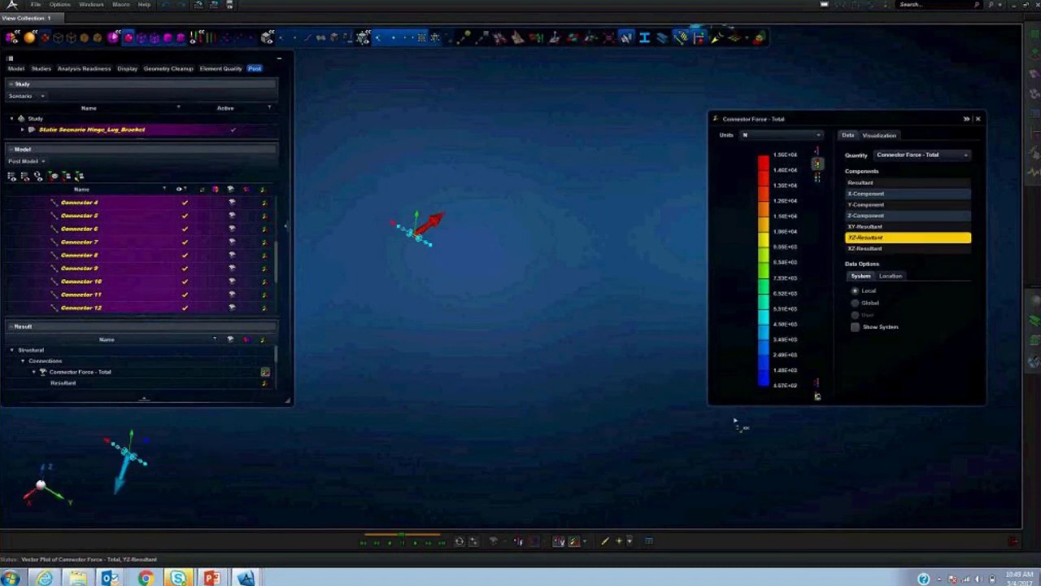
- Plot the connector force's X-Component and YZ-Resultant together as vectors
{"action": "left_click", "coordinate": [877, 196]}
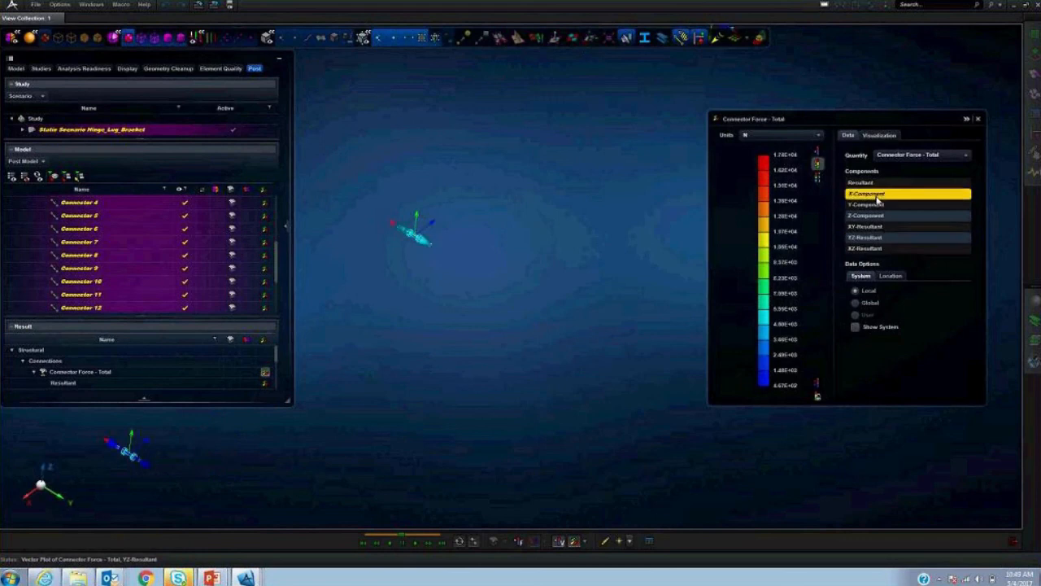
{"action": "left_click", "coordinate": [887, 239], "text": "ctrl"}
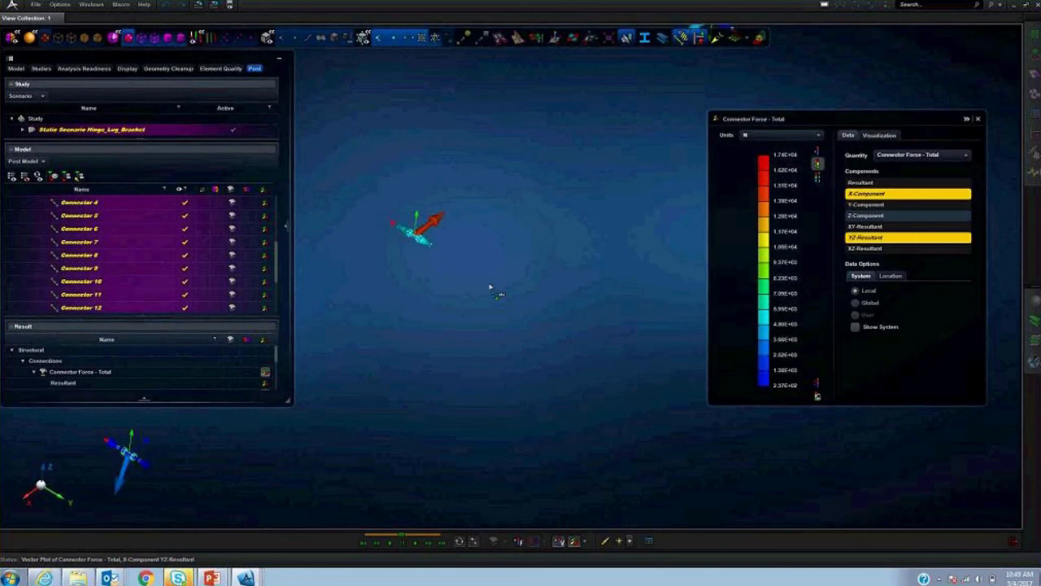
{"action": "middle_click_drag", "start_coordinate": [475, 269], "coordinate": [567, 315]}
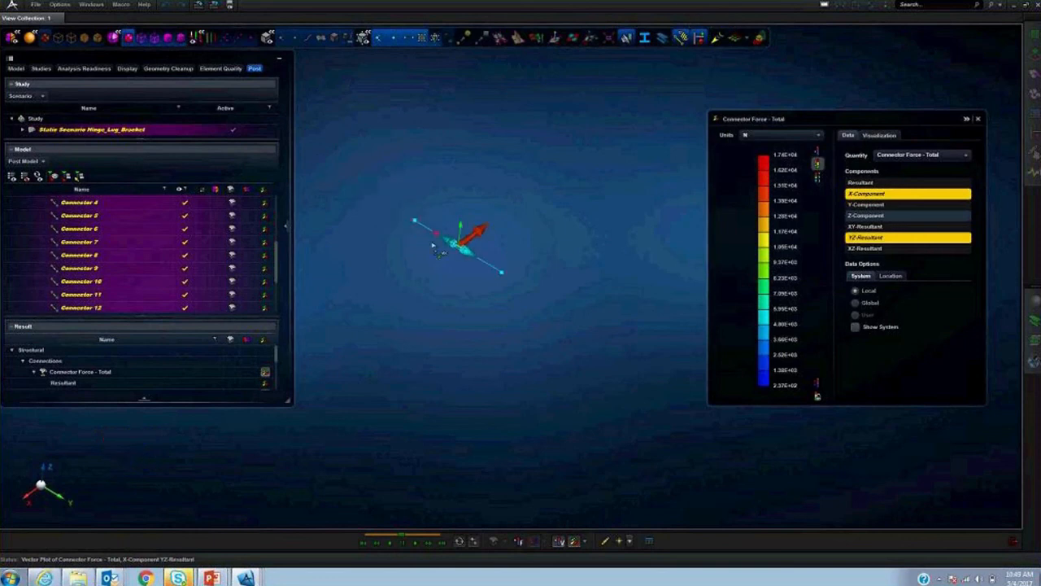
- Turn on Show Labels and create value labels on the X-Component and YZ-Resultant arrows of the connector in view
{"action": "left_click_drag", "start_coordinate": [384, 178], "coordinate": [544, 312]}
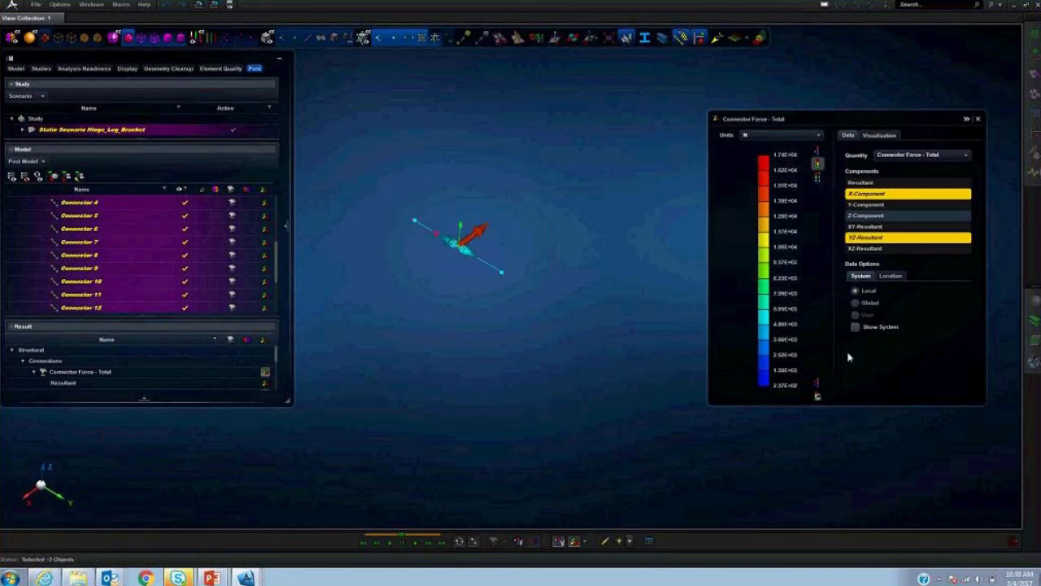
{"action": "left_click", "coordinate": [880, 135]}
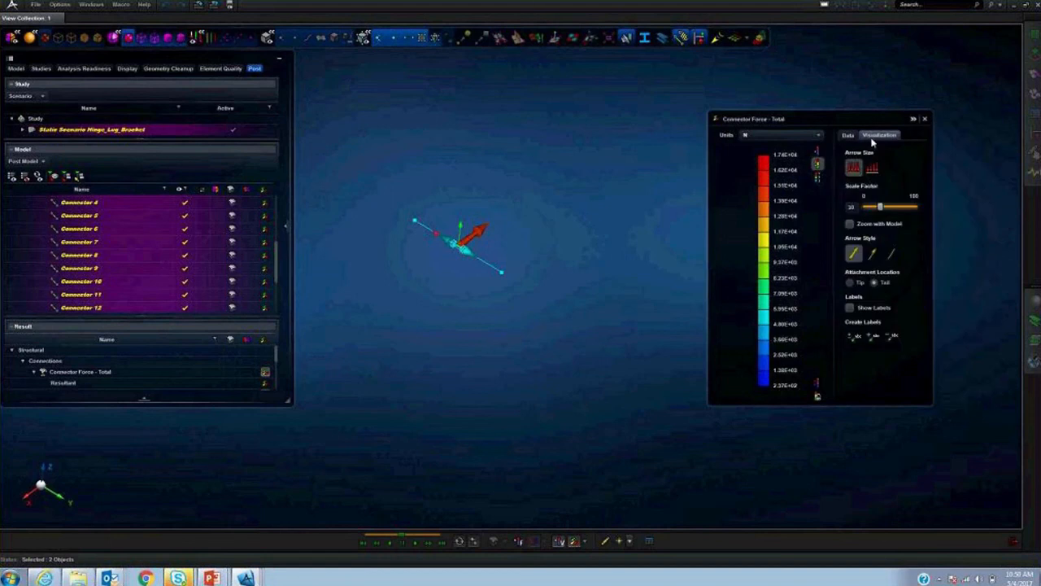
{"action": "left_click", "coordinate": [850, 307]}
{"action": "left_click", "coordinate": [854, 336]}
{"action": "left_click", "coordinate": [461, 247]}
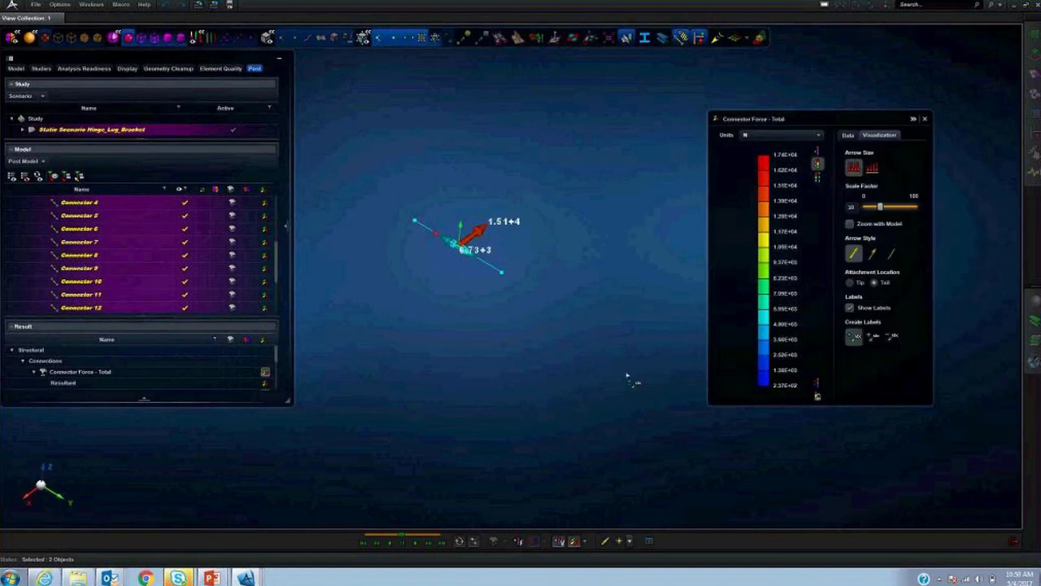
- Create value labels on the force arrows of the whole connector group and examine them near the connectors
{"action": "scroll", "coordinate": [631, 389], "scroll_direction": "up", "scroll_amount": 3}
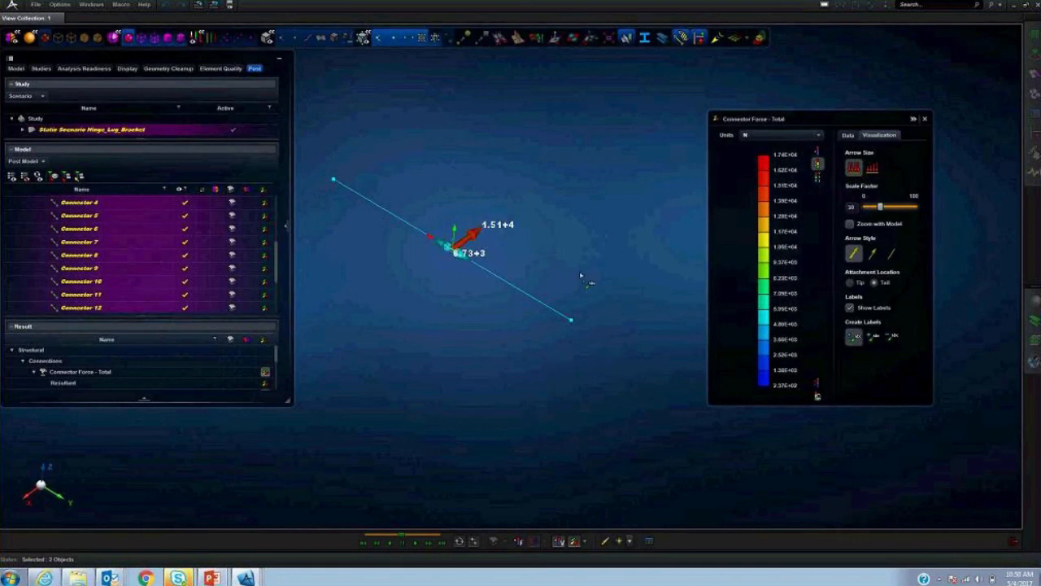
{"action": "scroll", "coordinate": [565, 295], "scroll_direction": "down", "scroll_amount": 10}
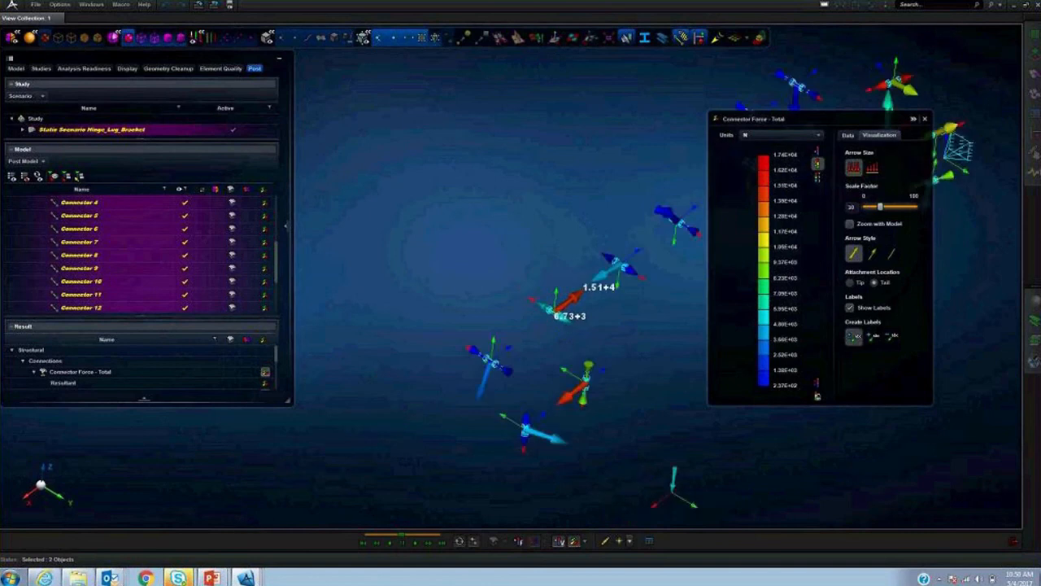
{"action": "middle_click_drag", "start_coordinate": [702, 288], "coordinate": [547, 235]}
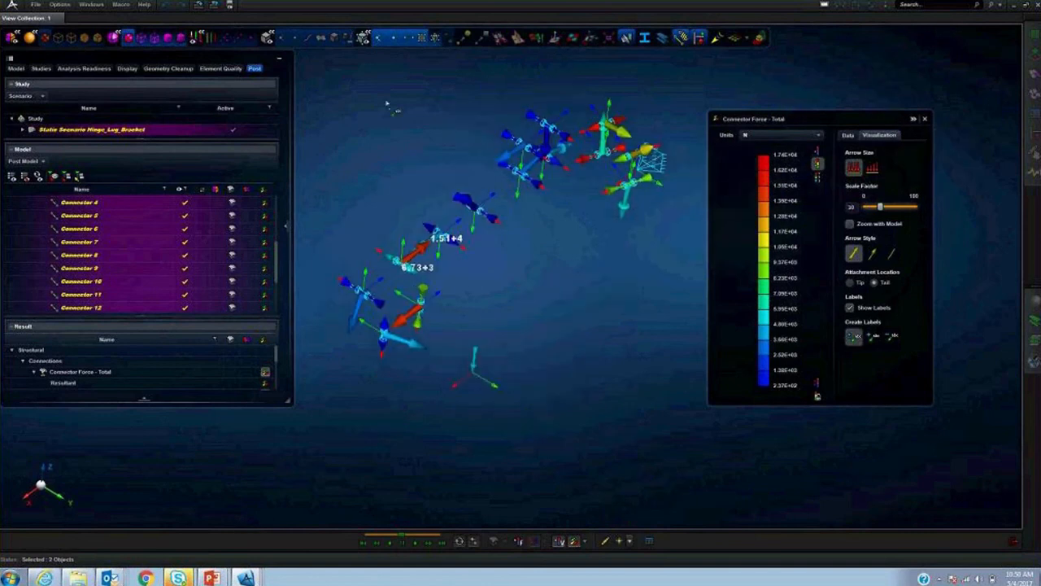
{"action": "left_click_drag", "start_coordinate": [314, 64], "coordinate": [691, 437]}
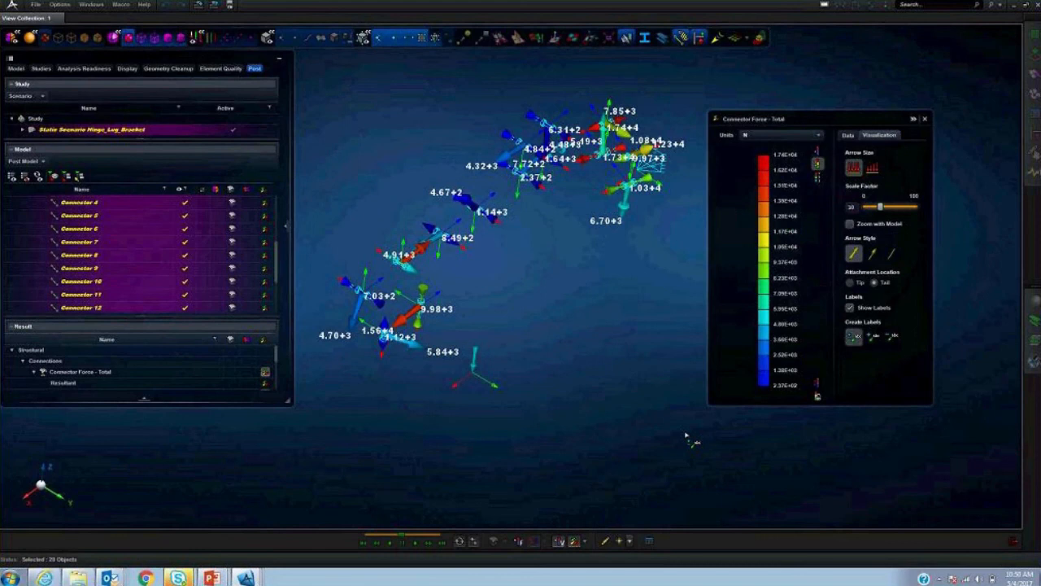
{"action": "scroll", "coordinate": [645, 268], "scroll_direction": "up", "scroll_amount": 5}
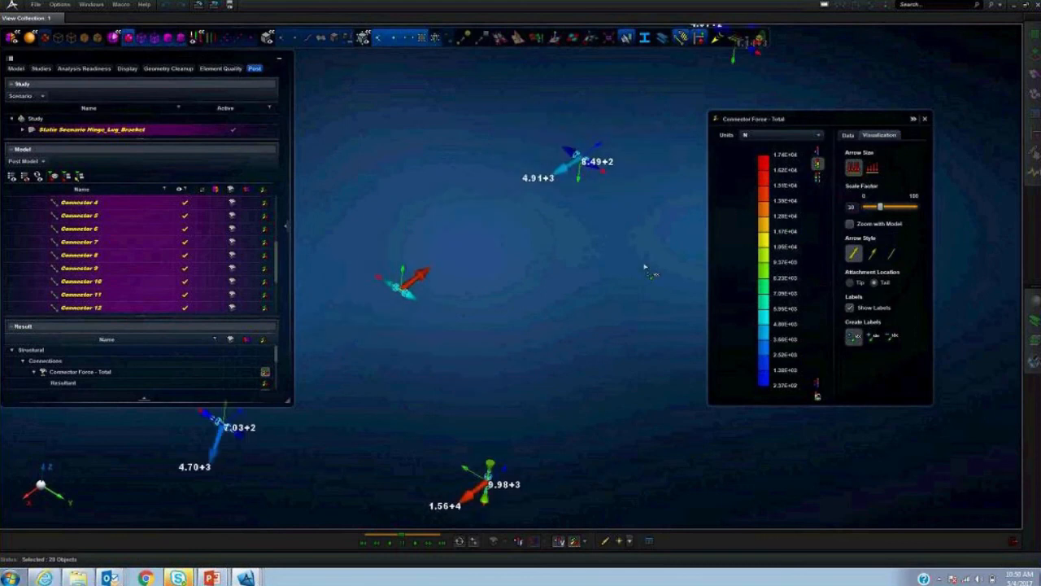
{"action": "middle_click_drag", "start_coordinate": [645, 266], "coordinate": [591, 285]}
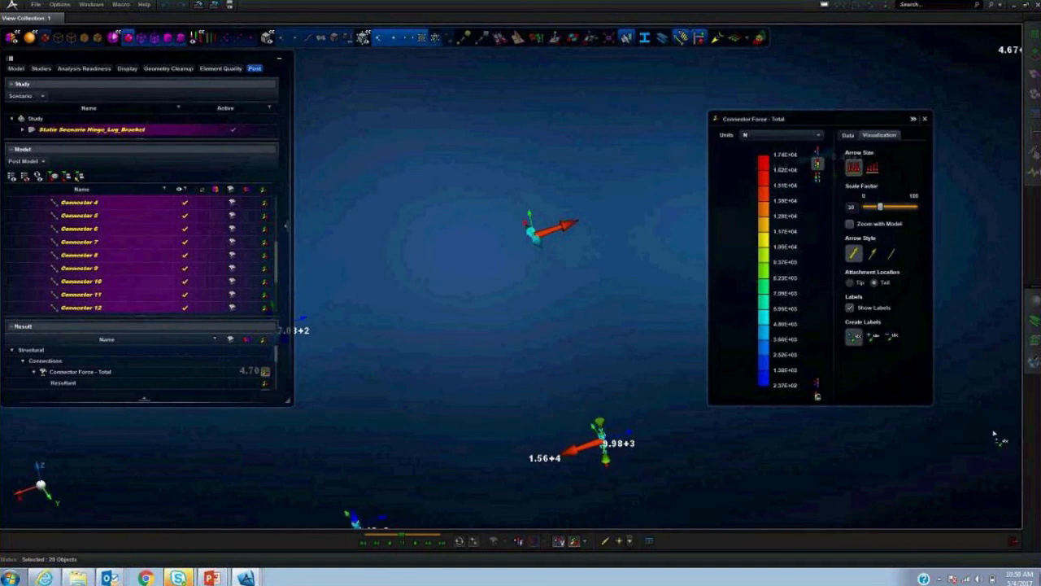
- Close the connector force plot, exit post-processing to the study view, and display the mesh on the bracket parts
{"action": "left_click", "coordinate": [925, 118]}
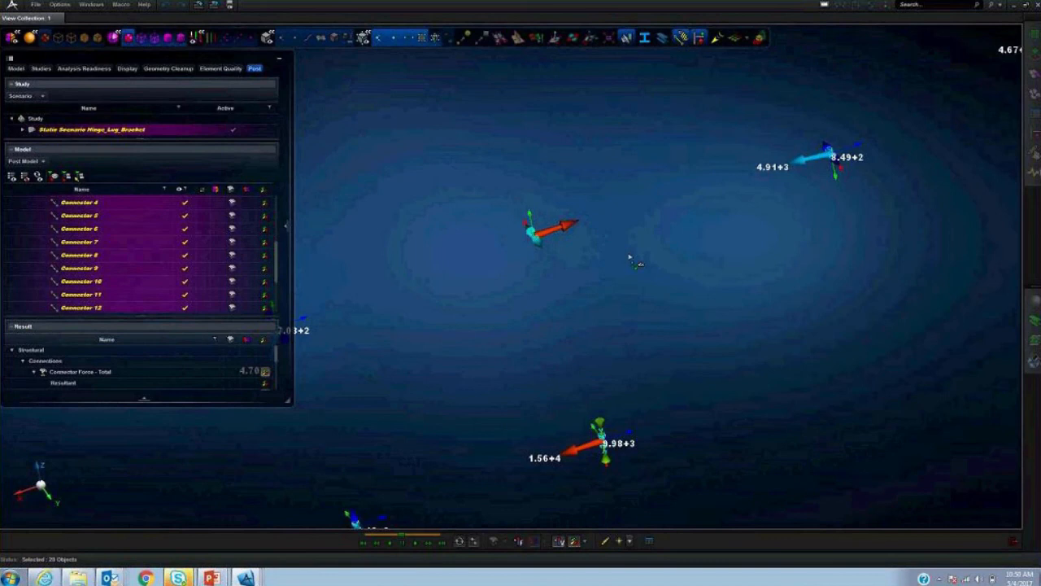
{"action": "left_click", "coordinate": [1011, 543]}
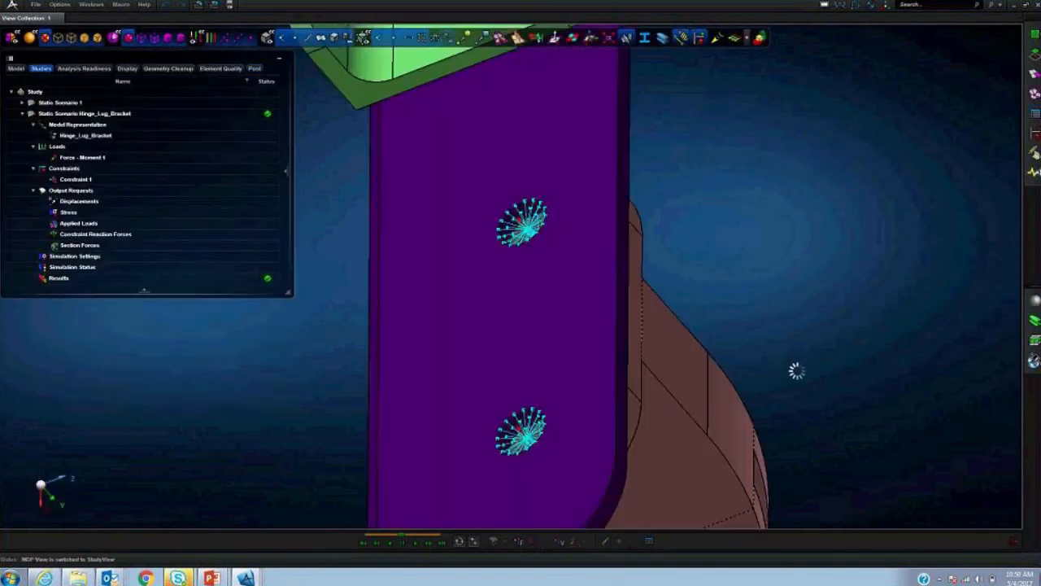
{"action": "scroll", "coordinate": [746, 350], "scroll_direction": "down", "scroll_amount": 5}
{"action": "middle_click_drag", "start_coordinate": [746, 352], "coordinate": [596, 294]}
{"action": "scroll", "coordinate": [595, 293], "scroll_direction": "up", "scroll_amount": 5}
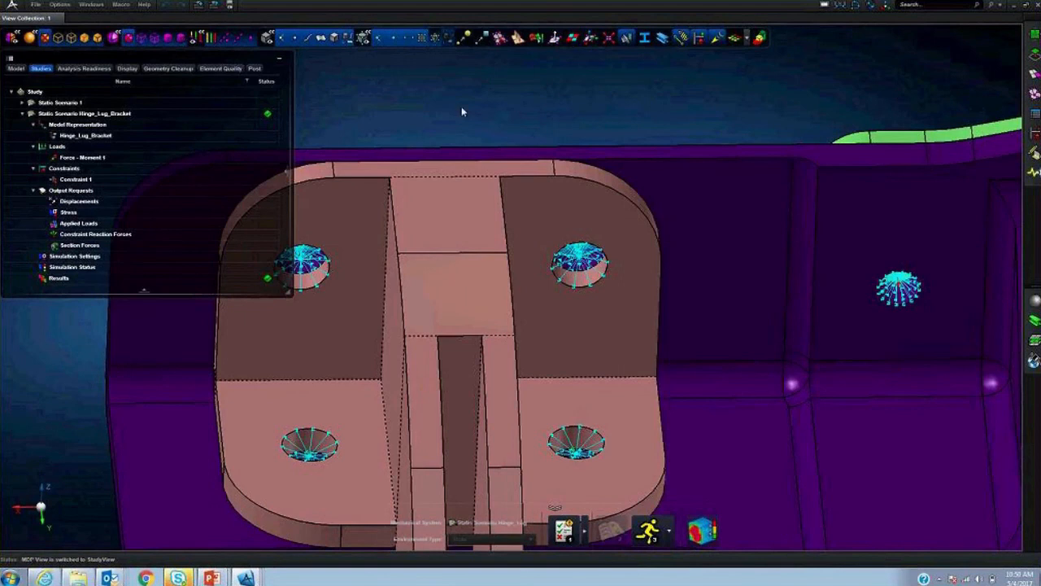
{"action": "left_click", "coordinate": [436, 38]}
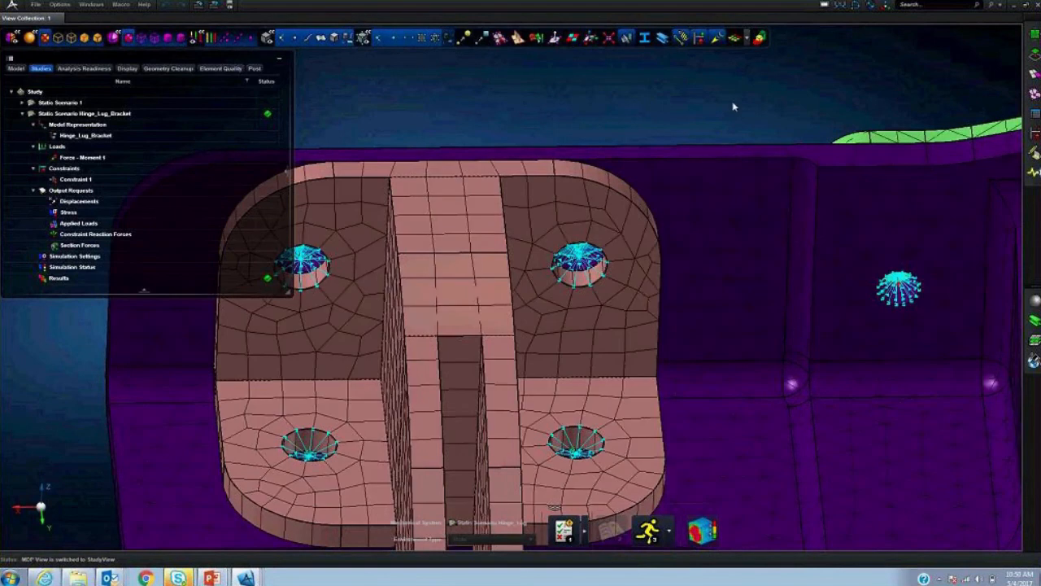
{"action": "middle_click_drag", "start_coordinate": [733, 106], "coordinate": [650, 131]}
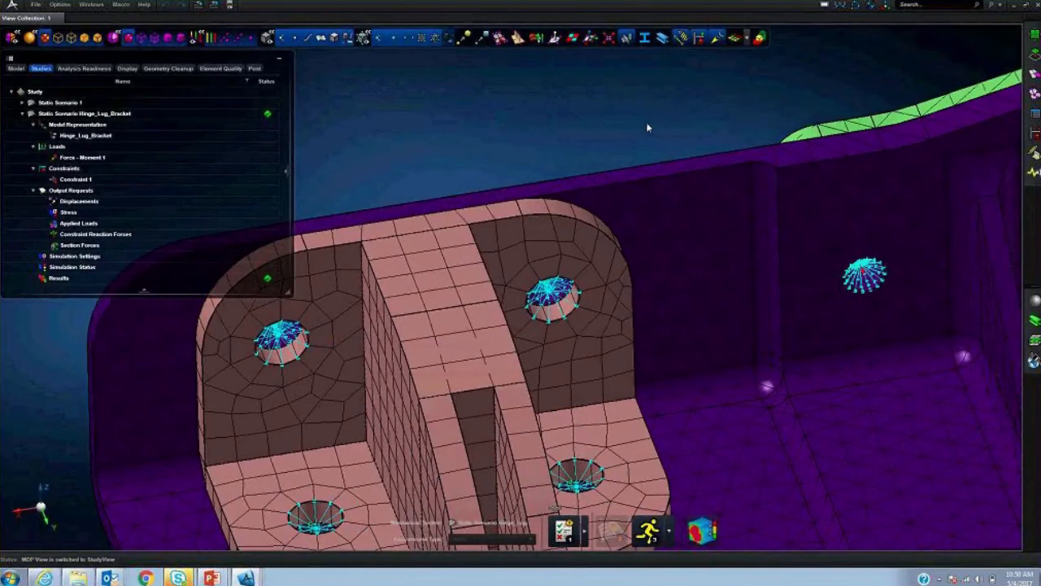
- Enlarge the hinge fitting's upper flange hole to a 4 mm radius with Push/Pull
{"action": "left_click", "coordinate": [1033, 50]}
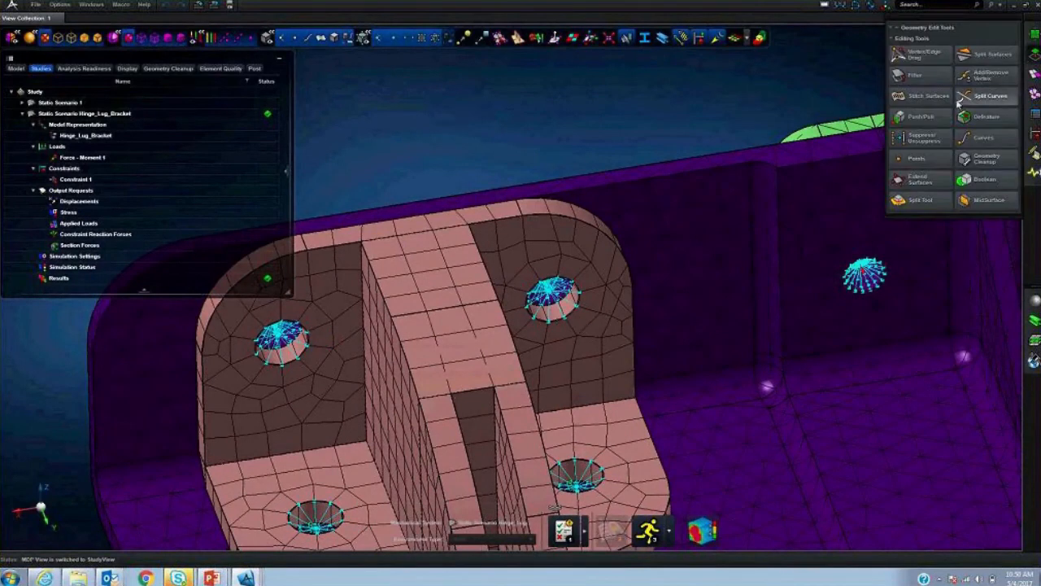
{"action": "left_click", "coordinate": [920, 116]}
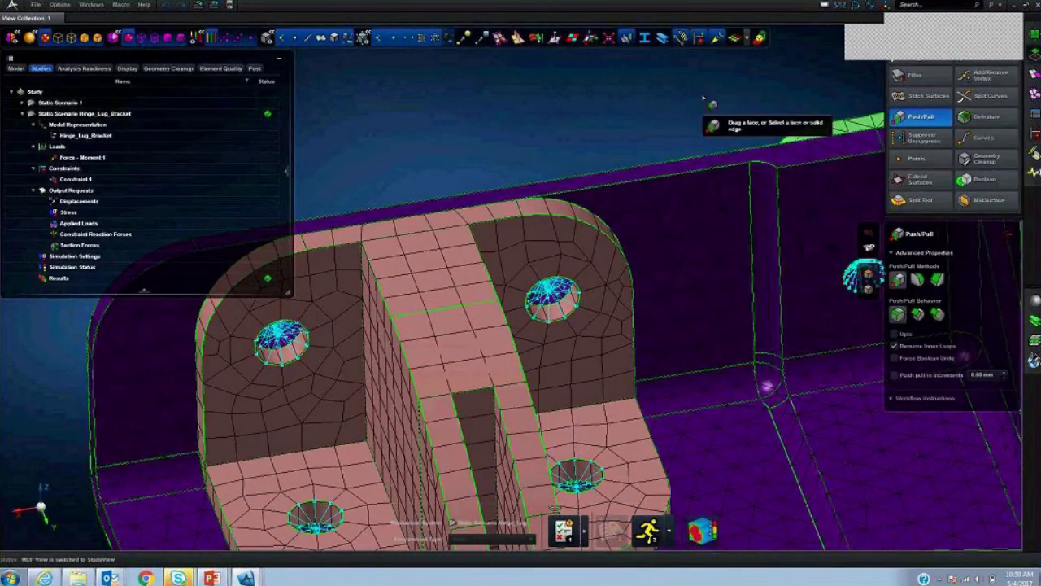
{"action": "scroll", "coordinate": [566, 330], "scroll_direction": "up", "scroll_amount": 3}
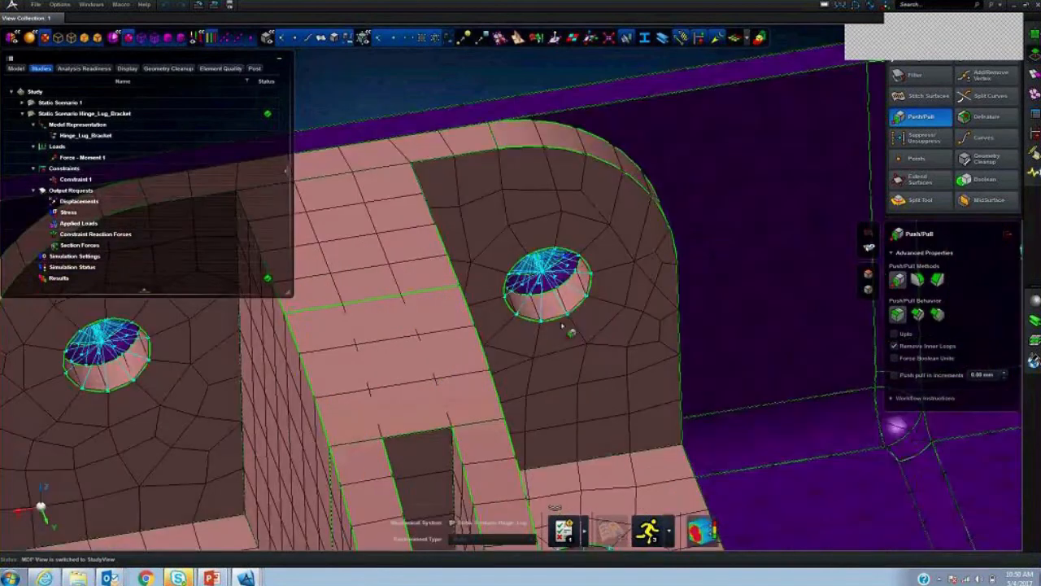
{"action": "scroll", "coordinate": [561, 323], "scroll_direction": "up", "scroll_amount": 2}
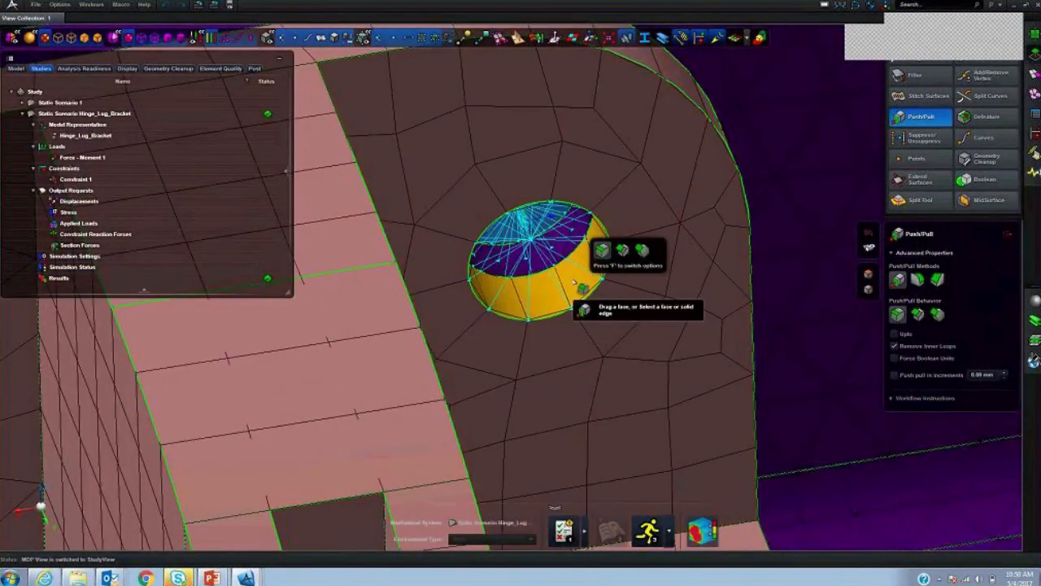
{"action": "left_click", "coordinate": [575, 283]}
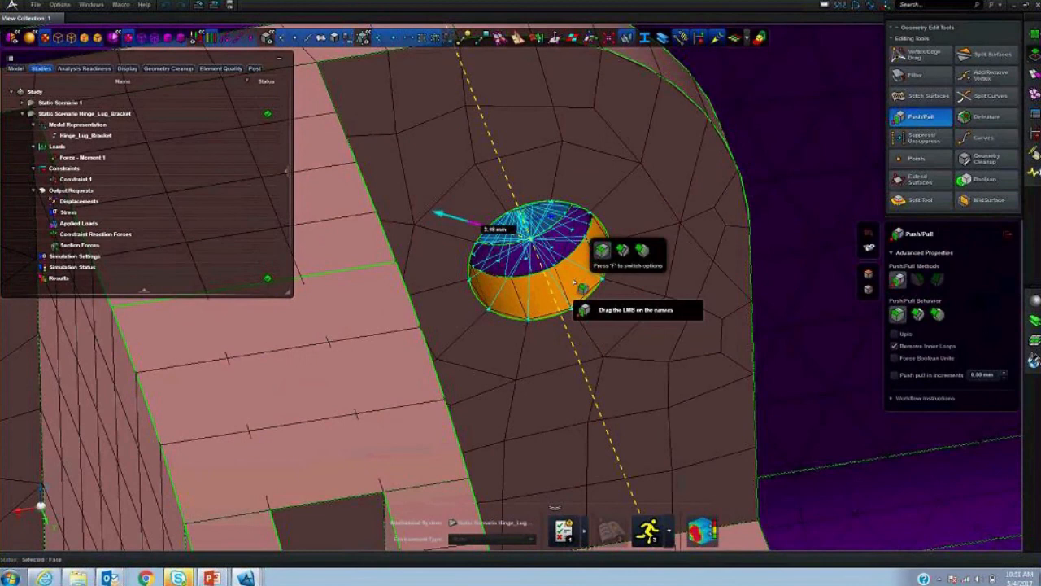
{"action": "left_click", "coordinate": [512, 229]}
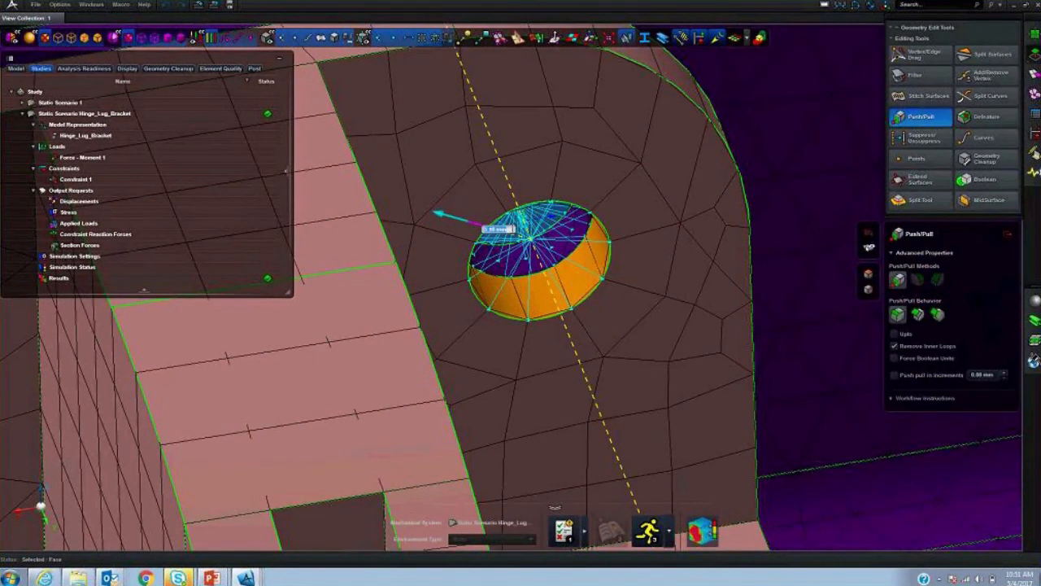
{"action": "type", "text": "4"}
{"action": "key", "text": "Return"}
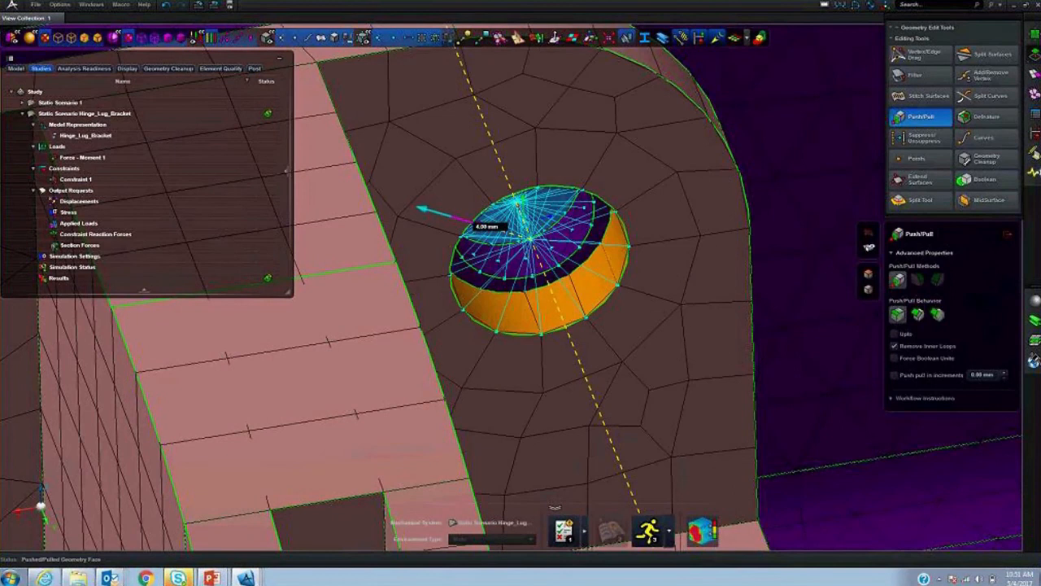
- Enable the Upto option and push/pull the underlying fitting's hole up to the enlarged hinge fitting hole
{"action": "left_click", "coordinate": [894, 333]}
{"action": "left_click", "coordinate": [602, 266]}
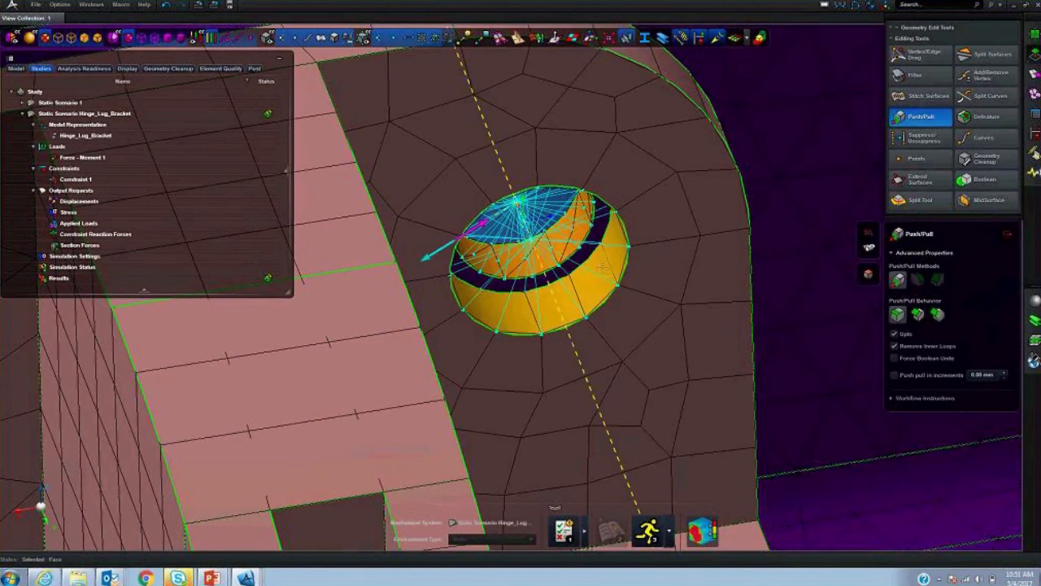
{"action": "left_click", "coordinate": [602, 267]}
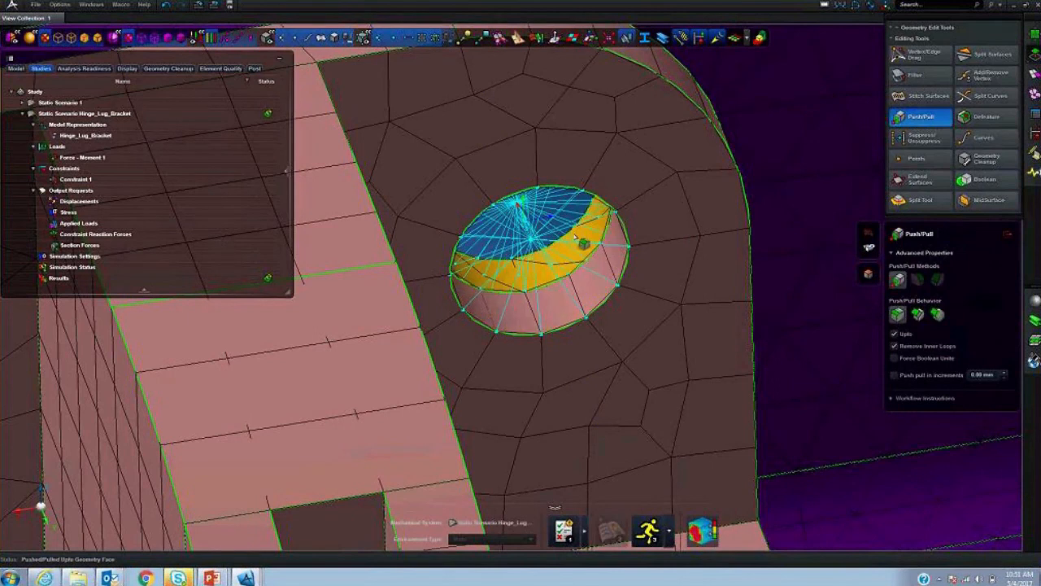
{"action": "mouse_move", "coordinate": [706, 226]}
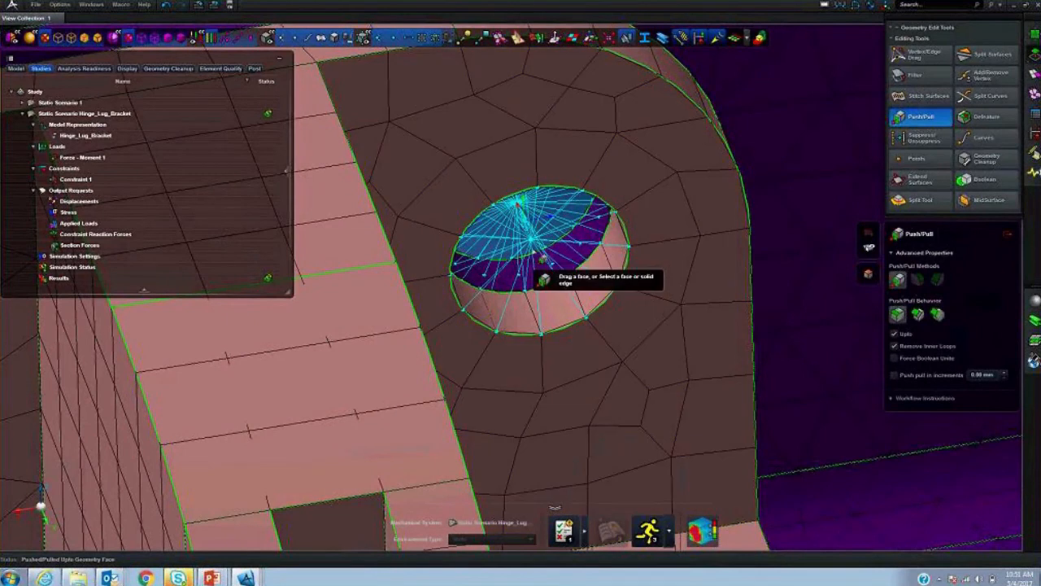
- Expand the model's connectors and open Connector 3 for editing
{"action": "left_click", "coordinate": [14, 69]}
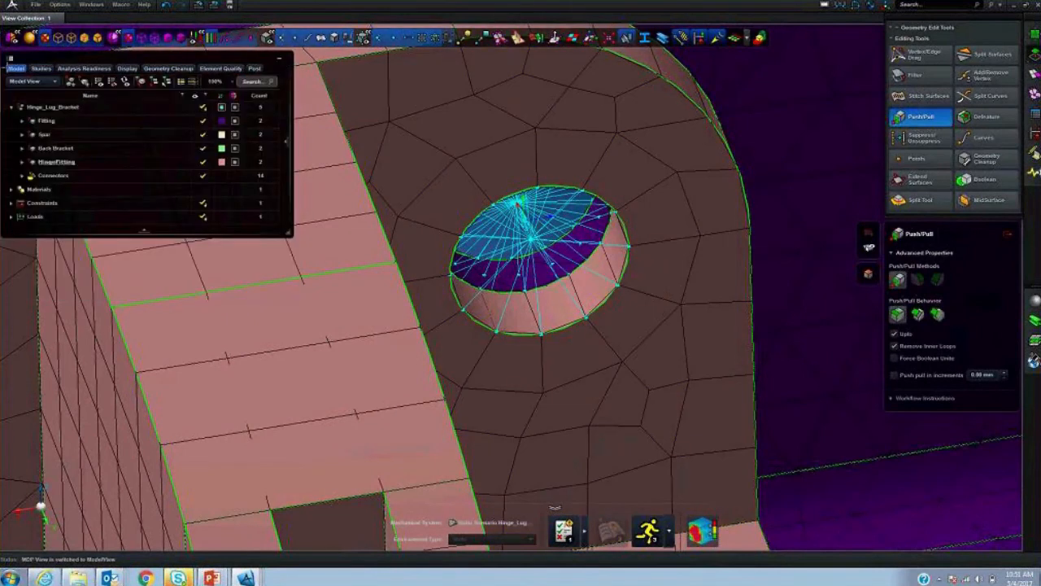
{"action": "left_click", "coordinate": [19, 176]}
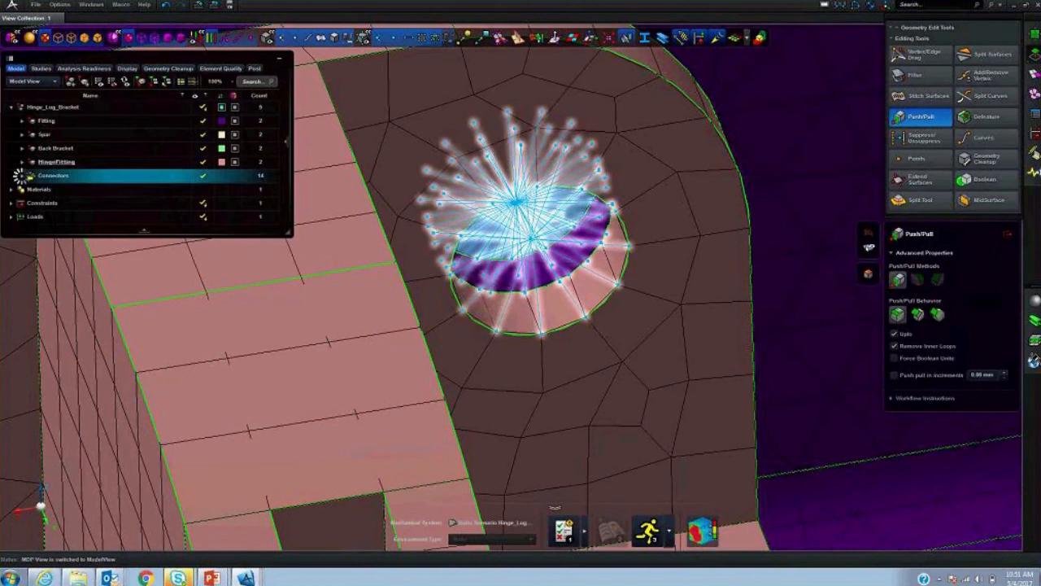
{"action": "left_click", "coordinate": [75, 217]}
{"action": "double_click", "coordinate": [78, 222]}
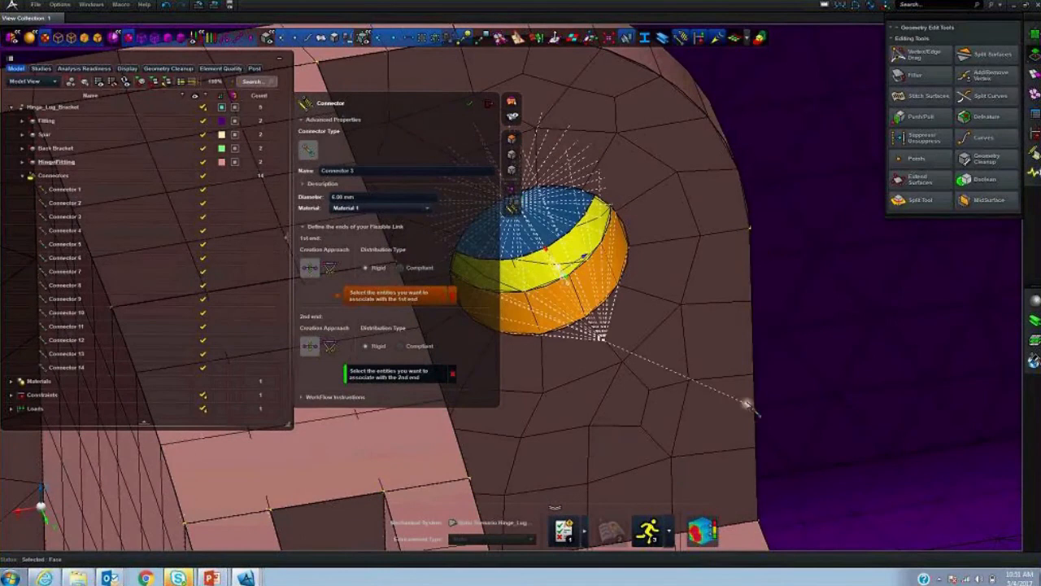
- Set Connector 3's diameter to 8 mm and close the connector editor
{"action": "left_click", "coordinate": [373, 197]}
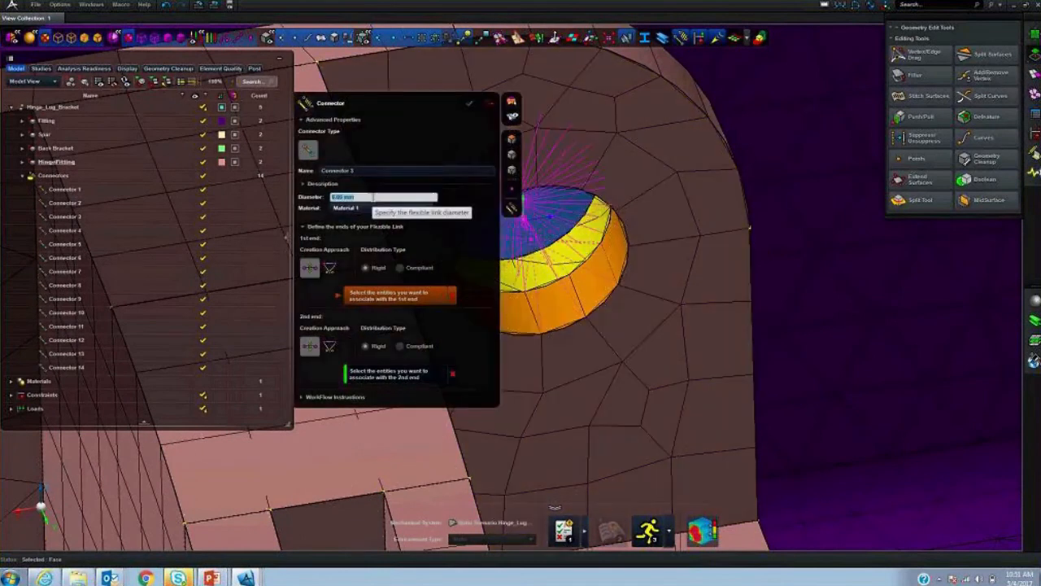
{"action": "type", "text": "8"}
{"action": "key", "text": "Return"}
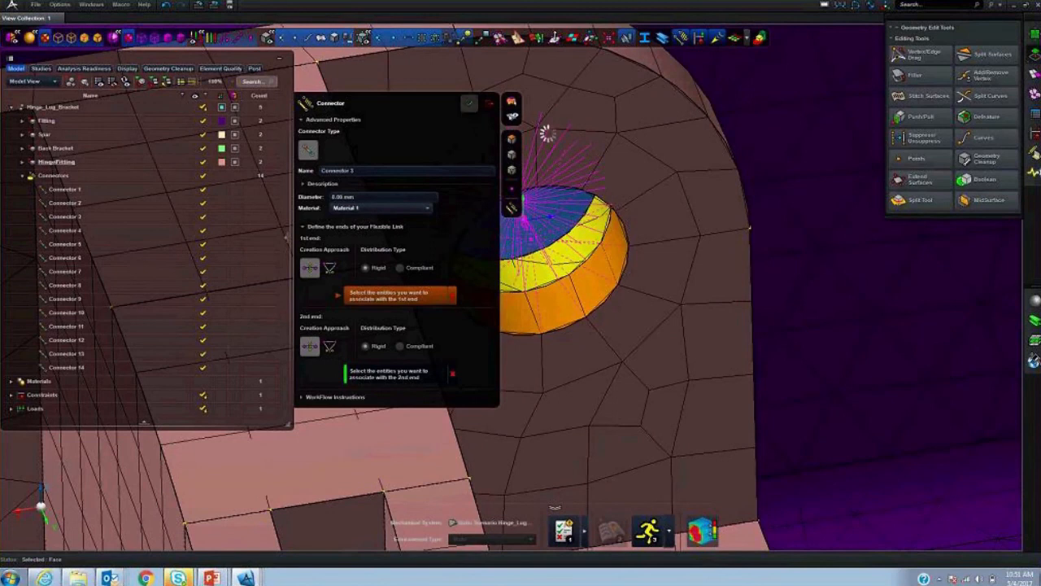
{"action": "left_click", "coordinate": [816, 345]}
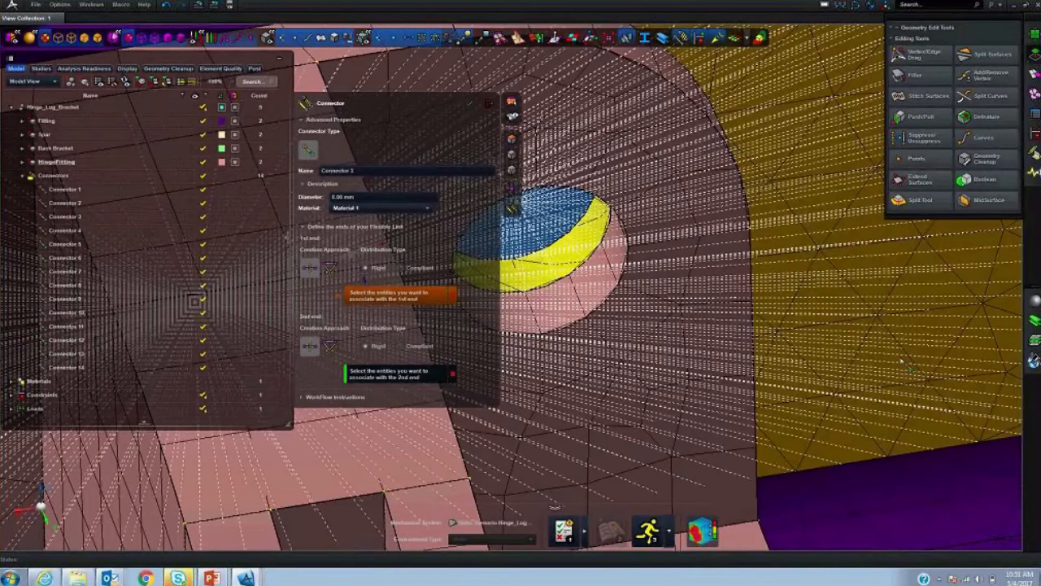
{"action": "left_click", "coordinate": [489, 103]}
{"action": "scroll", "coordinate": [843, 556], "scroll_direction": "down", "scroll_amount": 3}
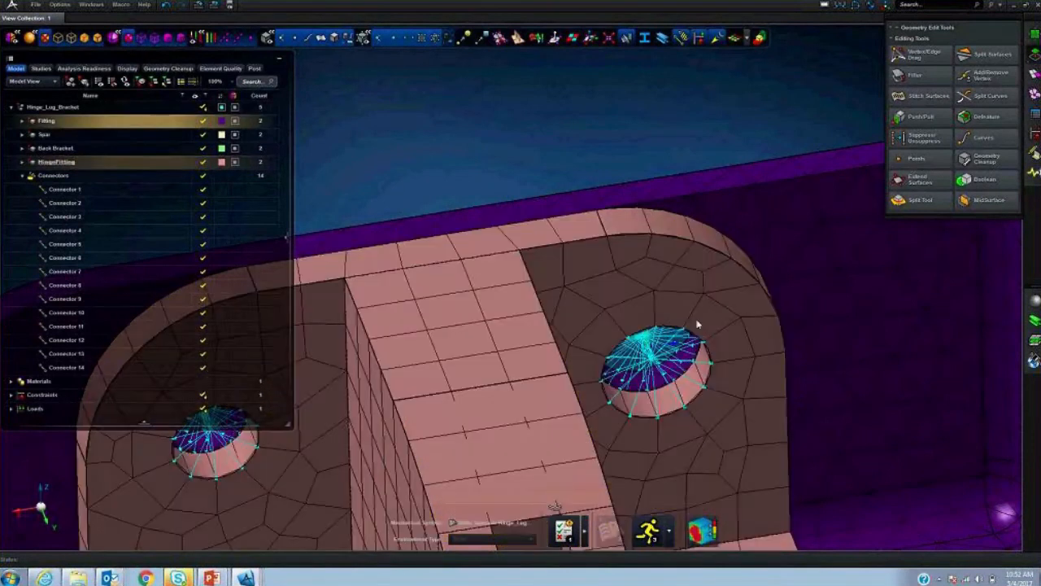
{"action": "scroll", "coordinate": [698, 324], "scroll_direction": "down", "scroll_amount": 5}
{"action": "middle_click_drag", "start_coordinate": [777, 408], "coordinate": [745, 362]}
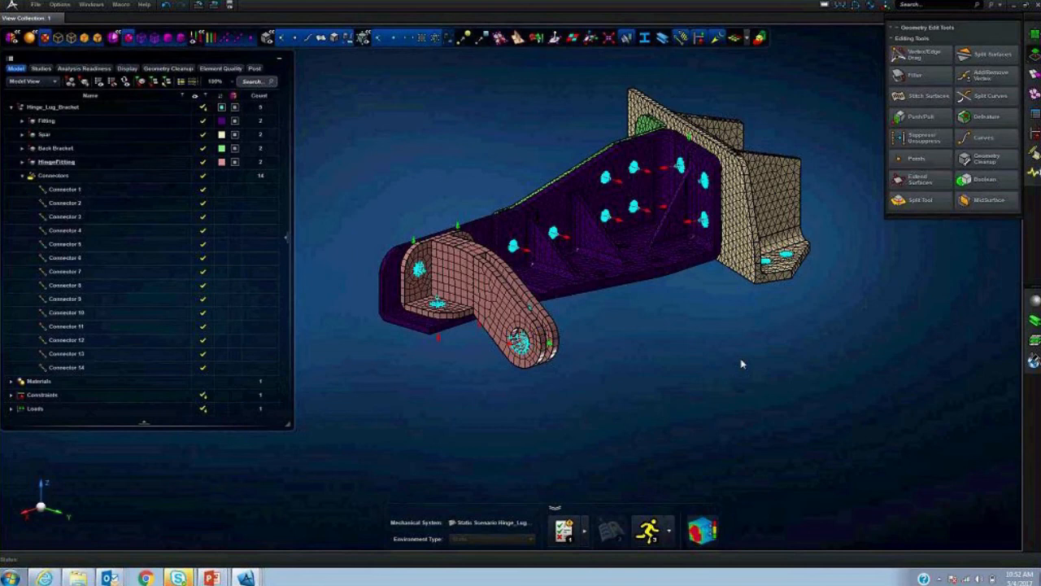
- Switch to the slide presentation and advance to the Linear Dynamics Enhancements slide
{"action": "key", "text": "alt+Tab"}
{"action": "key", "text": "alt+Tab"}
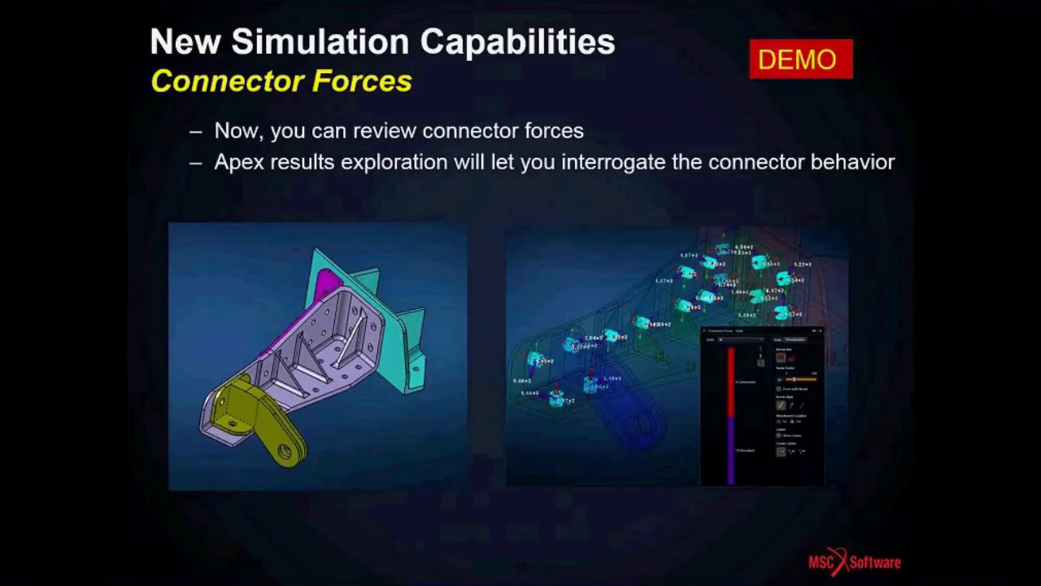
{"action": "key", "text": "Right"}
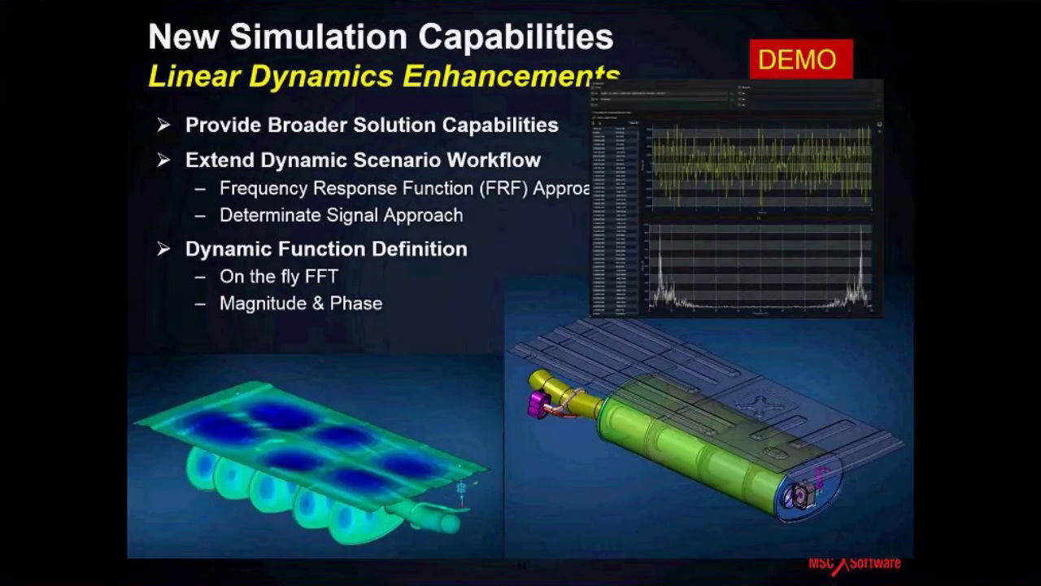
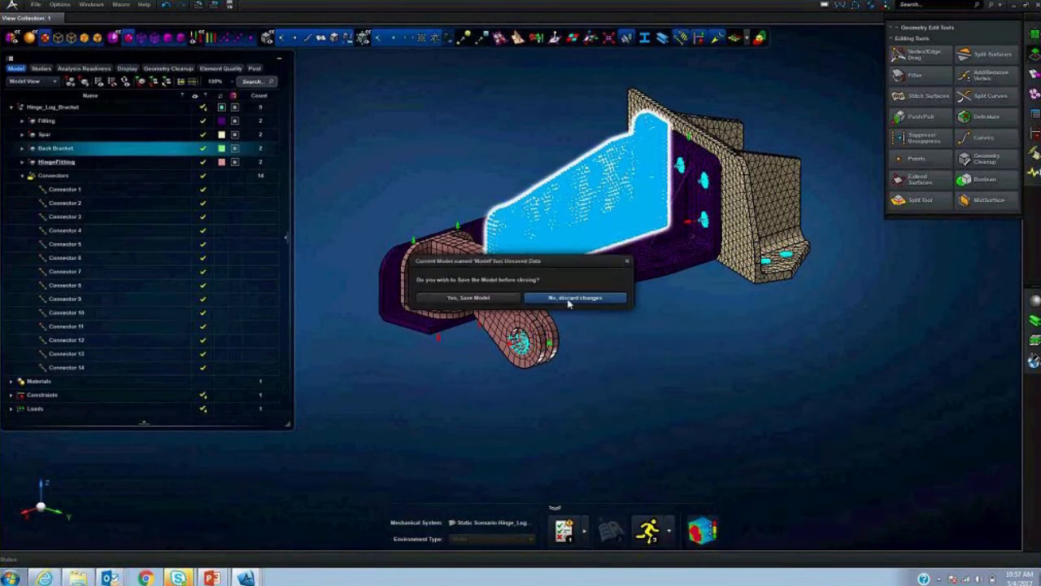
- Discard the bracket model's unsaved changes and import the NAFEMS_MLG.X_T geometry into a new model
{"action": "left_click", "coordinate": [569, 301]}
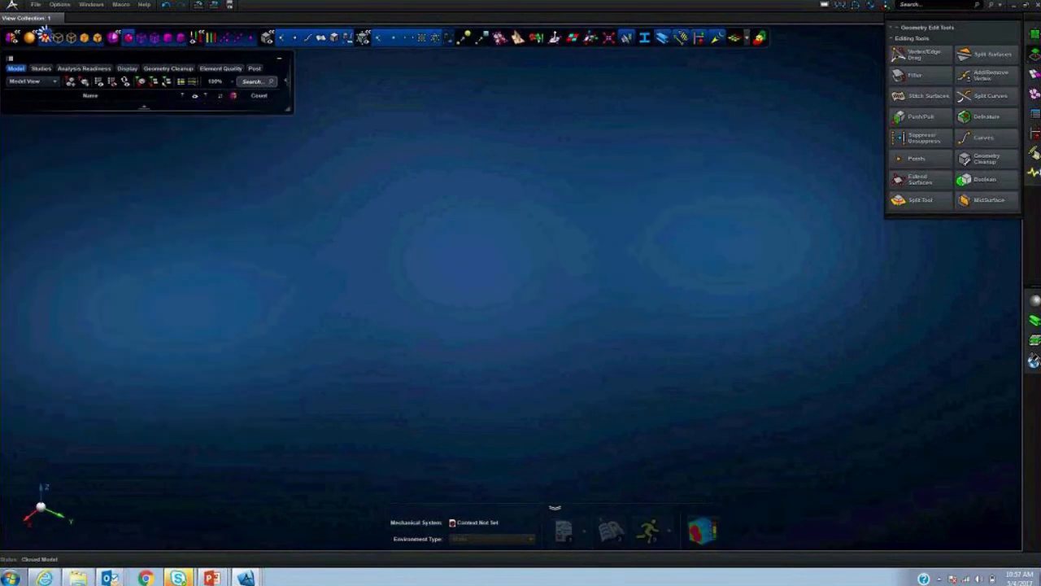
{"action": "left_click", "coordinate": [36, 4]}
{"action": "left_click", "coordinate": [56, 68]}
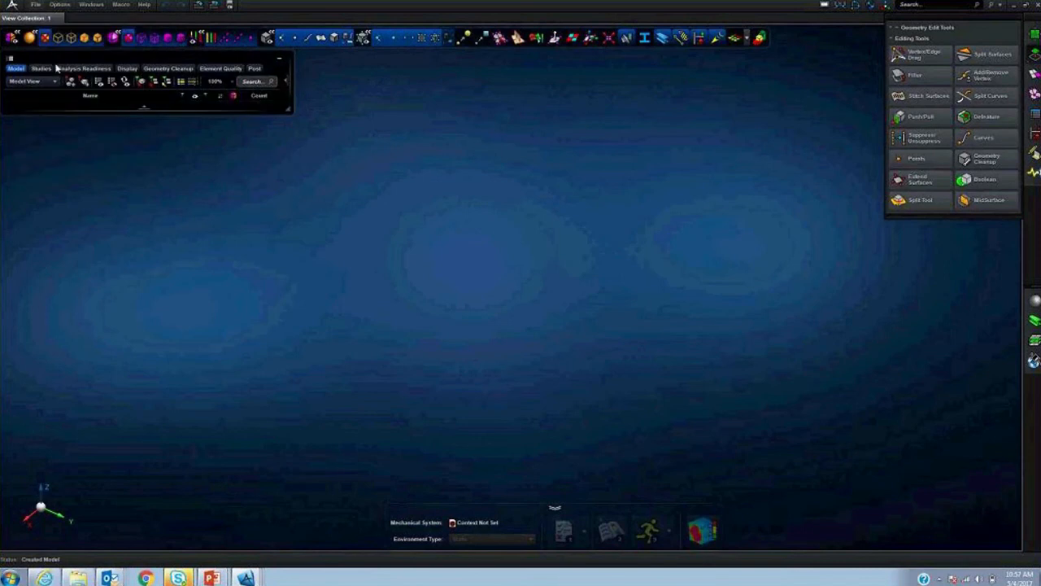
{"action": "left_click", "coordinate": [471, 187]}
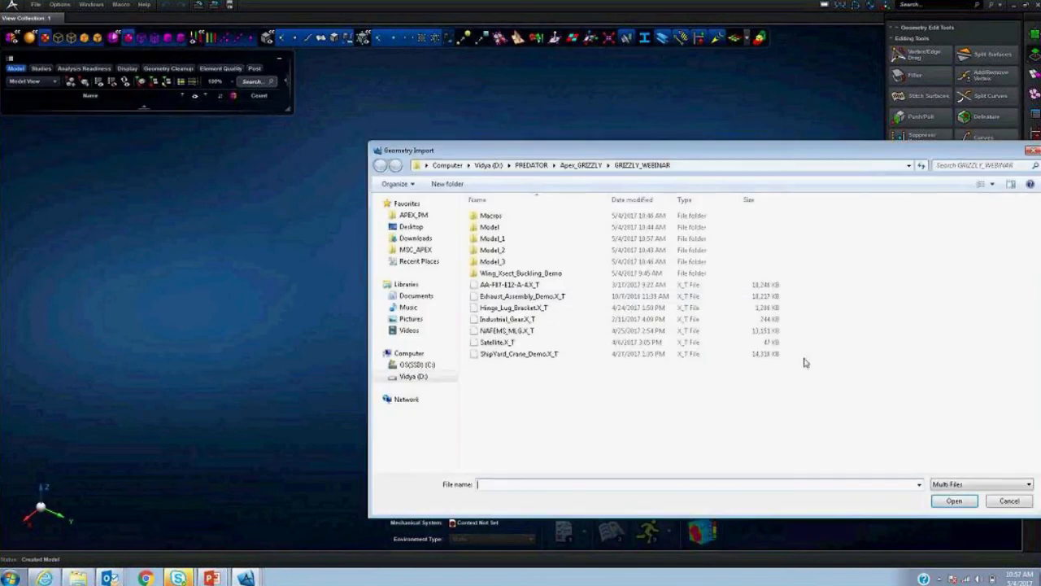
{"action": "left_click", "coordinate": [527, 331]}
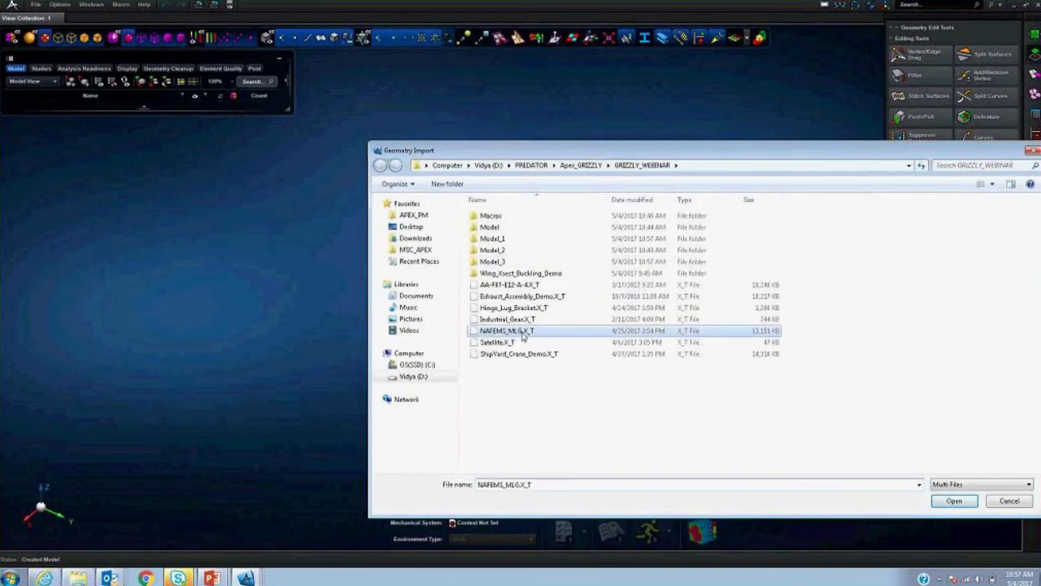
{"action": "left_click", "coordinate": [953, 501]}
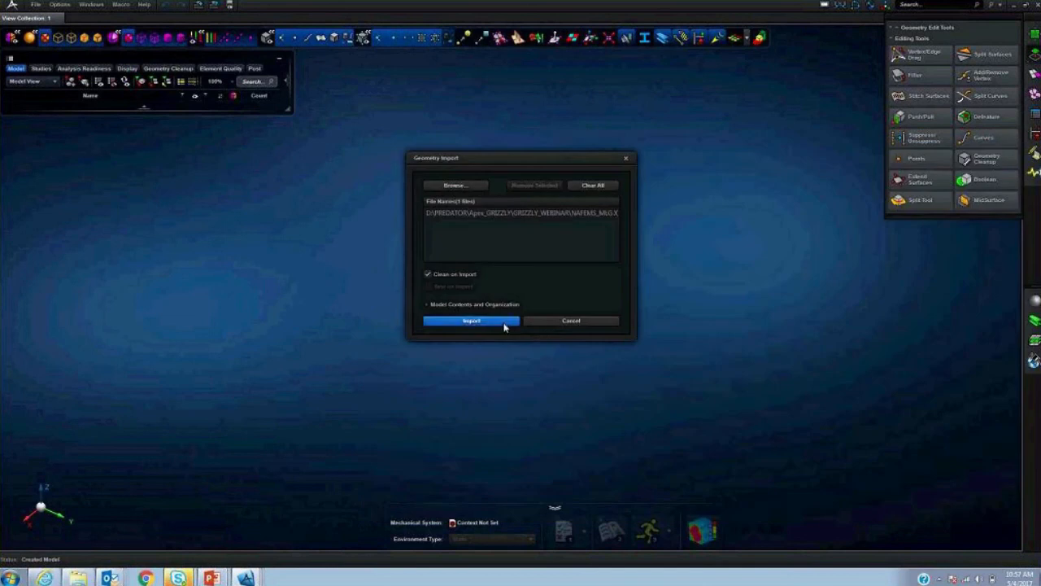
{"action": "left_click", "coordinate": [505, 324]}
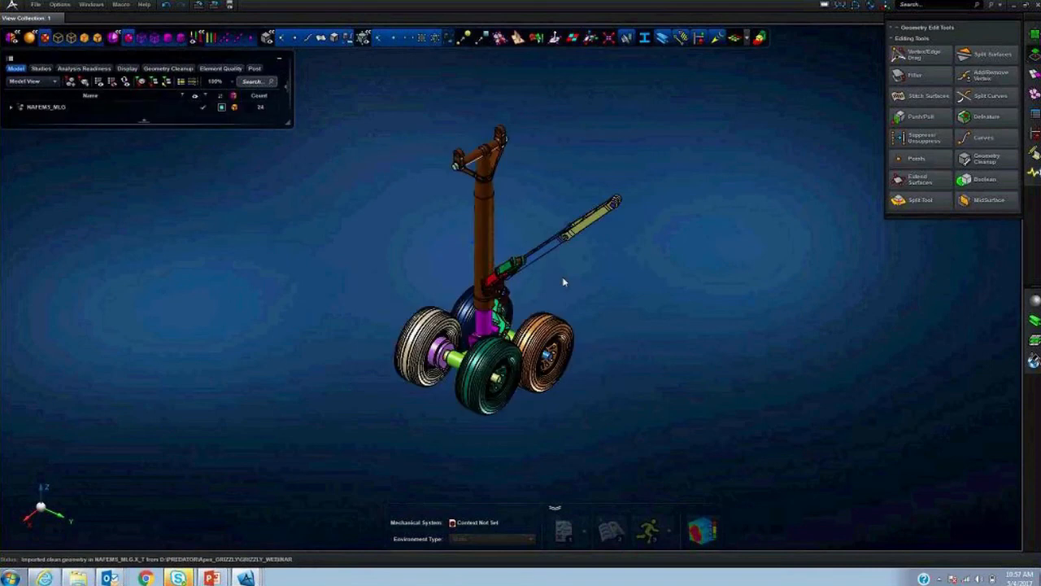
- Expand the NAFEMS_MLG assembly to list its parts and get a closer look at the landing gear struts
{"action": "middle_click_drag", "start_coordinate": [512, 251], "coordinate": [650, 300]}
{"action": "left_click", "coordinate": [10, 108]}
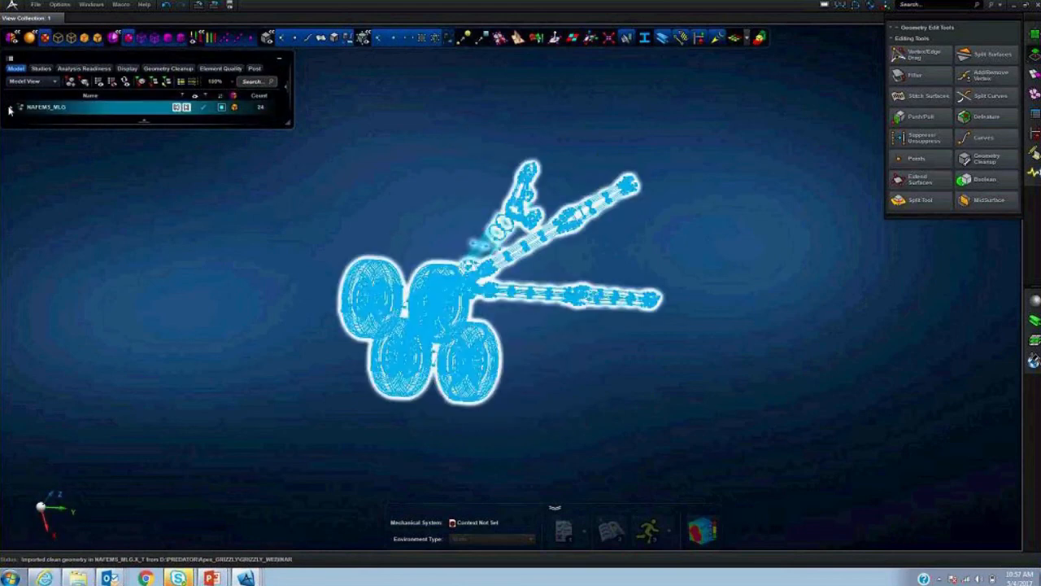
{"action": "middle_click_drag", "start_coordinate": [733, 295], "coordinate": [854, 381]}
{"action": "scroll", "coordinate": [753, 276], "scroll_direction": "up", "scroll_amount": 4}
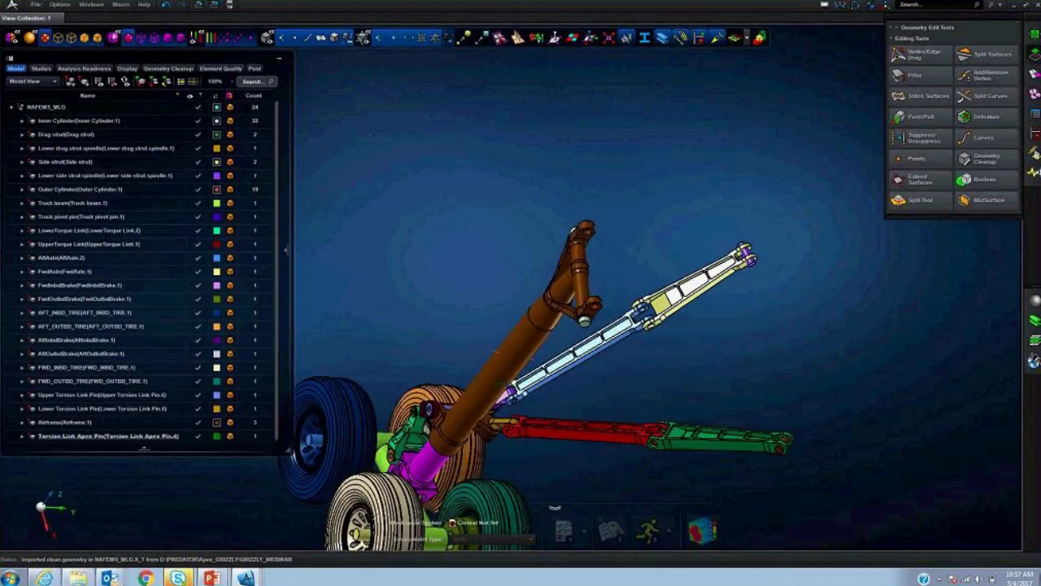
- Locate the upper side strut body in the model tree and show only the Side strut part
{"action": "left_click", "coordinate": [714, 287]}
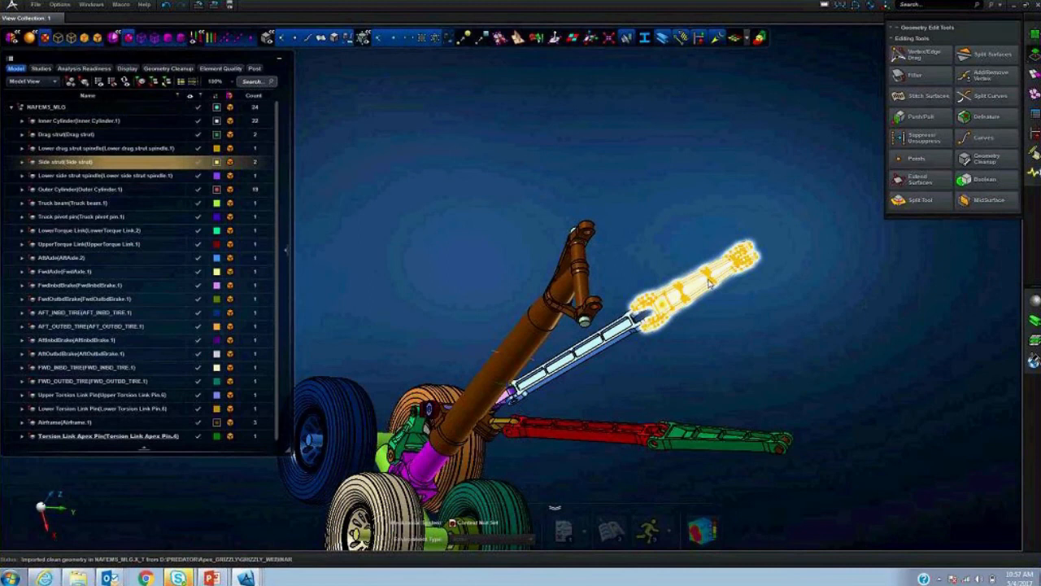
{"action": "right_click", "coordinate": [709, 282]}
{"action": "left_click", "coordinate": [744, 293]}
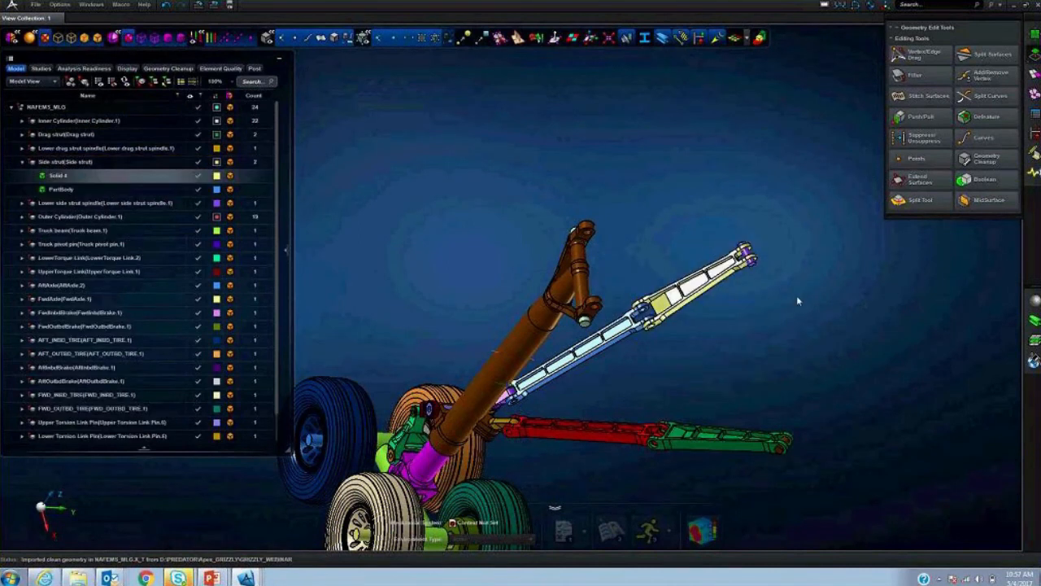
{"action": "right_click", "coordinate": [54, 163]}
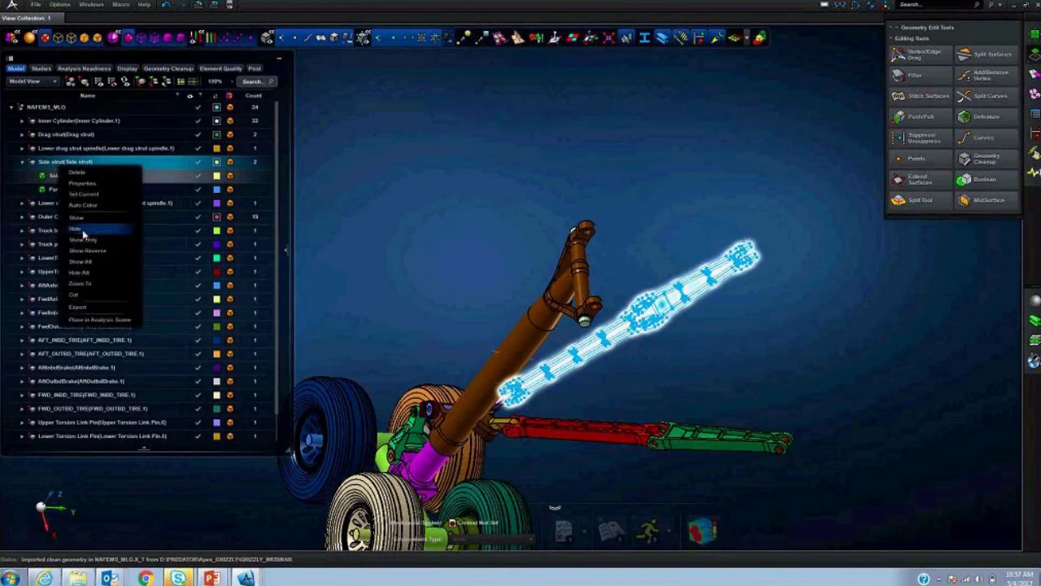
{"action": "left_click", "coordinate": [79, 233]}
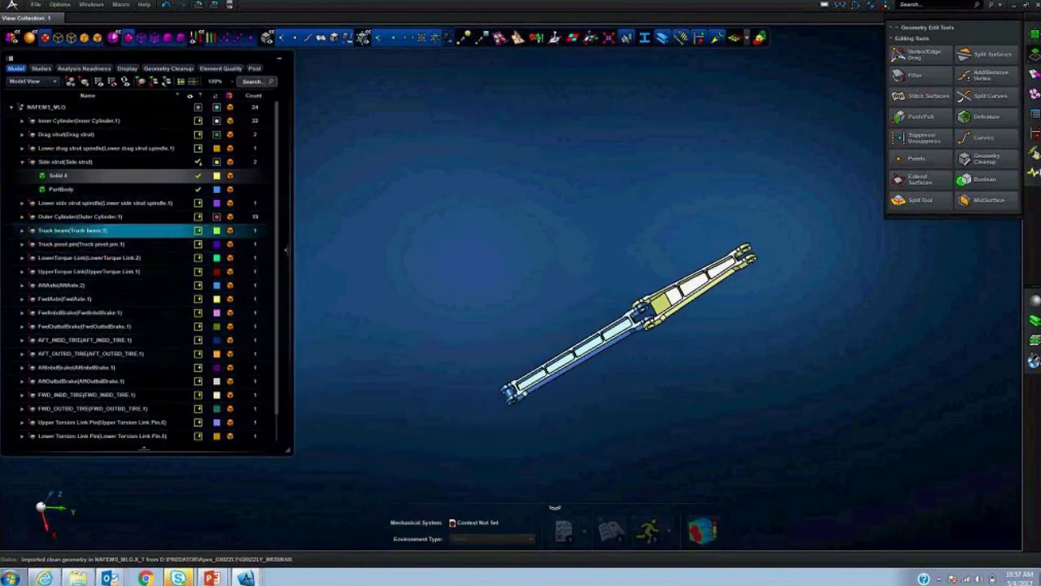
- Hide the Side strut's PartBody, leaving only Solid 4 displayed
{"action": "left_click", "coordinate": [198, 189]}
{"action": "left_click", "coordinate": [198, 189]}
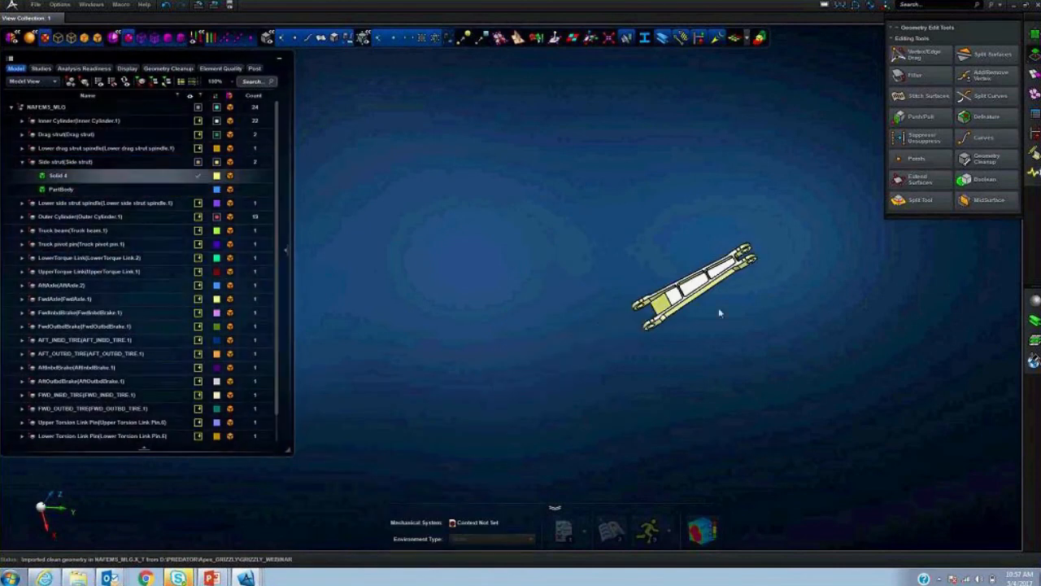
{"action": "scroll", "coordinate": [726, 313], "scroll_direction": "up", "scroll_amount": 5}
{"action": "middle_click_drag", "start_coordinate": [730, 306], "coordinate": [736, 388]}
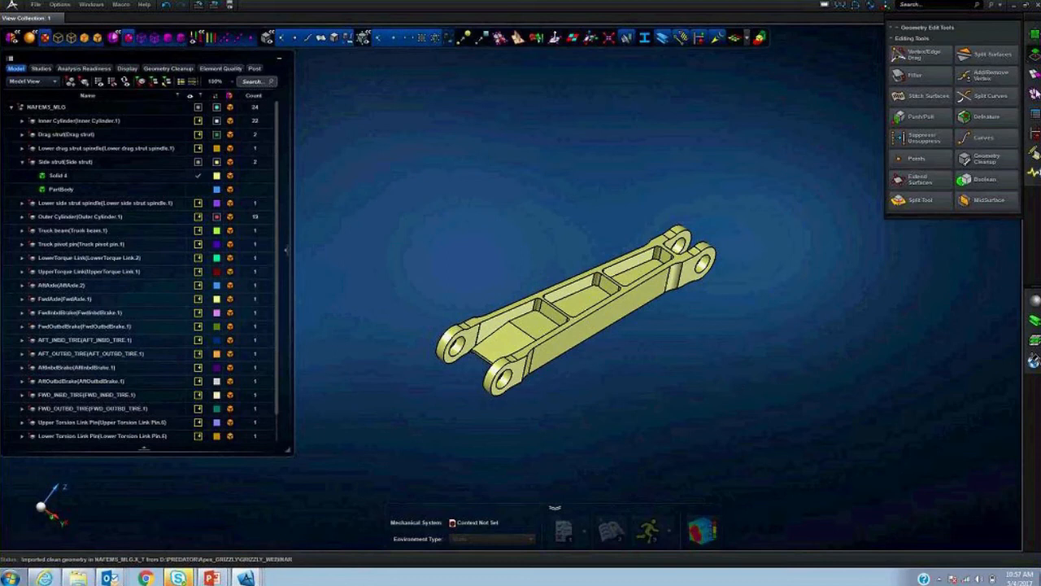
- Create a solid mesh on the side strut's Solid 4 with linear elements and a 25 mm mesh size
{"action": "left_click", "coordinate": [1035, 79]}
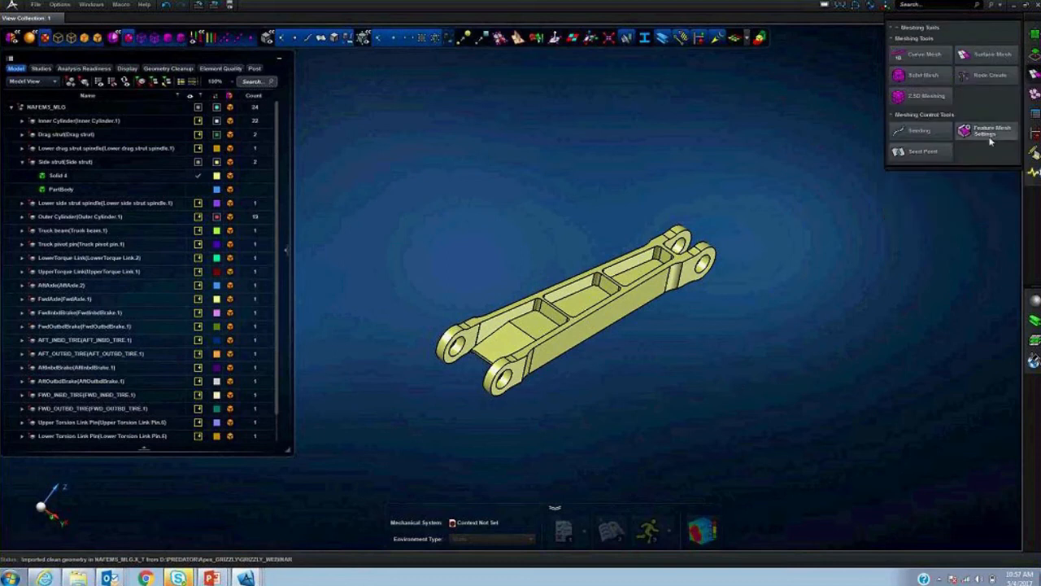
{"action": "left_click", "coordinate": [922, 75]}
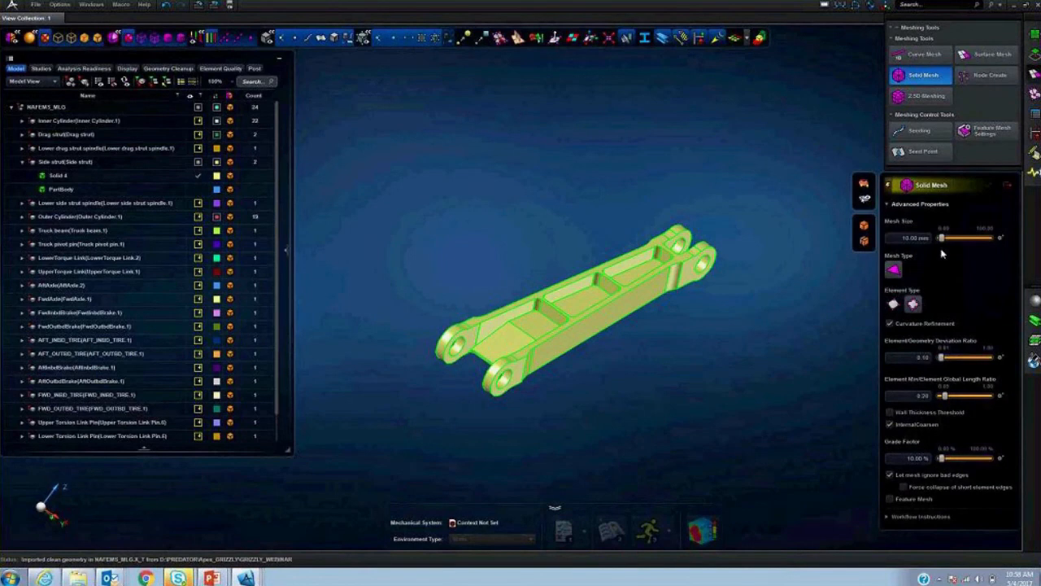
{"action": "left_click", "coordinate": [896, 305]}
{"action": "left_click", "coordinate": [929, 238]}
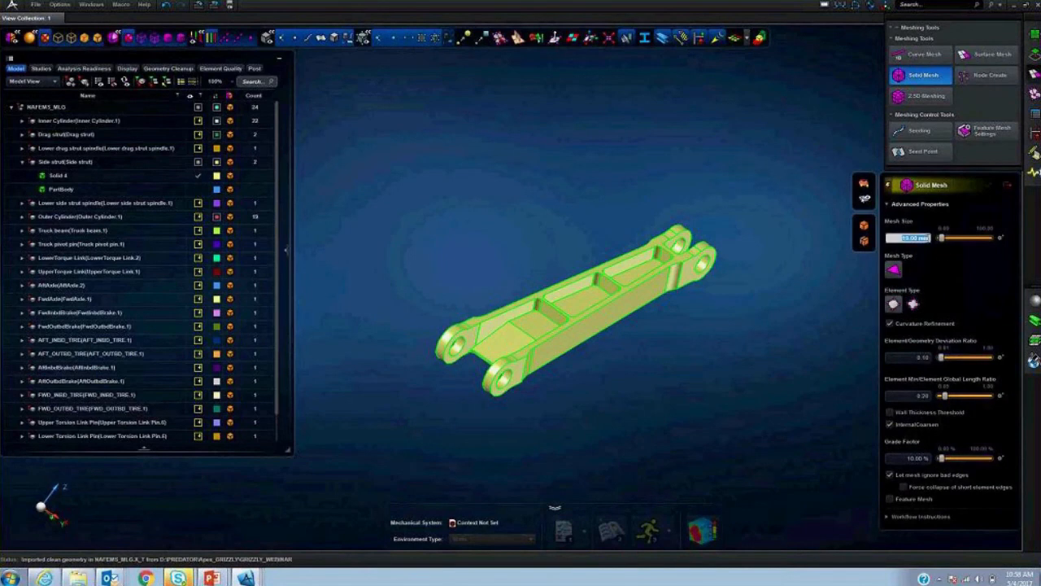
{"action": "type", "text": "25"}
{"action": "key", "text": "Return"}
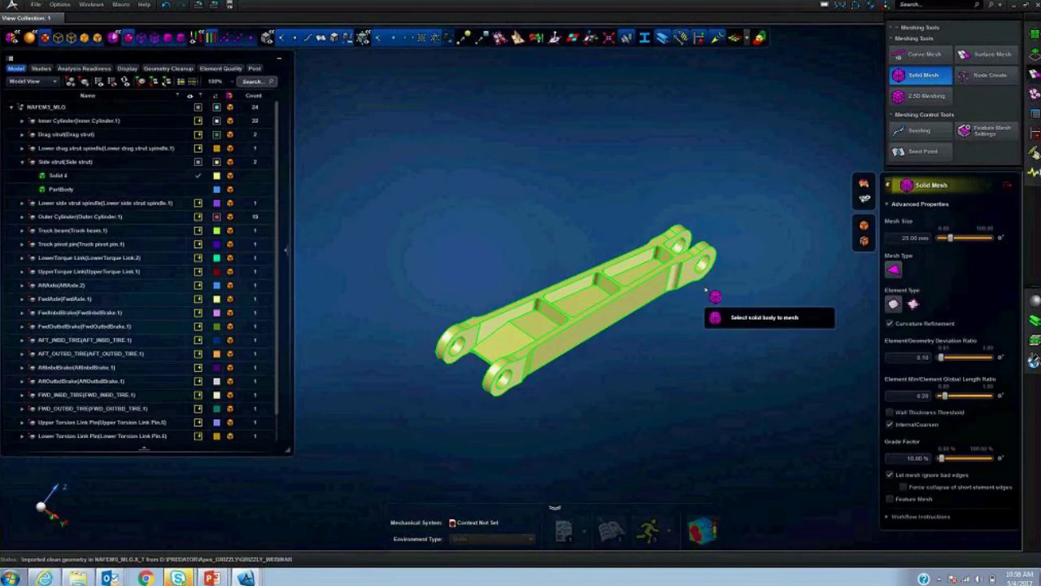
{"action": "left_click", "coordinate": [699, 268]}
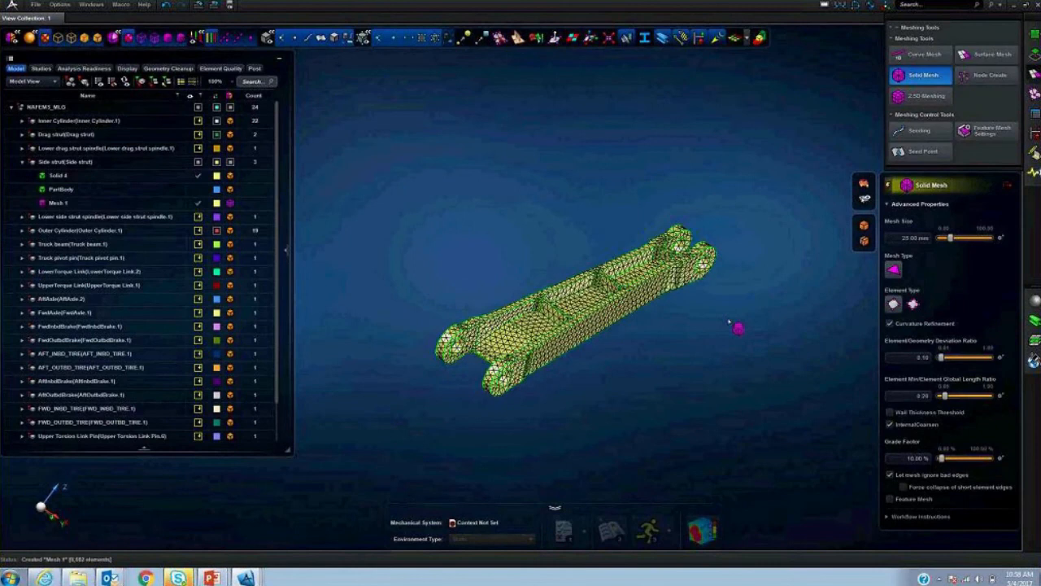
{"action": "scroll", "coordinate": [736, 326], "scroll_direction": "up", "scroll_amount": 5}
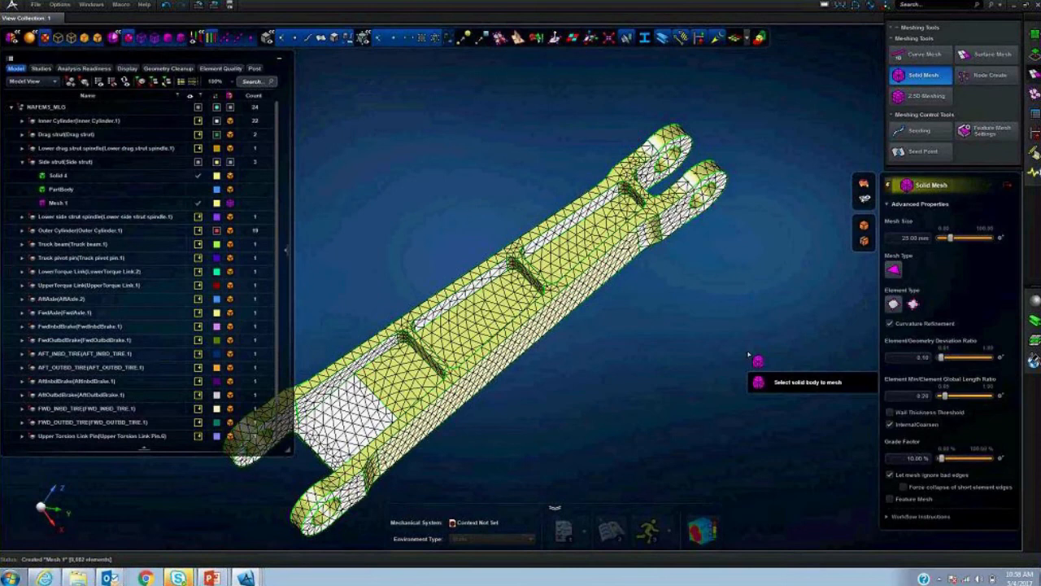
{"action": "left_click", "coordinate": [1006, 184]}
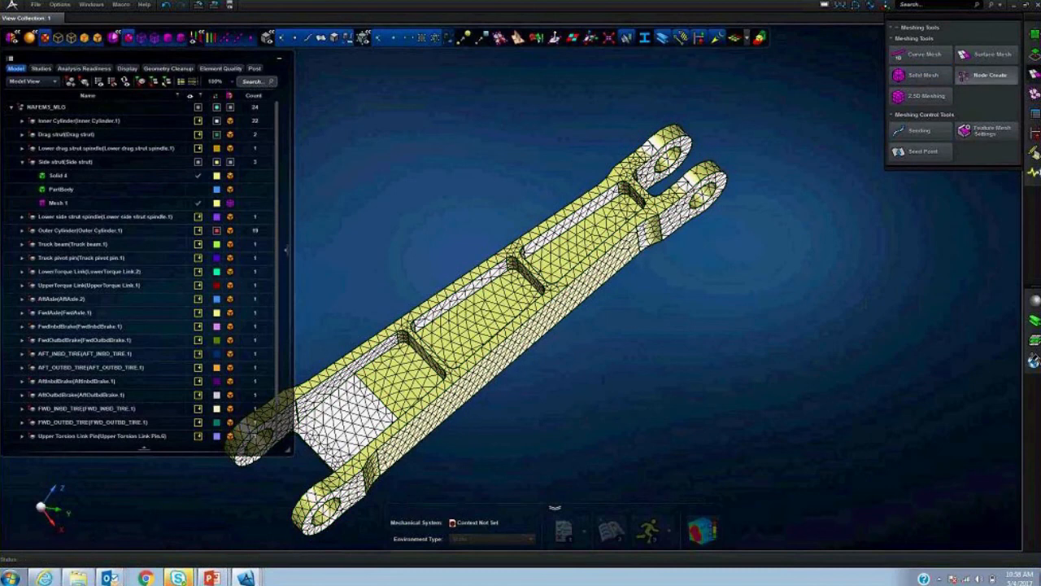
- Start a new interface point using the creation approach that associates it with entities, with the distribution type set to Rigid
{"action": "left_click", "coordinate": [1035, 73]}
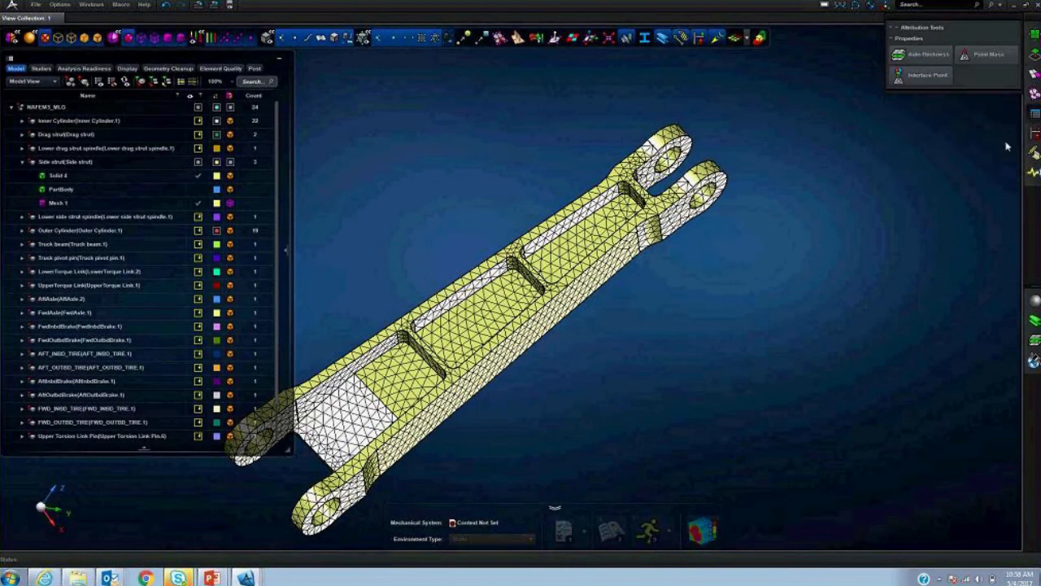
{"action": "left_click", "coordinate": [926, 75]}
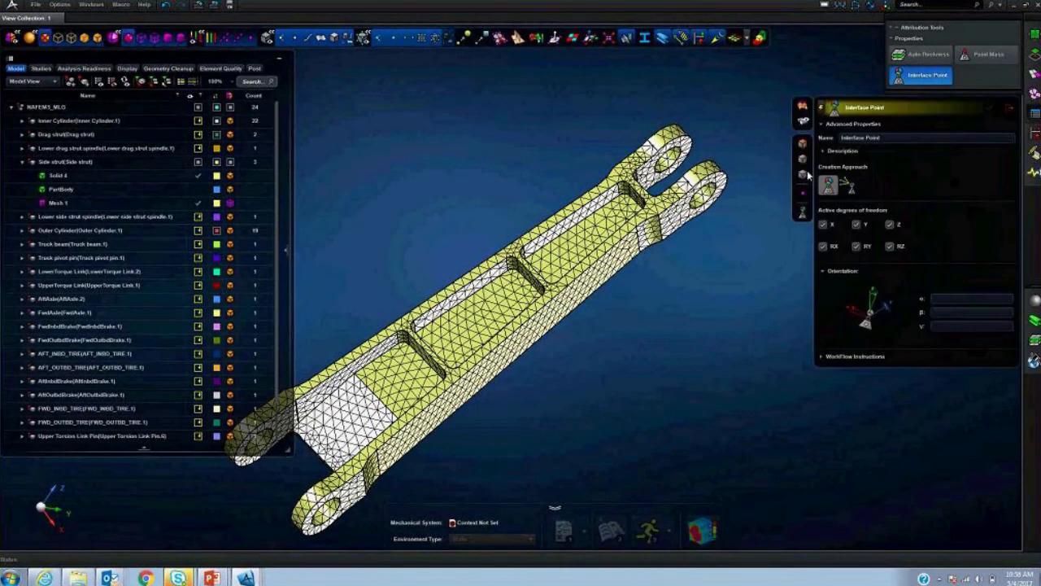
{"action": "scroll", "coordinate": [640, 349], "scroll_direction": "up", "scroll_amount": 2}
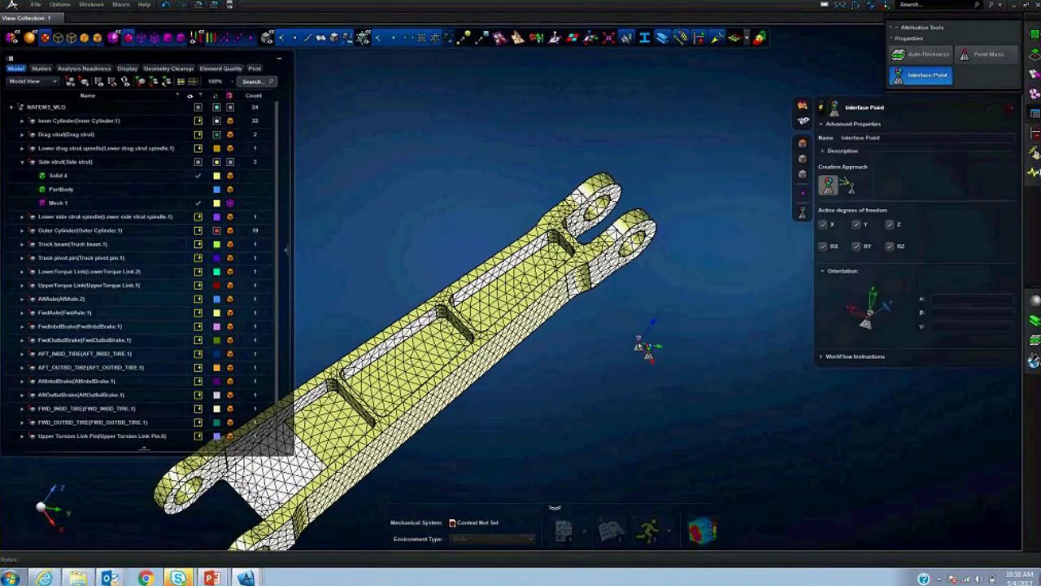
{"action": "scroll", "coordinate": [698, 271], "scroll_direction": "up", "scroll_amount": 2}
{"action": "middle_click_drag", "start_coordinate": [694, 268], "coordinate": [693, 262]}
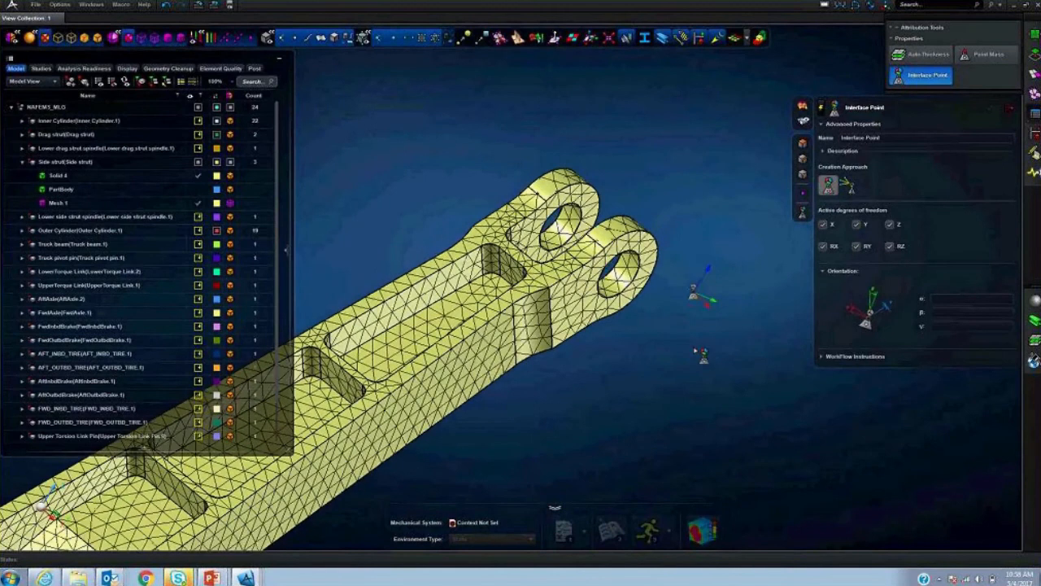
{"action": "left_click", "coordinate": [847, 187]}
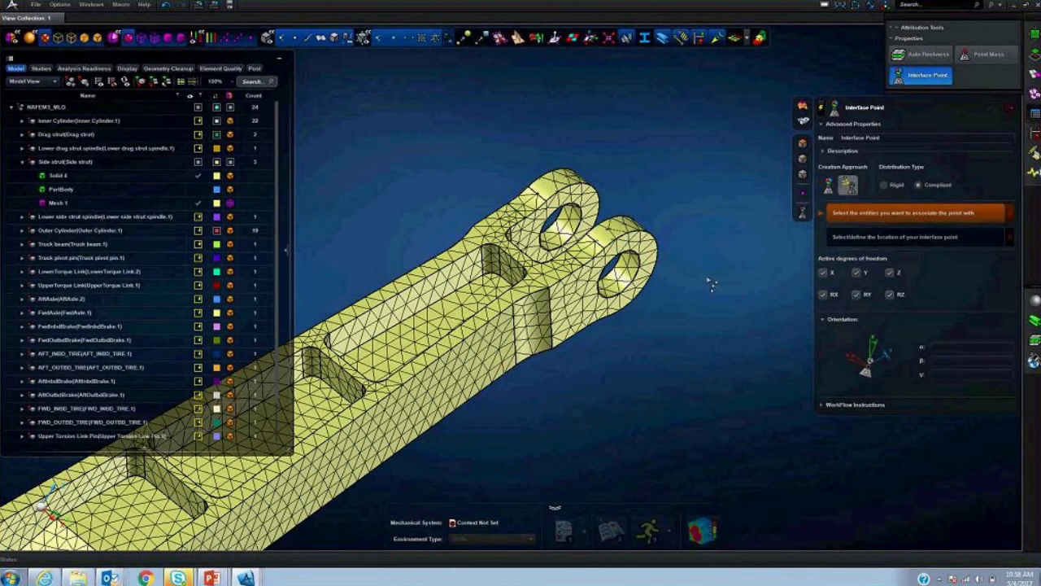
{"action": "middle_click_drag", "start_coordinate": [711, 284], "coordinate": [709, 295]}
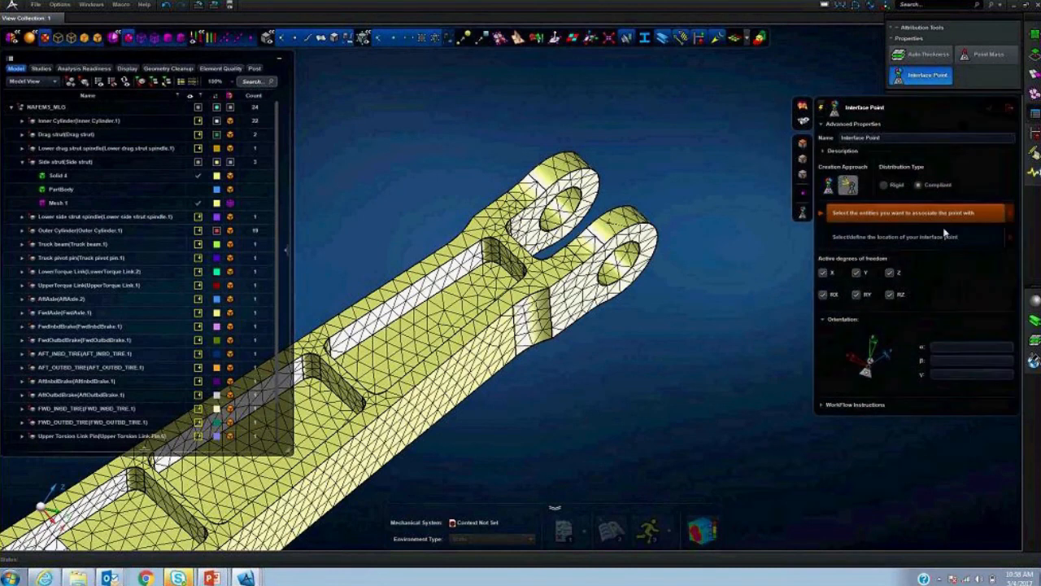
{"action": "left_click", "coordinate": [885, 185]}
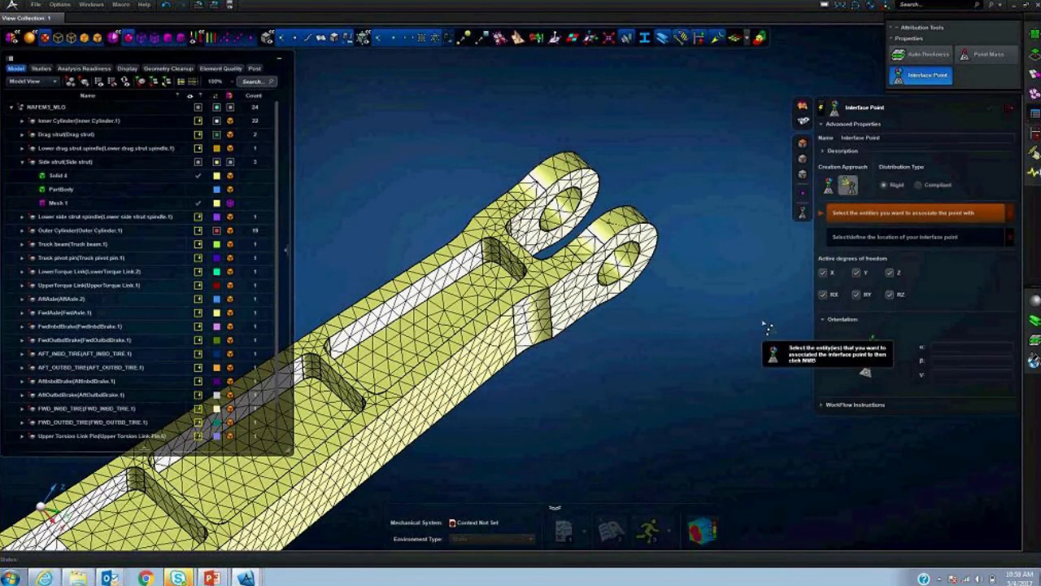
- Associate the interface point with the cylindrical hole faces of both lugs at the side strut's upper forked end
{"action": "scroll", "coordinate": [678, 270], "scroll_direction": "up", "scroll_amount": 3}
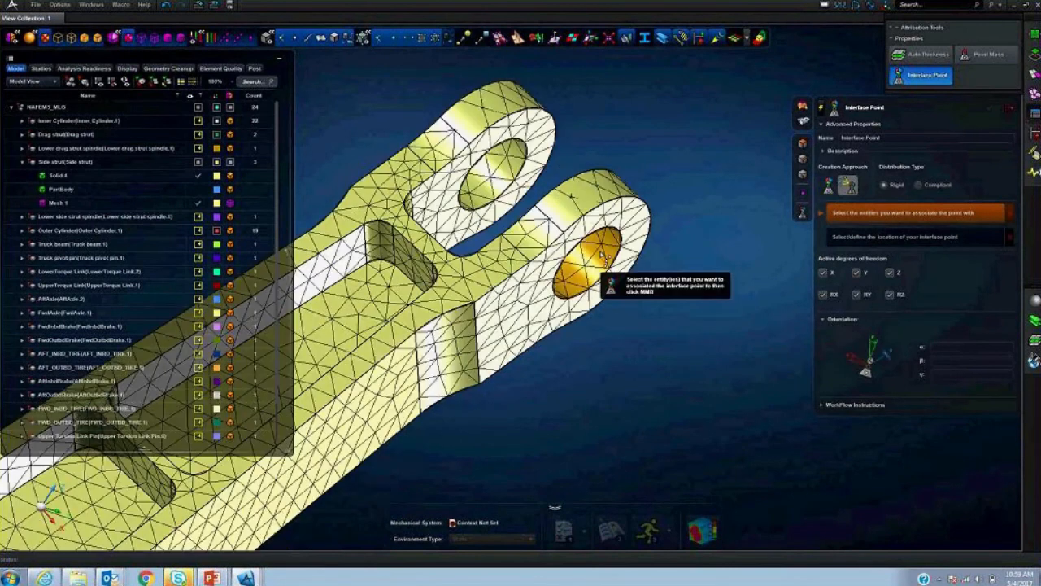
{"action": "left_click", "coordinate": [602, 255]}
{"action": "left_click", "coordinate": [513, 175]}
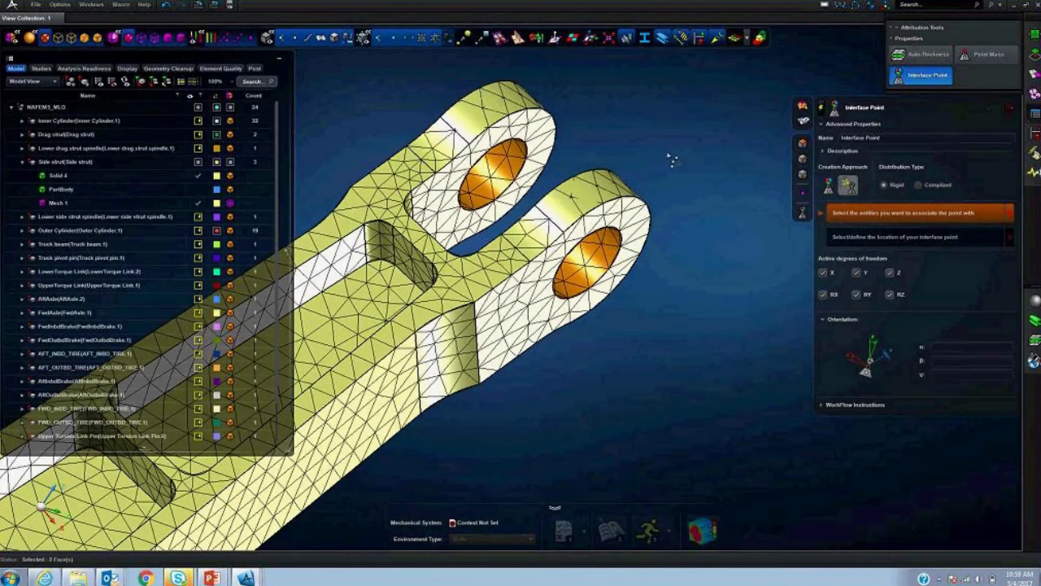
{"action": "middle_click", "coordinate": [674, 158]}
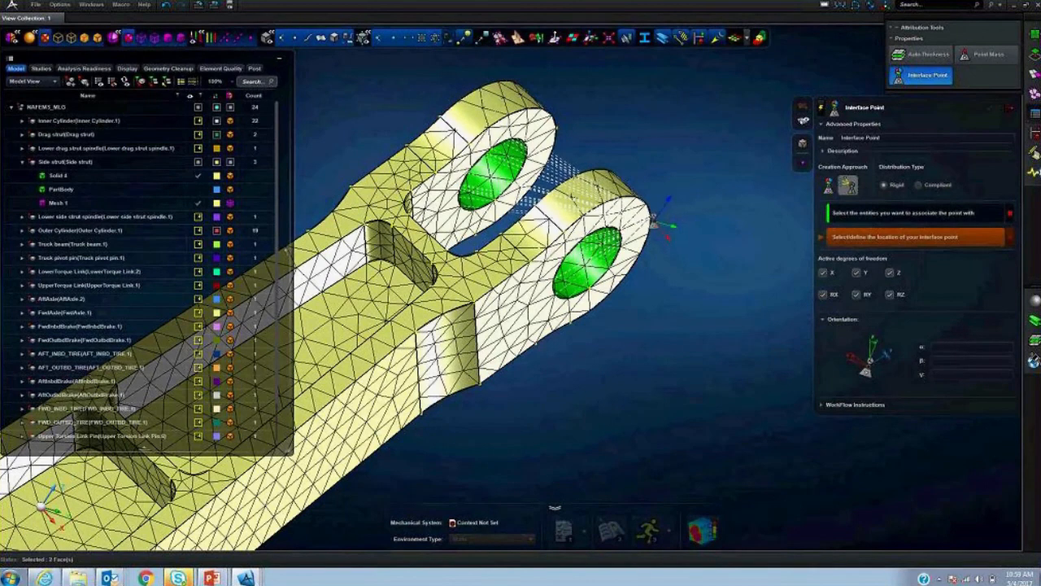
- Place the interface point on a mesh node at the near lug's outer edge and align its X axis with the edge between the lugs
{"action": "scroll", "coordinate": [653, 219], "scroll_direction": "up", "scroll_amount": 2}
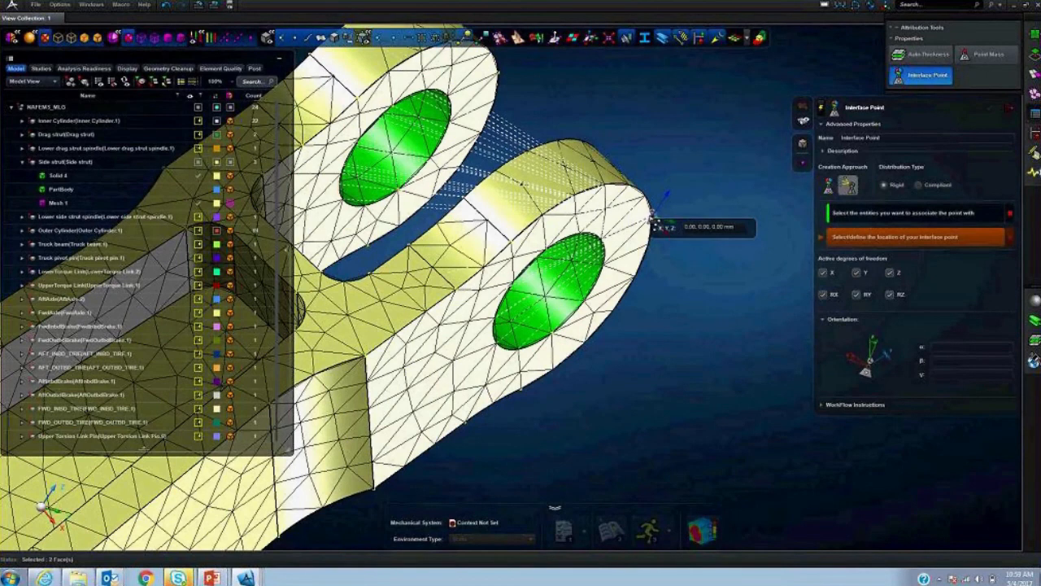
{"action": "left_click", "coordinate": [654, 219]}
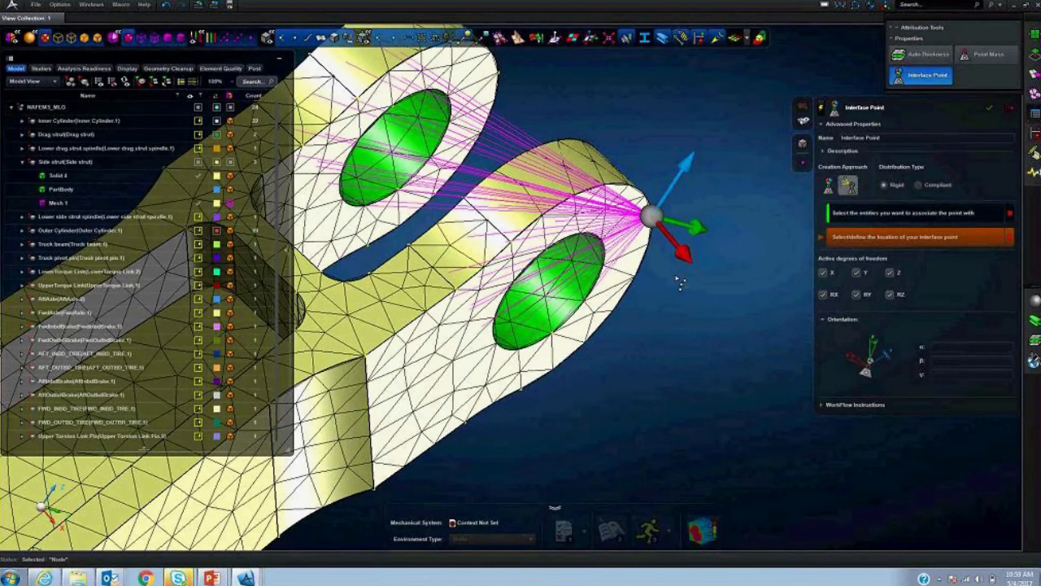
{"action": "mouse_move", "coordinate": [681, 280]}
{"action": "middle_mouse_down"}
{"action": "mouse_move", "coordinate": [707, 293]}
{"action": "mouse_move", "coordinate": [673, 286]}
{"action": "middle_mouse_up"}
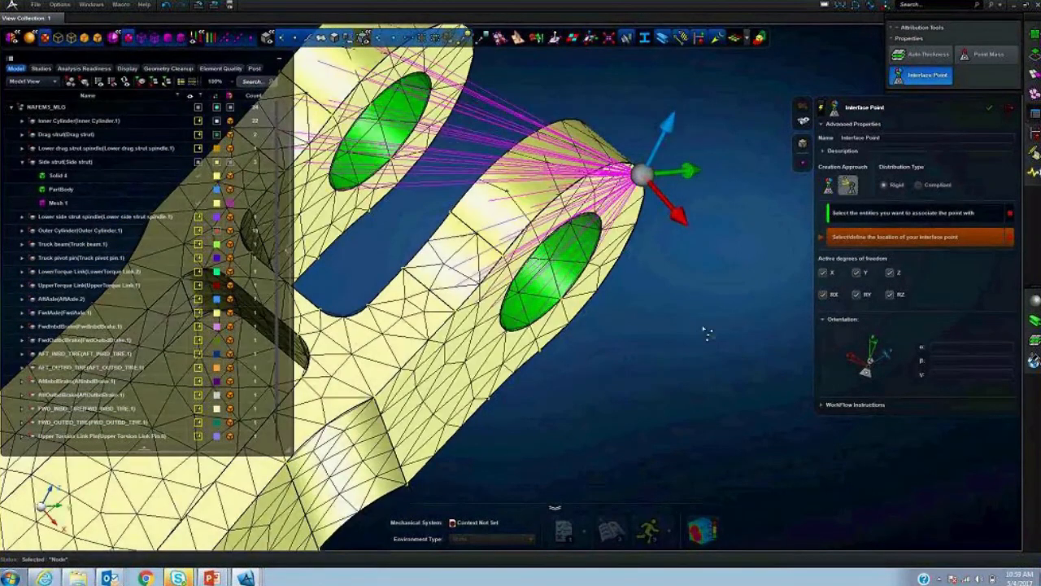
{"action": "middle_click_drag", "start_coordinate": [687, 329], "coordinate": [740, 359]}
{"action": "middle_click_drag", "start_coordinate": [672, 409], "coordinate": [700, 420]}
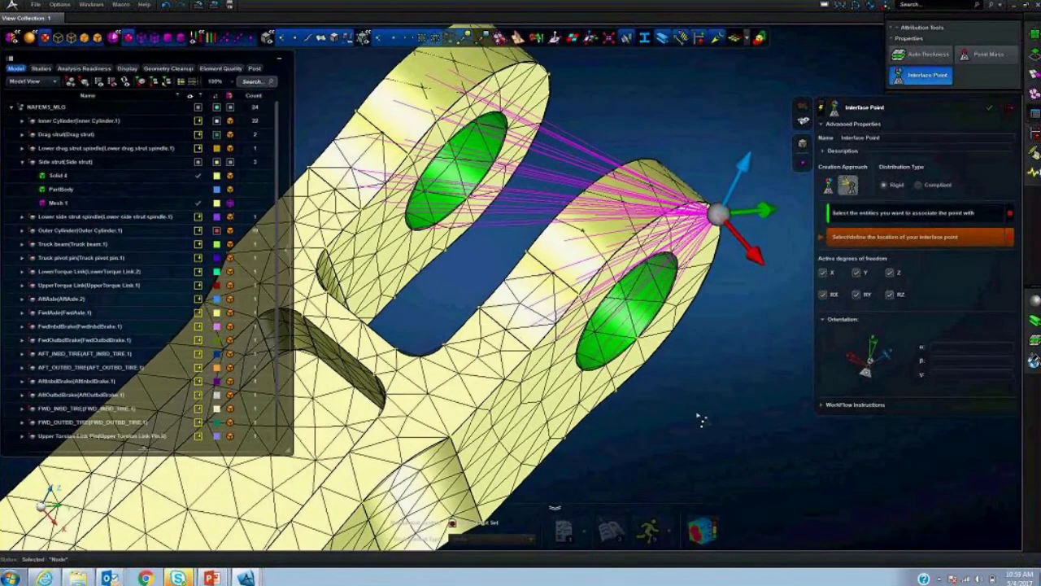
{"action": "left_click", "coordinate": [756, 258]}
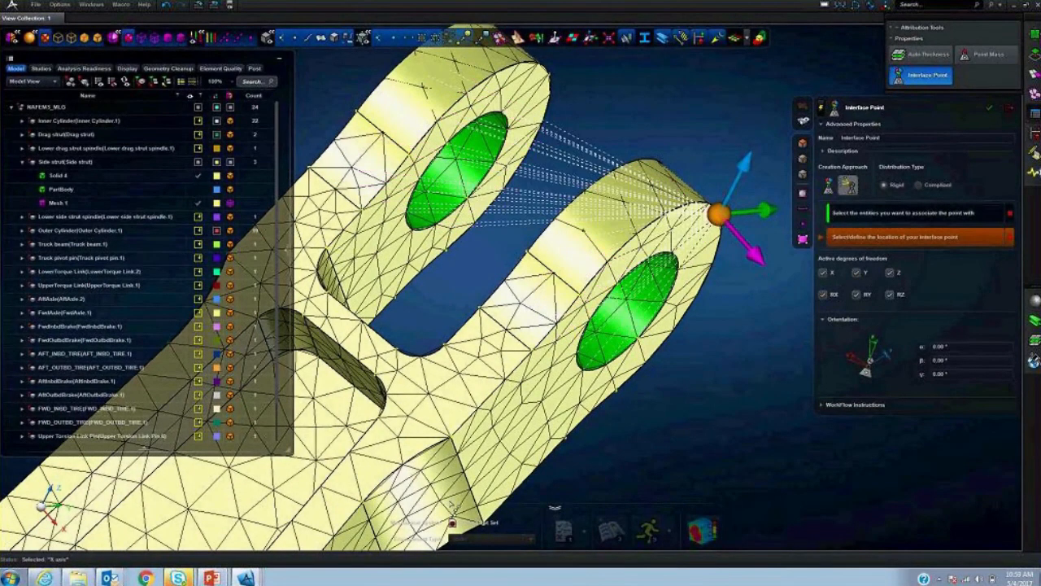
{"action": "left_click", "coordinate": [396, 355]}
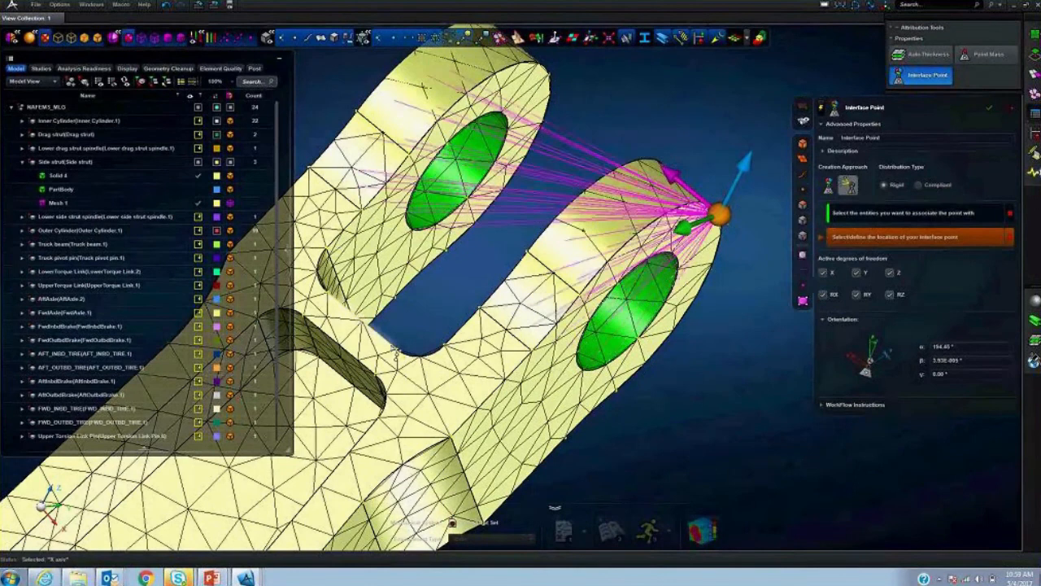
- Move the interface point's origin to the near lug hole, reposition it midway between the two lugs, and create the point
{"action": "middle_click_drag", "start_coordinate": [737, 385], "coordinate": [704, 409]}
{"action": "left_click", "coordinate": [694, 206]}
{"action": "left_click", "coordinate": [692, 206]}
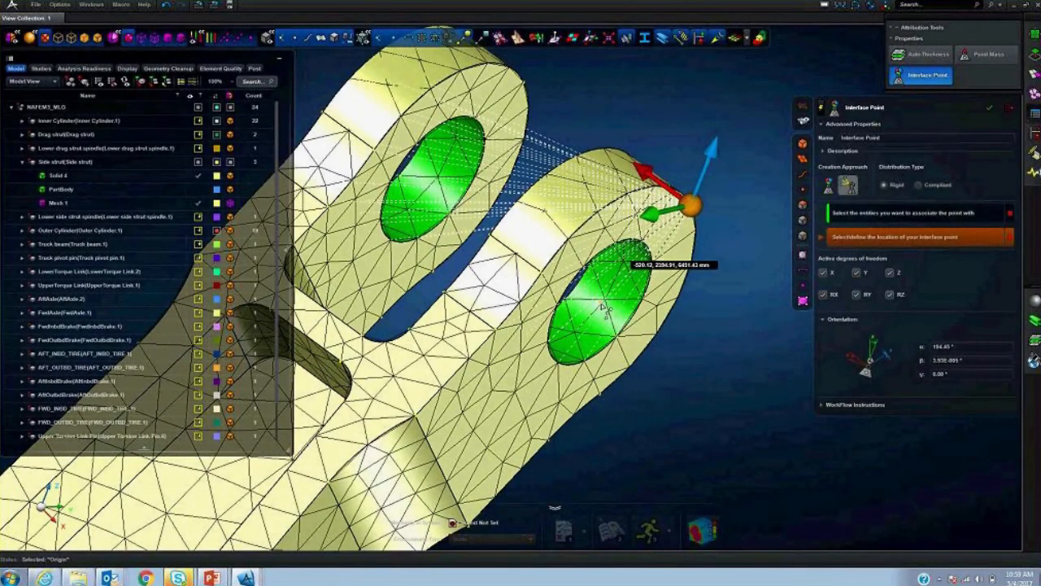
{"action": "left_click", "coordinate": [603, 306]}
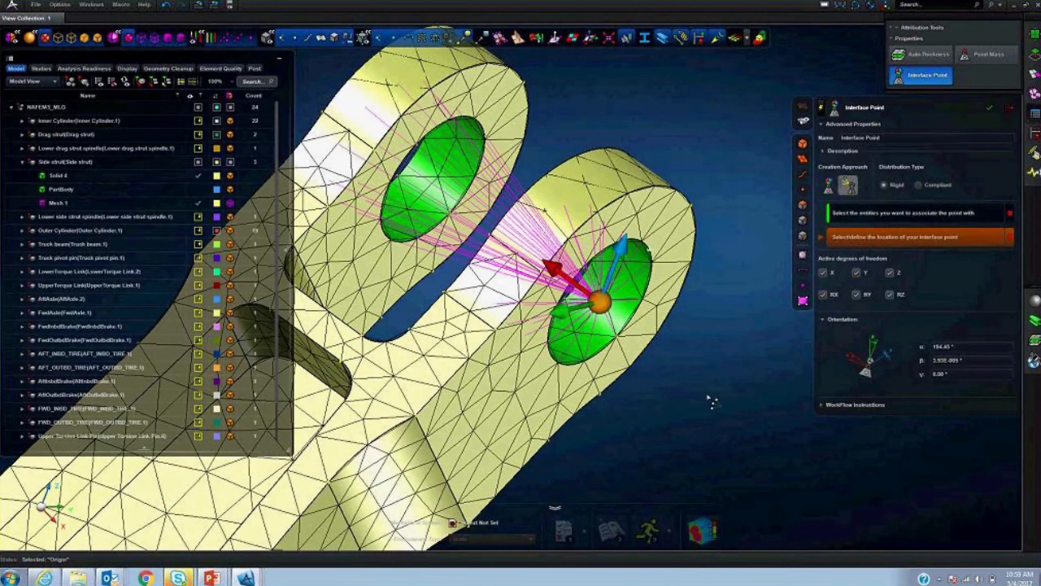
{"action": "middle_click_drag", "start_coordinate": [712, 403], "coordinate": [606, 315]}
{"action": "left_click_drag", "start_coordinate": [603, 302], "coordinate": [503, 184]}
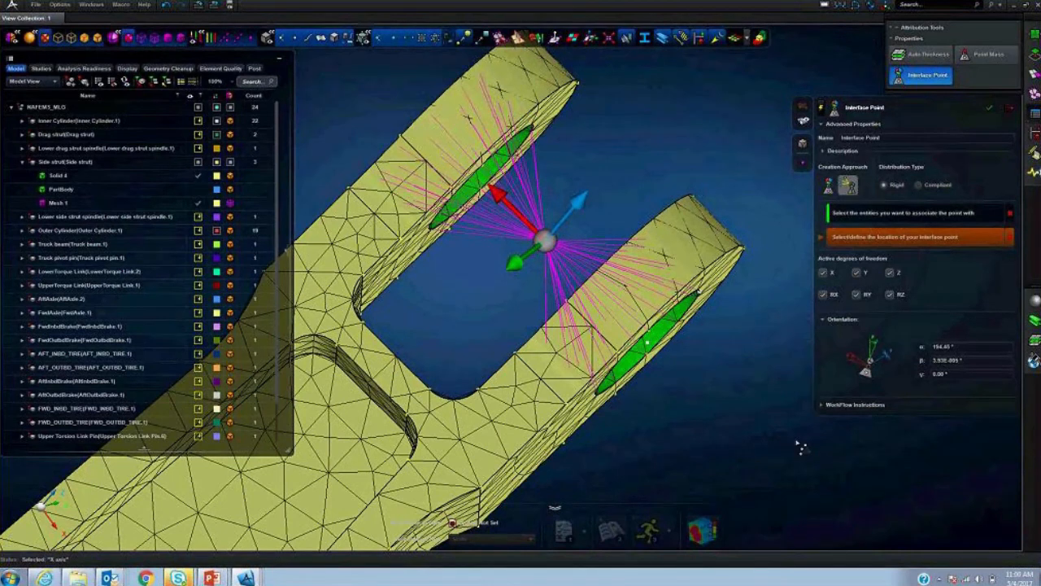
{"action": "middle_click", "coordinate": [729, 403]}
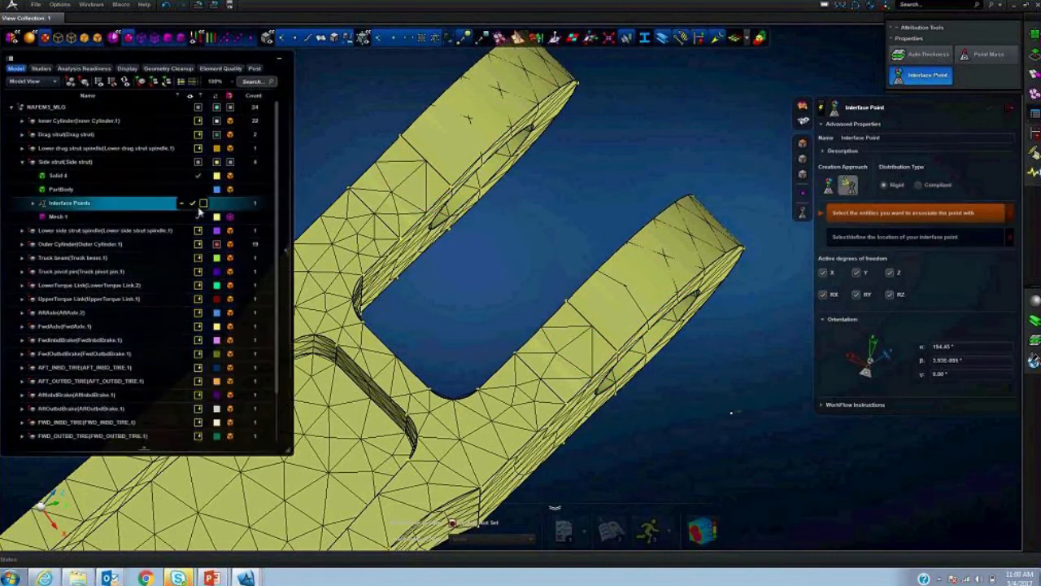
- Show the Interface Points group of the Side strut in the model view
{"action": "left_click", "coordinate": [195, 204]}
{"action": "scroll", "coordinate": [691, 407], "scroll_direction": "down", "scroll_amount": 3}
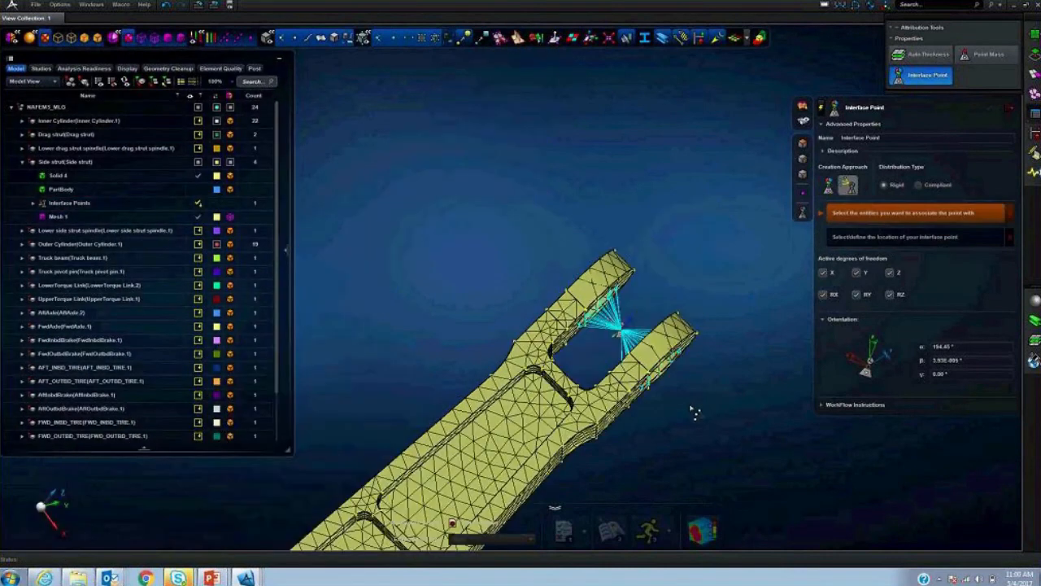
{"action": "scroll", "coordinate": [696, 417], "scroll_direction": "down", "scroll_amount": 3}
{"action": "middle_click_drag", "start_coordinate": [698, 422], "coordinate": [705, 243]}
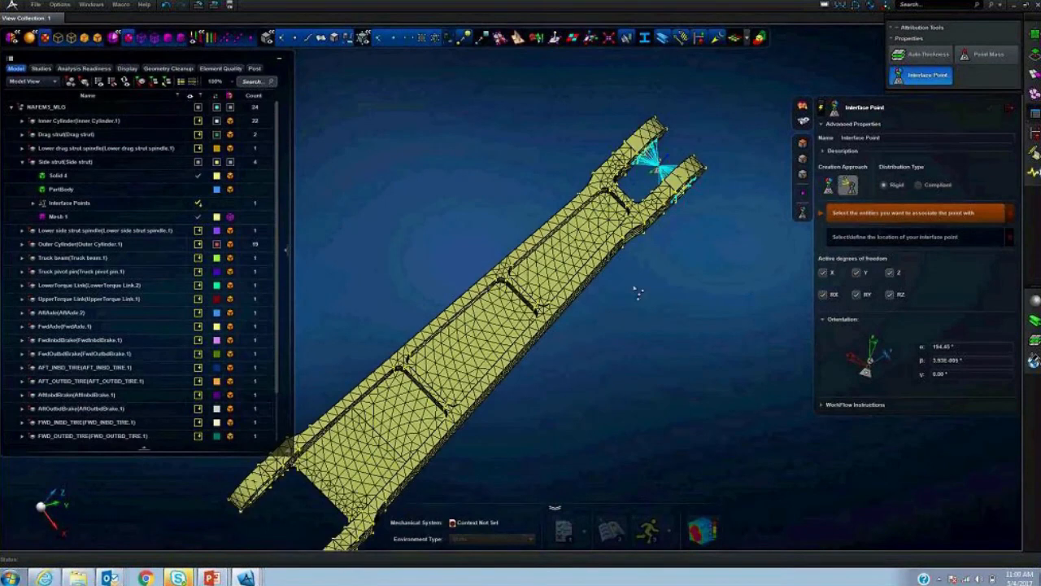
- Place the Side strut part in the analysis scene
{"action": "left_click", "coordinate": [57, 161]}
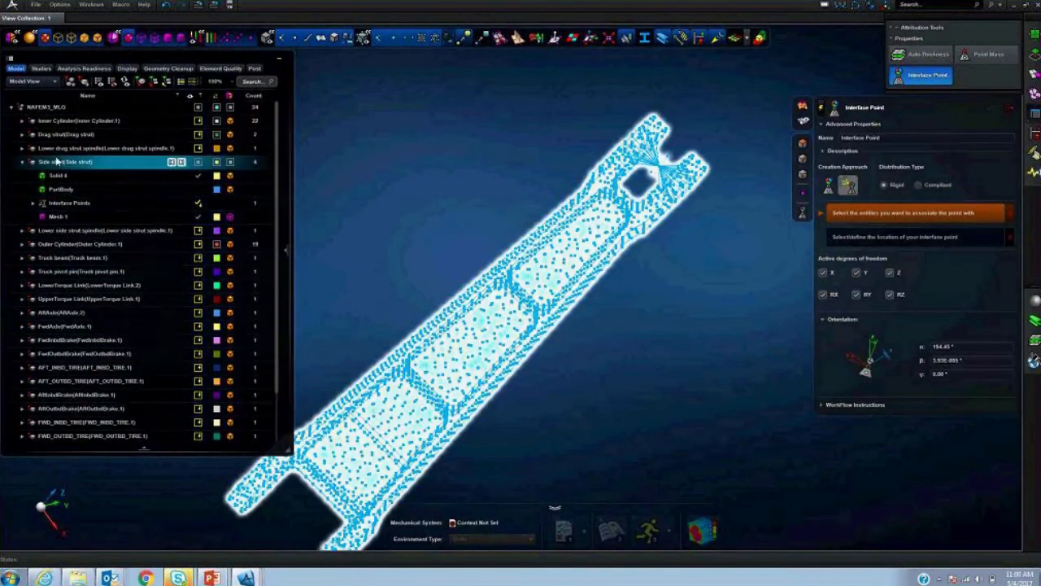
{"action": "right_click", "coordinate": [57, 161]}
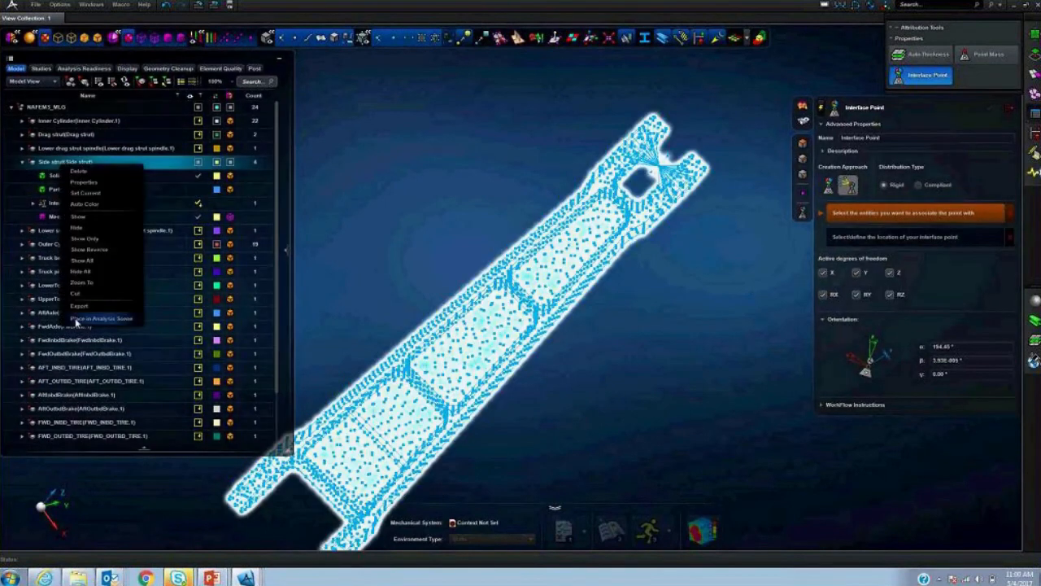
{"action": "left_click", "coordinate": [77, 319]}
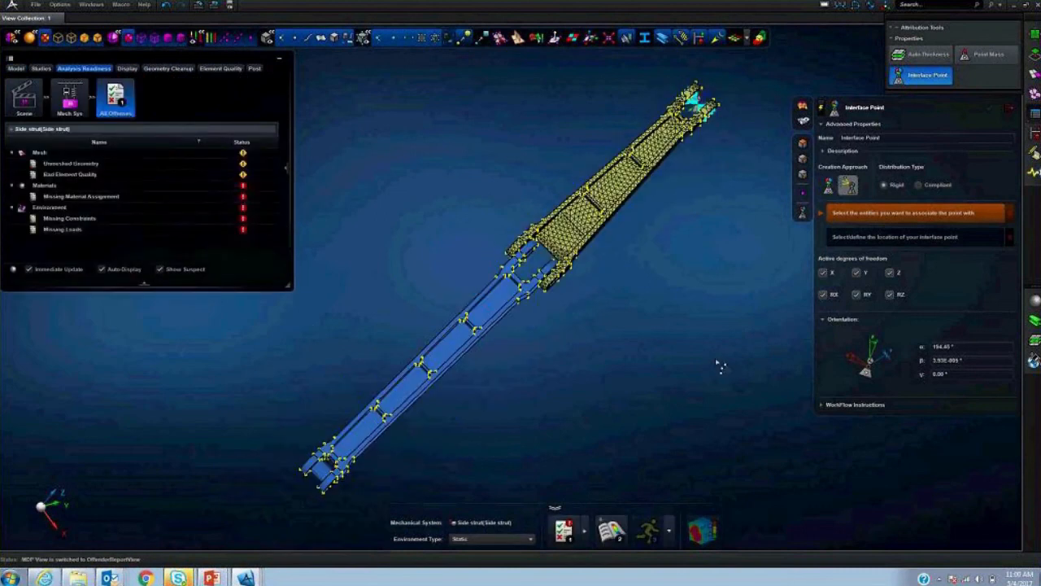
- Close the interface point tool and set the Side strut's environment type to Normal Modes
{"action": "left_click", "coordinate": [1009, 108]}
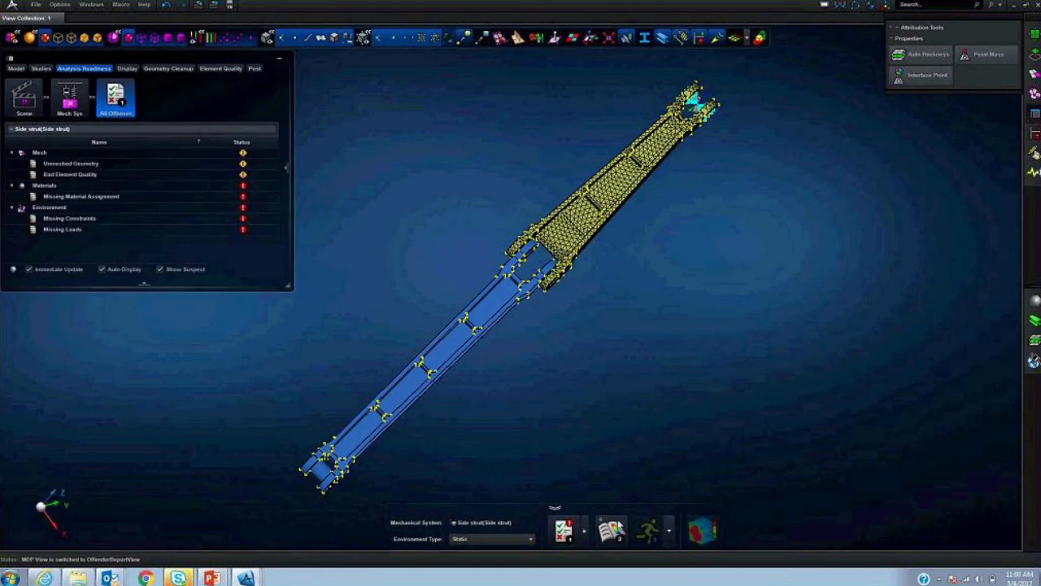
{"action": "left_click", "coordinate": [530, 540]}
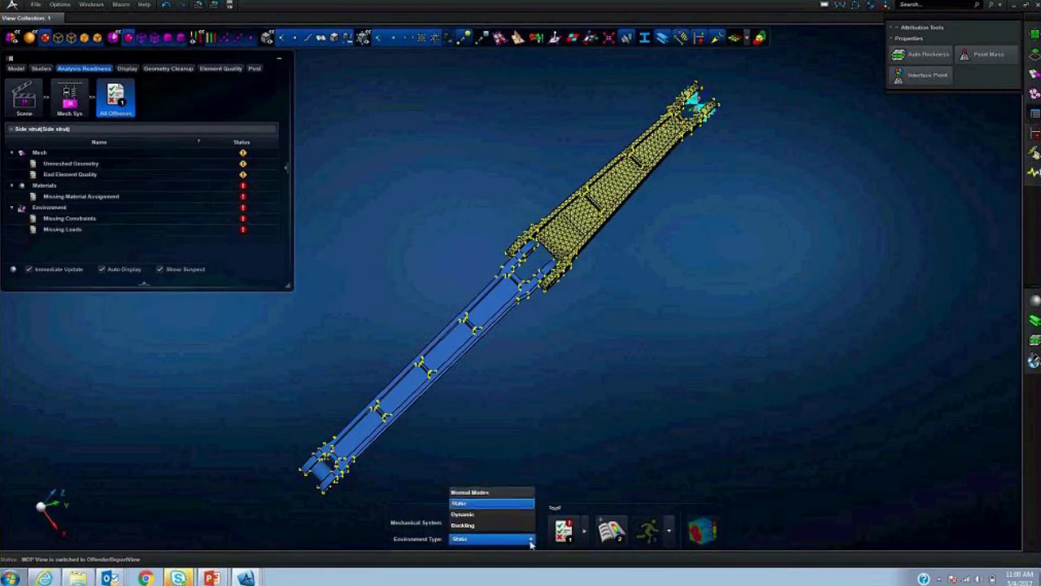
{"action": "left_click", "coordinate": [491, 493]}
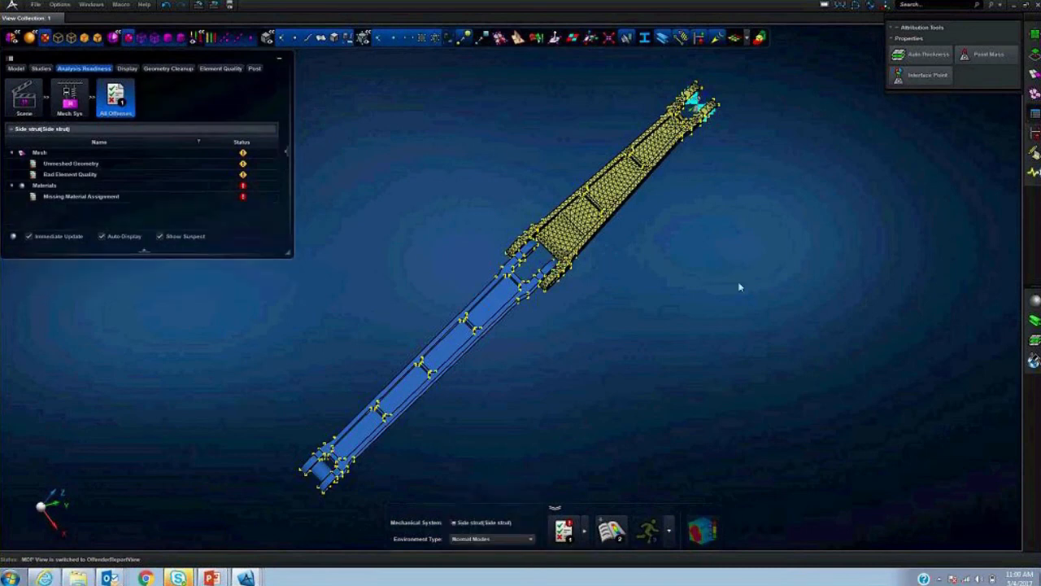
- Create a material with density 7.8e-6 kg/mm³, elastic modulus 2.1e5 MPa and Poisson's ratio 0.28
{"action": "middle_click_drag", "start_coordinate": [740, 286], "coordinate": [663, 400]}
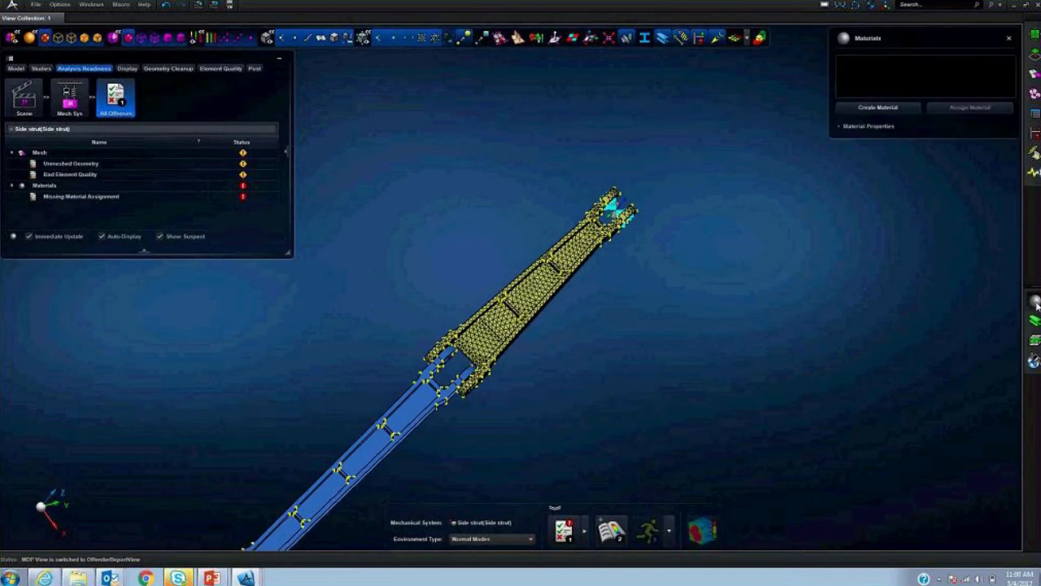
{"action": "left_click", "coordinate": [878, 107]}
{"action": "left_click", "coordinate": [899, 220]}
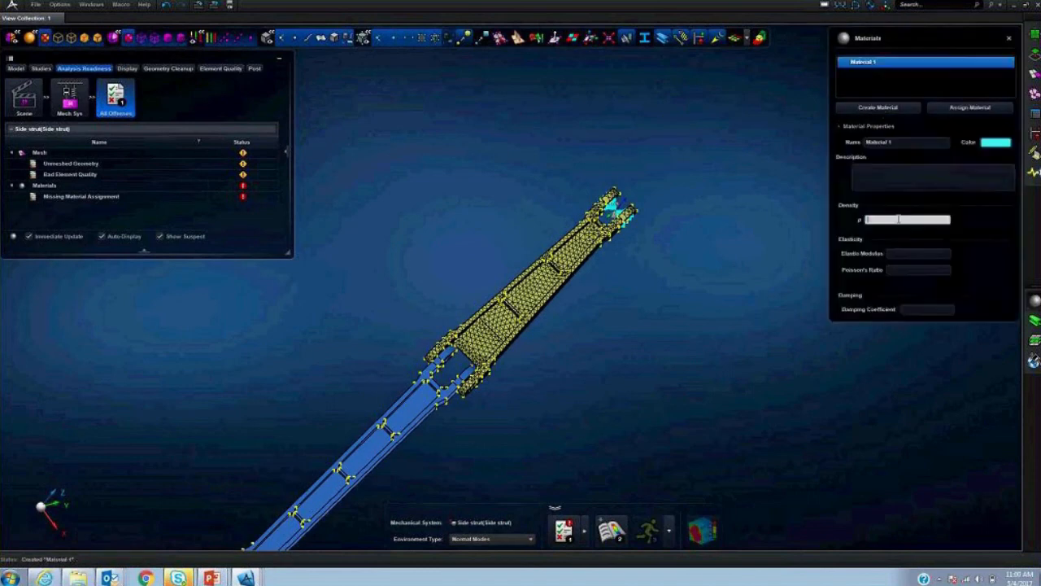
{"action": "type", "text": "7.8e-6"}
{"action": "key", "text": "Tab"}
{"action": "type", "text": "2."}
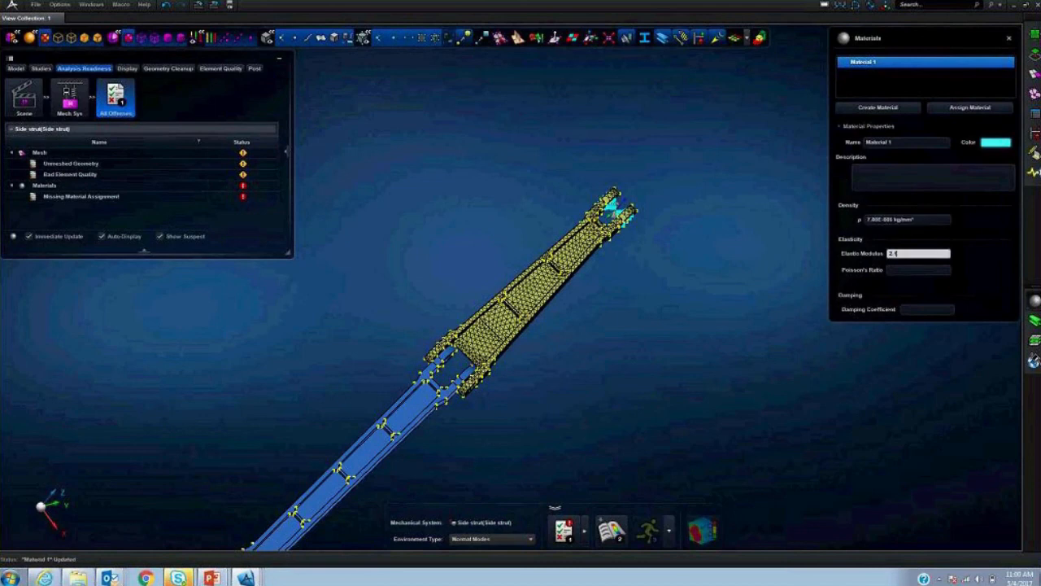
{"action": "type", "text": "1e5"}
{"action": "key", "text": "Tab"}
{"action": "type", "text": "0.28"}
{"action": "key", "text": "Tab"}
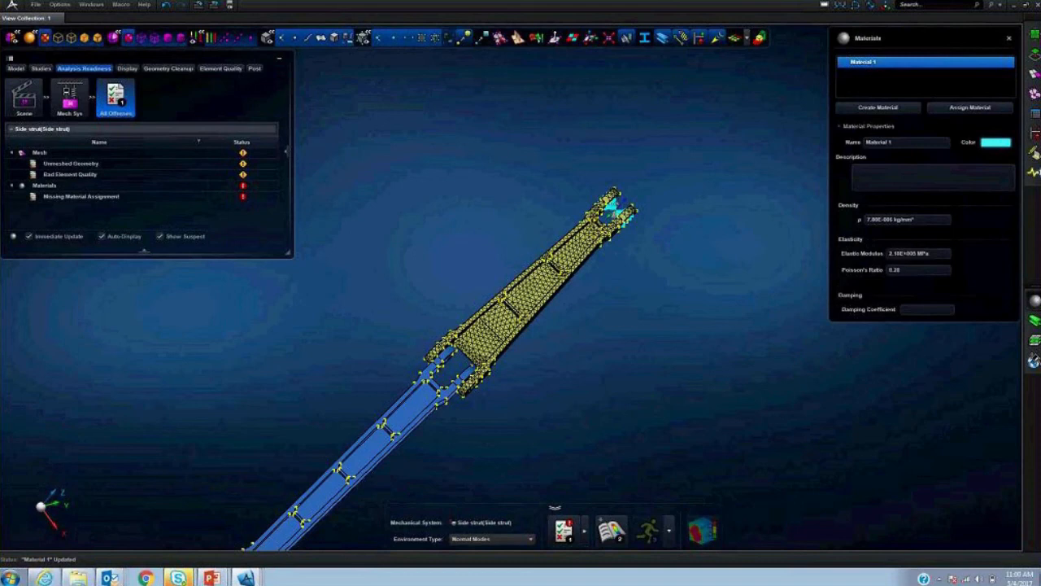
- Assign the new material to the Side strut and create a normal modes scenario for it
{"action": "left_click", "coordinate": [970, 107]}
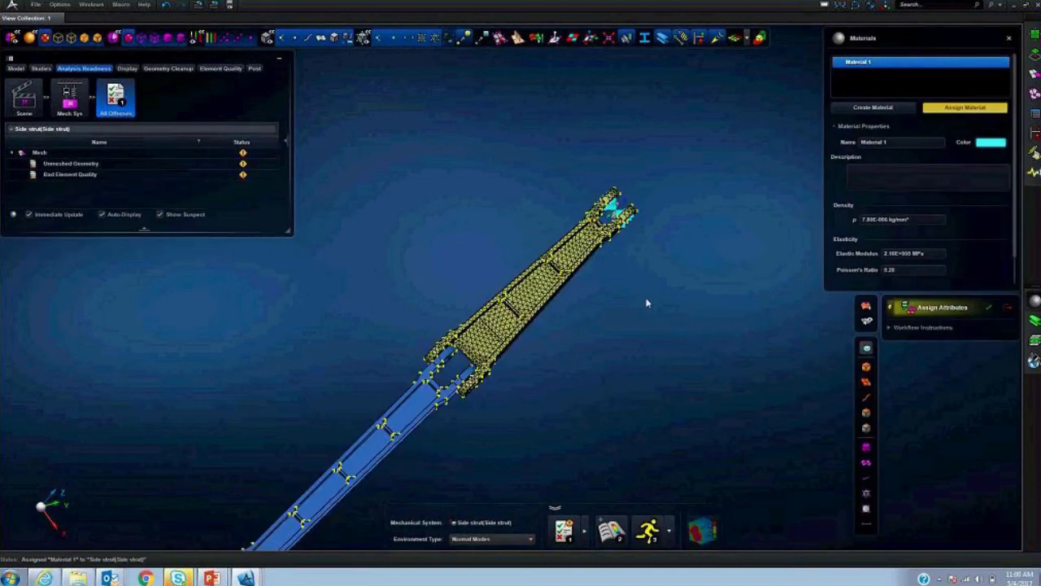
{"action": "middle_click_drag", "start_coordinate": [731, 490], "coordinate": [674, 322]}
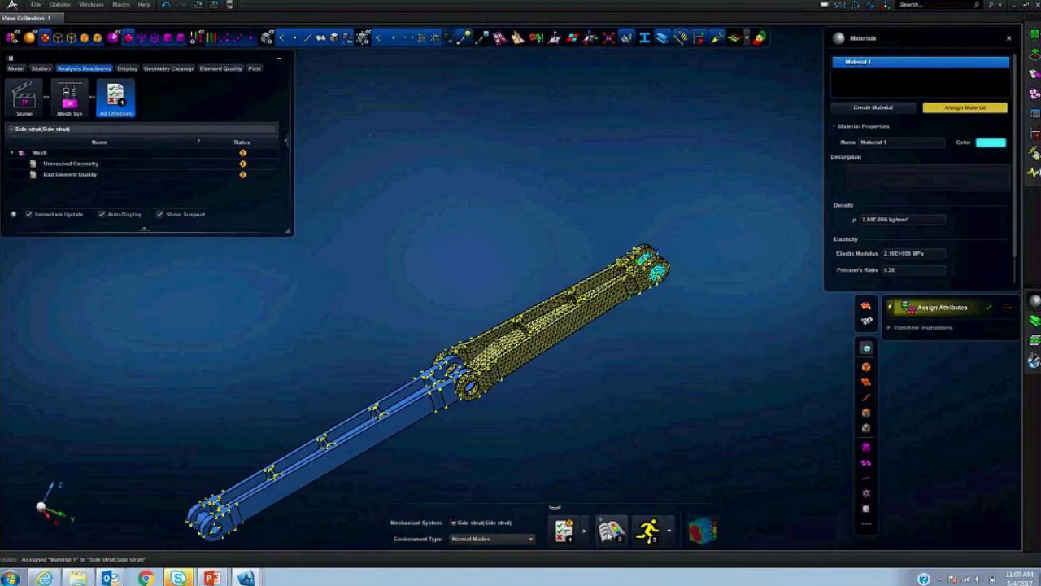
{"action": "left_click", "coordinate": [612, 533]}
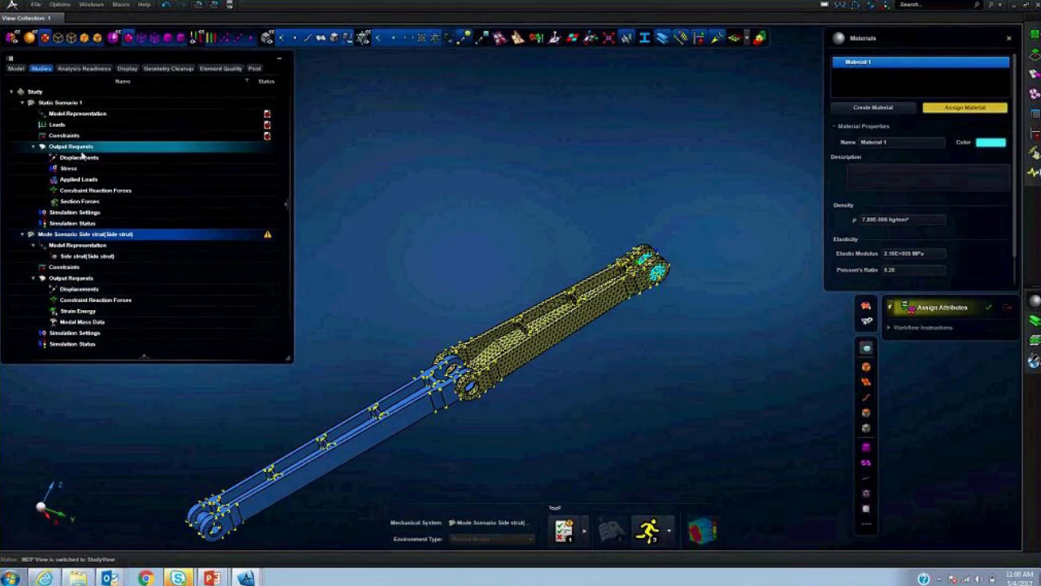
- Enable MNF flex body output with grid point stresses for the Side strut mode scenario, saving the MNF file as abc in GRIZZLY_WEBINAR
{"action": "double_click", "coordinate": [65, 279]}
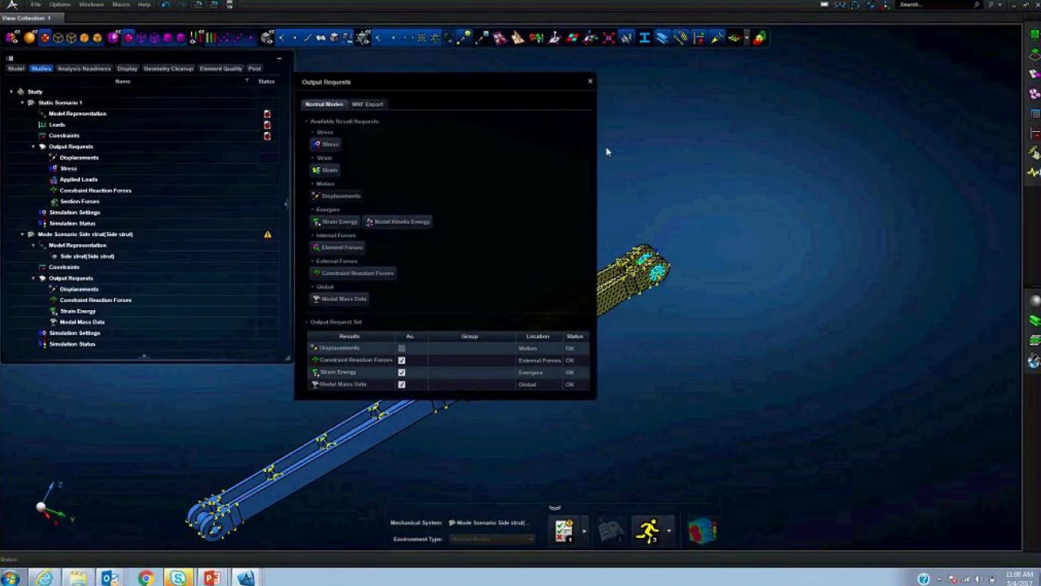
{"action": "left_click", "coordinate": [367, 104]}
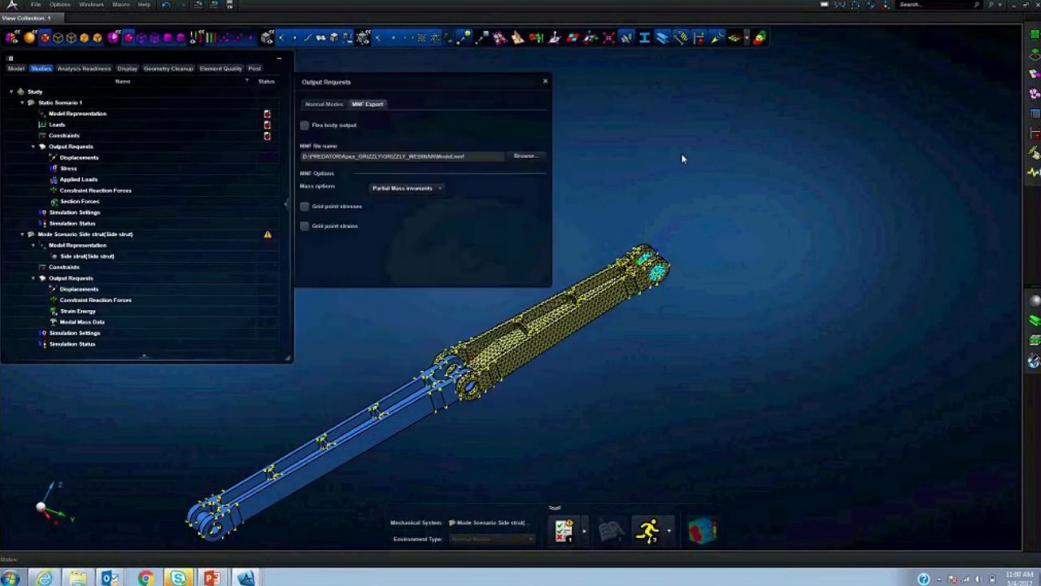
{"action": "left_click", "coordinate": [305, 126]}
{"action": "left_click", "coordinate": [304, 205]}
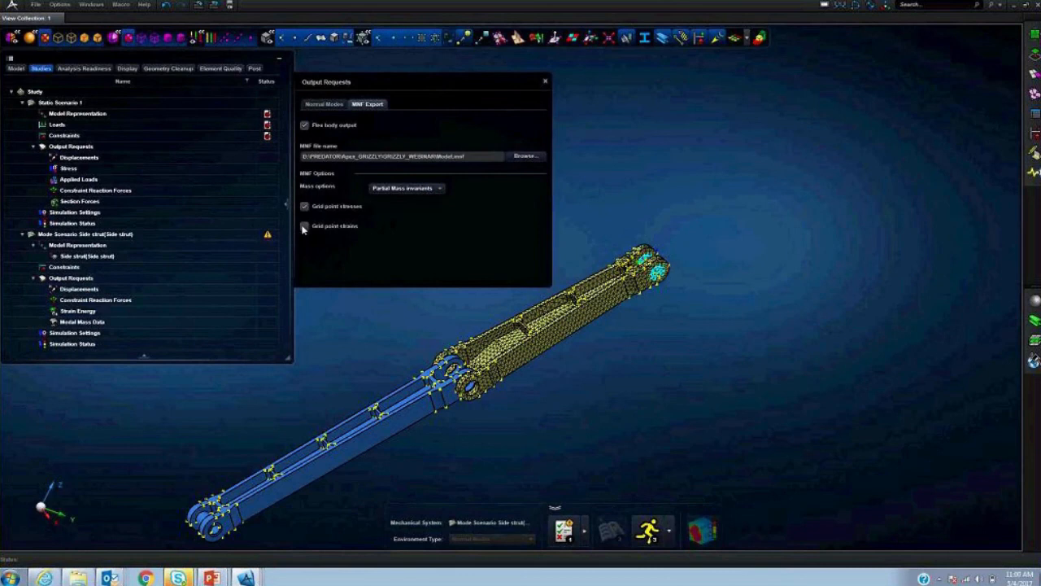
{"action": "left_click", "coordinate": [525, 155]}
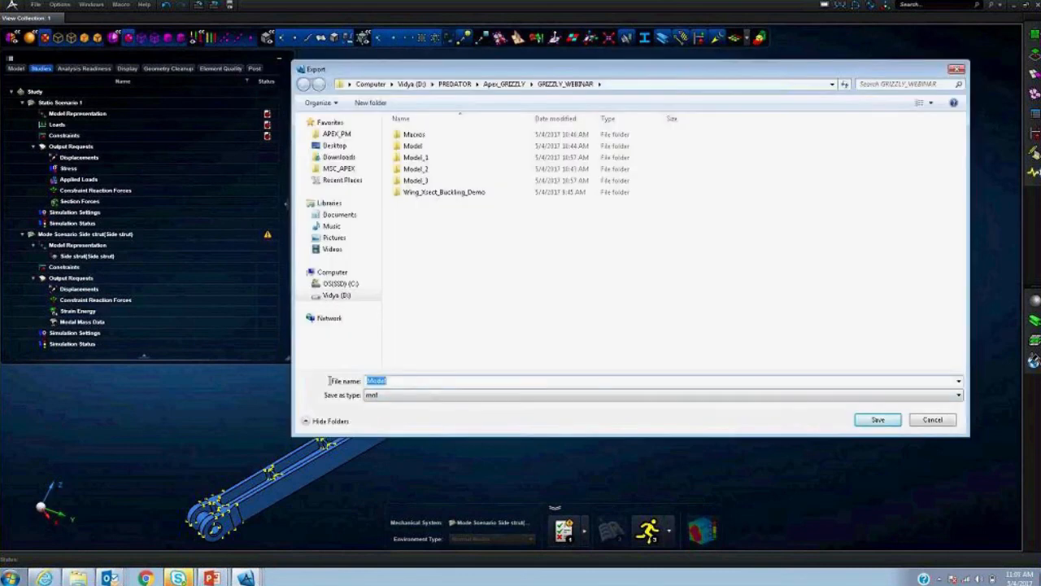
{"action": "type", "text": "abc"}
{"action": "key", "text": "Return"}
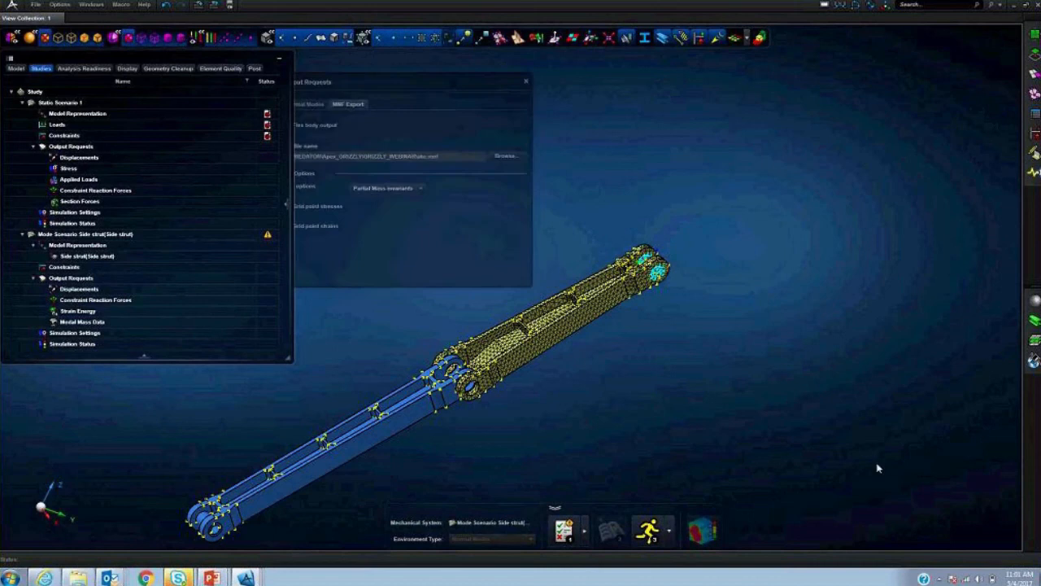
- Run the Side strut's normal modes scenario and display its animated stress fringe plot alongside the modes table
{"action": "left_click", "coordinate": [648, 530]}
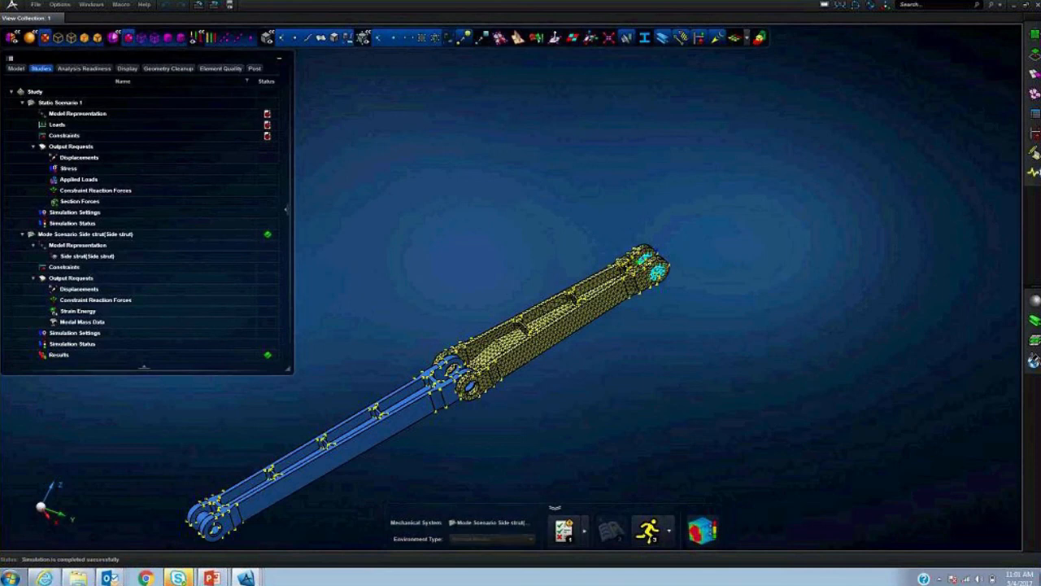
{"action": "left_click", "coordinate": [702, 530]}
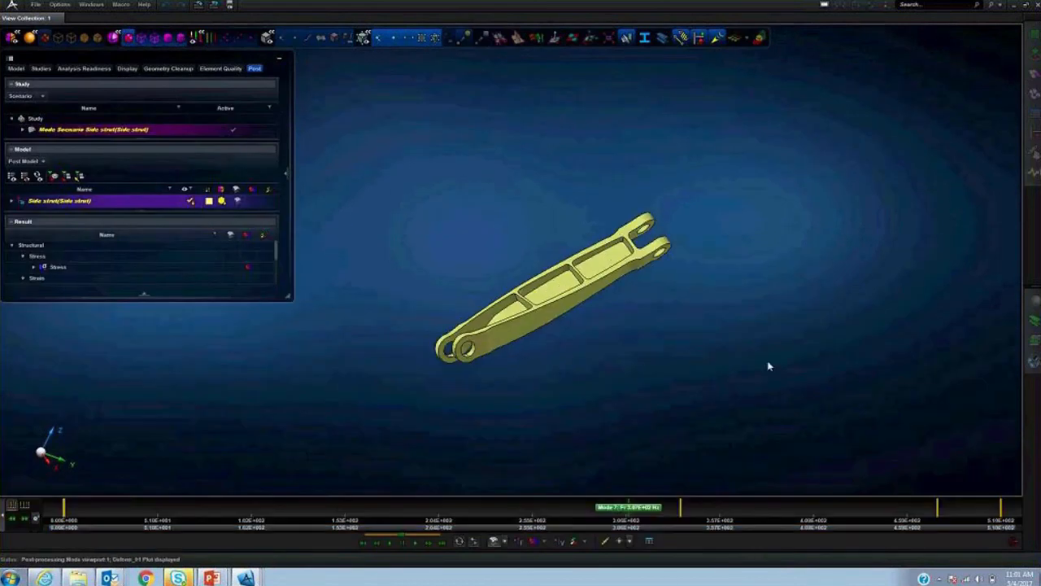
{"action": "left_click", "coordinate": [533, 541]}
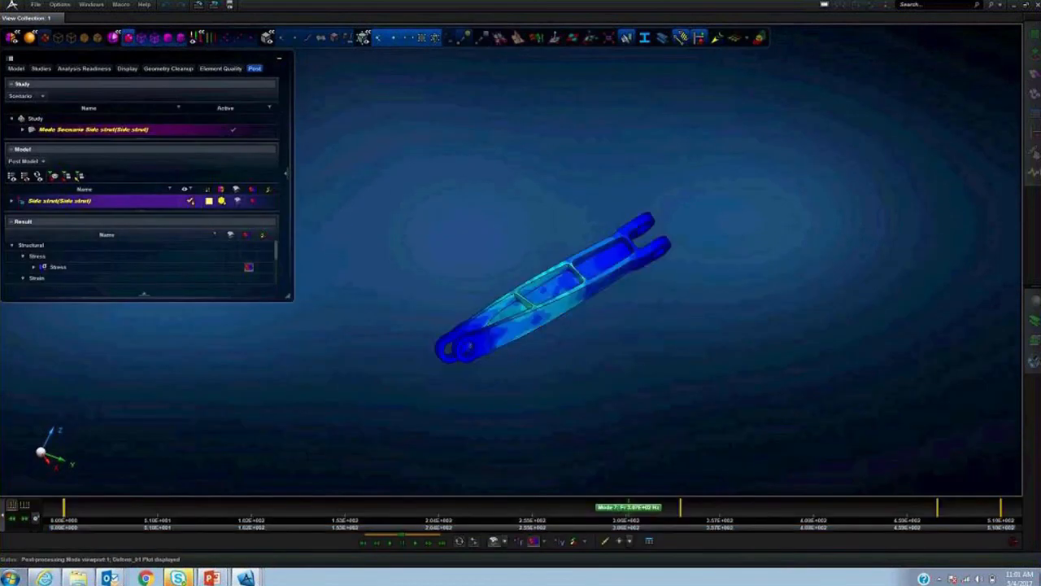
{"action": "left_click", "coordinate": [416, 543]}
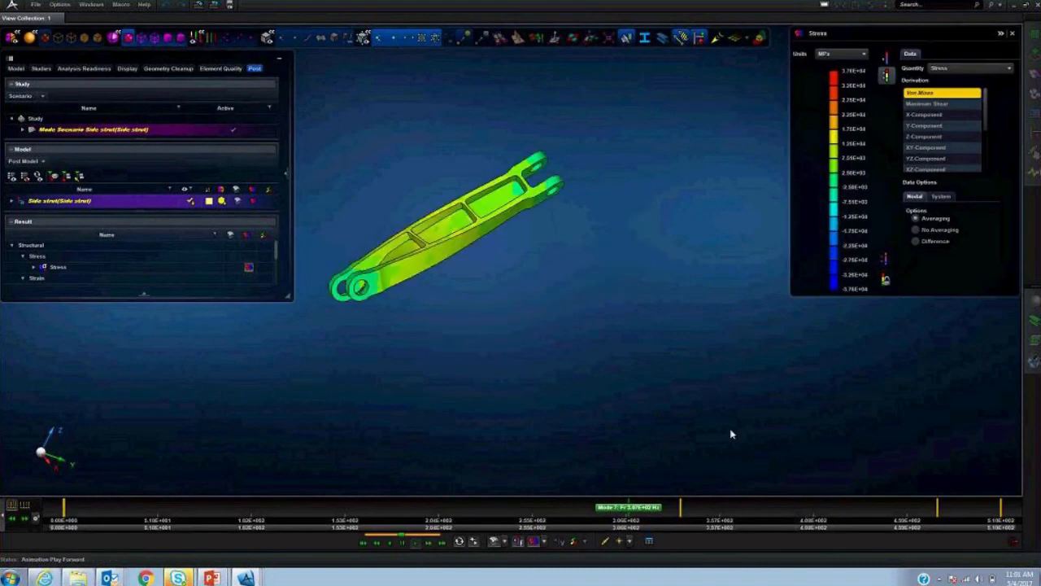
{"action": "left_click", "coordinate": [648, 541]}
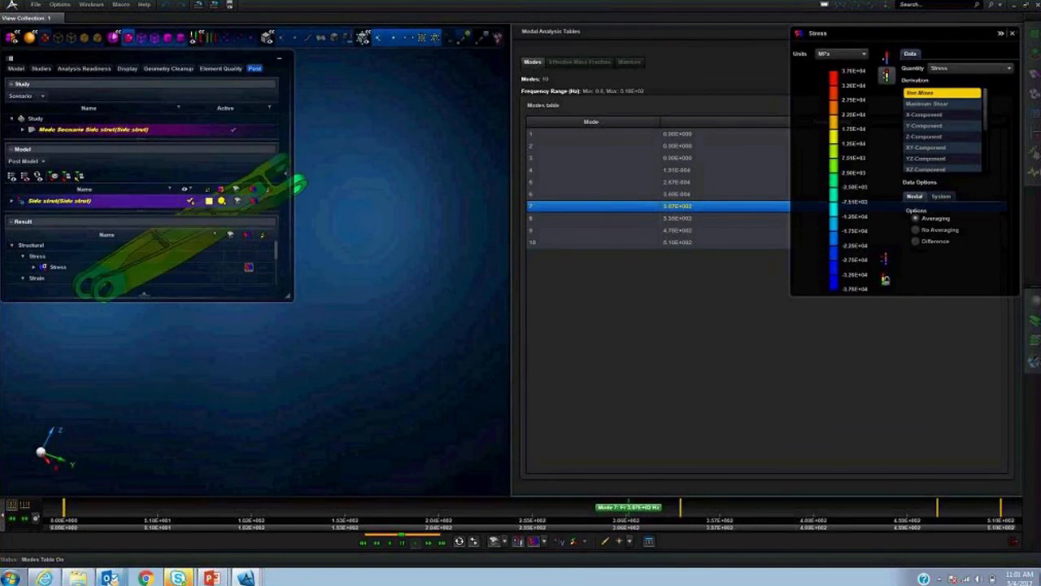
- Check the exported abc.mnf file in the GRIZZLY_WEBINAR folder in Windows Explorer, then minimize the folder window
{"action": "left_click", "coordinate": [78, 577]}
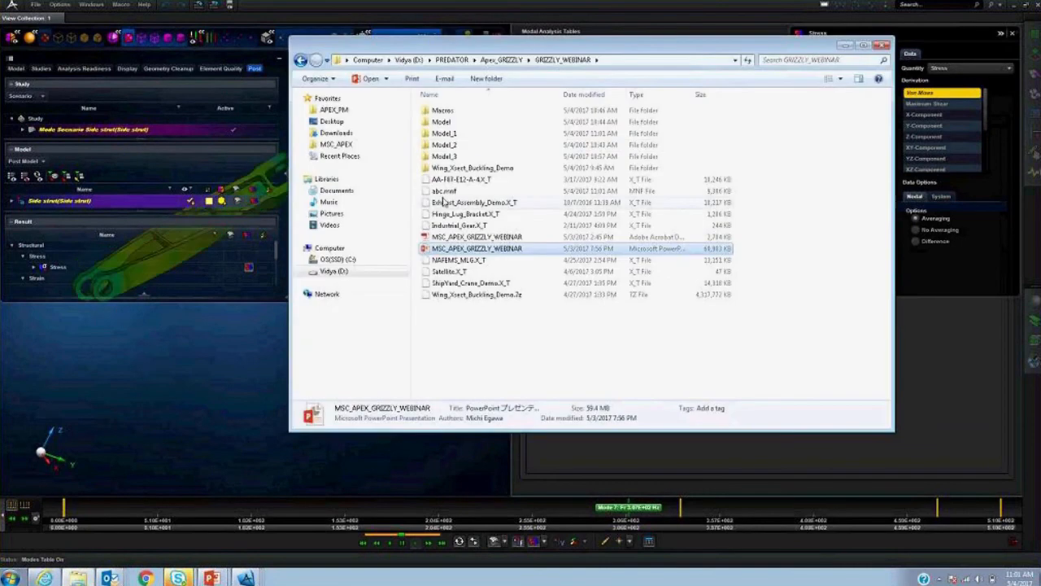
{"action": "left_click", "coordinate": [715, 193]}
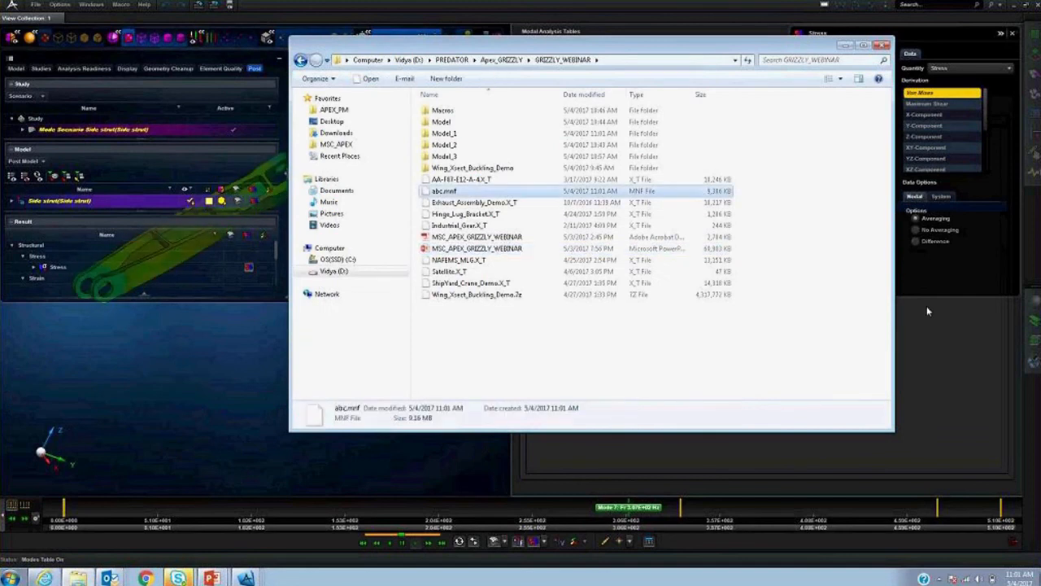
{"action": "left_click", "coordinate": [845, 46]}
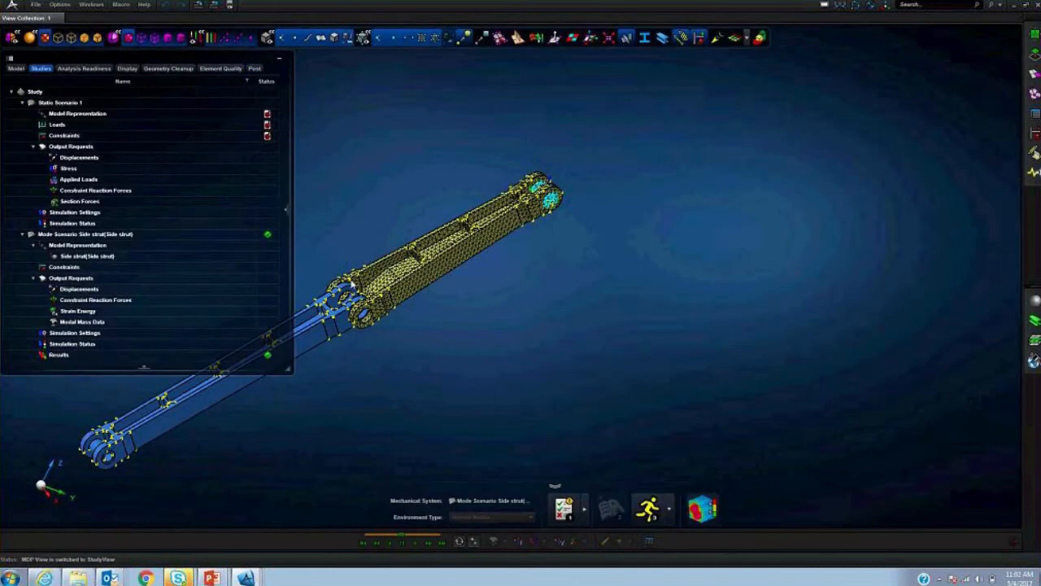
- Switch to the MSC_APEX_GRIZZLY_WEBINAR slide show in PowerPoint and advance the presentation
{"action": "key", "text": "alt+Tab"}
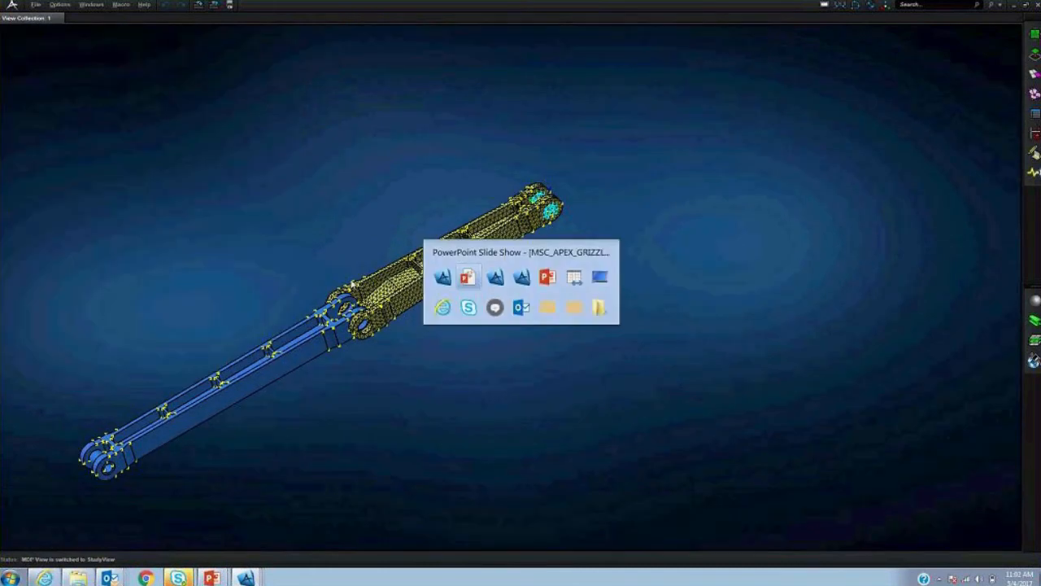
{"action": "key", "text": "Right"}
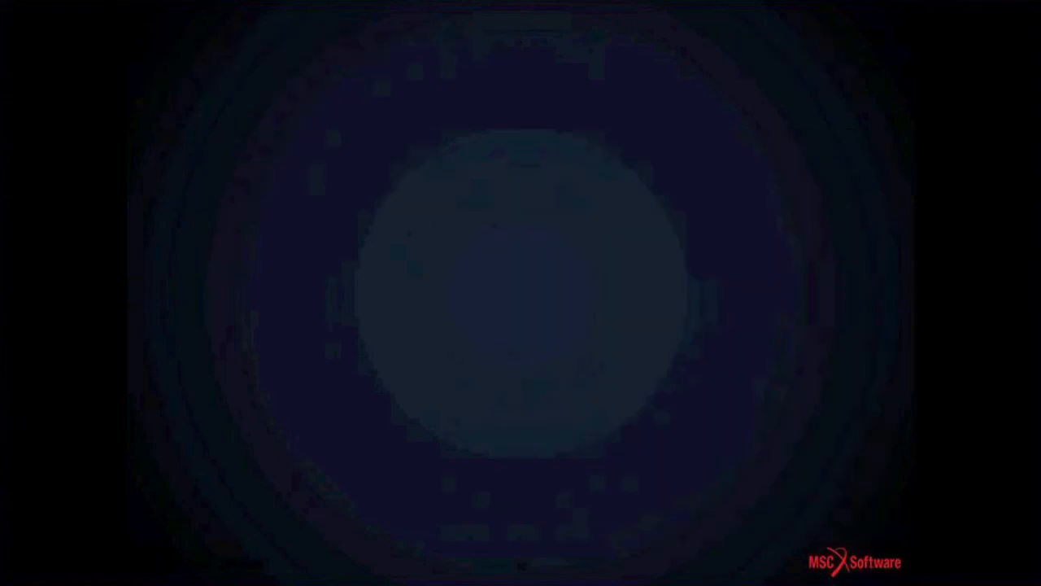